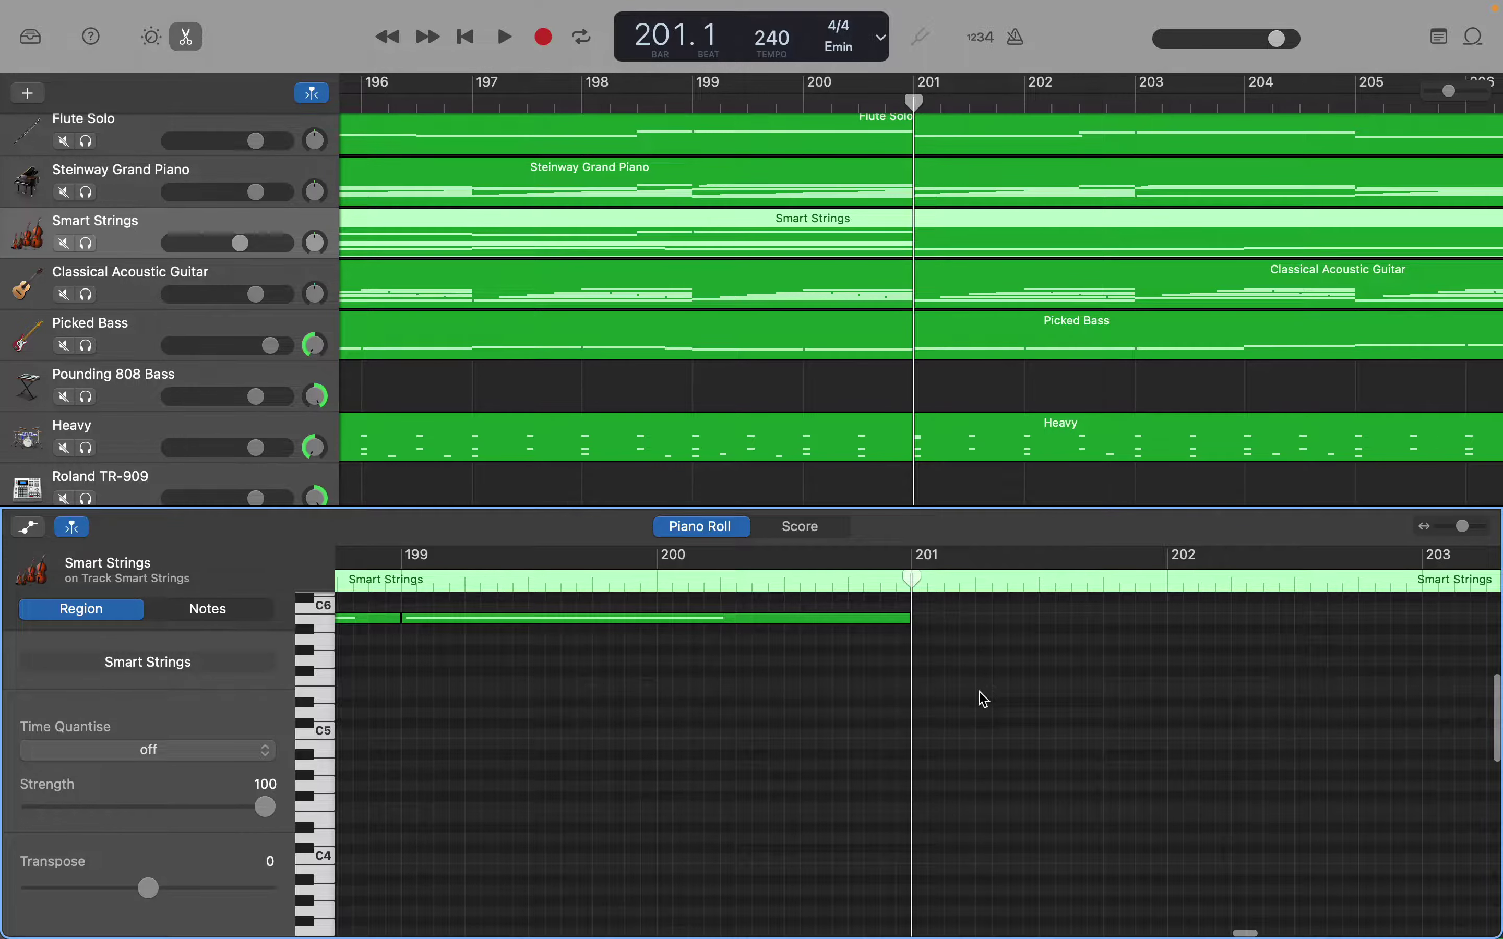
Examine the existing Smart Strings notes across all pitches on both sides of bar 201
{"action": "scroll", "coordinate": [983, 698], "scroll_direction": "left", "scroll_amount": 5}
{"action": "scroll", "coordinate": [983, 699], "scroll_direction": "down", "scroll_amount": 2}
{"action": "scroll", "coordinate": [983, 699], "scroll_direction": "down", "scroll_amount": 4}
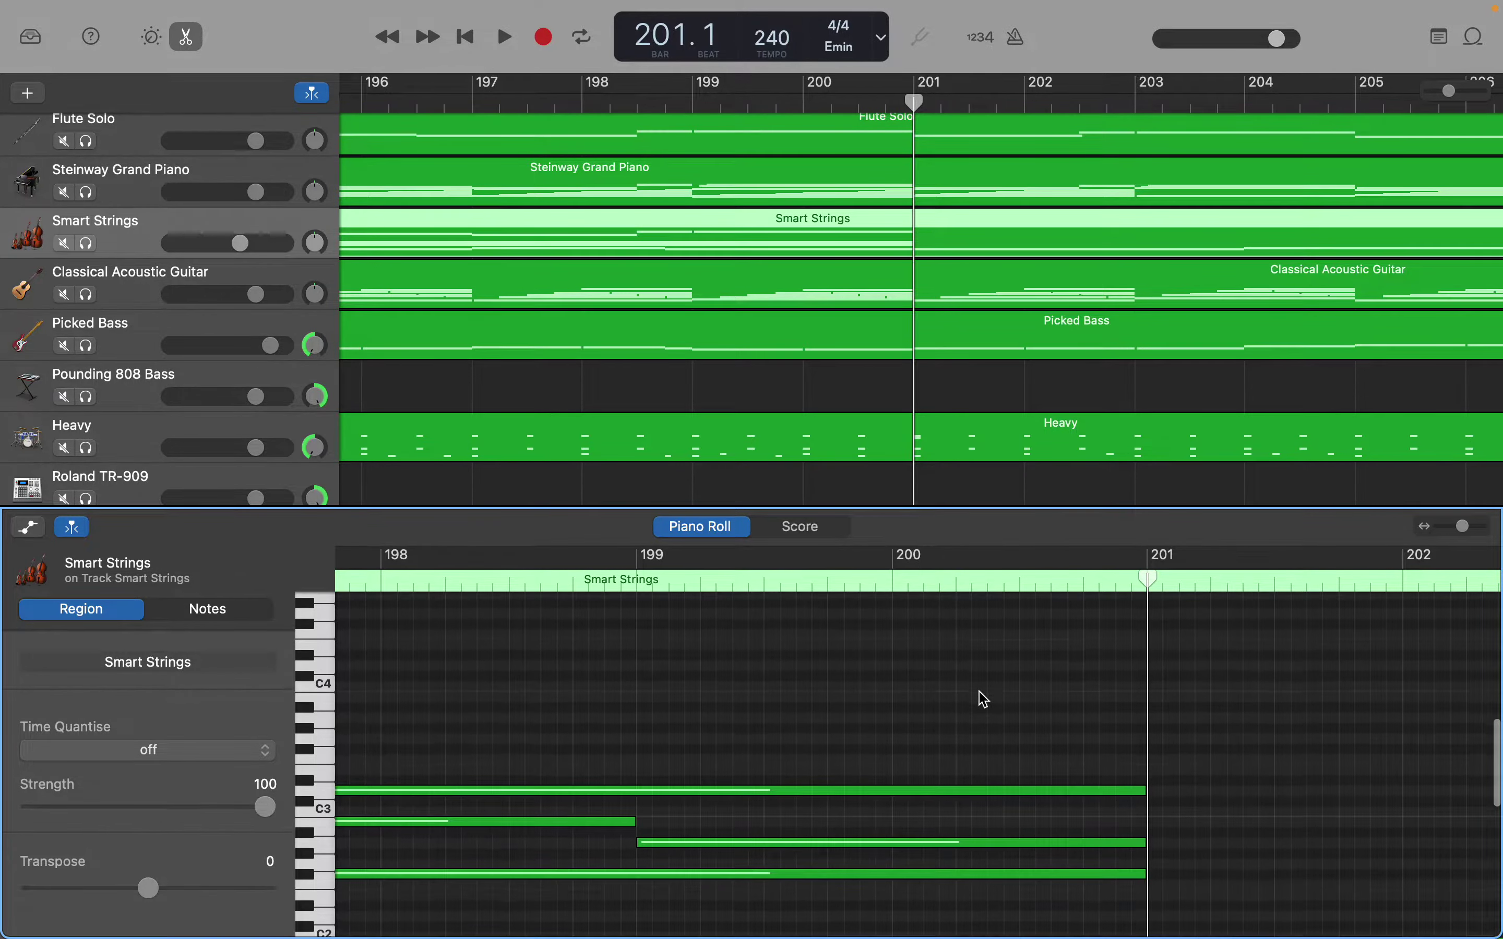
{"action": "scroll", "coordinate": [983, 698], "scroll_direction": "right", "scroll_amount": 5}
{"action": "scroll", "coordinate": [983, 699], "scroll_direction": "right", "scroll_amount": 4}
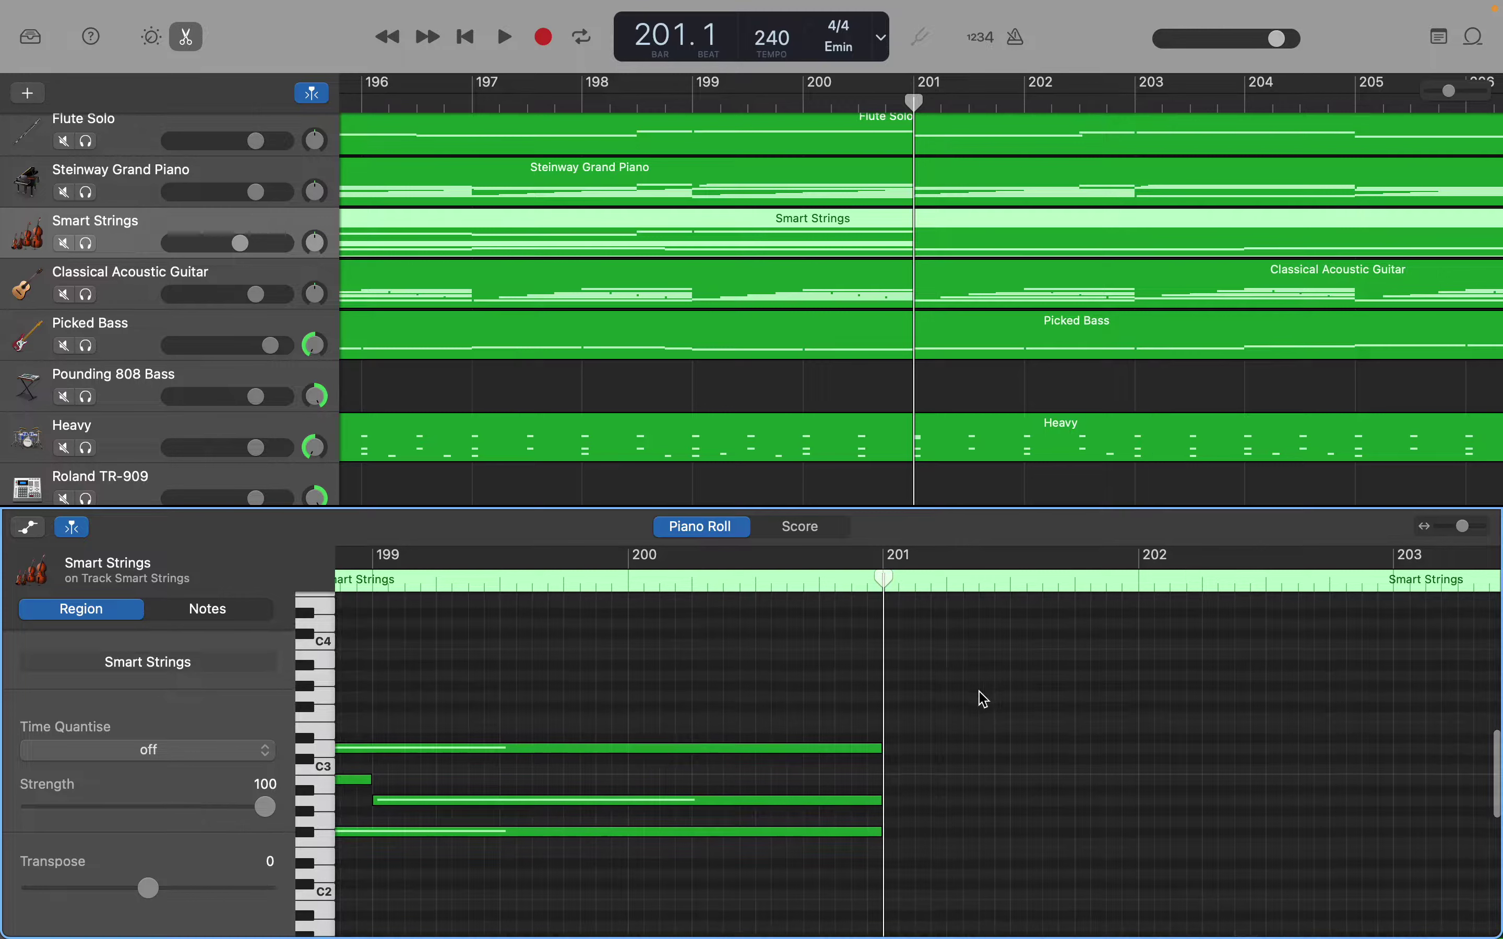
{"action": "scroll", "coordinate": [983, 699], "scroll_direction": "up", "scroll_amount": 3}
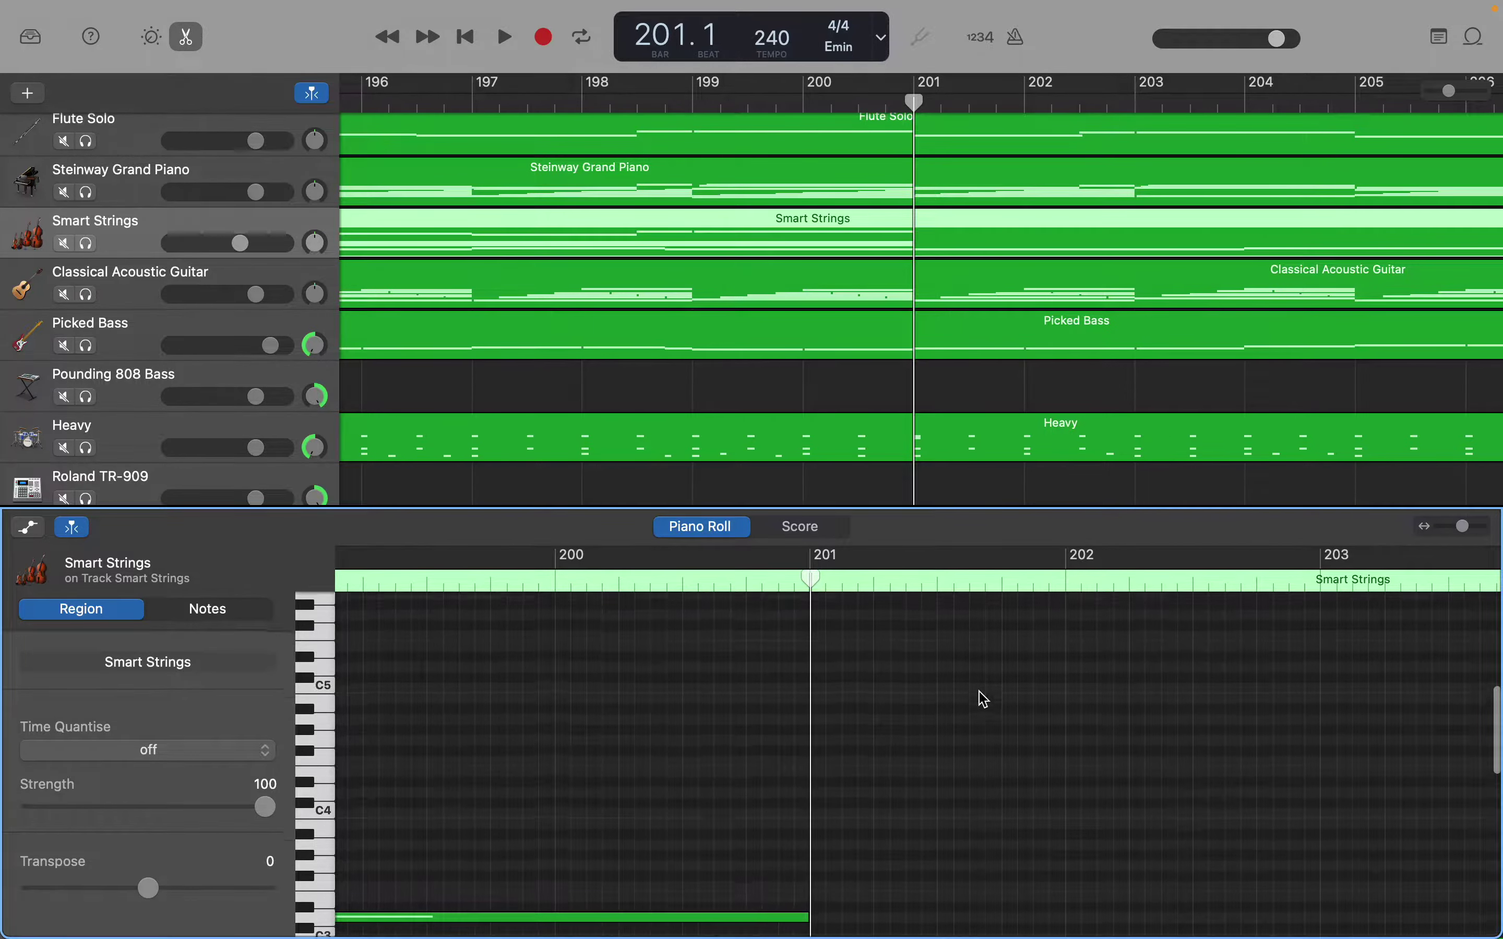
{"action": "scroll", "coordinate": [983, 699], "scroll_direction": "down", "scroll_amount": 5}
{"action": "scroll", "coordinate": [983, 699], "scroll_direction": "down", "scroll_amount": 2}
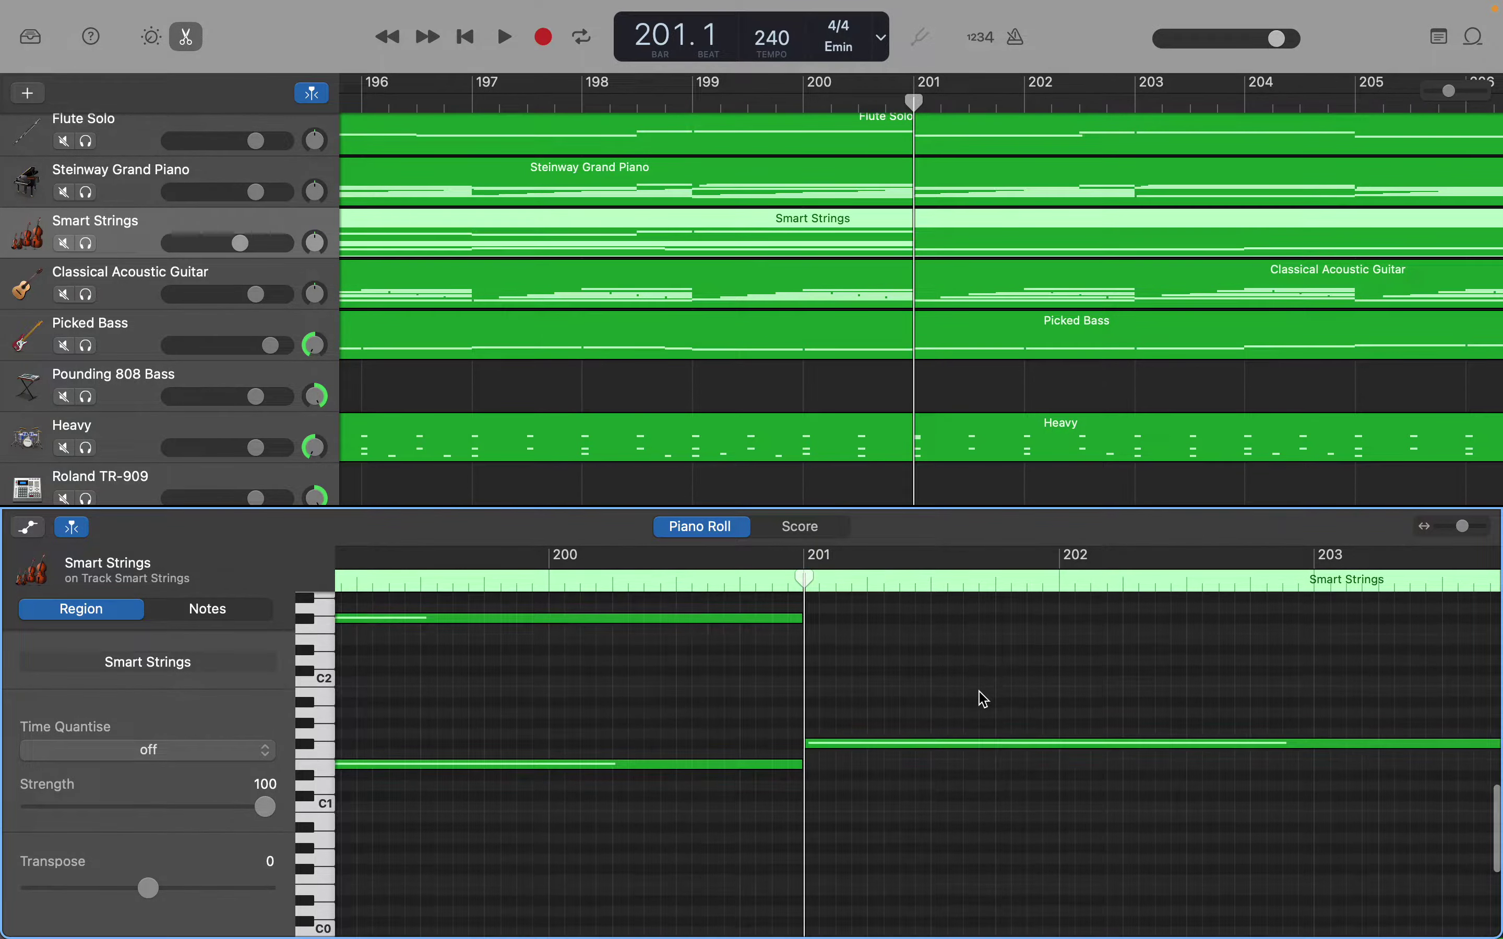
{"action": "scroll", "coordinate": [983, 698], "scroll_direction": "up", "scroll_amount": 7}
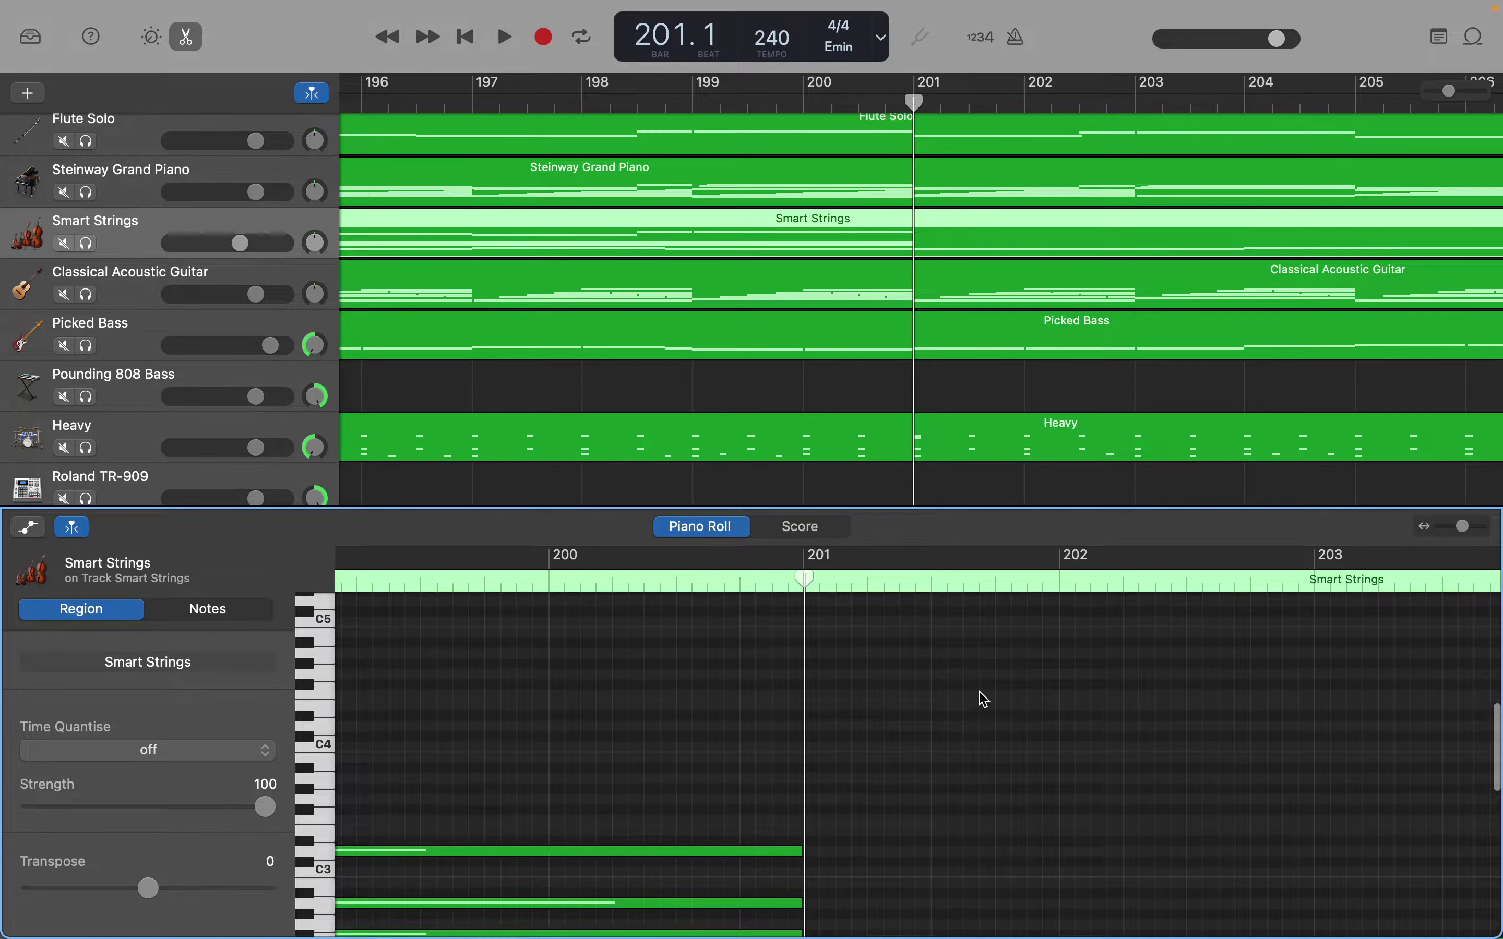
{"action": "scroll", "coordinate": [983, 699], "scroll_direction": "up", "scroll_amount": 2}
{"action": "scroll", "coordinate": [982, 698], "scroll_direction": "down", "scroll_amount": 7}
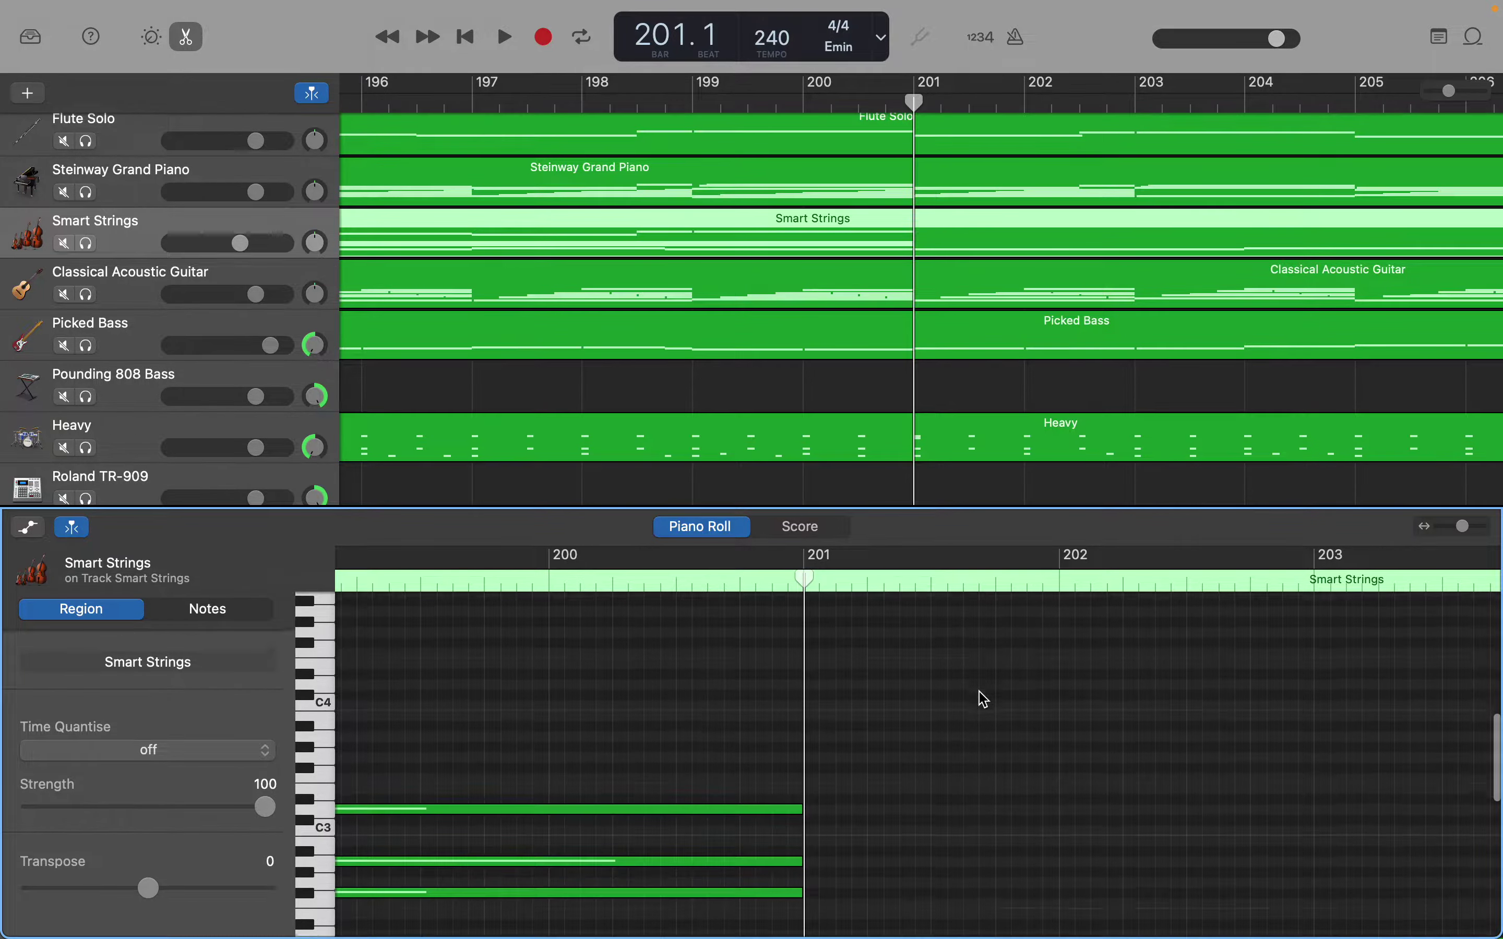
{"action": "scroll", "coordinate": [983, 699], "scroll_direction": "down", "scroll_amount": 1}
{"action": "scroll", "coordinate": [983, 699], "scroll_direction": "up", "scroll_amount": 6}
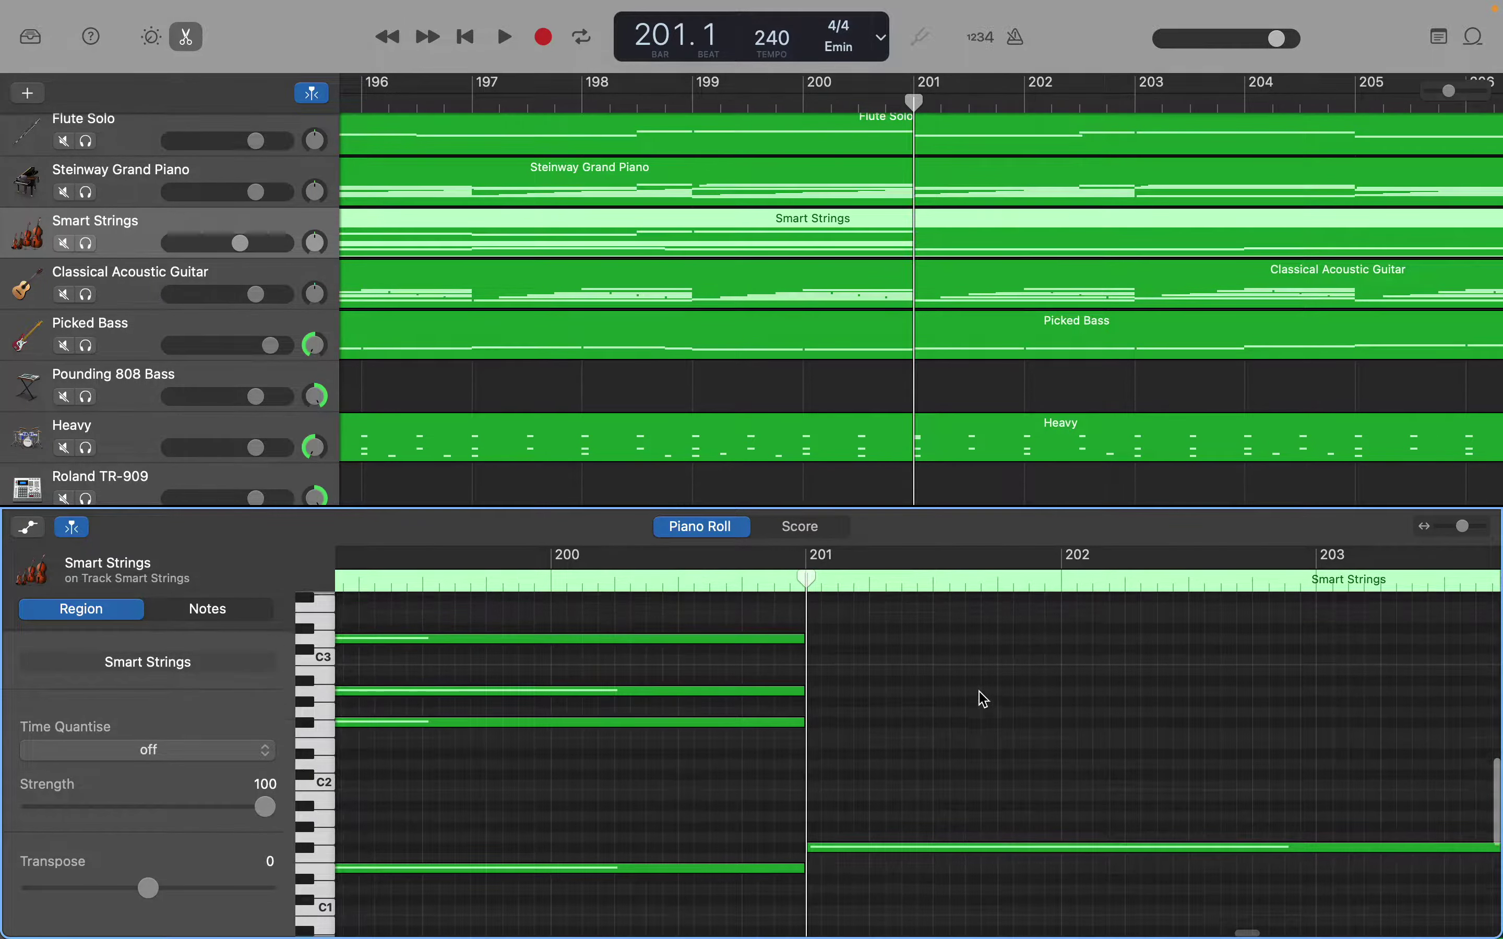
{"action": "scroll", "coordinate": [982, 698], "scroll_direction": "up", "scroll_amount": 3}
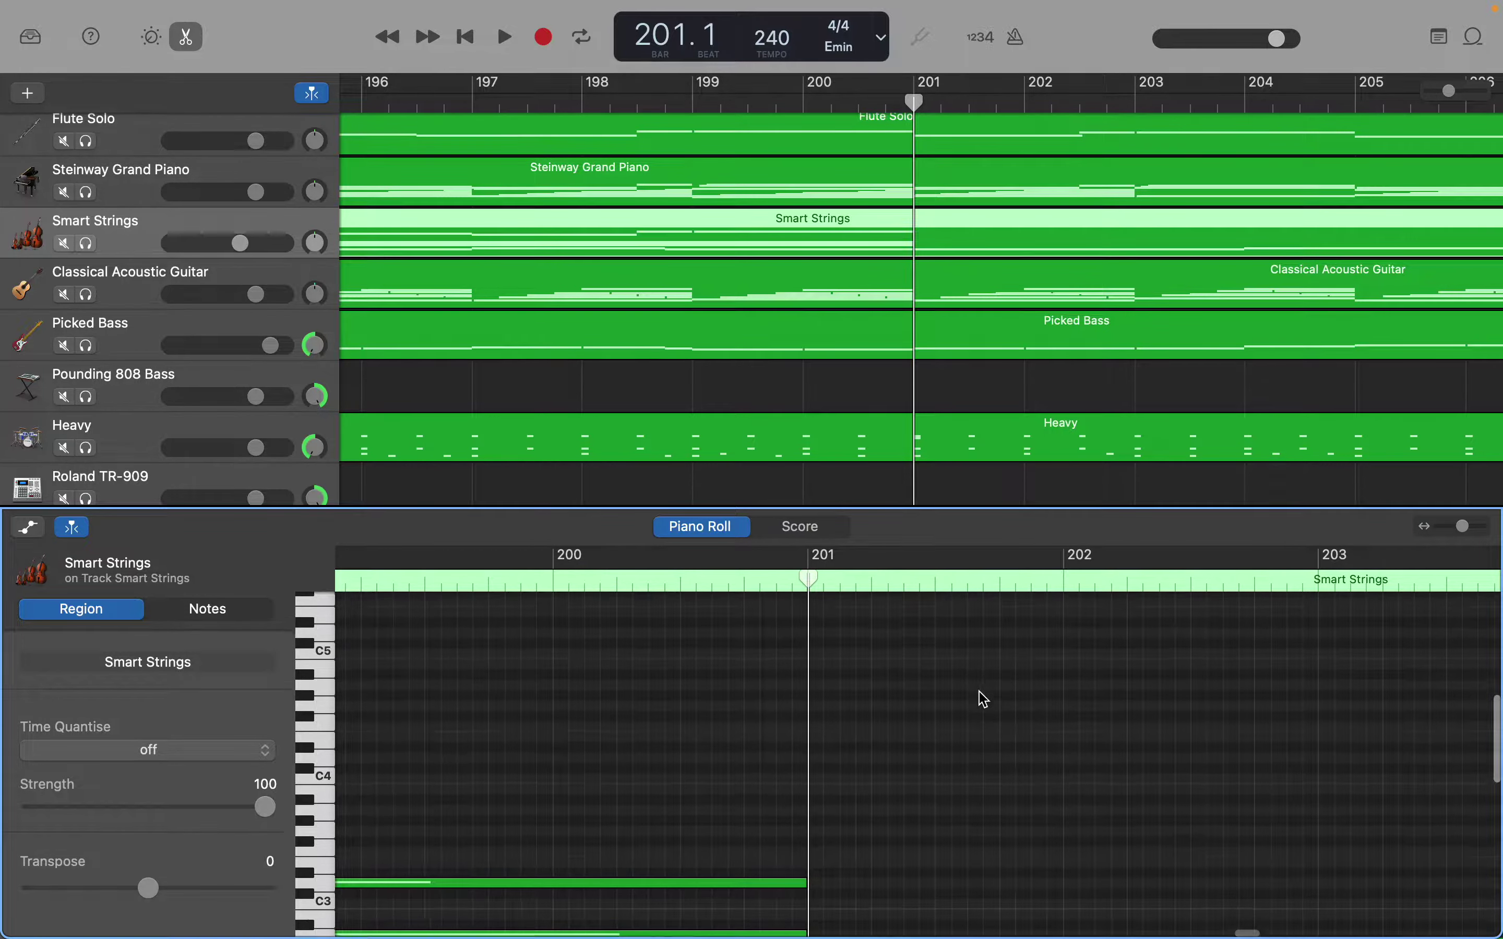
{"action": "scroll", "coordinate": [983, 698], "scroll_direction": "up", "scroll_amount": 1}
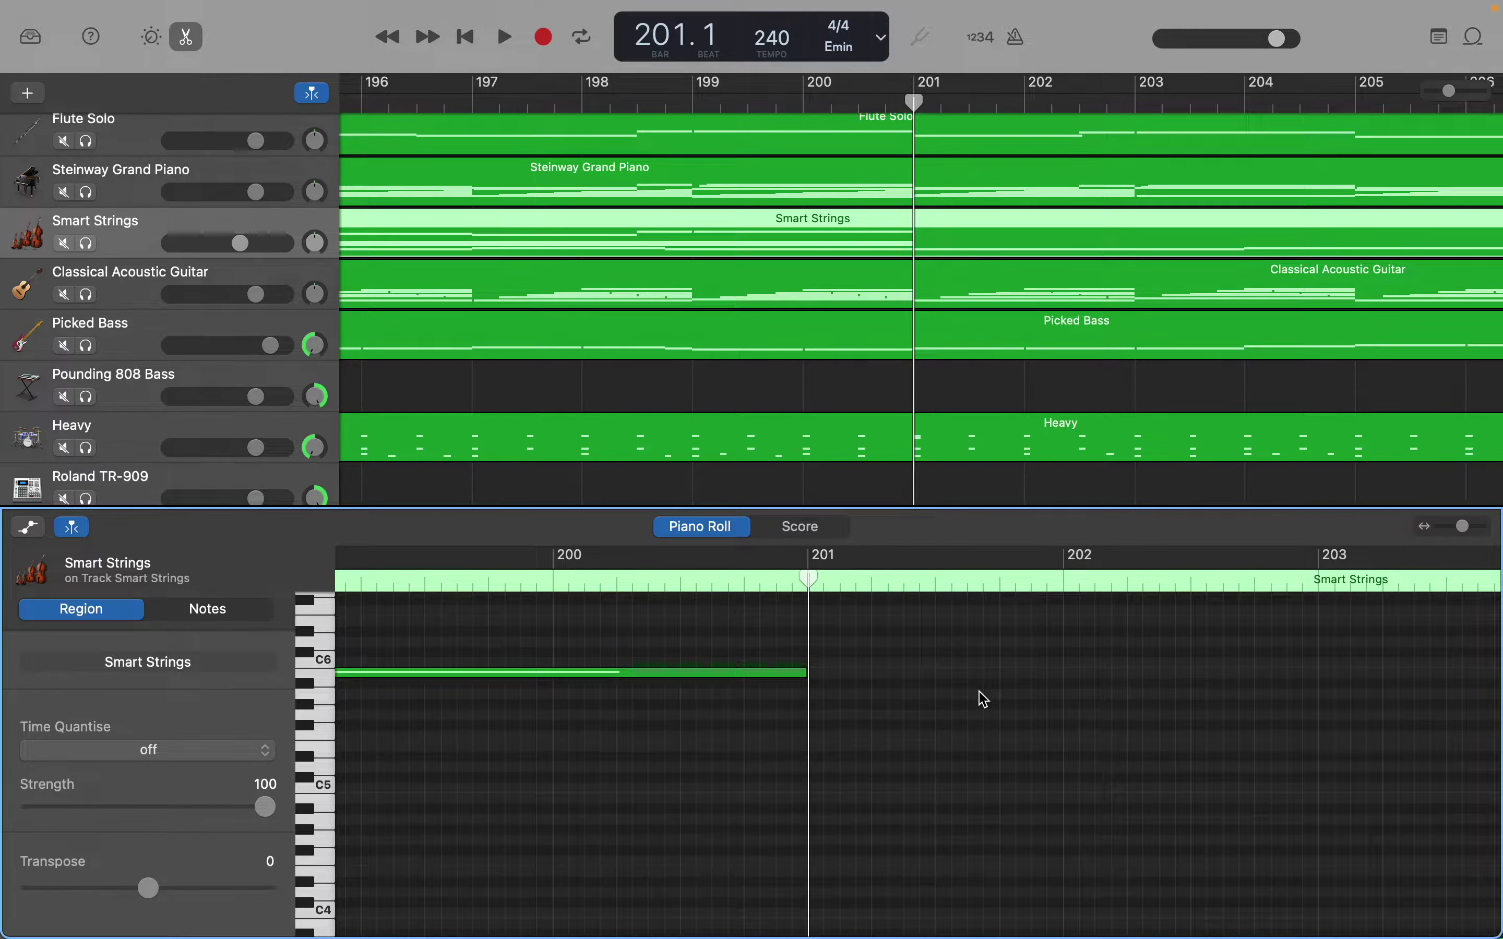
Create a D5 note at bar 201 in the Smart Strings region and extend it to beat 3 of bar 202
{"action": "scroll", "coordinate": [983, 698], "scroll_direction": "down", "scroll_amount": 1}
{"action": "scroll", "coordinate": [983, 698], "scroll_direction": "left", "scroll_amount": 1}
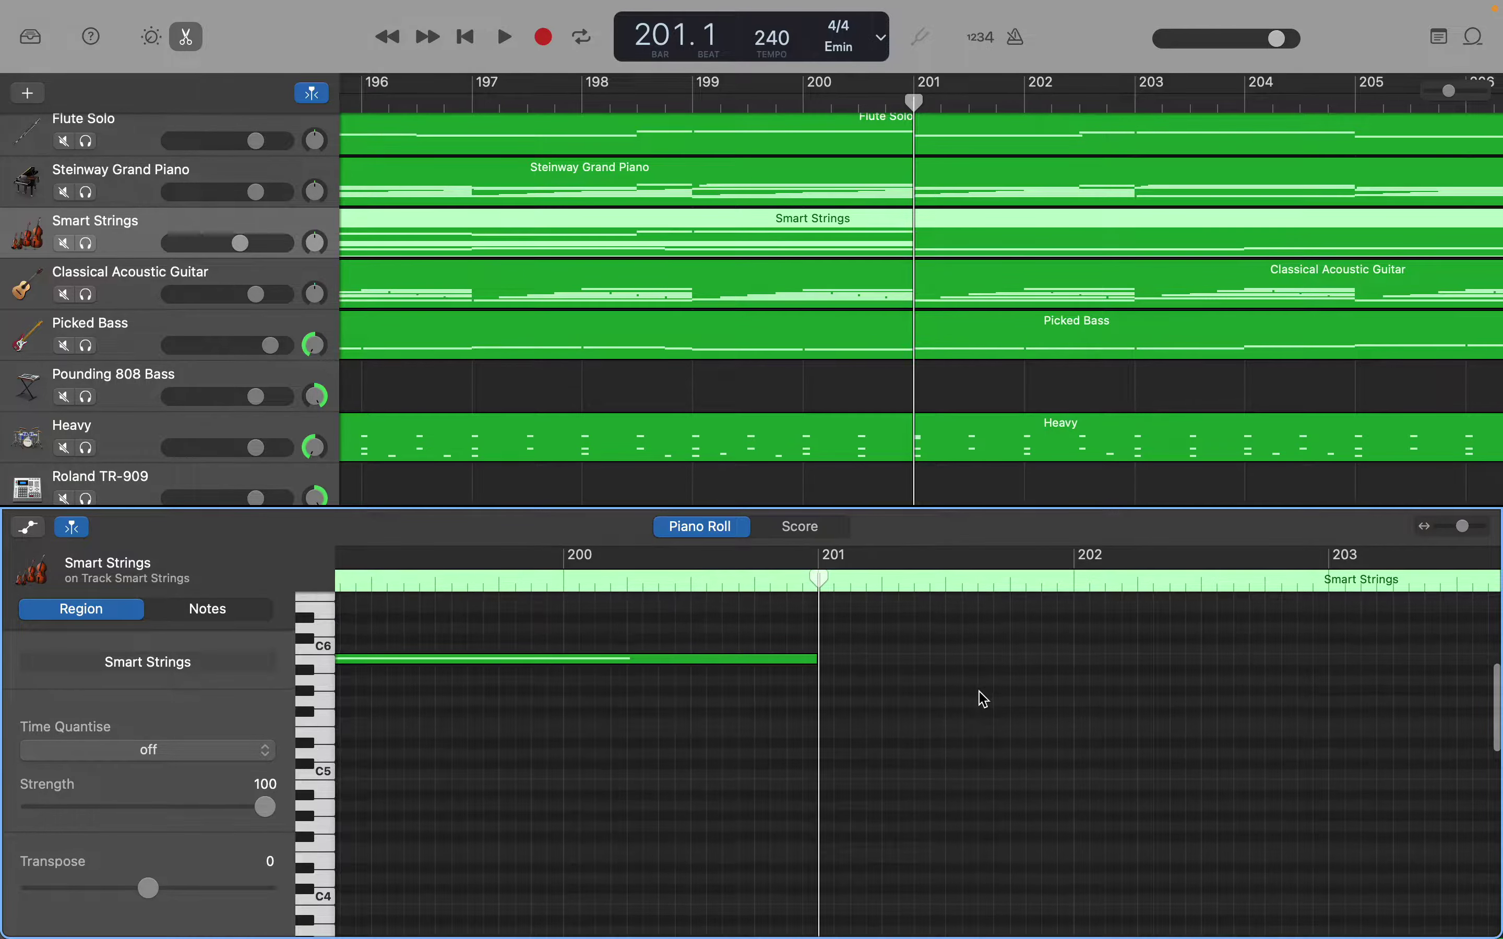
{"action": "scroll", "coordinate": [983, 698], "scroll_direction": "down", "scroll_amount": 3}
{"action": "scroll", "coordinate": [983, 698], "scroll_direction": "left", "scroll_amount": 1}
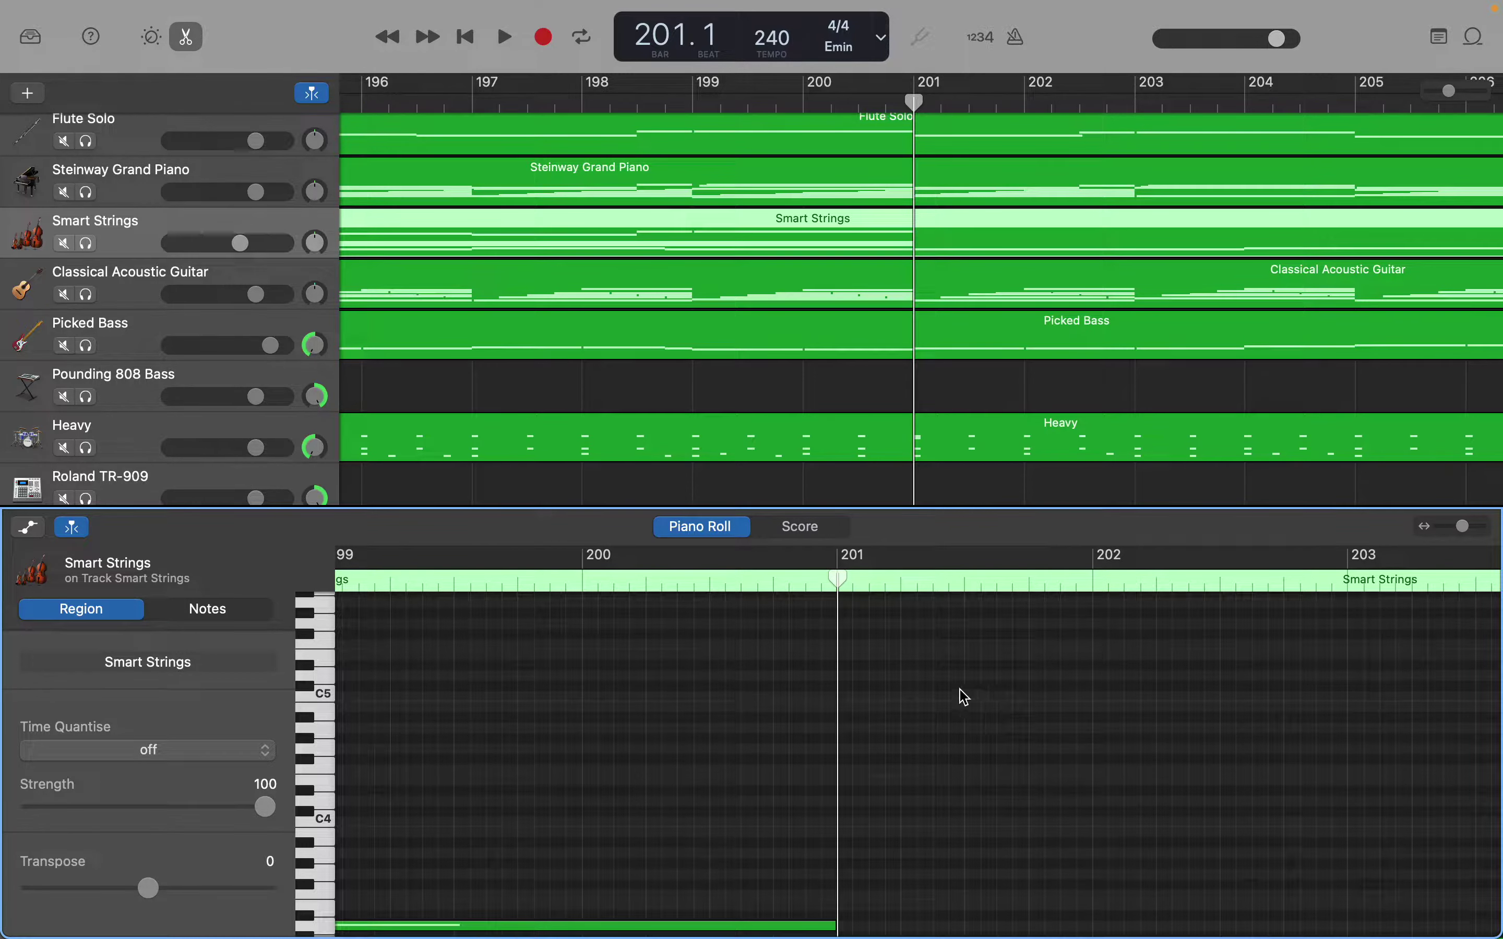
{"action": "right_click", "coordinate": [847, 683]}
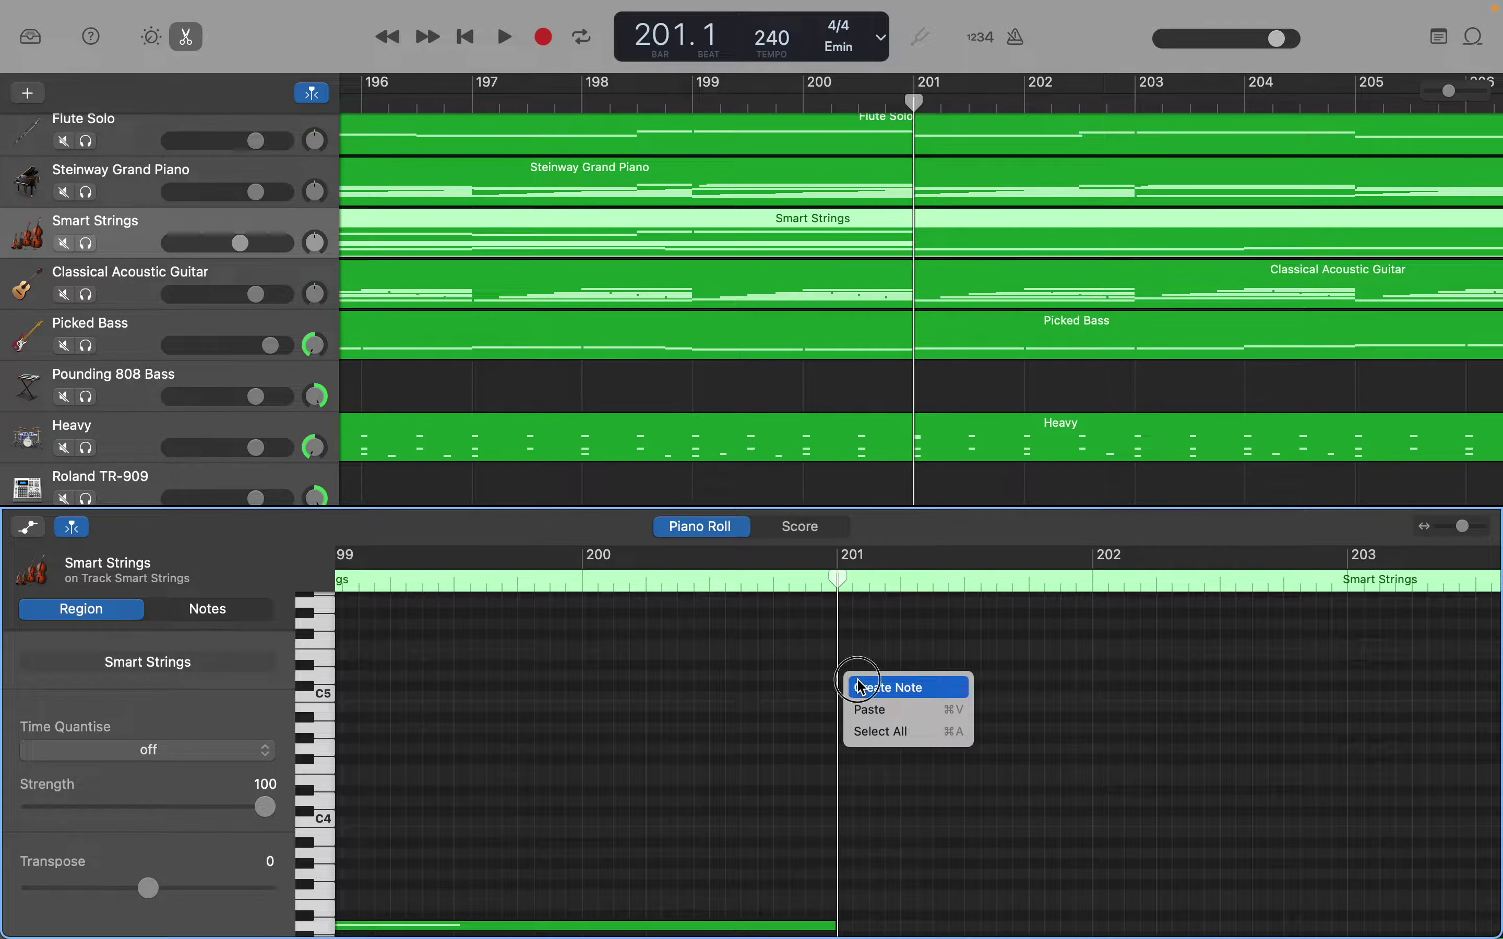
{"action": "left_click", "coordinate": [862, 687]}
{"action": "left_click", "coordinate": [860, 677]}
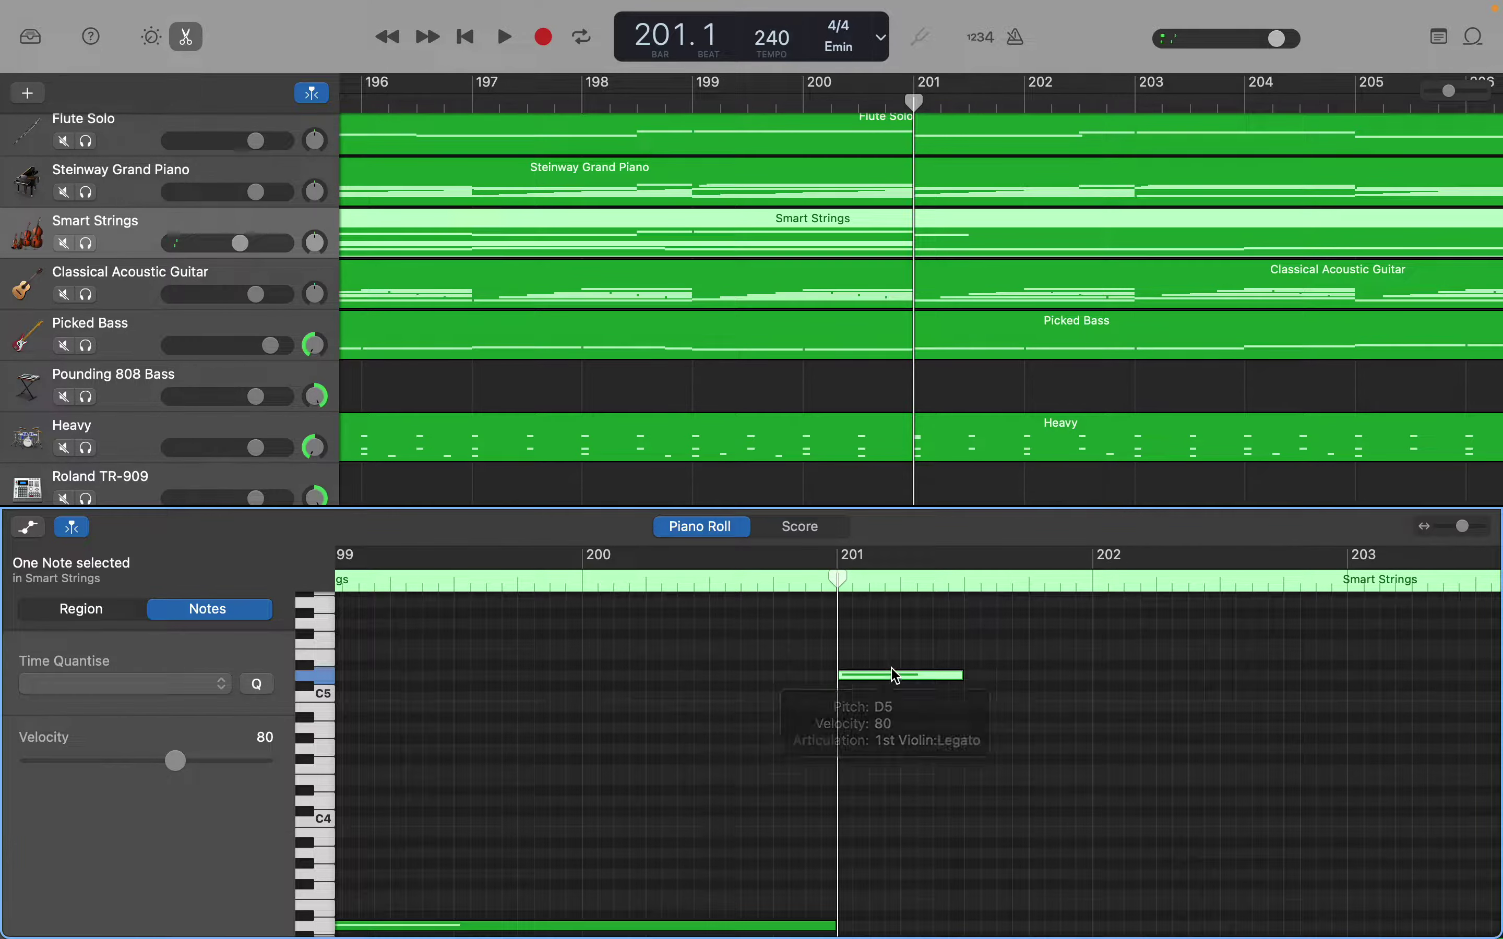
{"action": "mouse_move", "coordinate": [961, 679]}
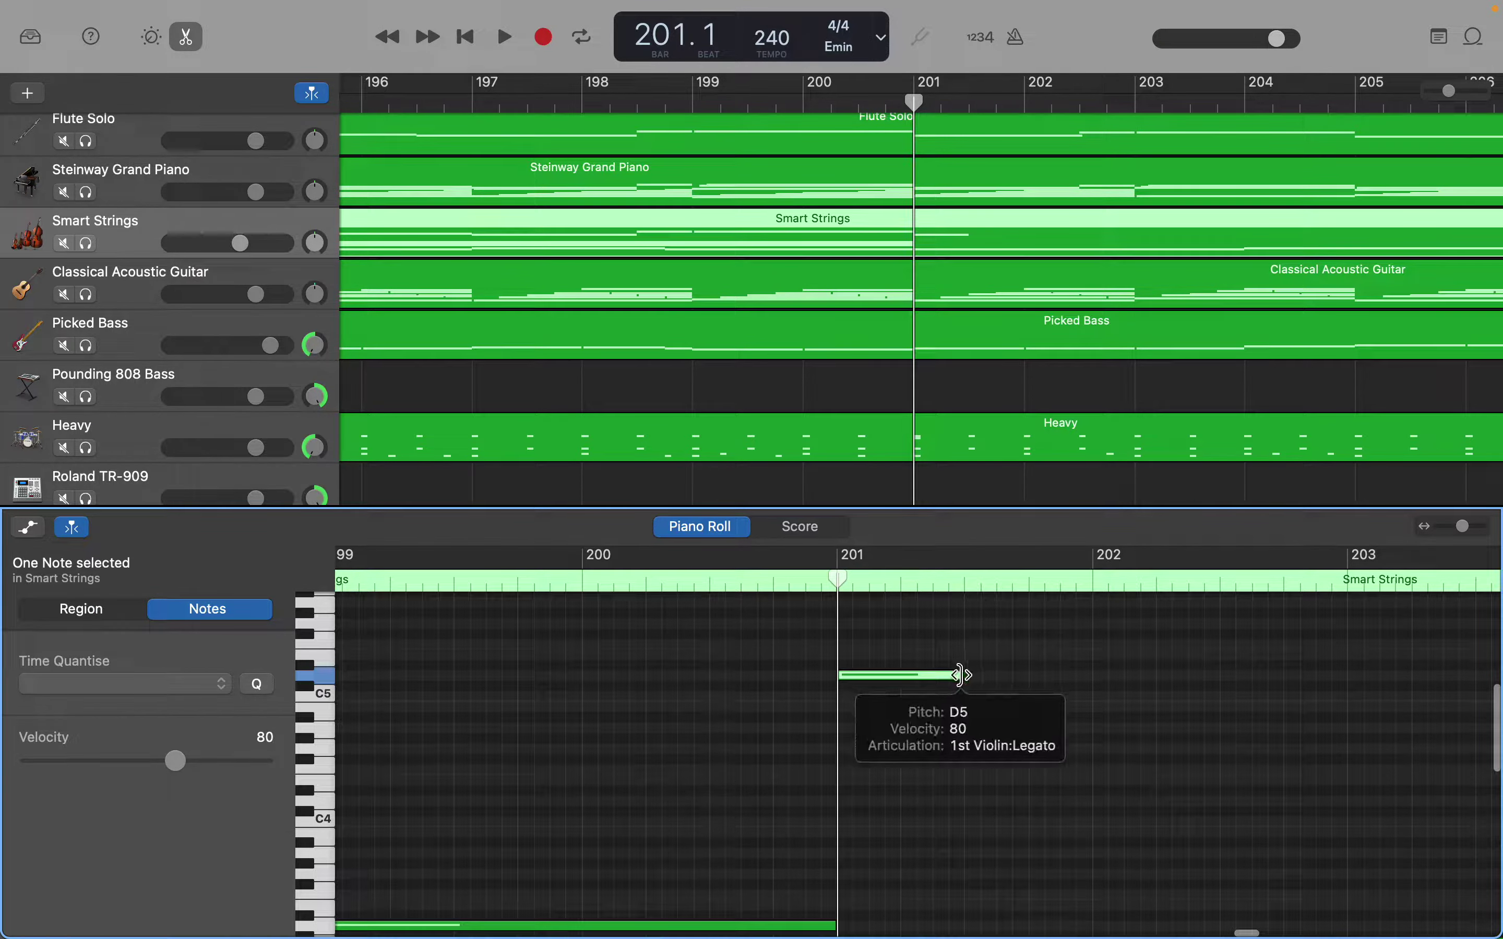
{"action": "left_click_drag", "start_coordinate": [963, 682], "coordinate": [1214, 675]}
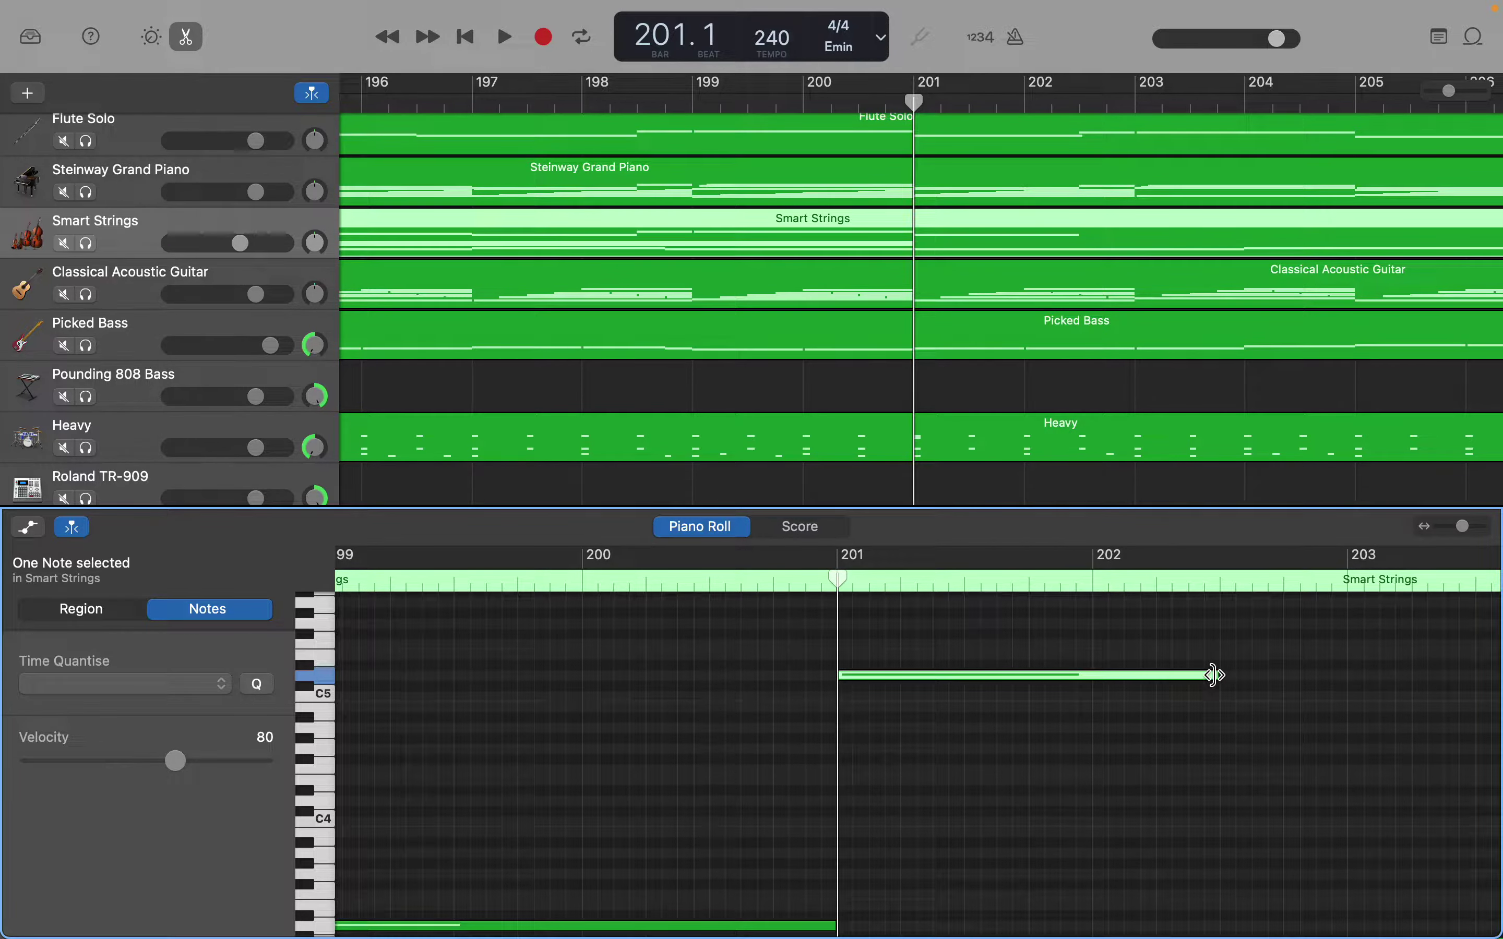
Add a B6 note at beat 3 of bar 202 and shorten it to end at bar 203
{"action": "scroll", "coordinate": [1214, 677], "scroll_direction": "left", "scroll_amount": 4}
{"action": "scroll", "coordinate": [1214, 678], "scroll_direction": "up", "scroll_amount": 3}
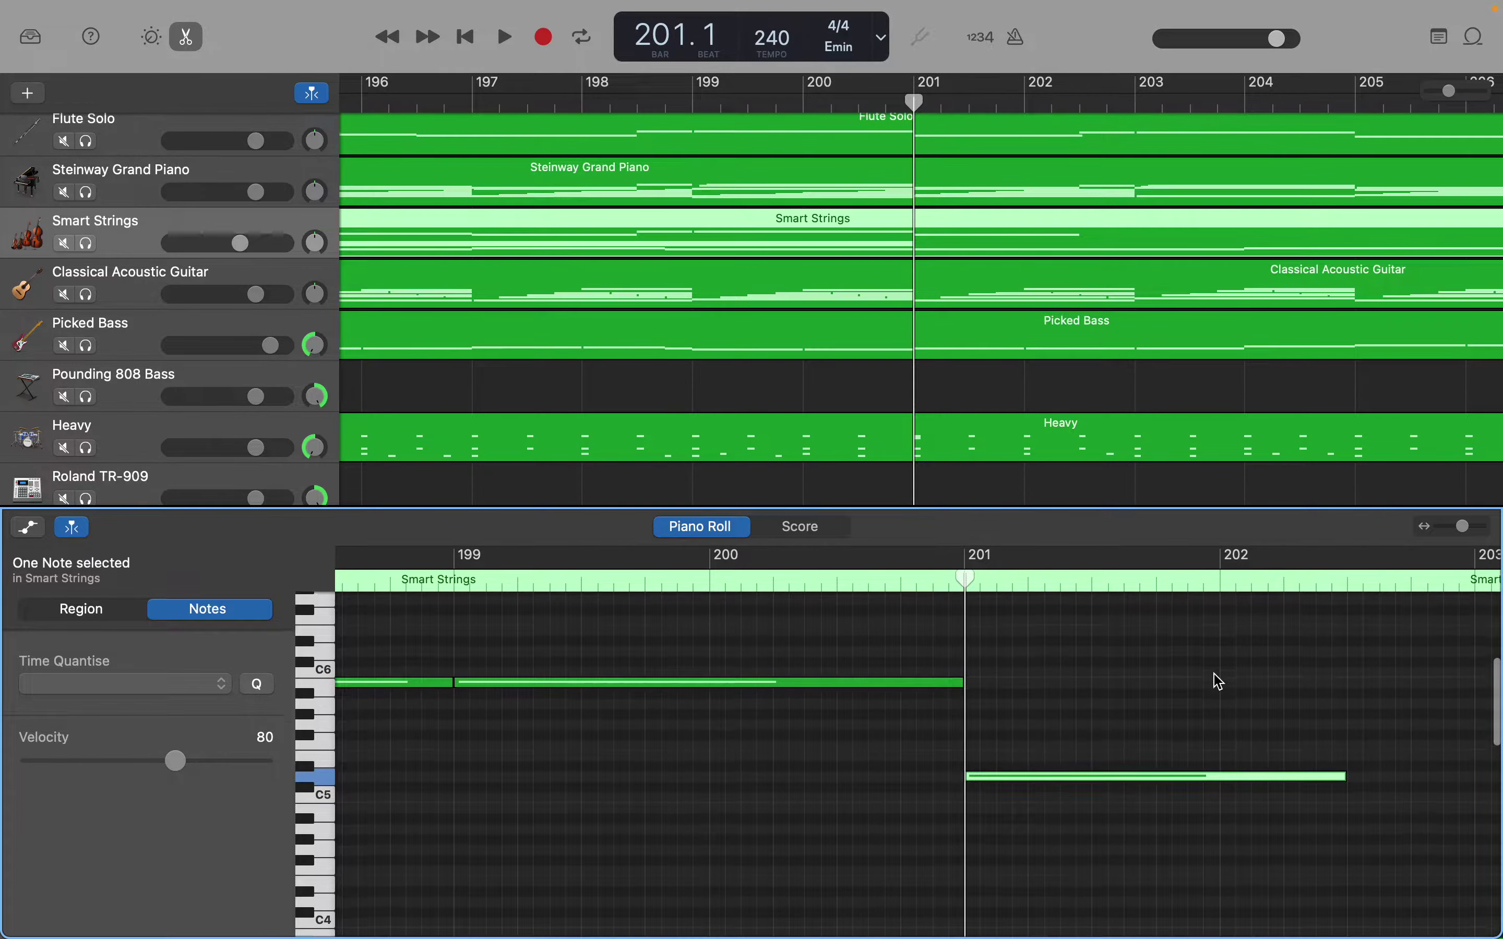
{"action": "scroll", "coordinate": [1218, 681], "scroll_direction": "right", "scroll_amount": 8}
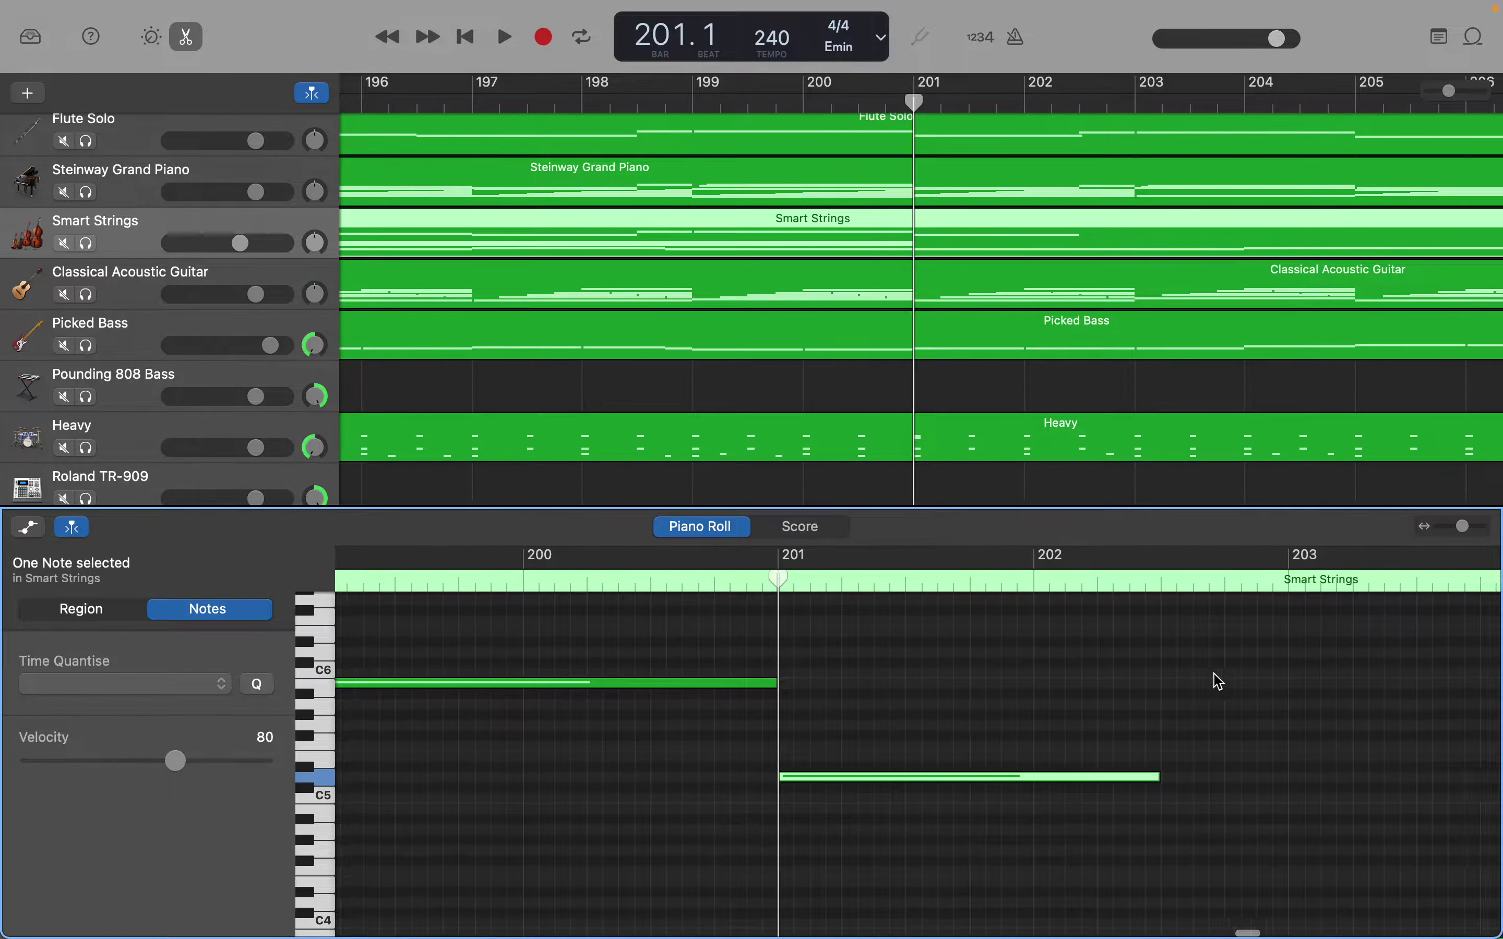
{"action": "scroll", "coordinate": [1218, 682], "scroll_direction": "right", "scroll_amount": 1}
{"action": "scroll", "coordinate": [1218, 682], "scroll_direction": "up", "scroll_amount": 2}
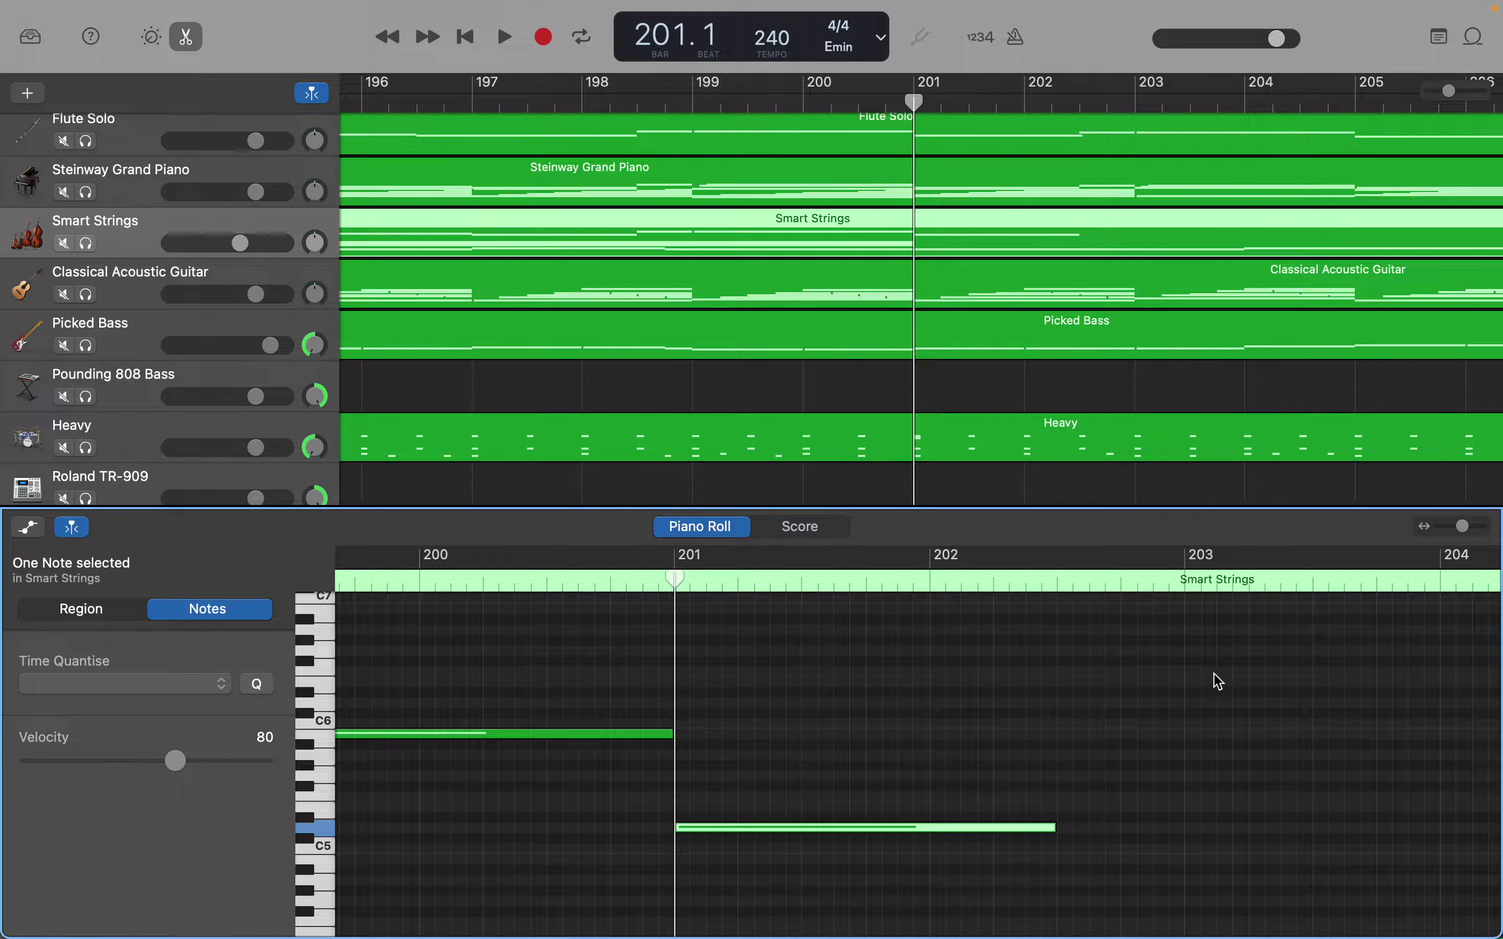
{"action": "scroll", "coordinate": [1217, 681], "scroll_direction": "up", "scroll_amount": 2}
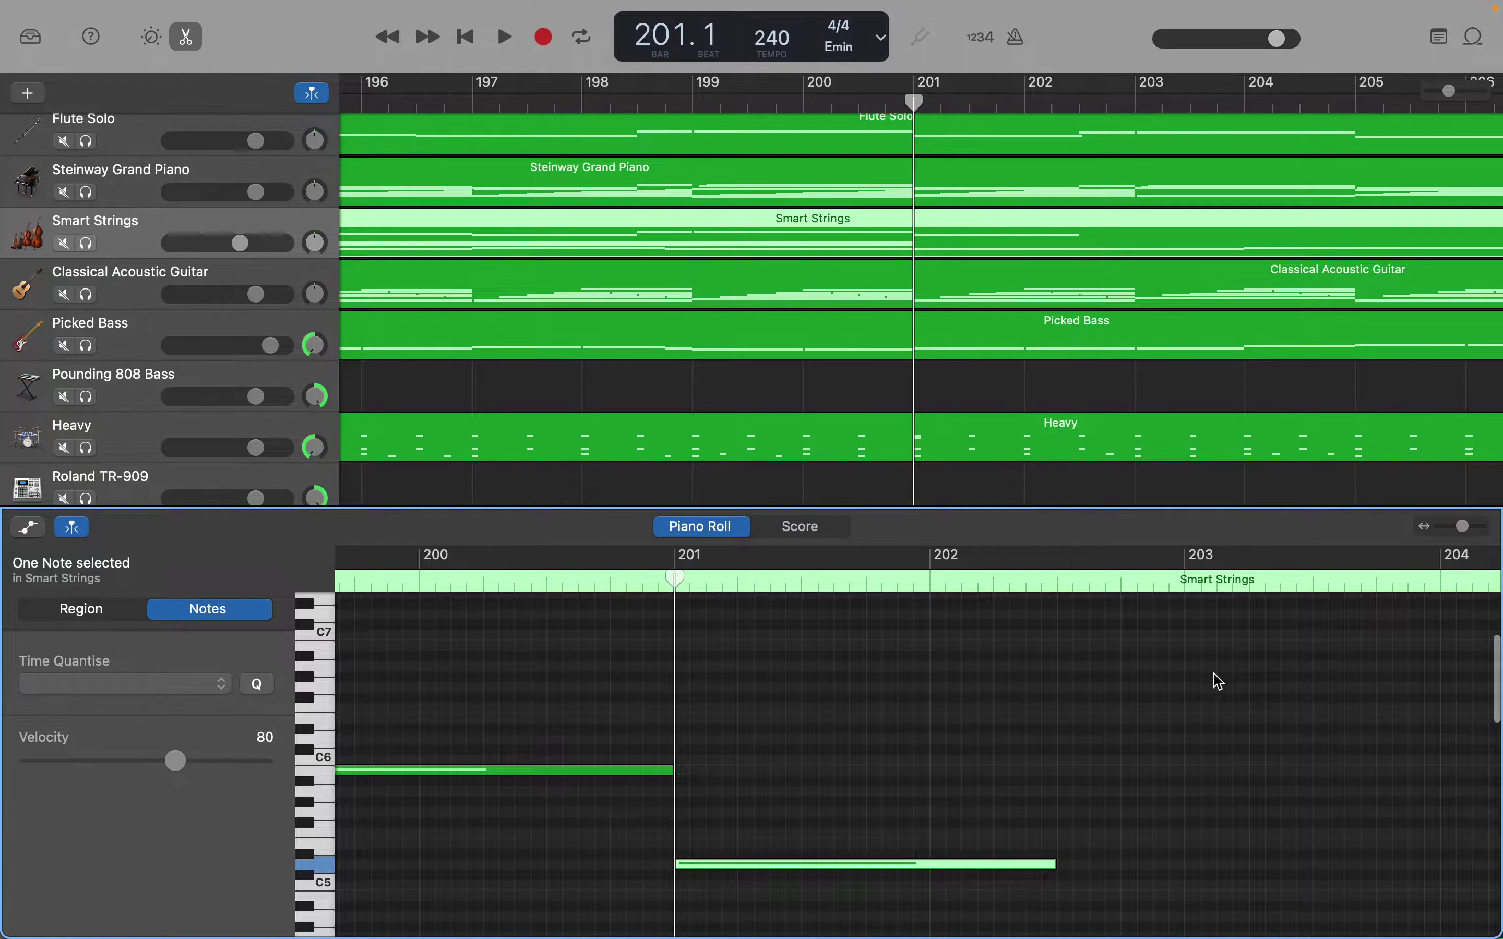
{"action": "right_click", "coordinate": [1062, 652]}
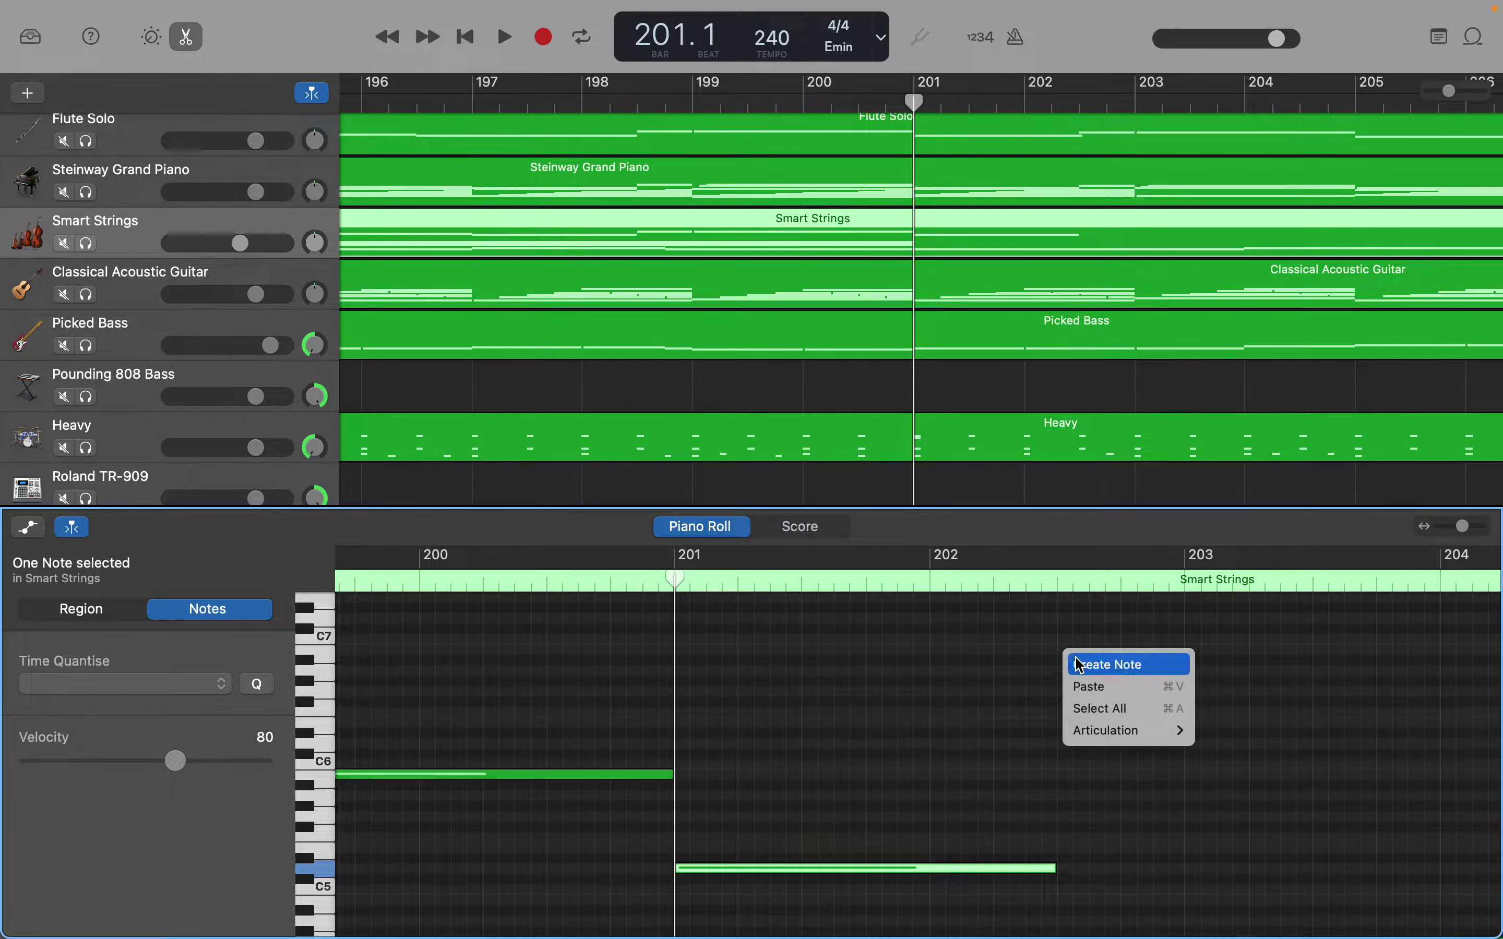
{"action": "left_click", "coordinate": [1079, 665]}
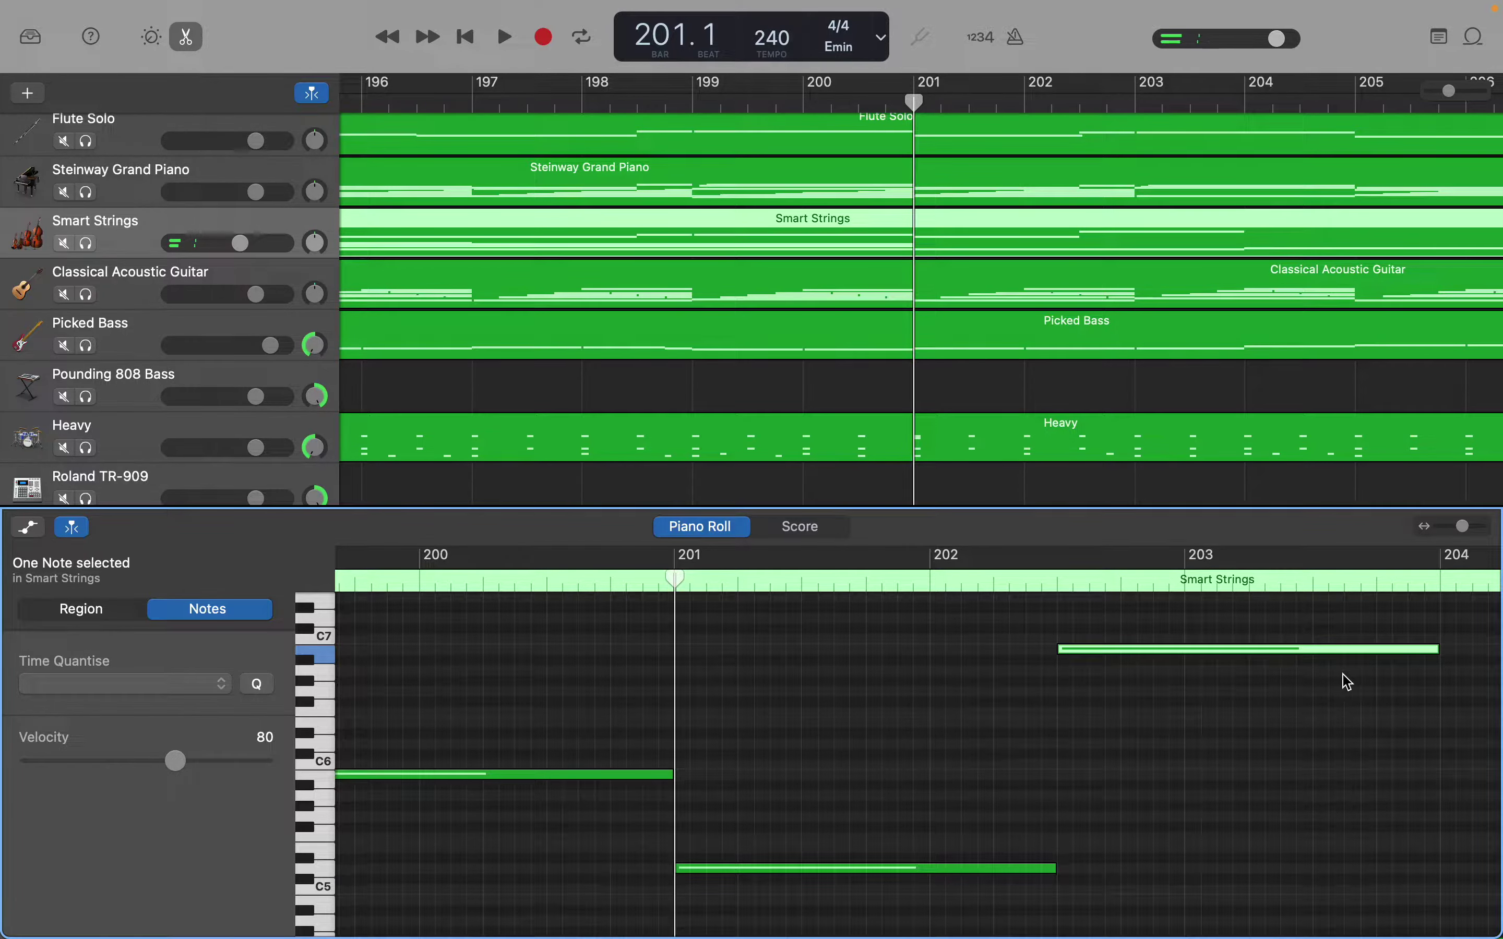
{"action": "left_click_drag", "start_coordinate": [1436, 649], "coordinate": [1179, 652]}
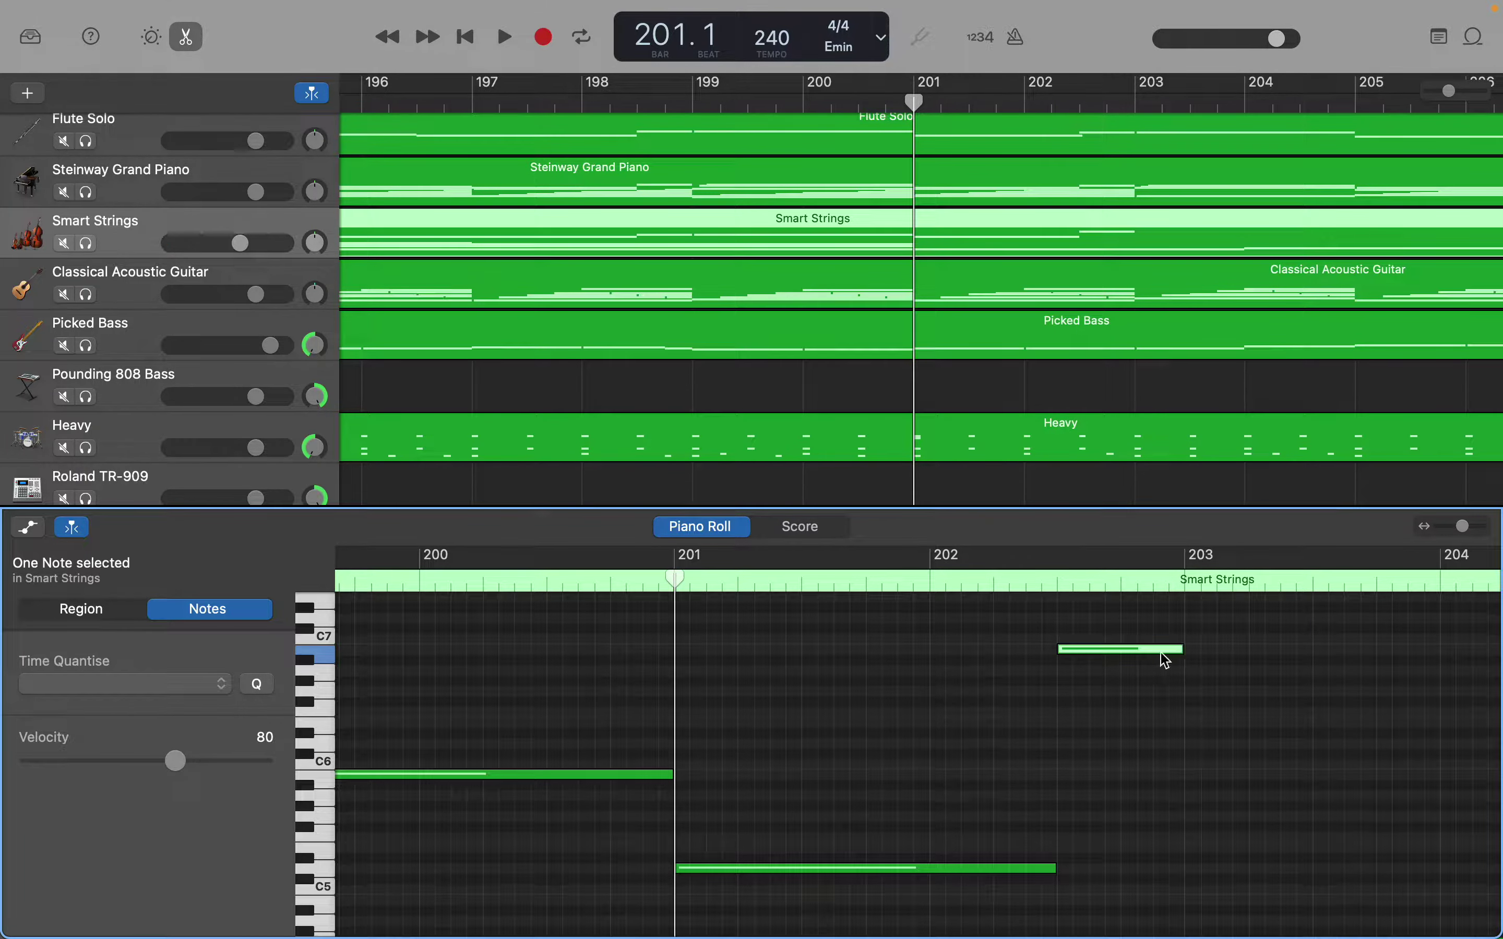
Audition the B6 and D5 string notes one after the other to compare their sound
{"action": "left_click", "coordinate": [1160, 655]}
{"action": "left_click", "coordinate": [1035, 869]}
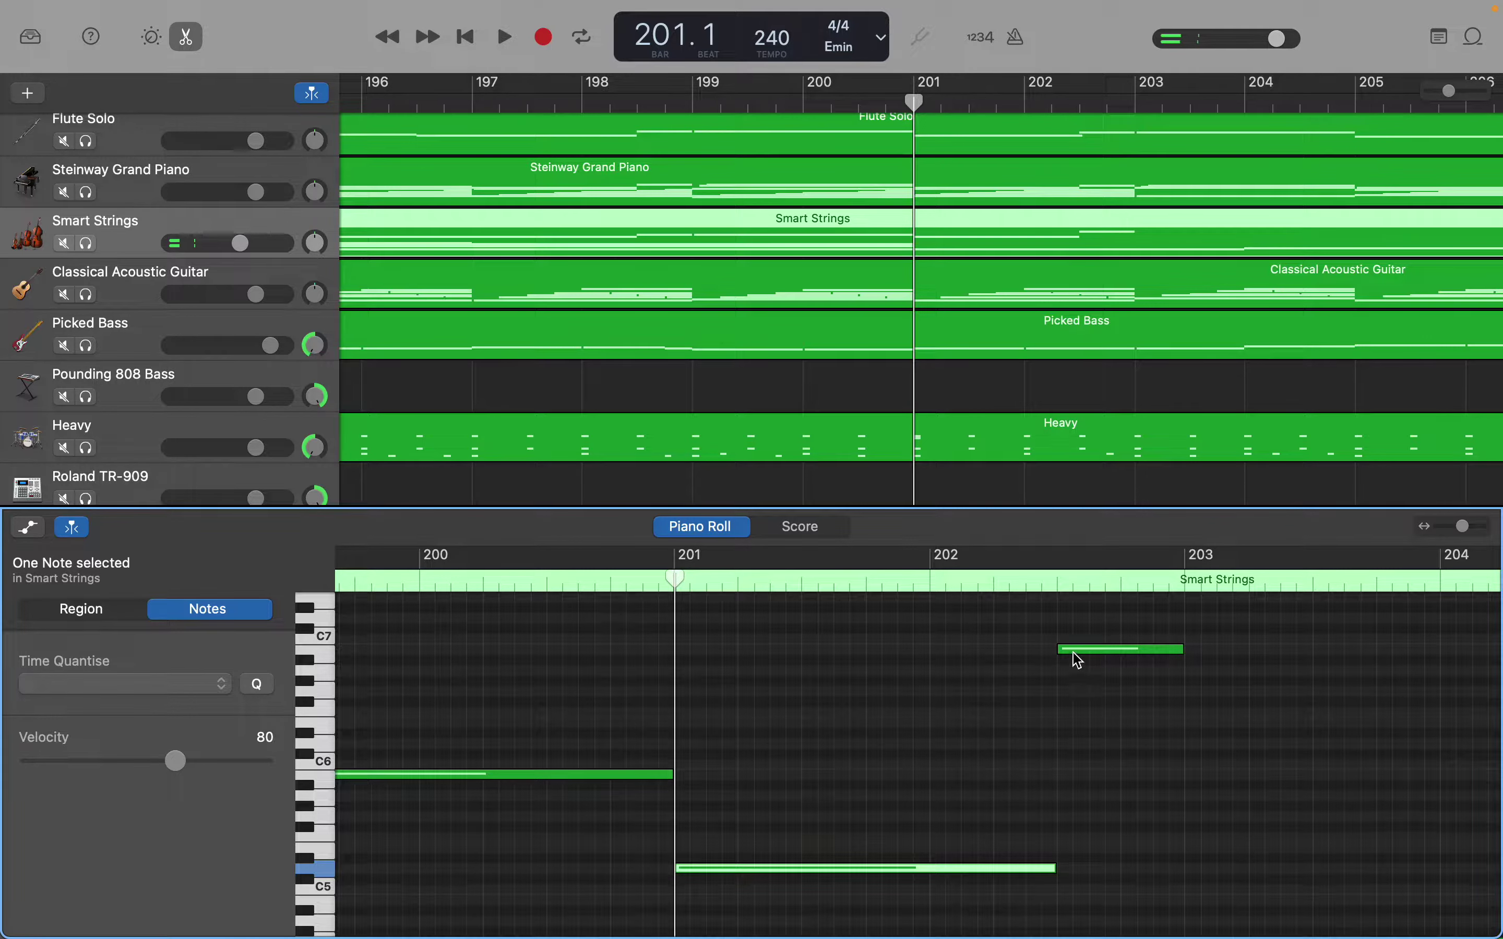
{"action": "left_click", "coordinate": [1077, 663]}
{"action": "left_click", "coordinate": [1077, 661]}
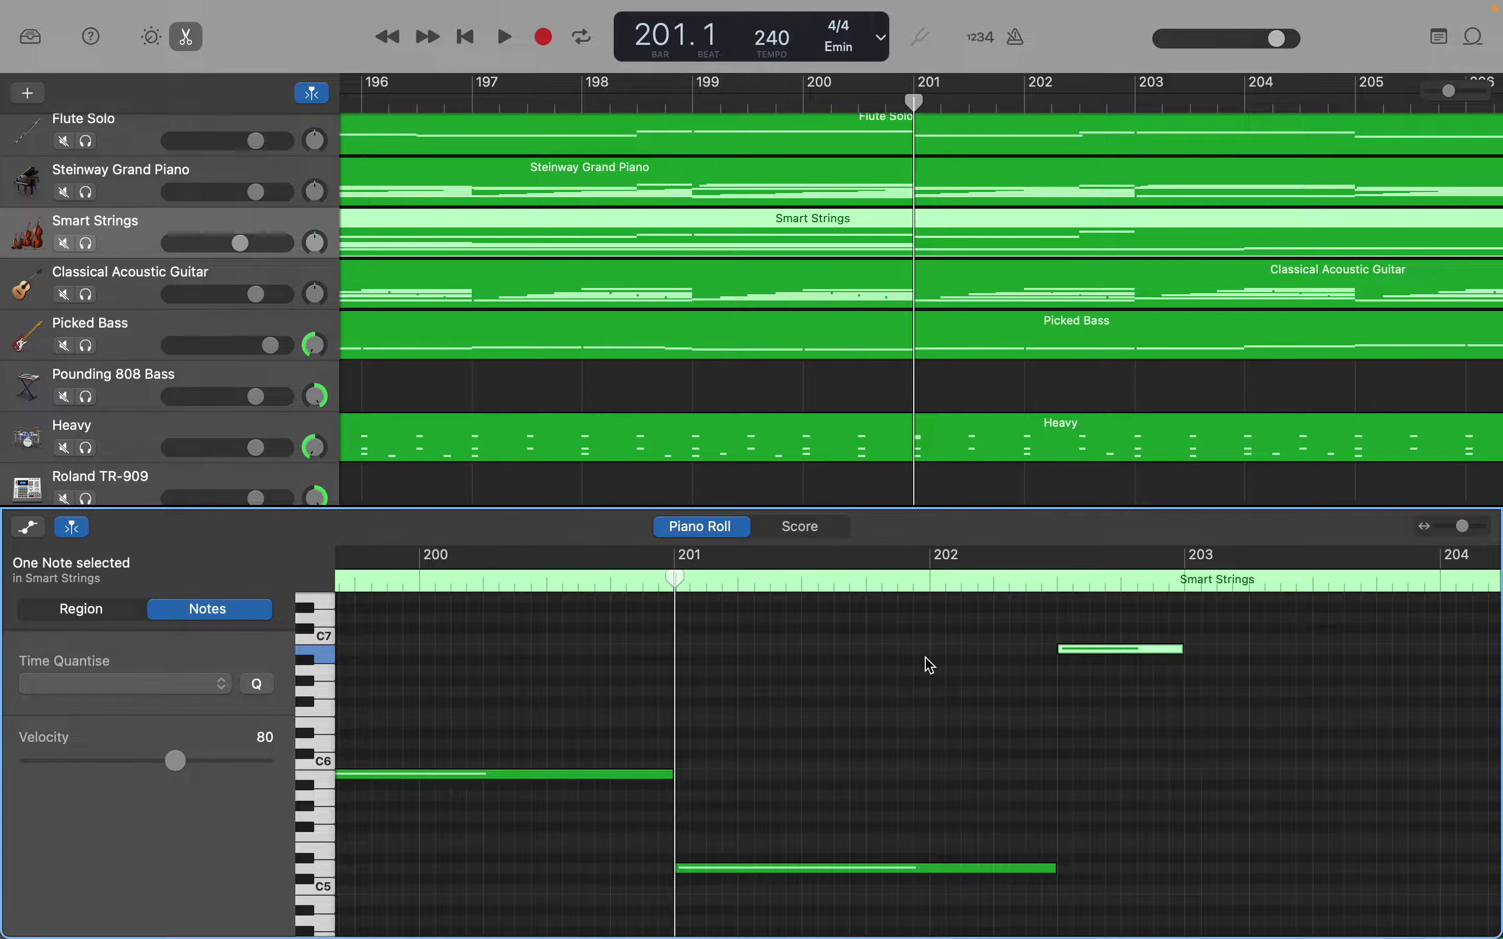
Create an A6 note at bar 203 and extend it until bar 205
{"action": "scroll", "coordinate": [930, 665], "scroll_direction": "right", "scroll_amount": 5}
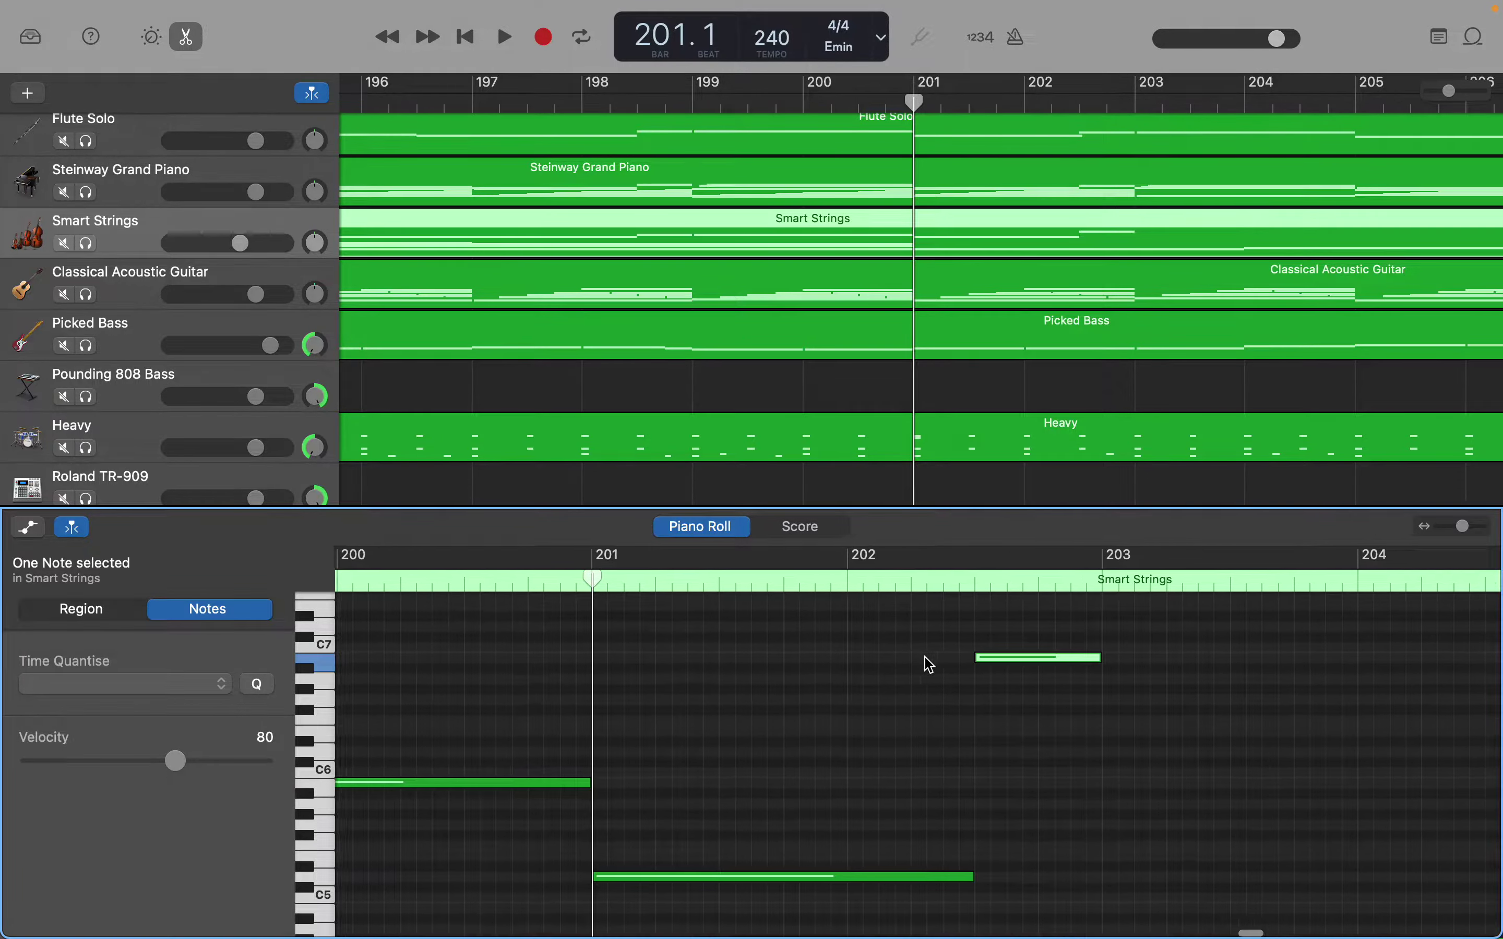
{"action": "scroll", "coordinate": [930, 665], "scroll_direction": "right", "scroll_amount": 3}
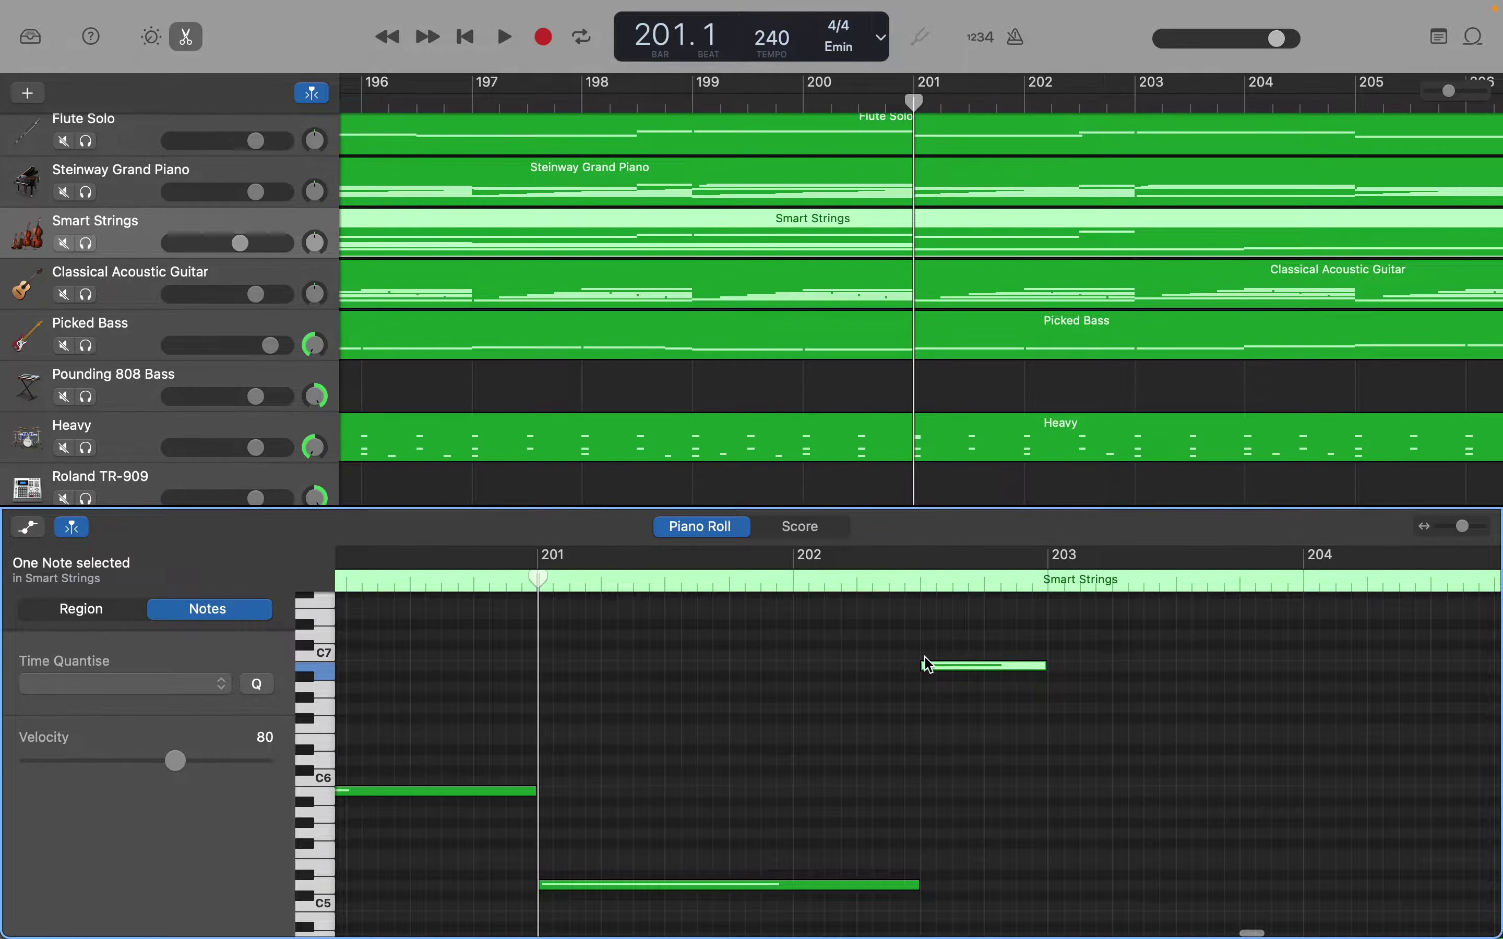
{"action": "scroll", "coordinate": [929, 665], "scroll_direction": "right", "scroll_amount": 1}
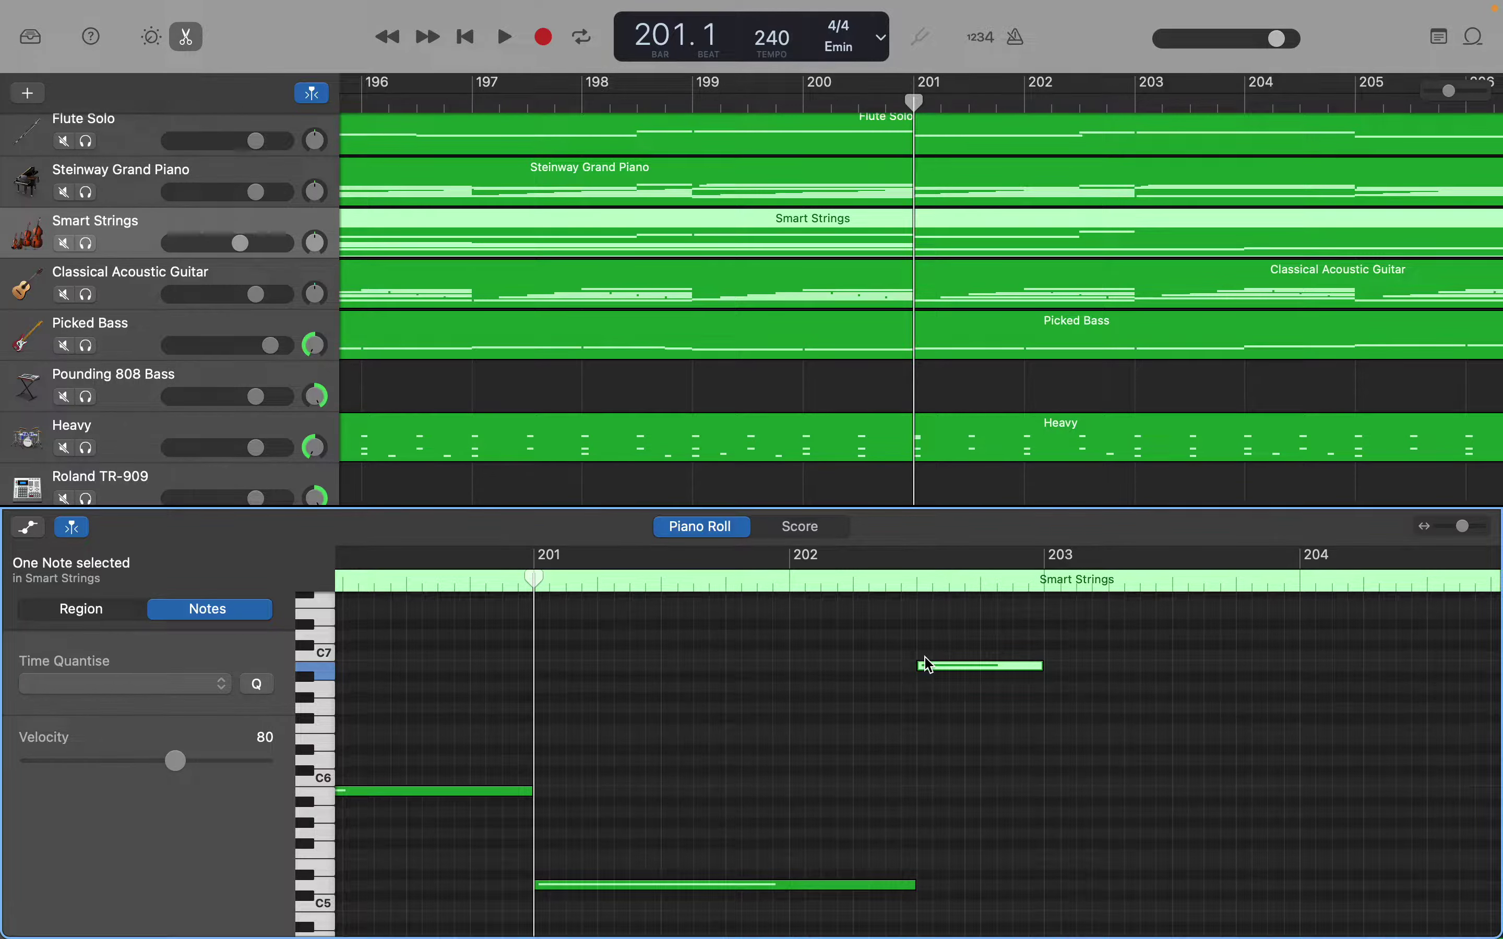
{"action": "right_click", "coordinate": [1049, 689]}
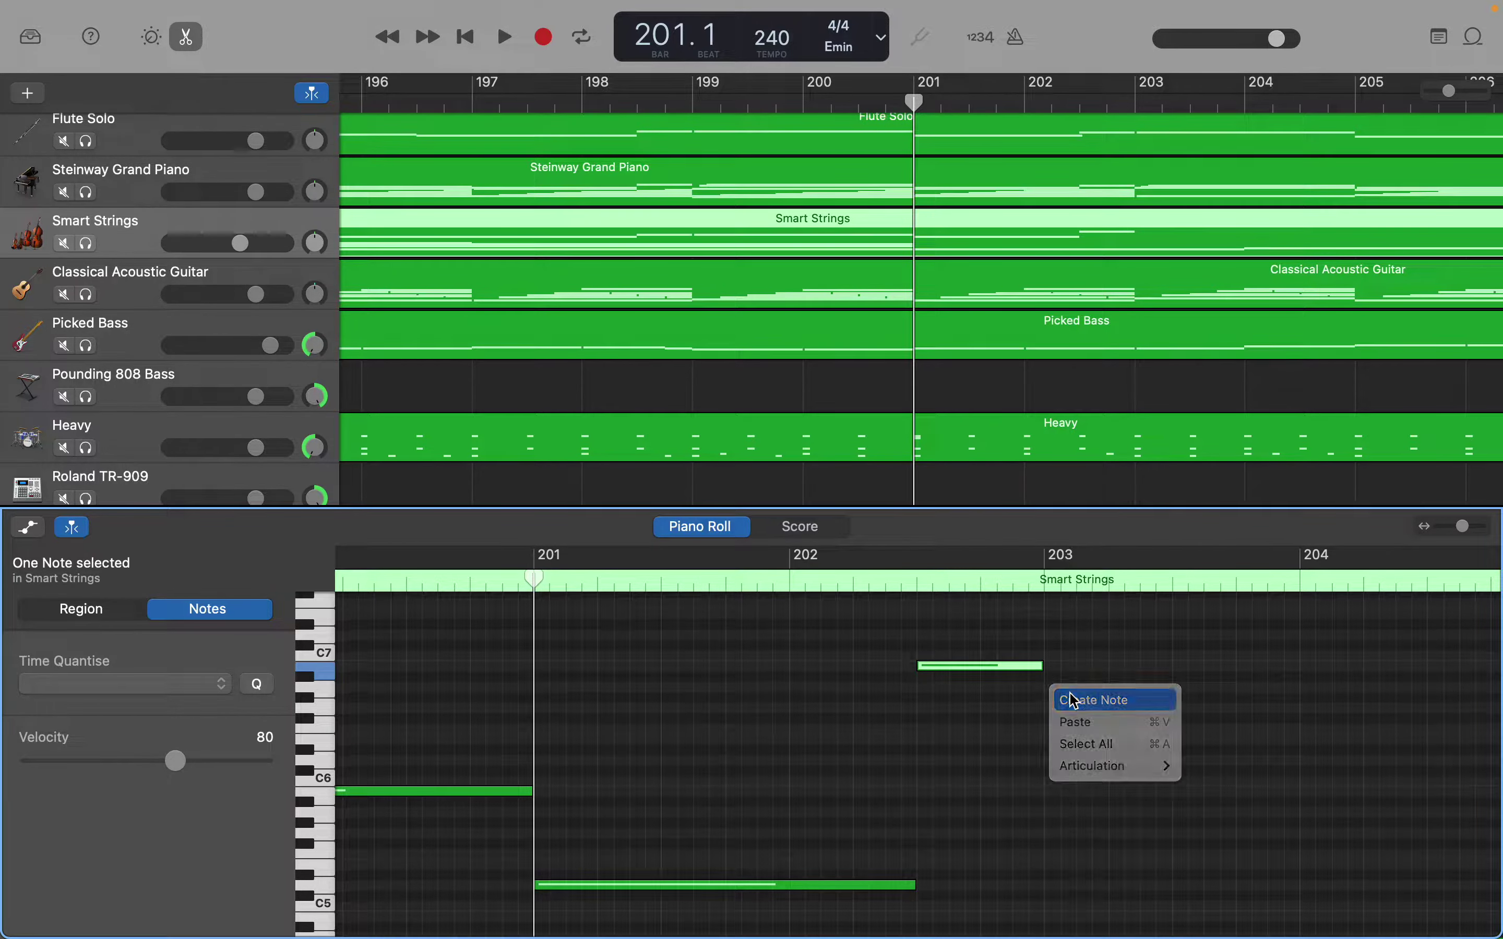
{"action": "left_click", "coordinate": [1069, 694]}
{"action": "scroll", "coordinate": [1075, 701], "scroll_direction": "right", "scroll_amount": 5}
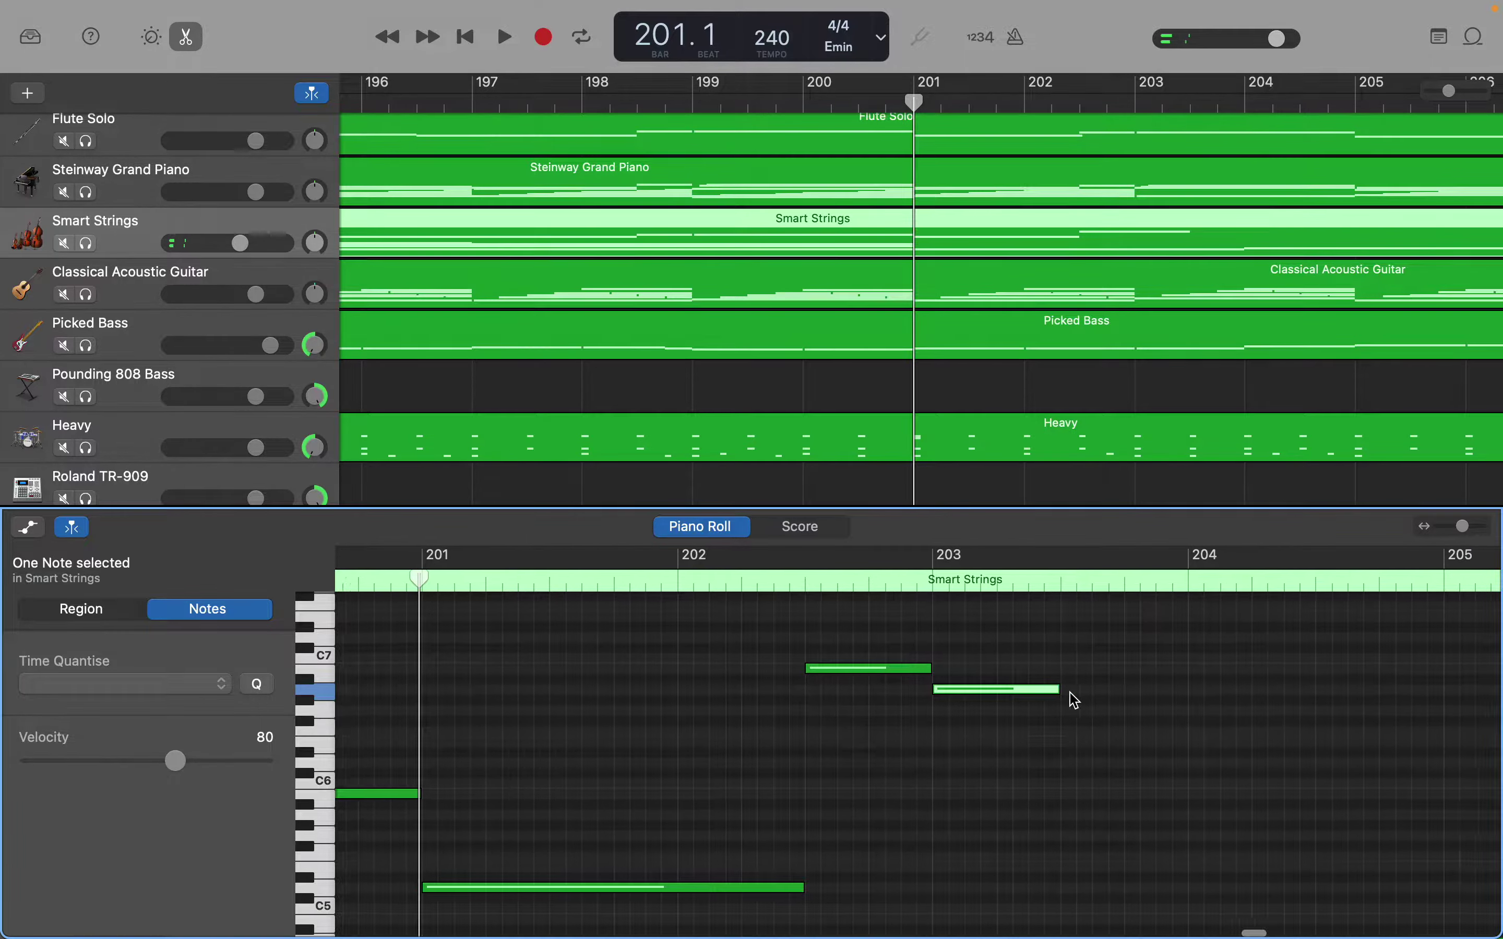
{"action": "scroll", "coordinate": [1075, 700], "scroll_direction": "right", "scroll_amount": 4}
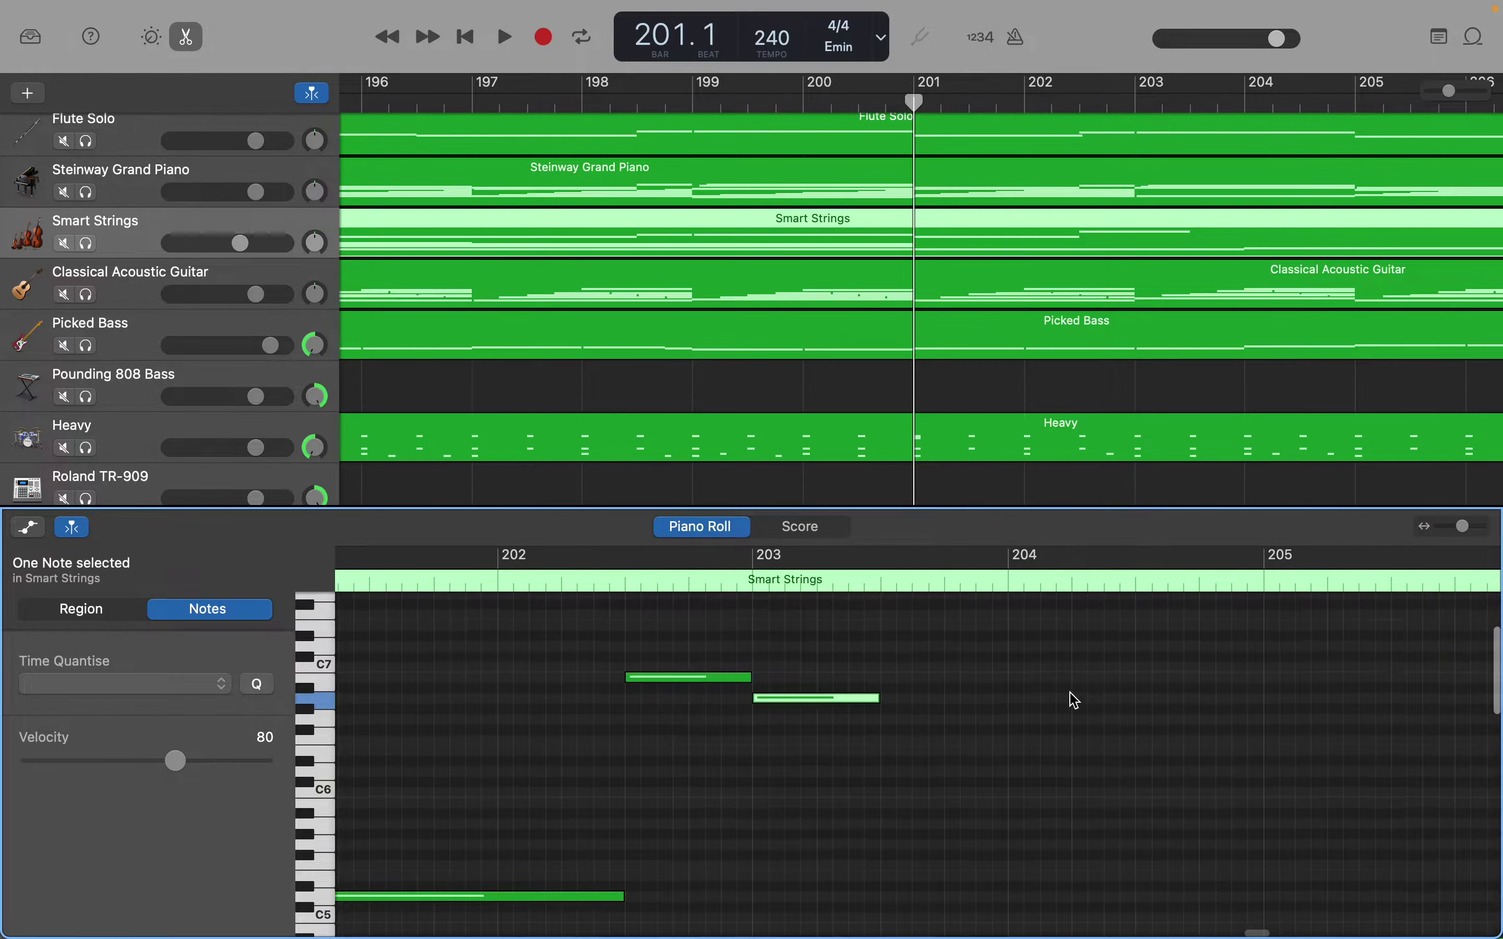
{"action": "left_click", "coordinate": [879, 700]}
{"action": "left_click_drag", "start_coordinate": [879, 700], "coordinate": [1255, 694]}
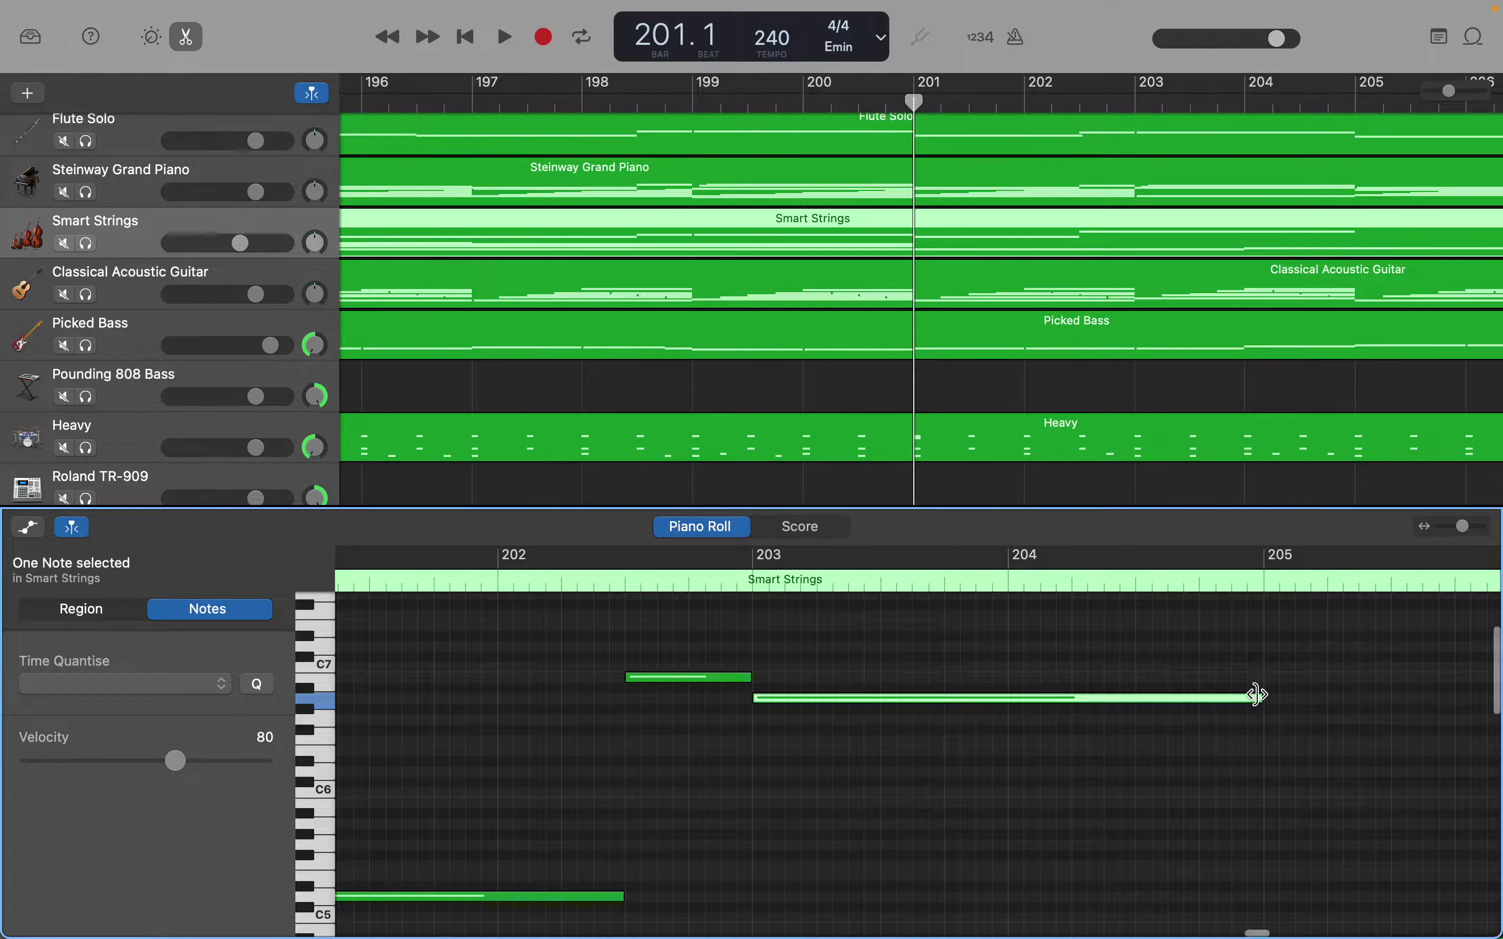
Create a C5 note at bar 205 in the Smart Strings region and shorten it to end at beat 3 of bar 206
{"action": "scroll", "coordinate": [1258, 701], "scroll_direction": "down", "scroll_amount": 3}
{"action": "scroll", "coordinate": [1259, 701], "scroll_direction": "right", "scroll_amount": 2}
{"action": "scroll", "coordinate": [1261, 701], "scroll_direction": "right", "scroll_amount": 2}
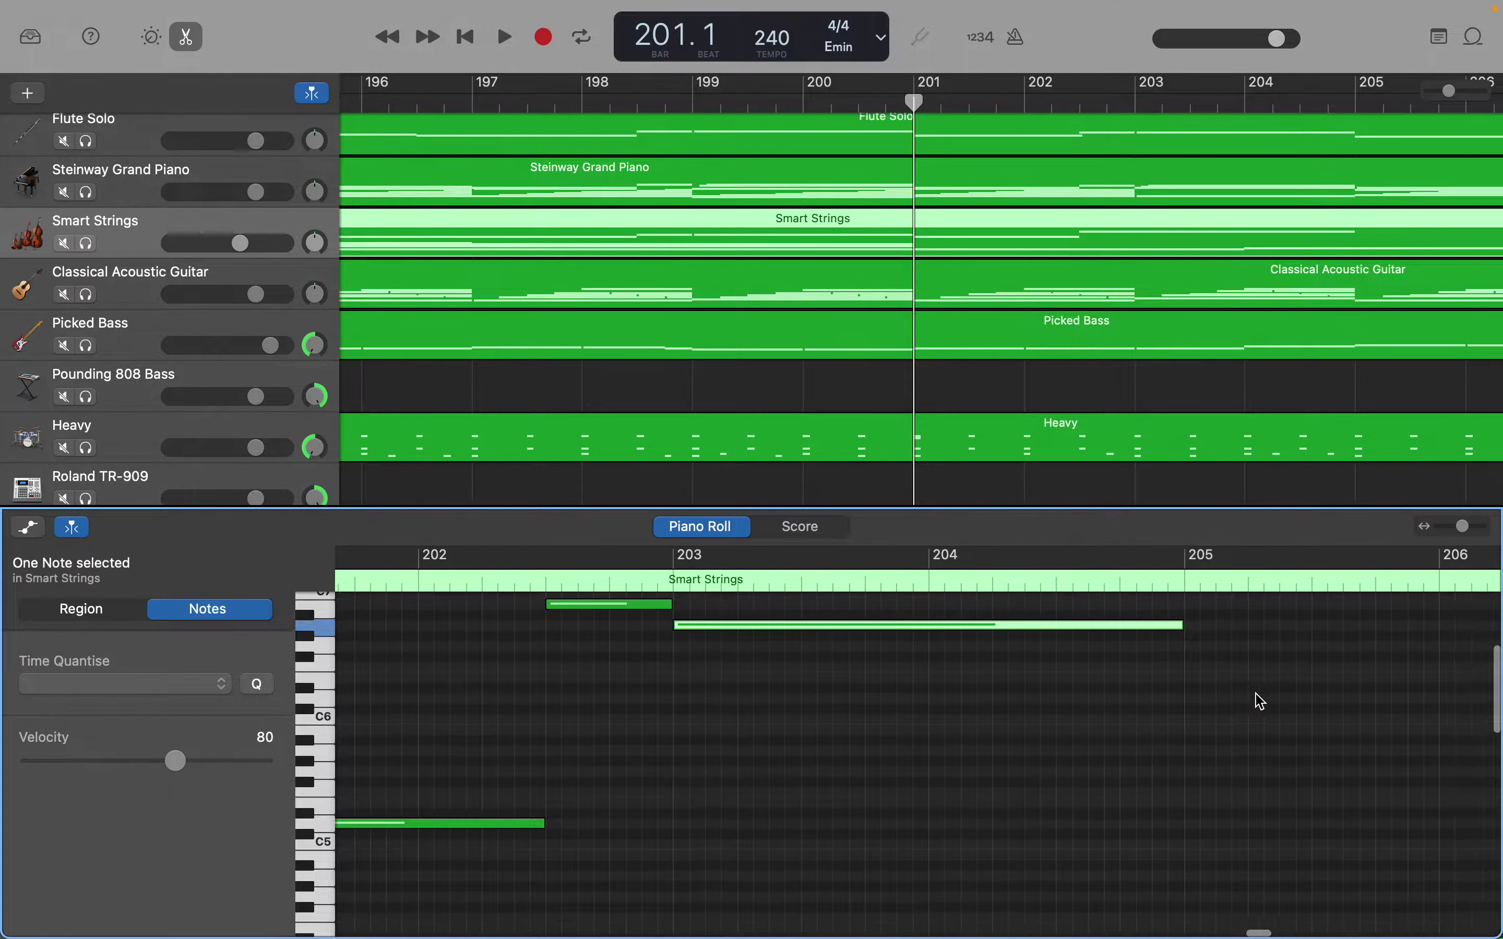
{"action": "scroll", "coordinate": [1261, 701], "scroll_direction": "down", "scroll_amount": 2}
{"action": "scroll", "coordinate": [1261, 700], "scroll_direction": "up", "scroll_amount": 3}
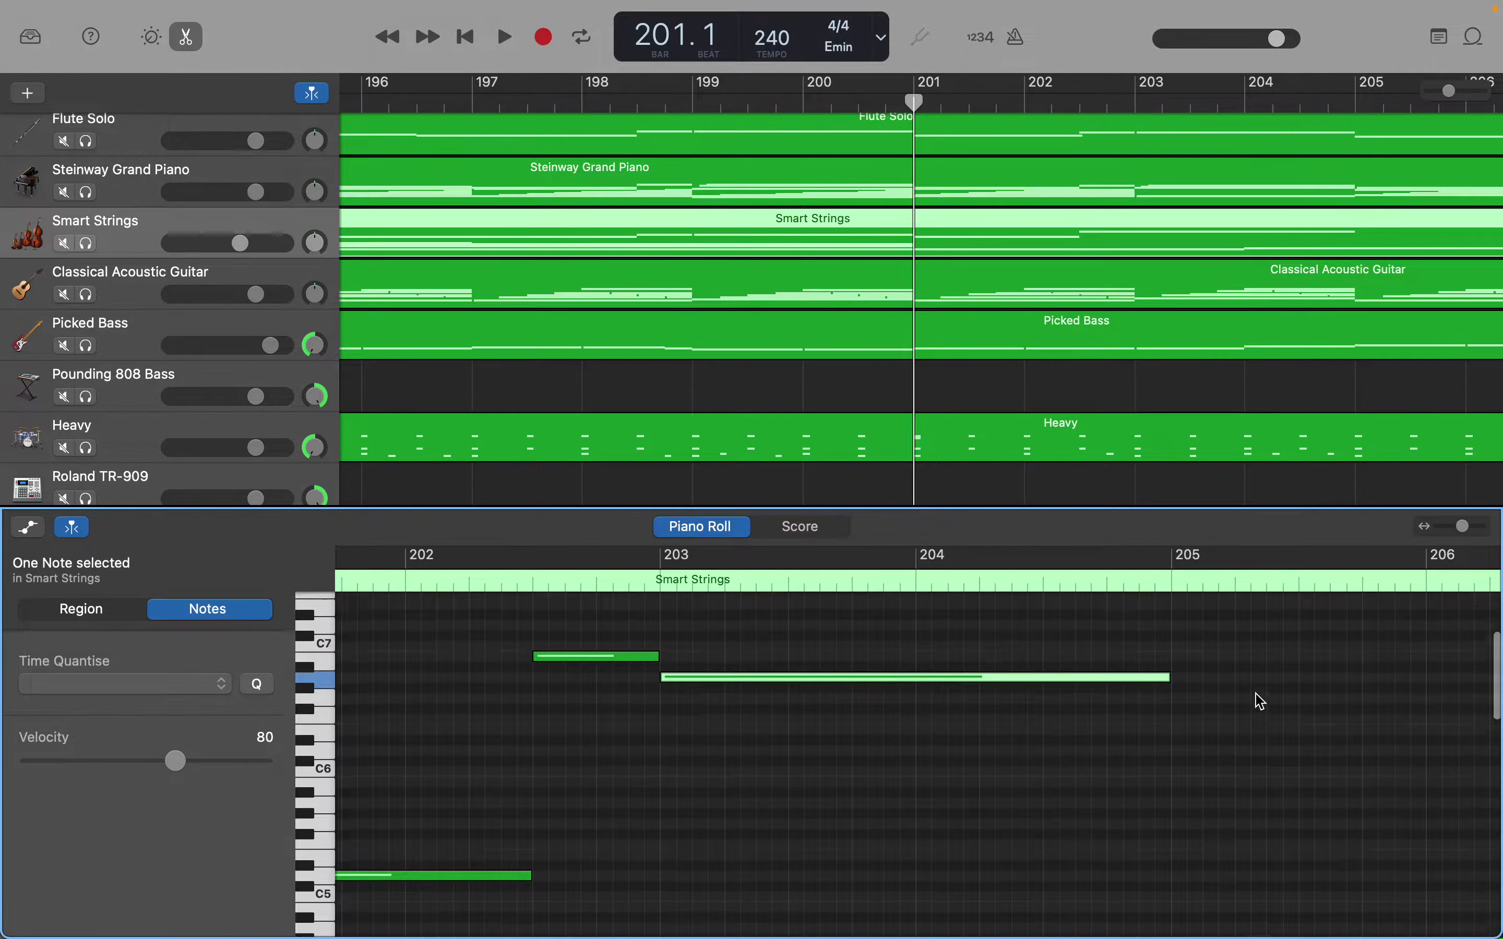
{"action": "scroll", "coordinate": [1260, 701], "scroll_direction": "right", "scroll_amount": 3}
{"action": "scroll", "coordinate": [1260, 699], "scroll_direction": "right", "scroll_amount": 1}
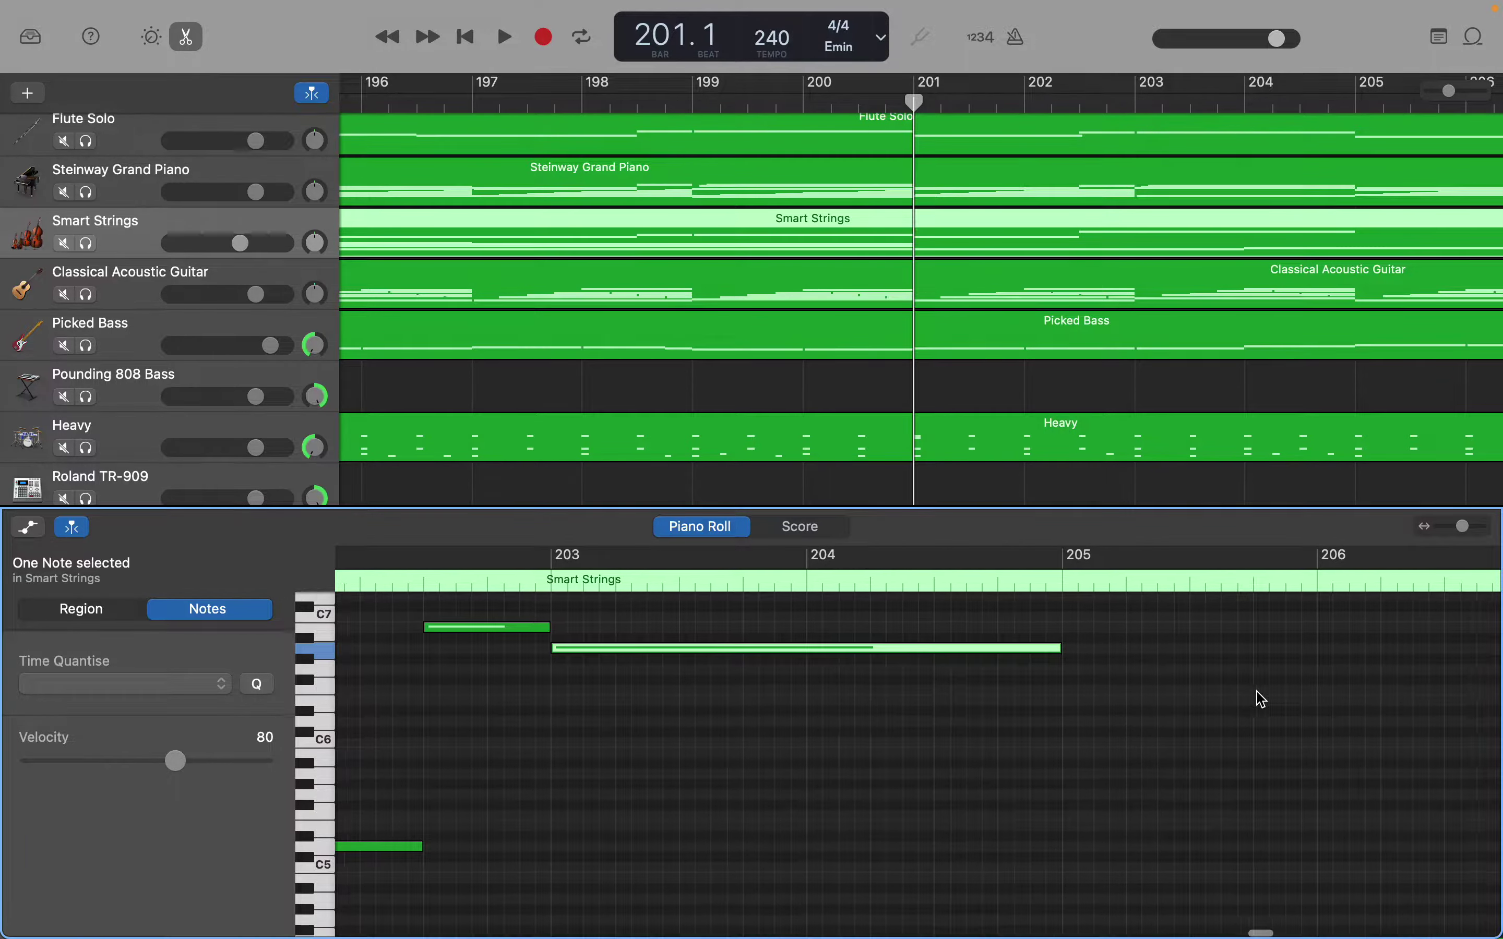
{"action": "scroll", "coordinate": [1260, 698], "scroll_direction": "down", "scroll_amount": 1}
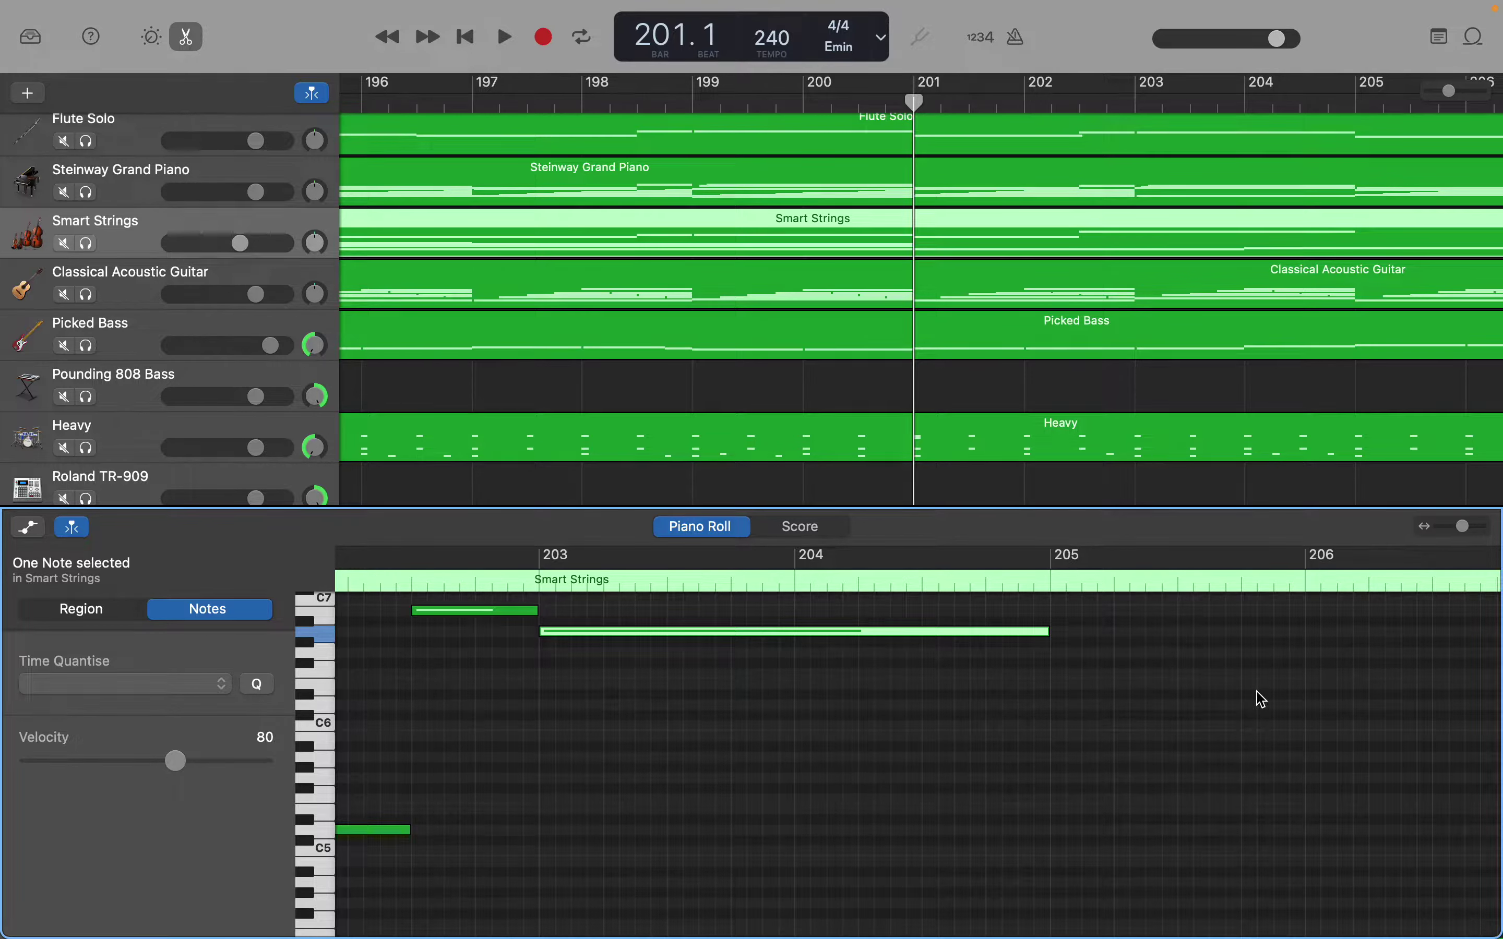
{"action": "right_click", "coordinate": [1059, 854]}
{"action": "left_click", "coordinate": [1064, 852]}
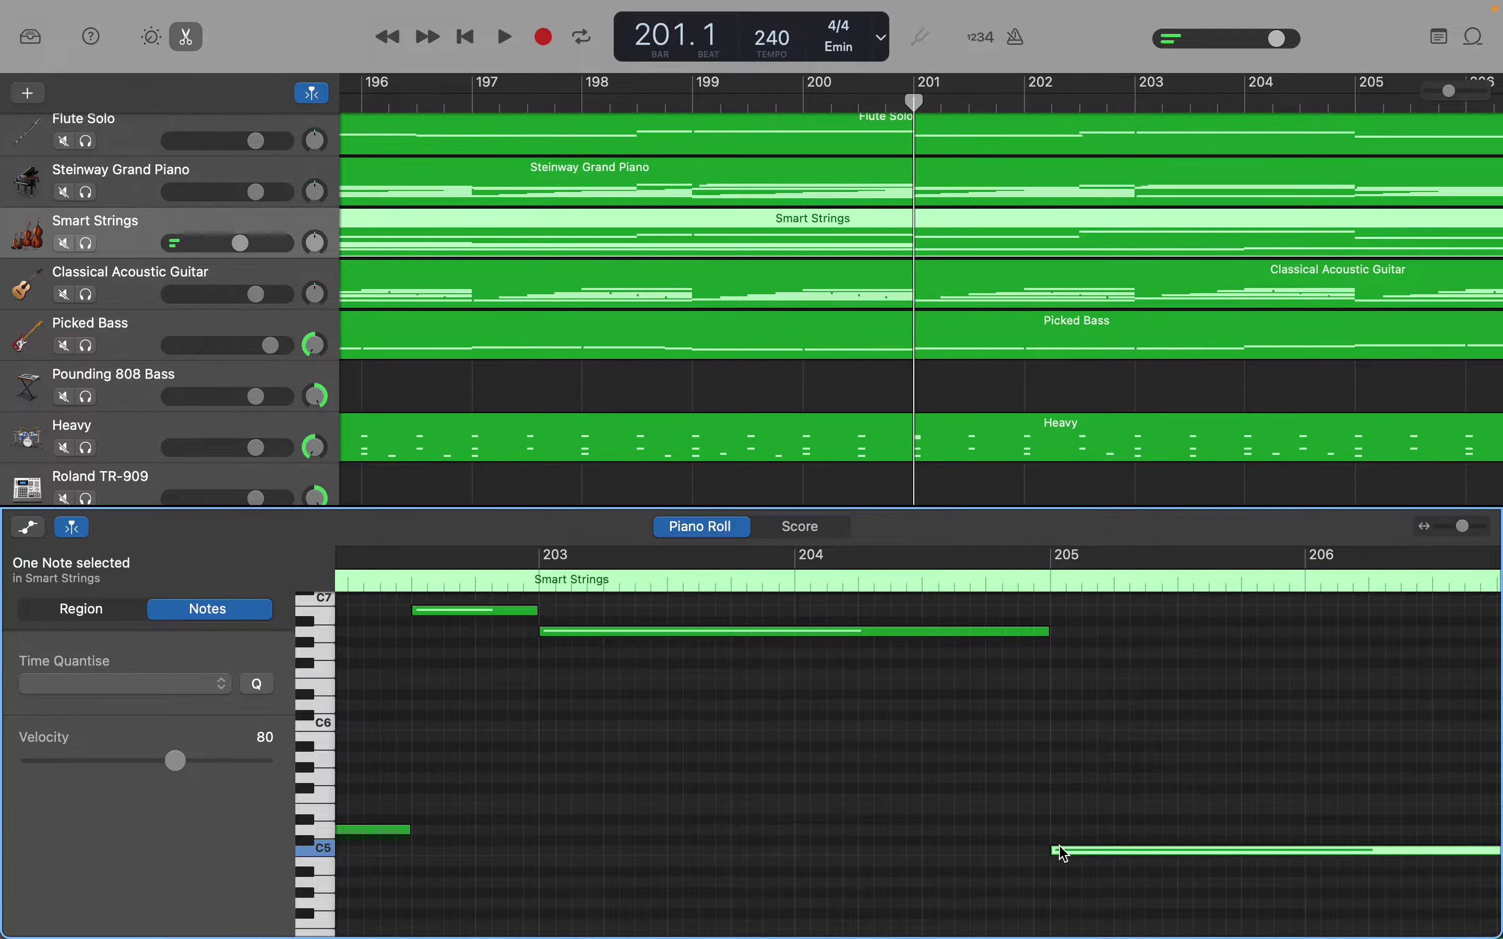
{"action": "scroll", "coordinate": [1063, 853], "scroll_direction": "right", "scroll_amount": 5}
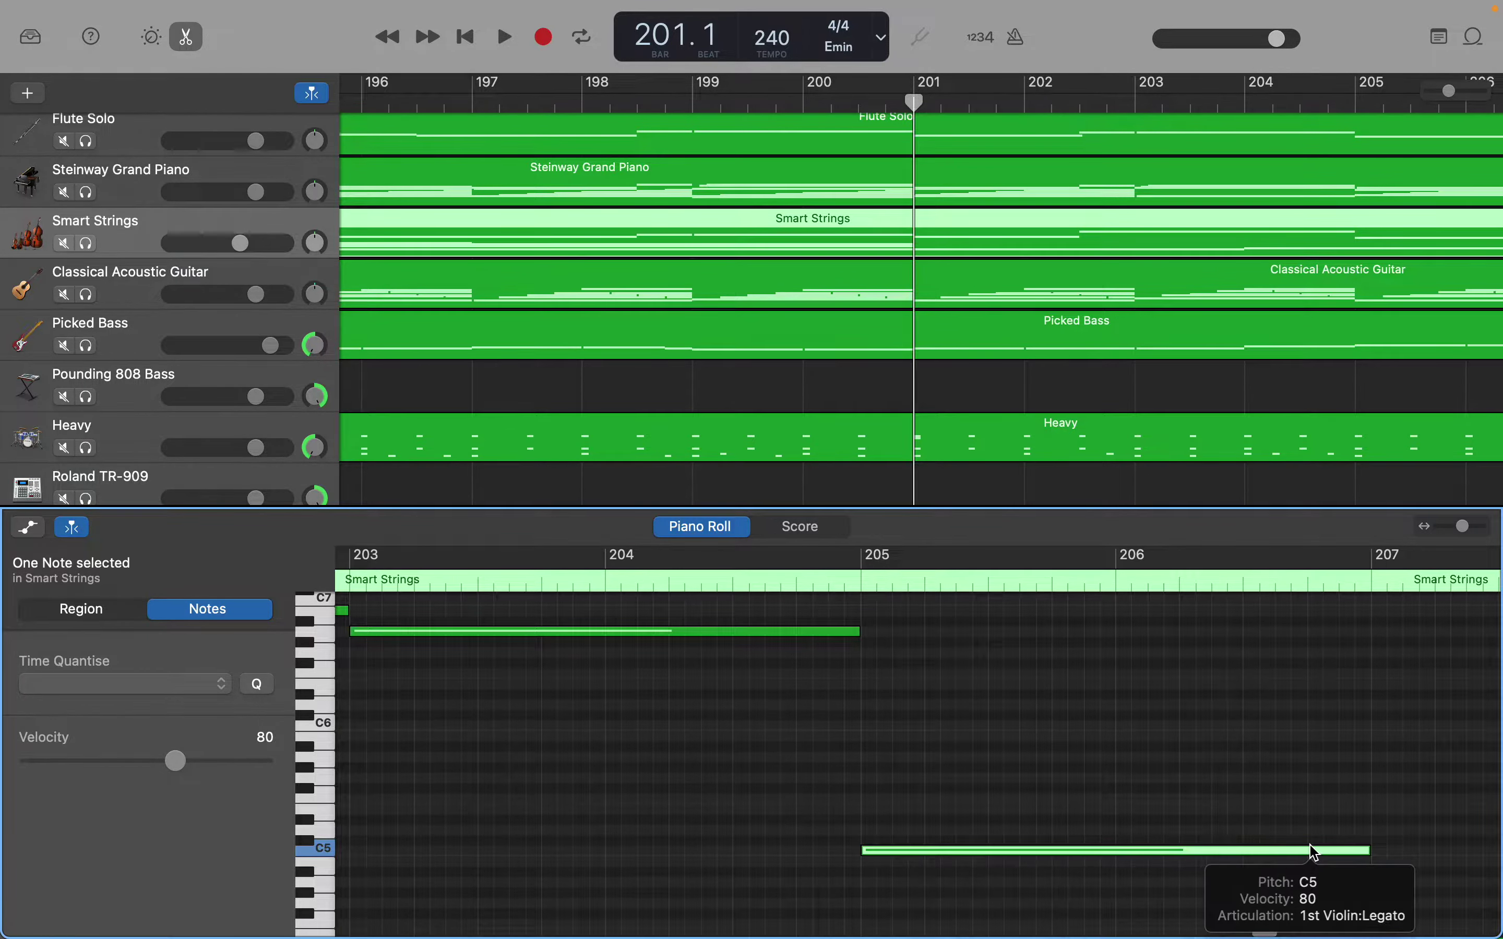
{"action": "left_click_drag", "start_coordinate": [1360, 851], "coordinate": [1238, 846]}
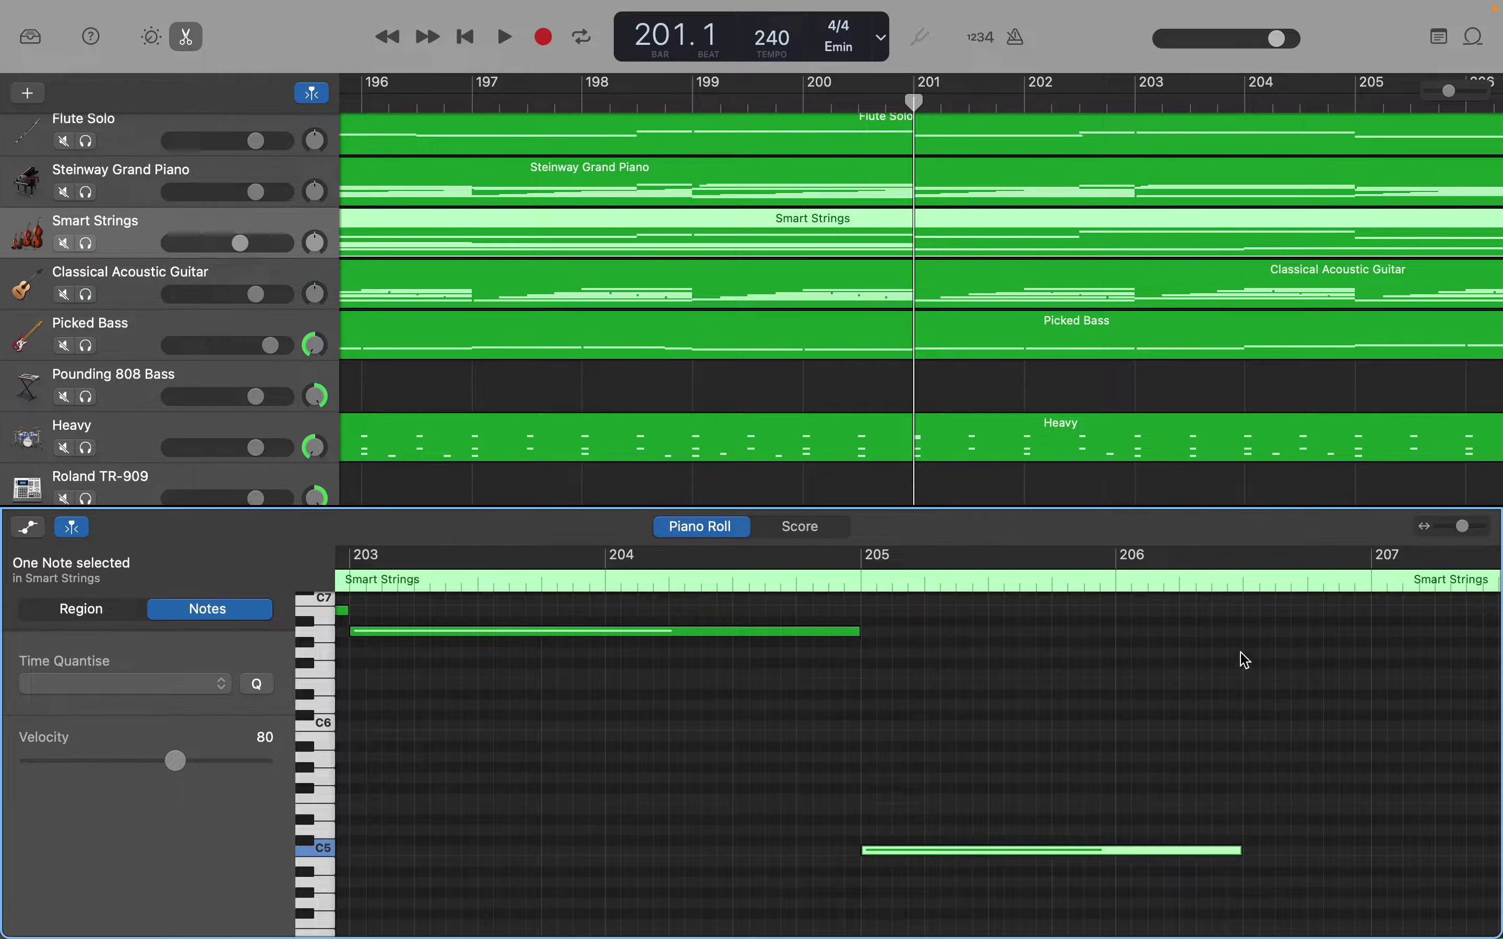
Add a G6 note at beat 3 of bar 206 and shorten it to end at bar 207
{"action": "right_click", "coordinate": [1254, 658]}
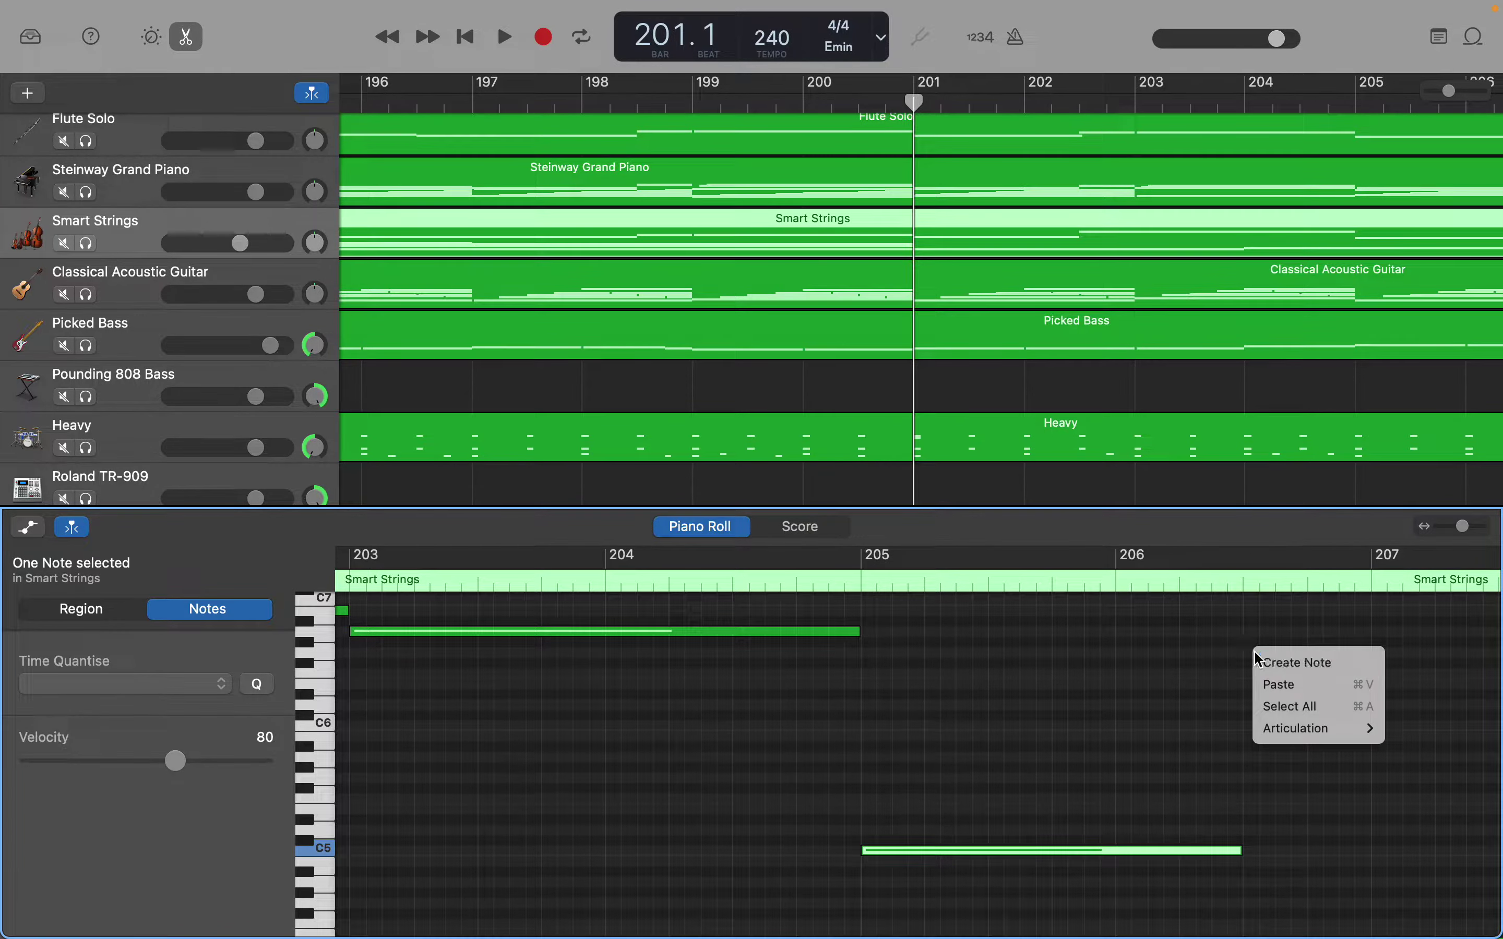
{"action": "left_click", "coordinate": [1277, 661]}
{"action": "scroll", "coordinate": [1304, 661], "scroll_direction": "right", "scroll_amount": 5}
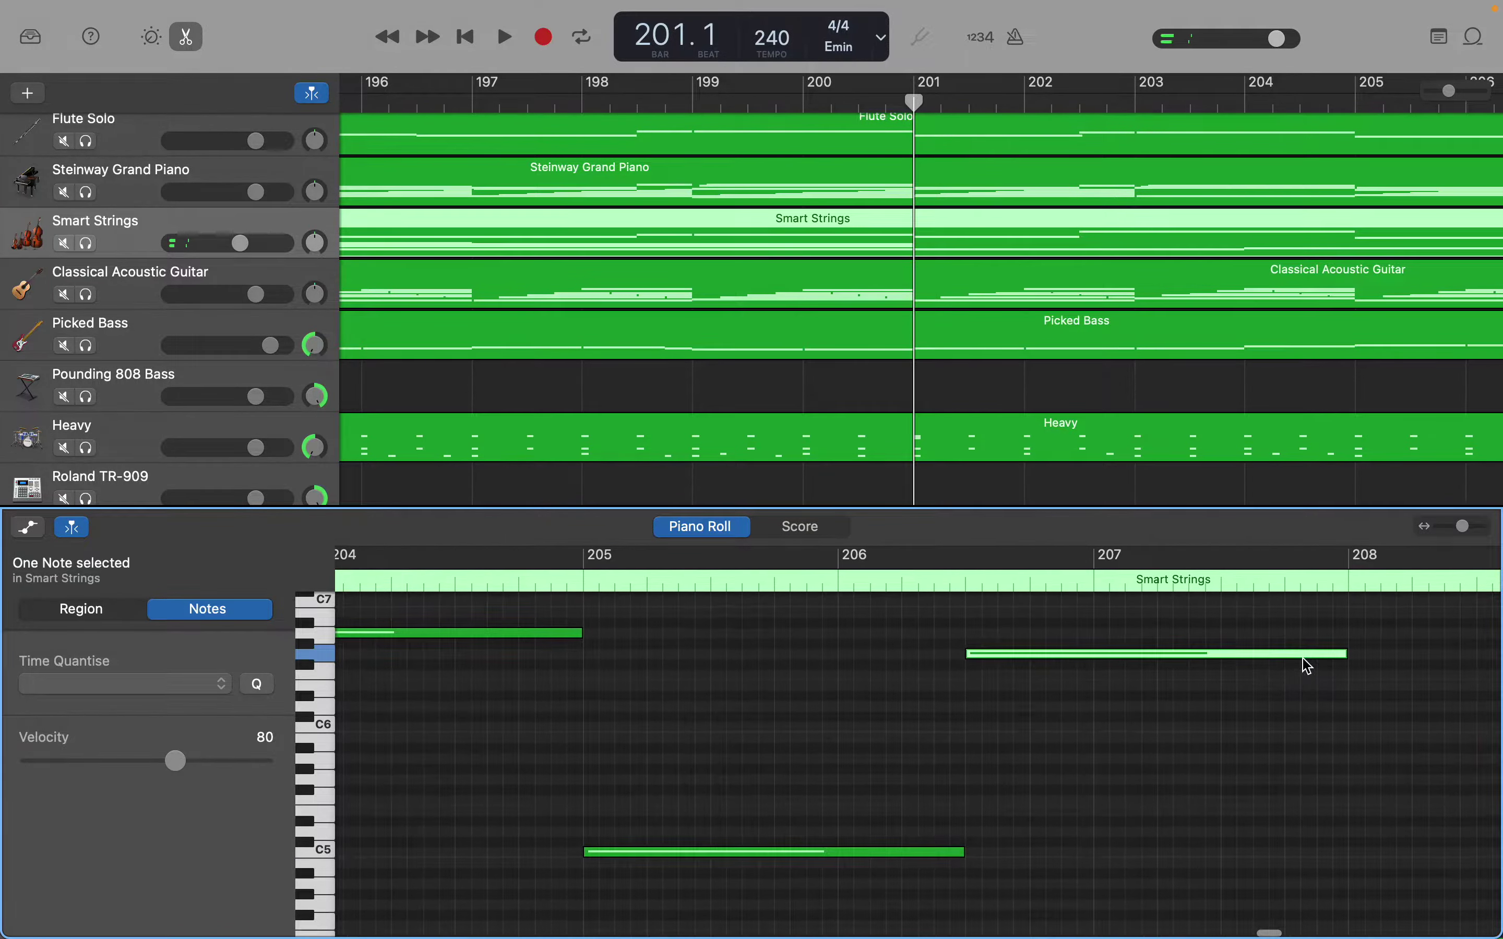
{"action": "left_click", "coordinate": [1349, 658]}
{"action": "left_click_drag", "start_coordinate": [1349, 657], "coordinate": [1088, 651]}
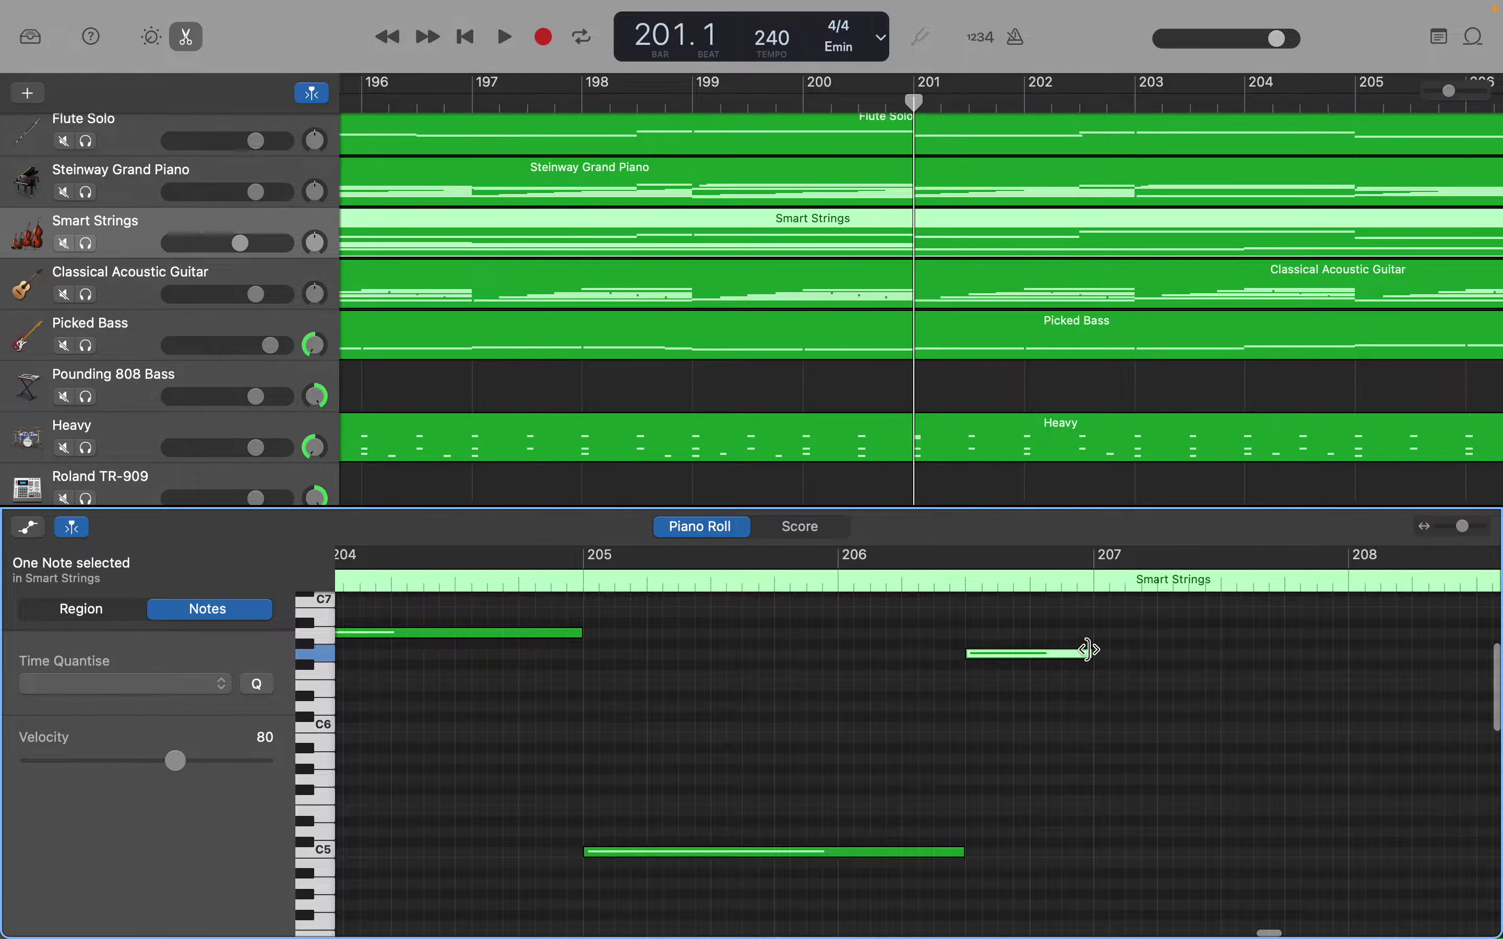
Create another G6 note, two beats long, at bar 207
{"action": "scroll", "coordinate": [1088, 652], "scroll_direction": "right", "scroll_amount": 1}
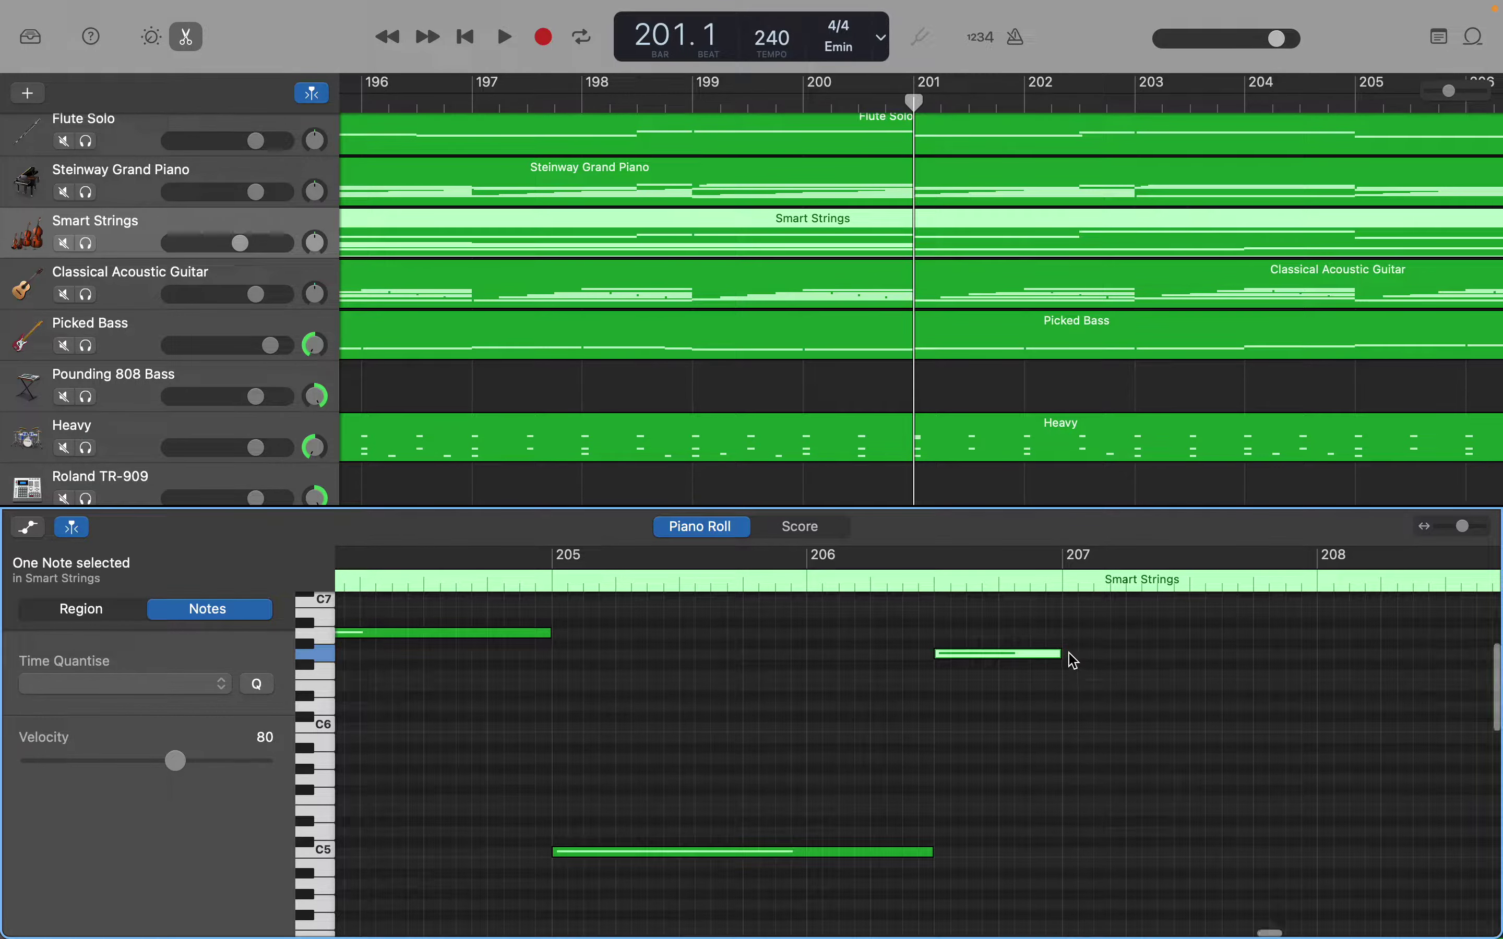
{"action": "right_click", "coordinate": [1077, 662]}
{"action": "left_click", "coordinate": [1081, 663]}
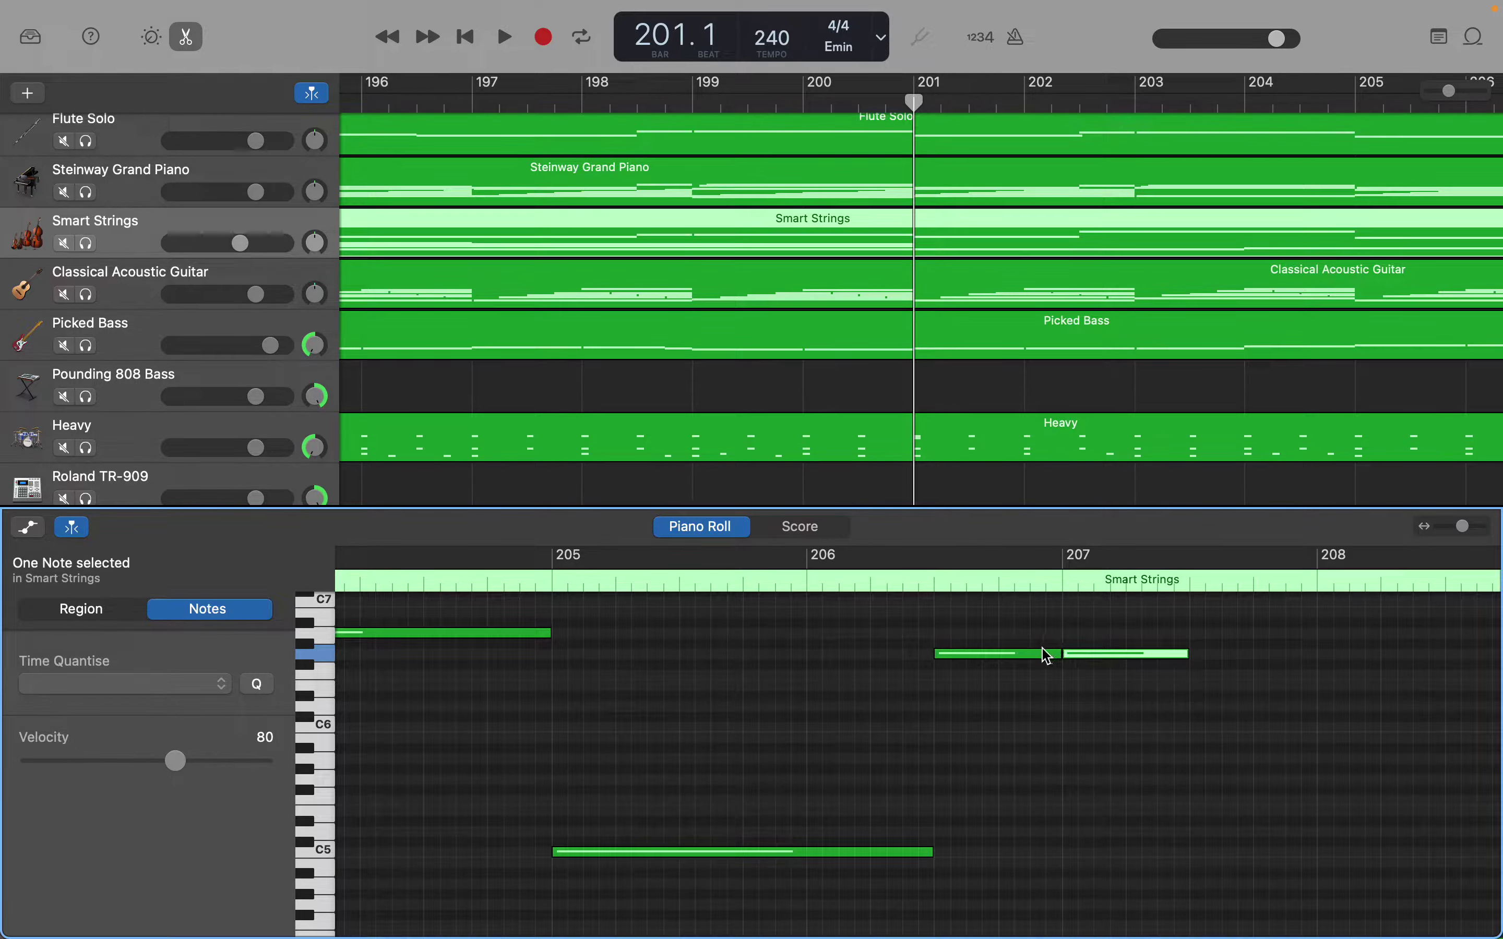
Raise the note at beat 3 of bar 206 to A6 and the note at bar 207 to B6
{"action": "left_click_drag", "start_coordinate": [1043, 655], "coordinate": [1049, 639]}
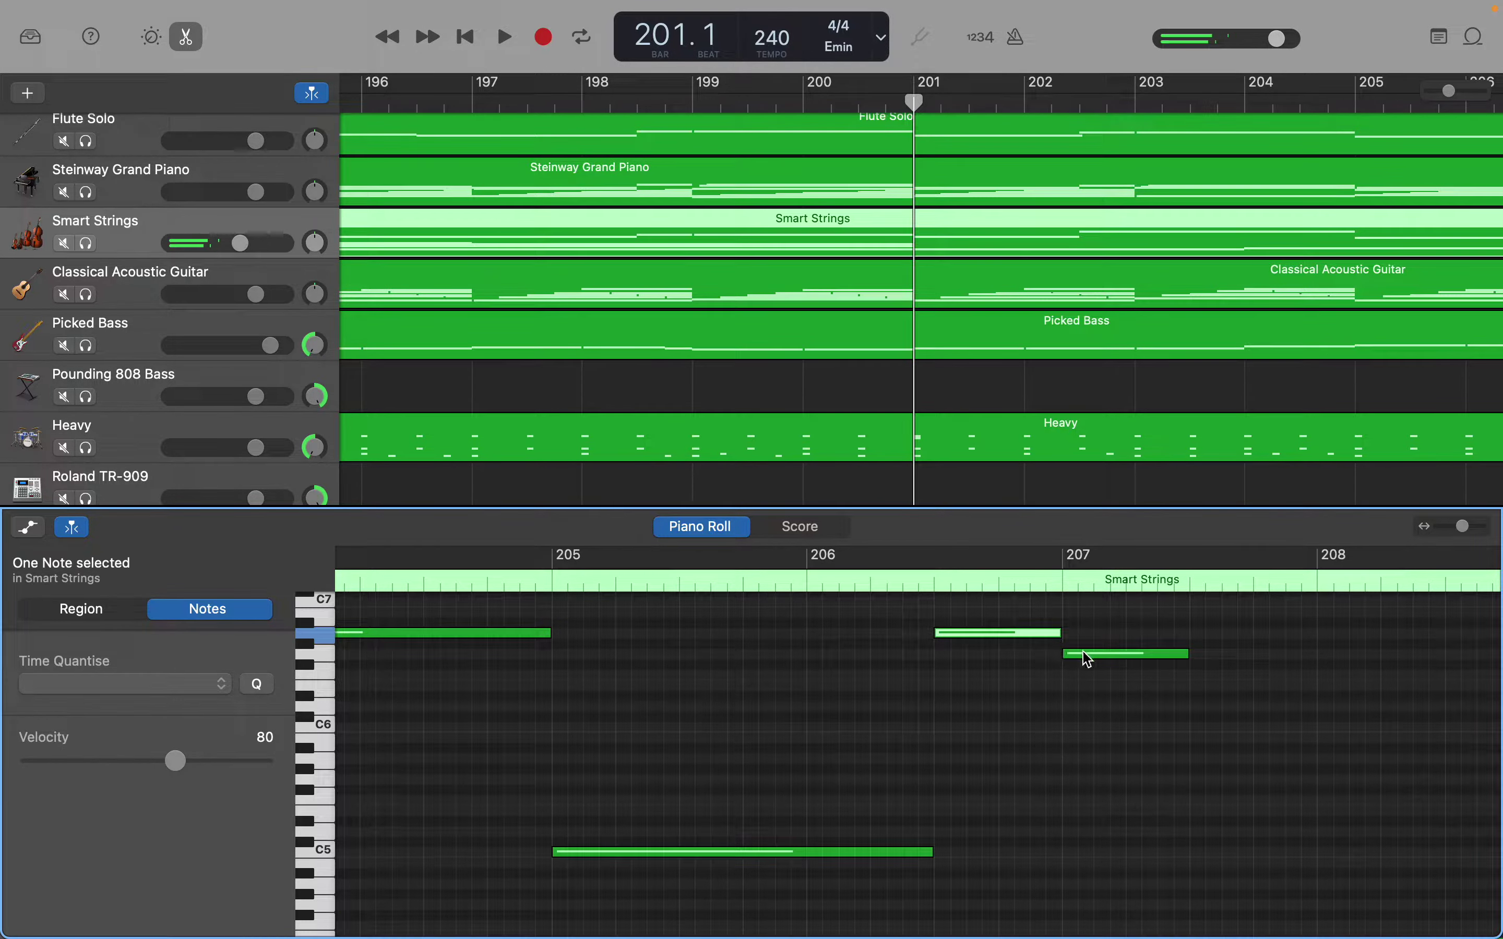
{"action": "left_click", "coordinate": [1049, 645]}
{"action": "mouse_move", "coordinate": [1098, 653]}
{"action": "left_click_drag", "start_coordinate": [1101, 660], "coordinate": [1100, 624]}
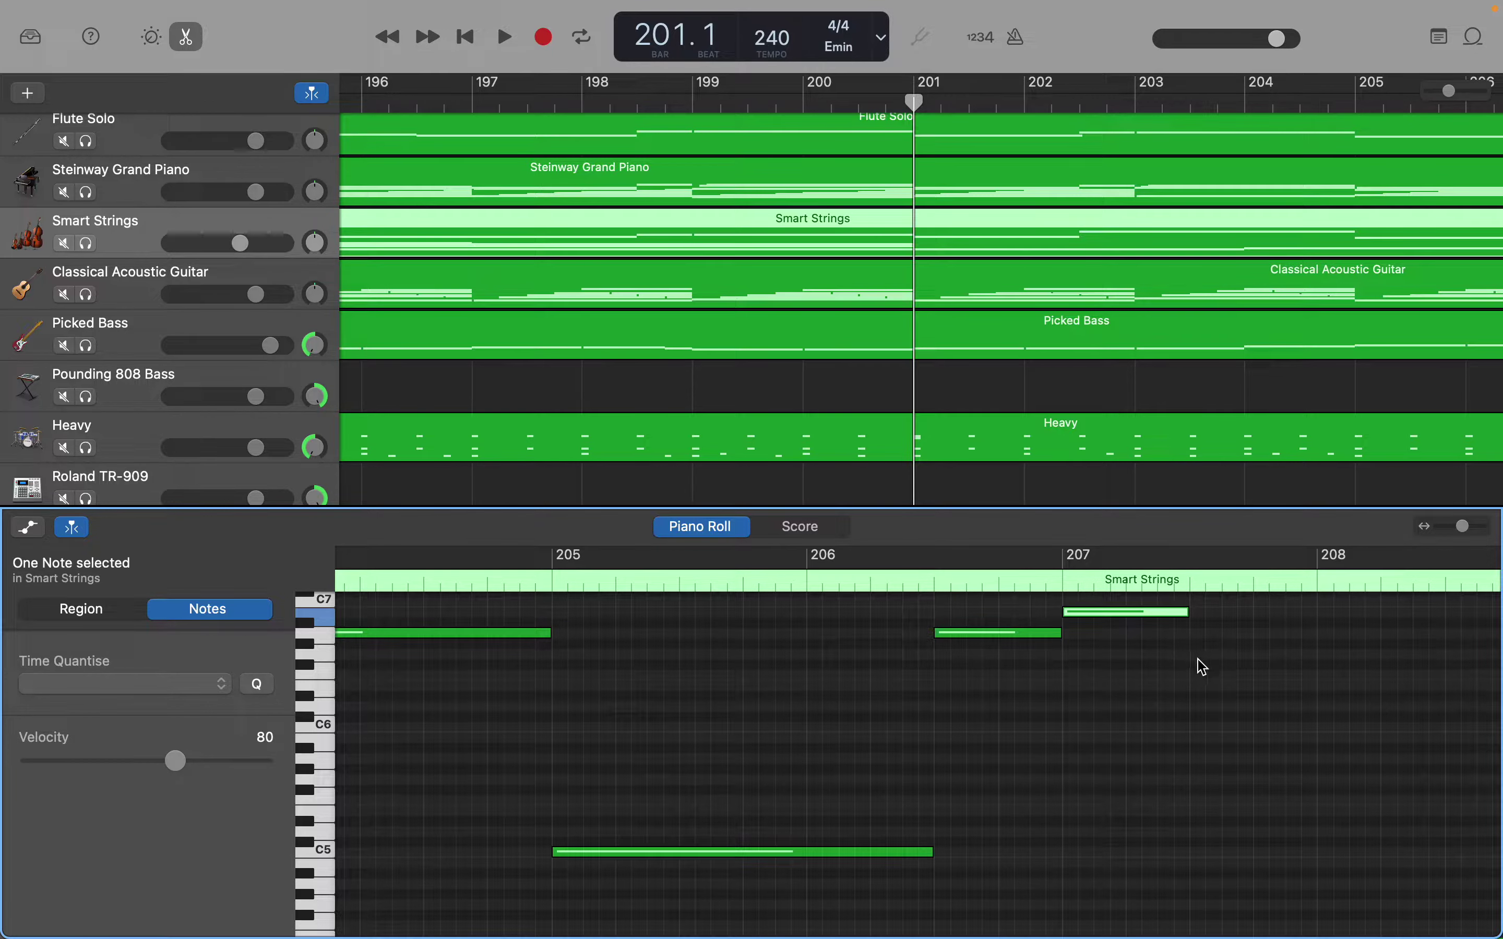
Create an F#6 note at beat 3 of bar 207 and extend it until bar 209
{"action": "right_click", "coordinate": [1202, 662]}
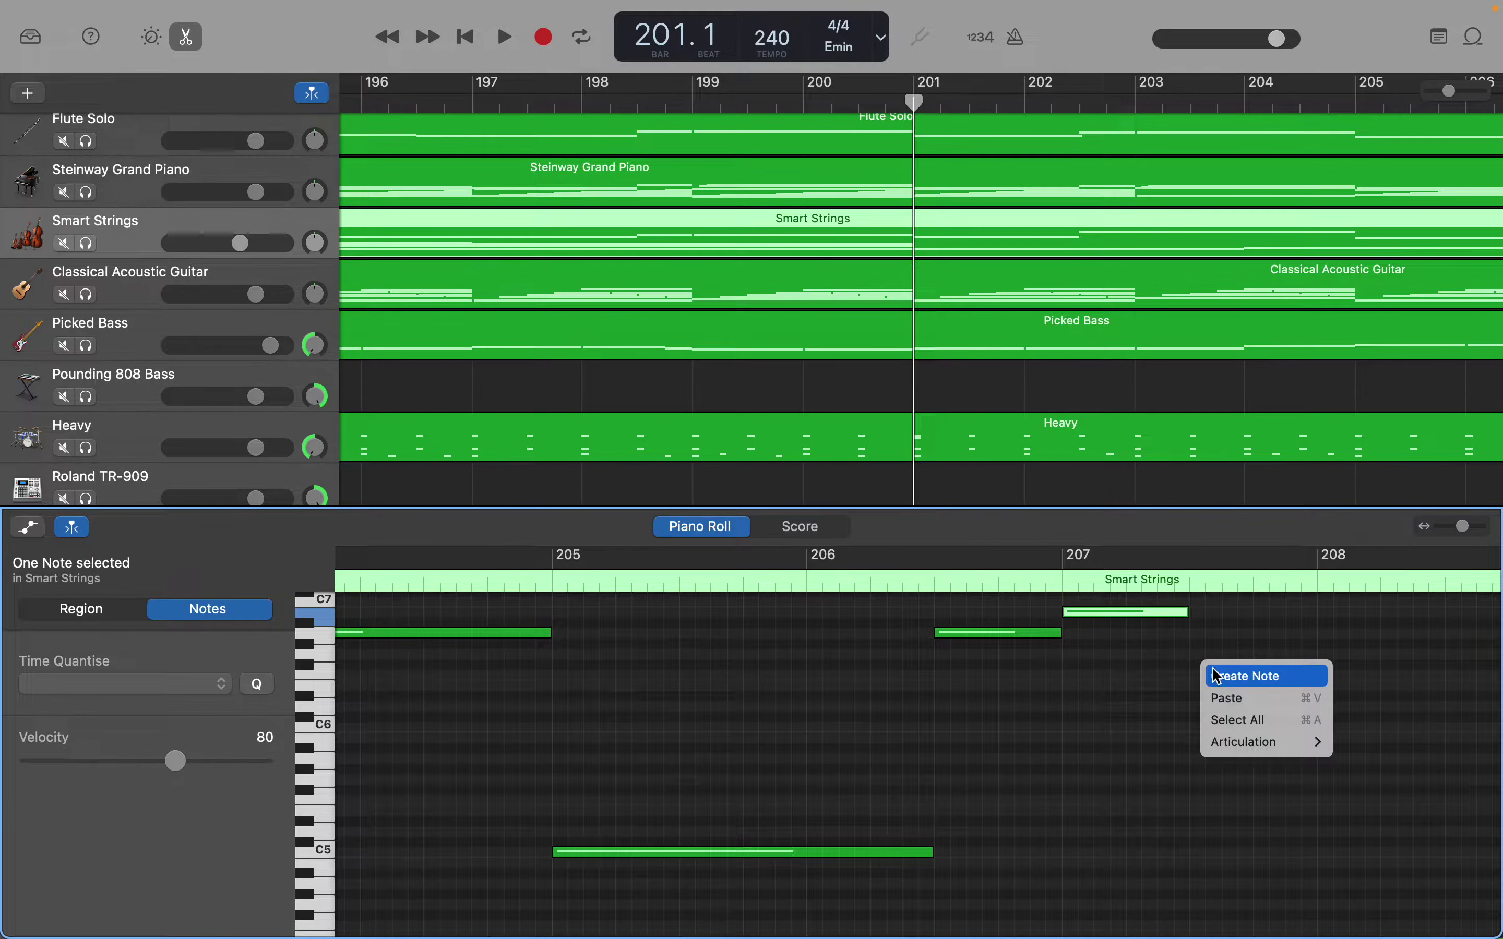
{"action": "left_click", "coordinate": [1215, 675]}
{"action": "scroll", "coordinate": [1245, 675], "scroll_direction": "right", "scroll_amount": 3}
{"action": "scroll", "coordinate": [1245, 675], "scroll_direction": "right", "scroll_amount": 2}
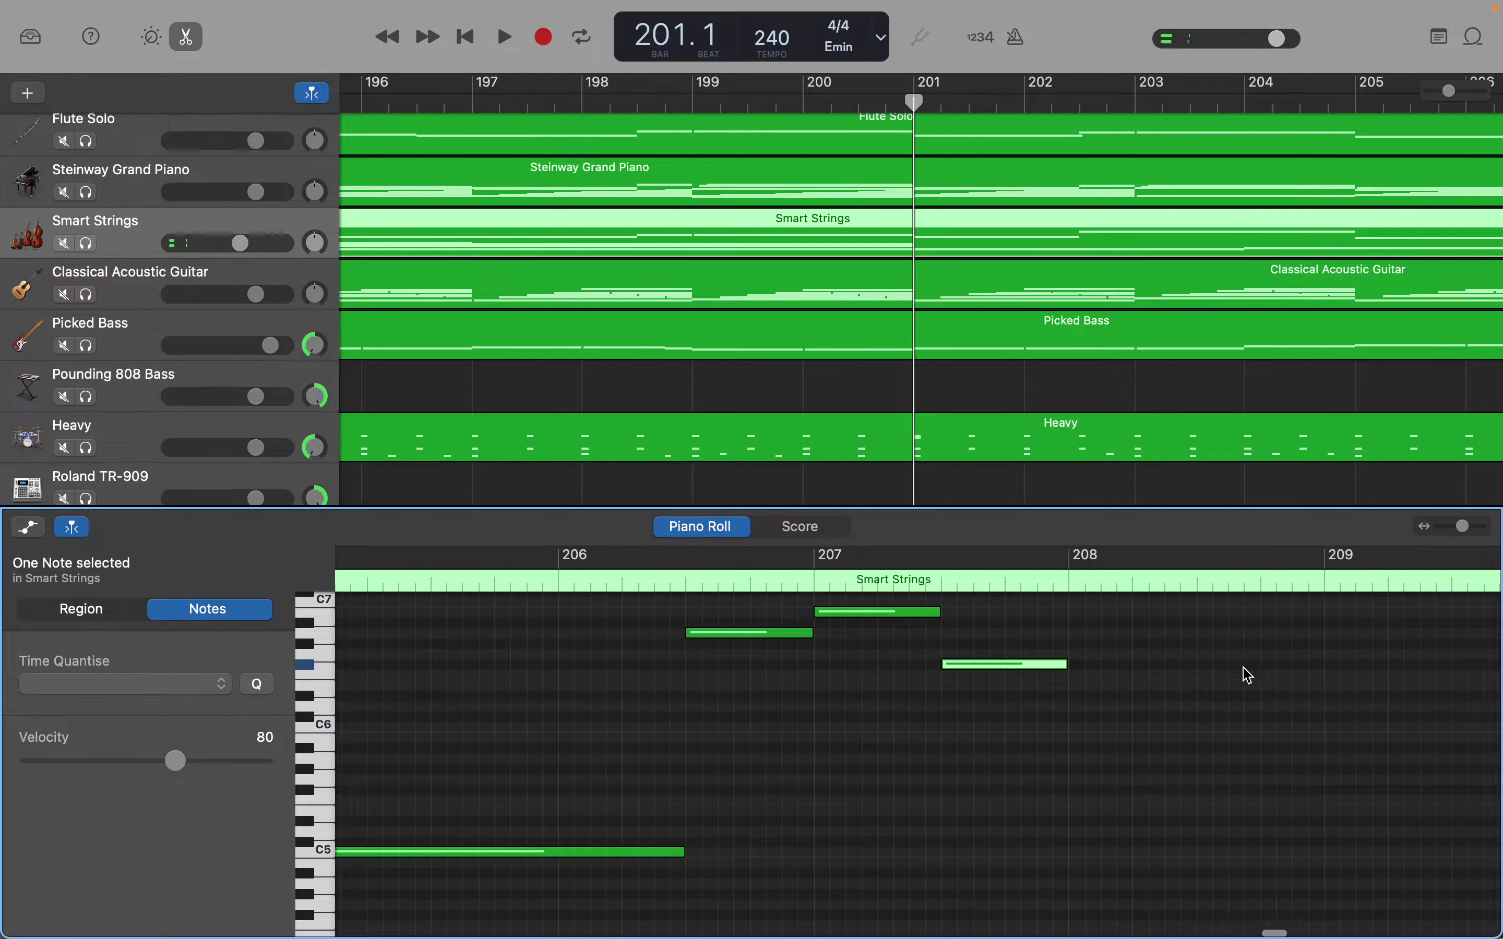
{"action": "left_click_drag", "start_coordinate": [1052, 665], "coordinate": [1307, 671]}
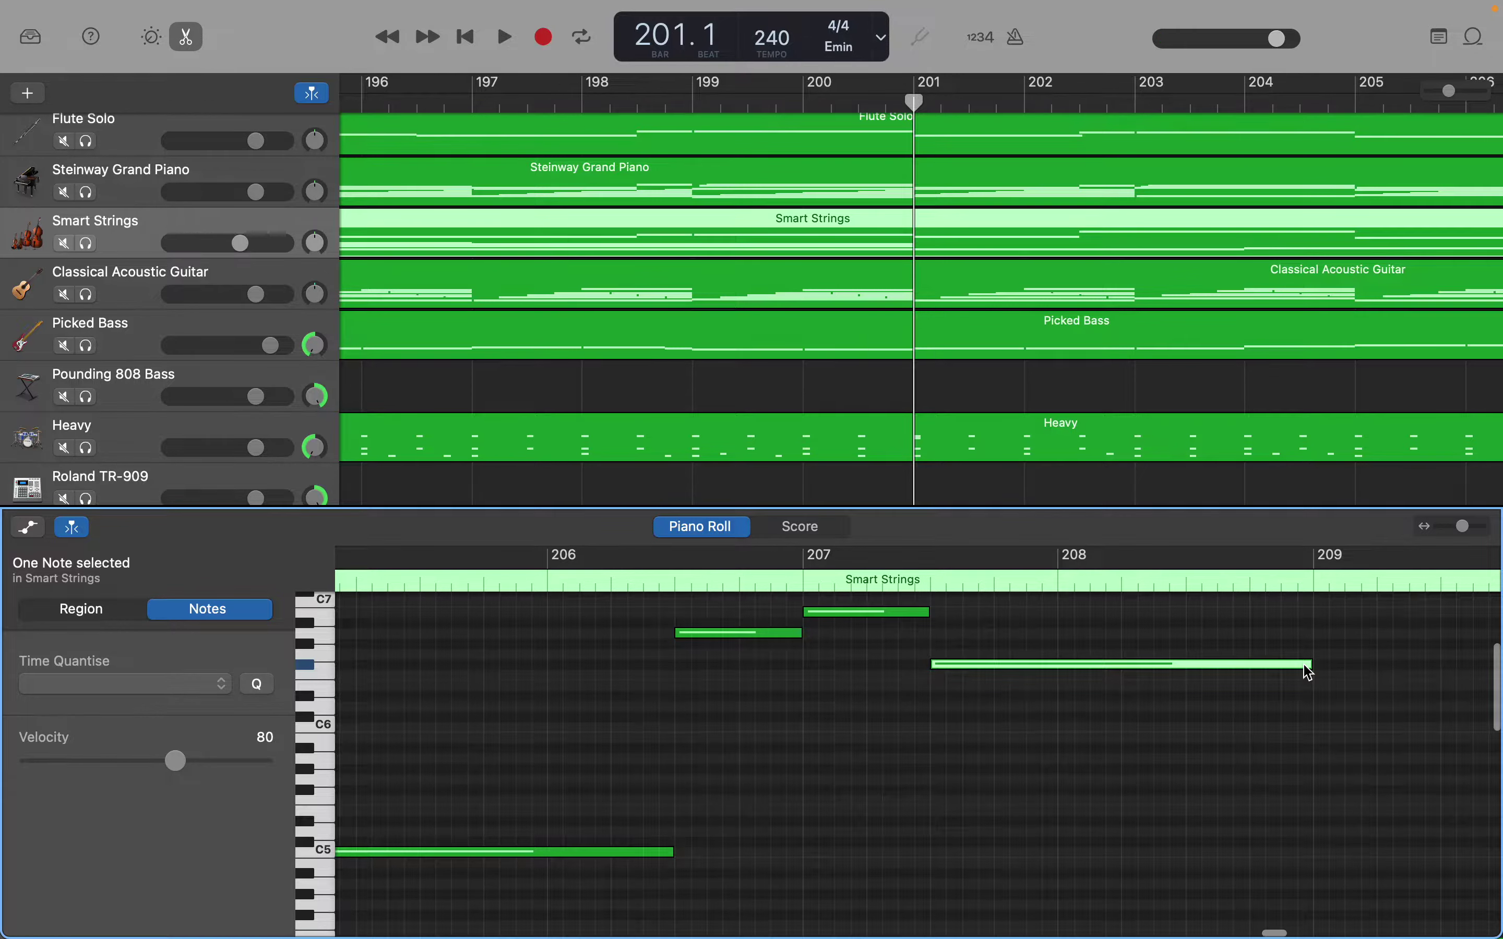
Look over the Smart Strings melody notes written between bars 201 and 209
{"action": "scroll", "coordinate": [1307, 671], "scroll_direction": "up", "scroll_amount": 3}
{"action": "scroll", "coordinate": [1307, 671], "scroll_direction": "left", "scroll_amount": 2}
{"action": "scroll", "coordinate": [1307, 670], "scroll_direction": "left", "scroll_amount": 3}
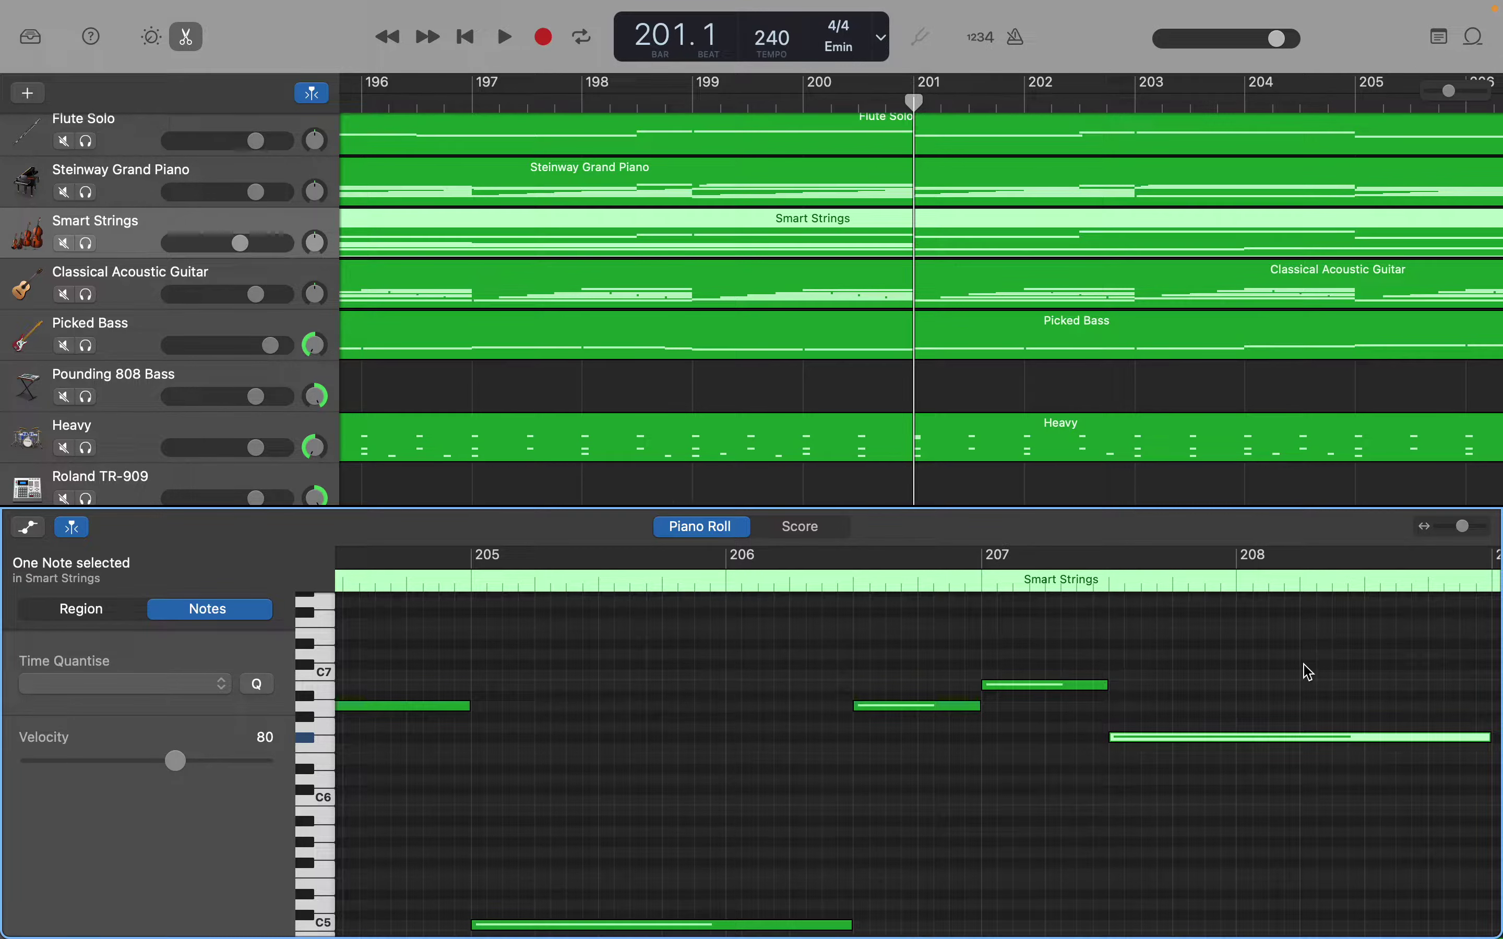
{"action": "scroll", "coordinate": [1306, 671], "scroll_direction": "right", "scroll_amount": 2}
{"action": "scroll", "coordinate": [1308, 671], "scroll_direction": "right", "scroll_amount": 2}
{"action": "scroll", "coordinate": [1308, 671], "scroll_direction": "up", "scroll_amount": 5}
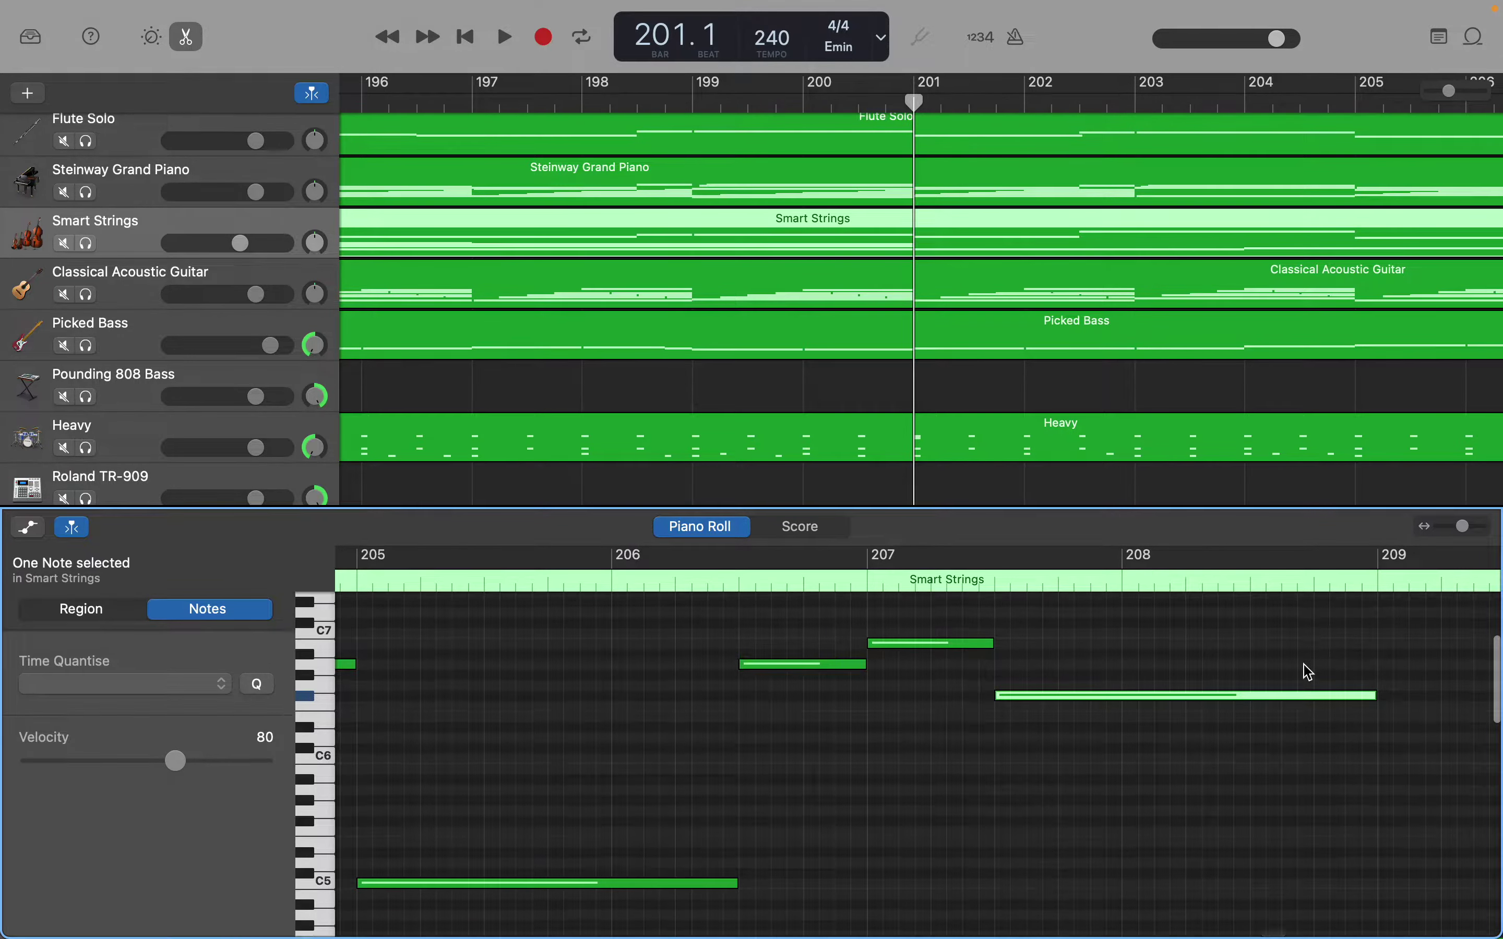
{"action": "scroll", "coordinate": [1308, 671], "scroll_direction": "down", "scroll_amount": 3}
{"action": "scroll", "coordinate": [1307, 671], "scroll_direction": "left", "scroll_amount": 10}
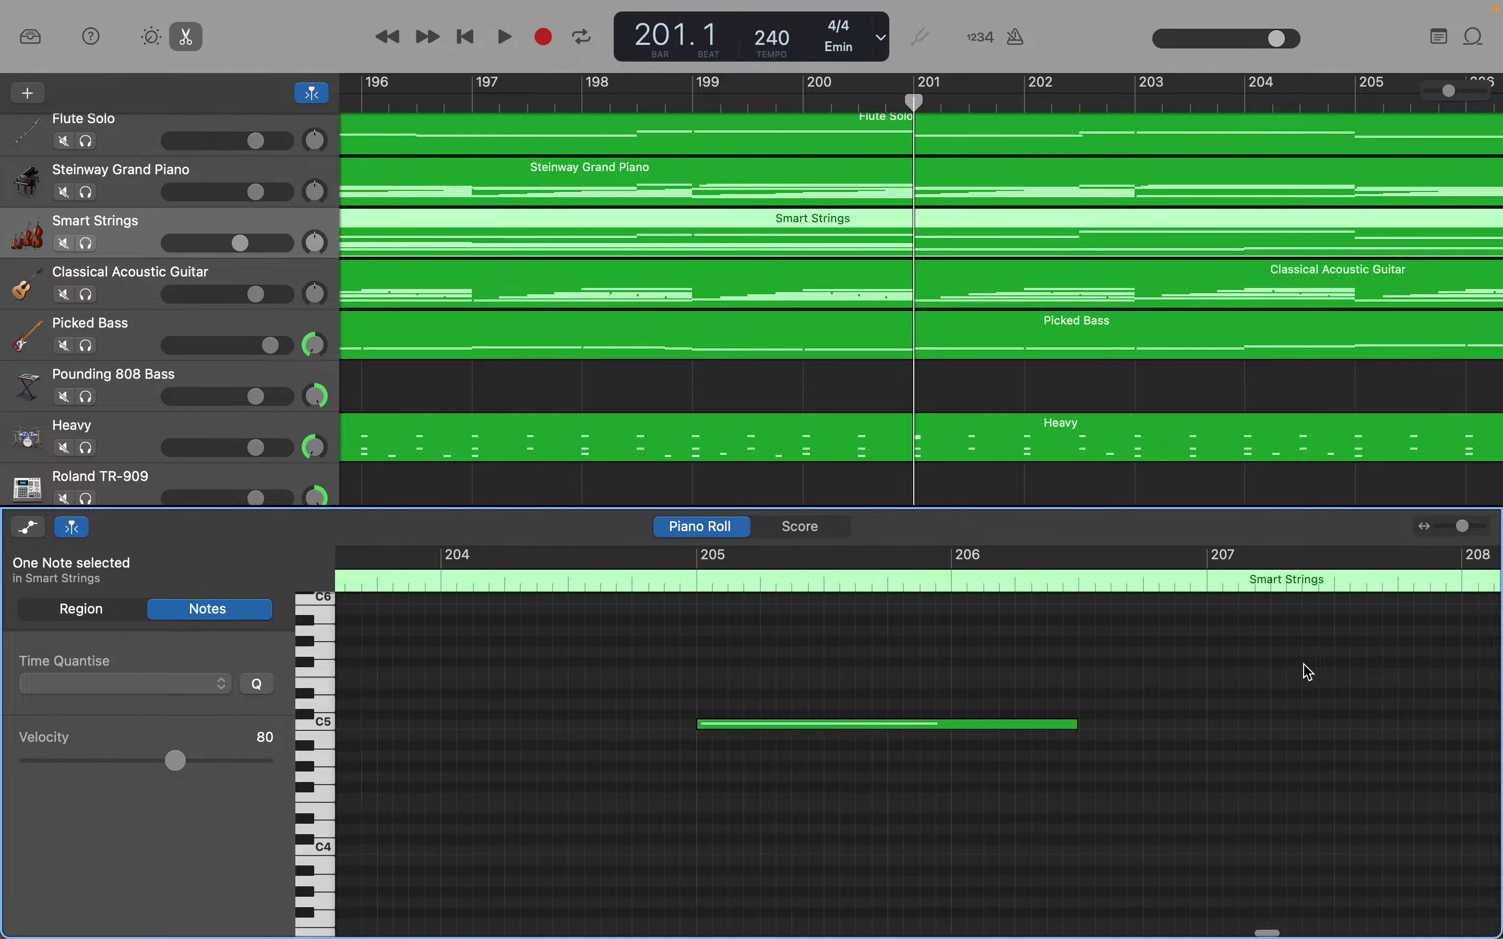
{"action": "scroll", "coordinate": [1307, 671], "scroll_direction": "left", "scroll_amount": 12}
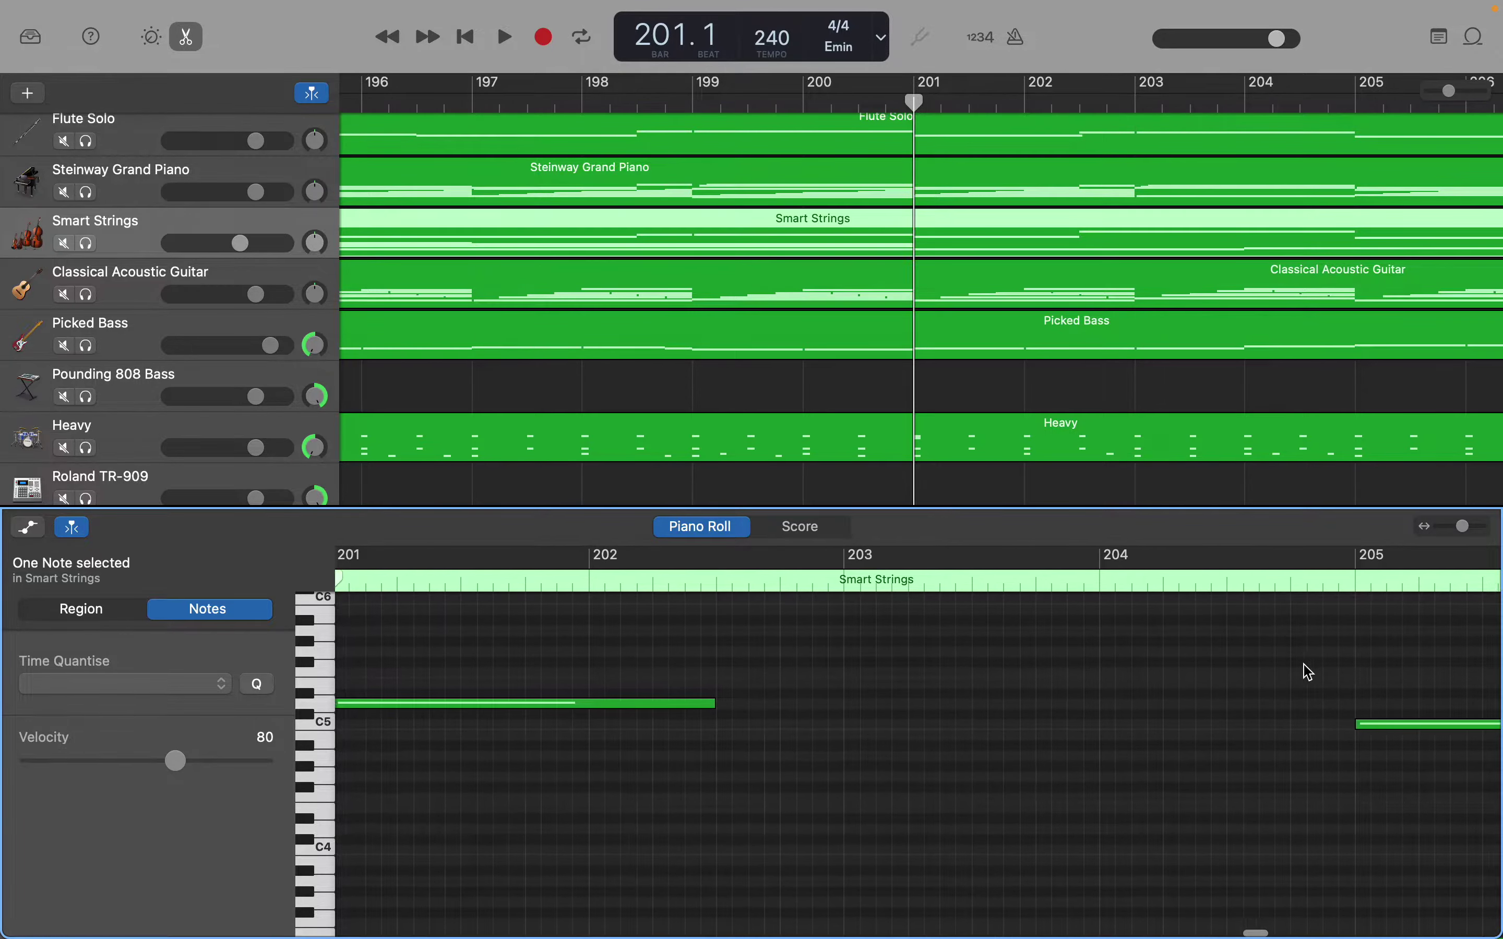
Extend the A2 chord note that starts at bar 199 so it ends at bar 203
{"action": "scroll", "coordinate": [1308, 671], "scroll_direction": "down", "scroll_amount": 12}
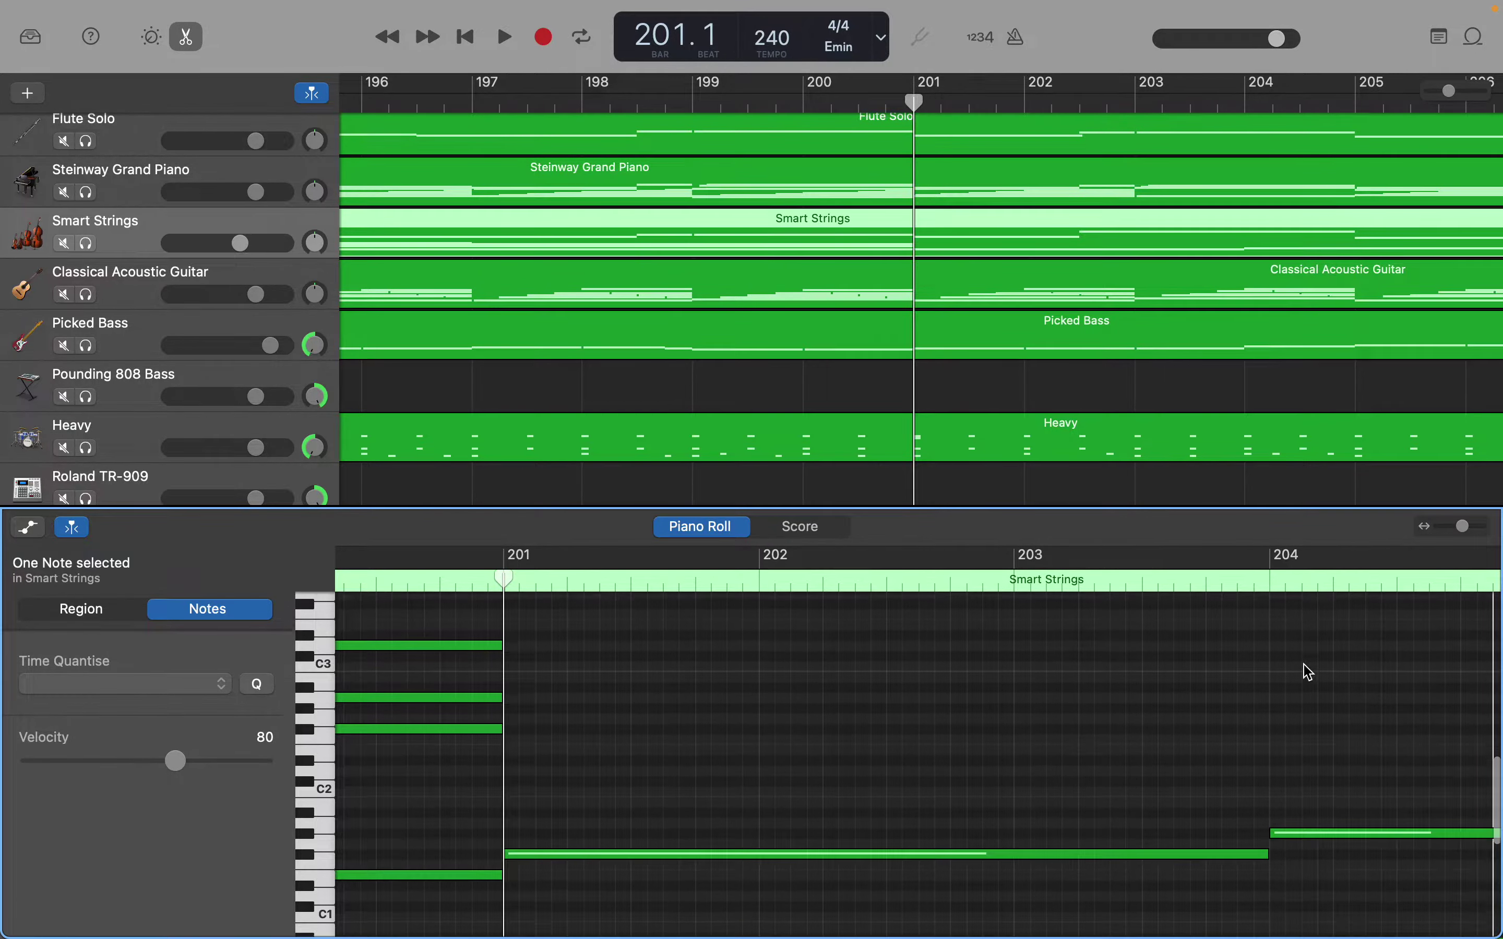
{"action": "scroll", "coordinate": [1308, 671], "scroll_direction": "left", "scroll_amount": 5}
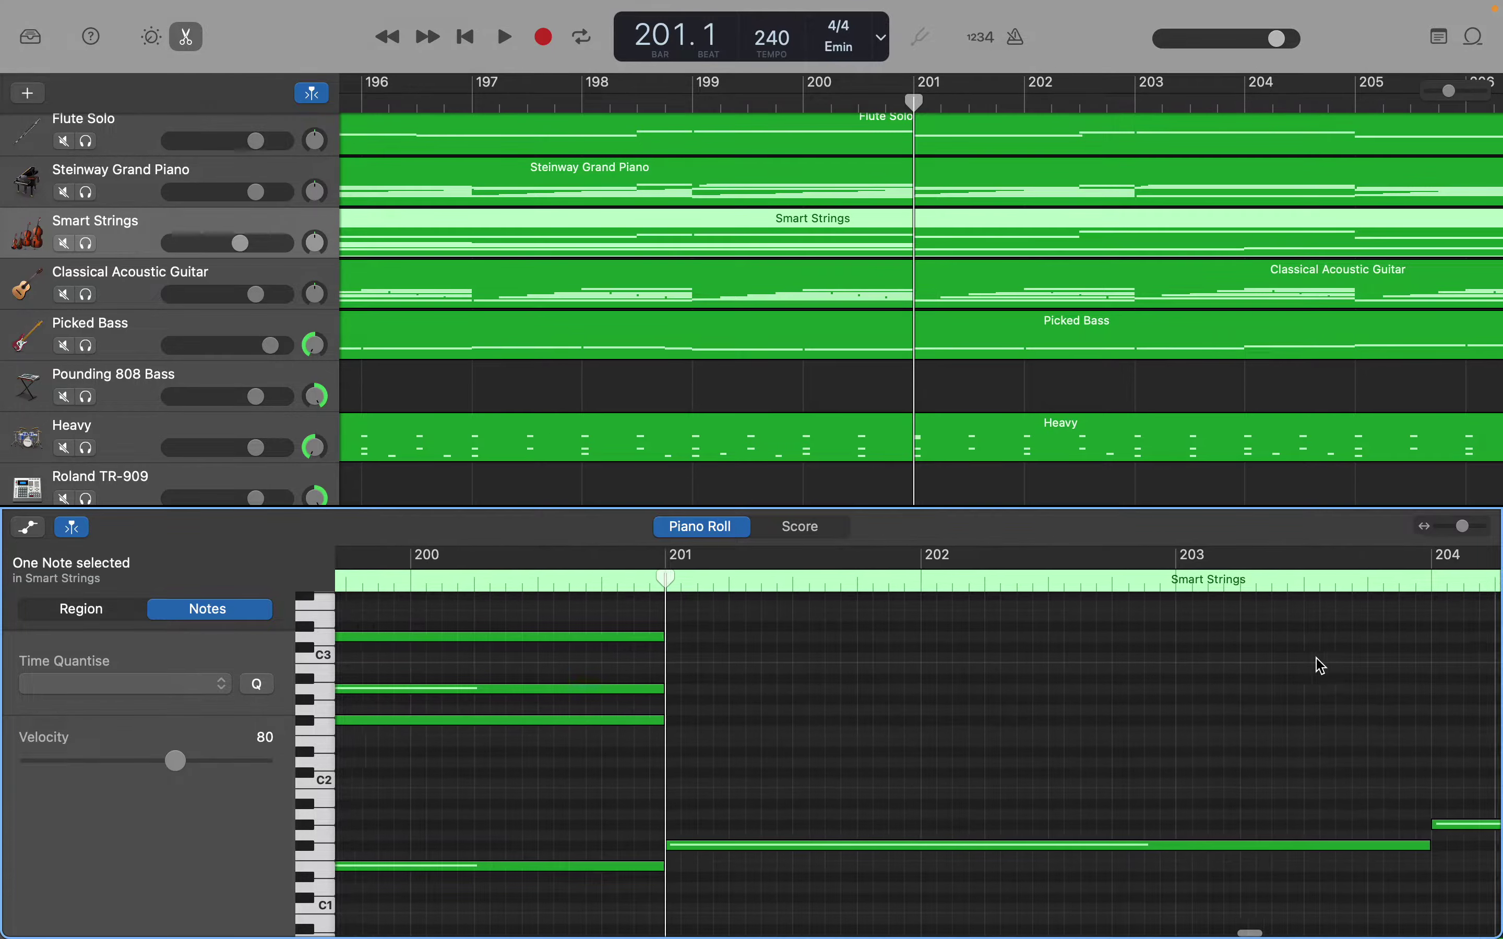
{"action": "scroll", "coordinate": [1320, 665], "scroll_direction": "left", "scroll_amount": 4}
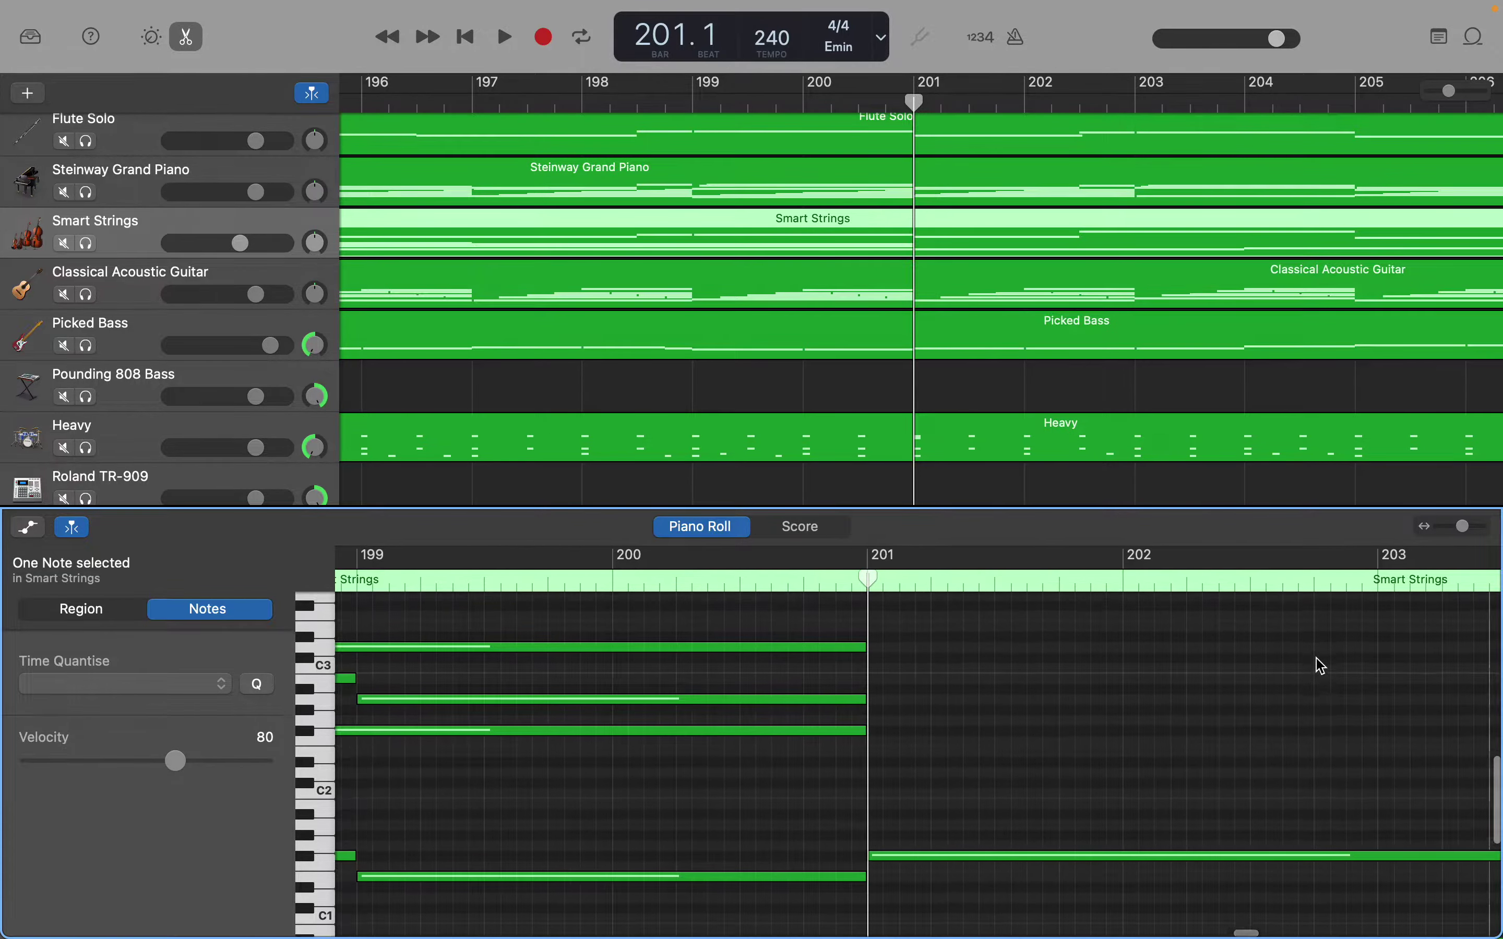
{"action": "scroll", "coordinate": [1321, 666], "scroll_direction": "up", "scroll_amount": 3}
{"action": "scroll", "coordinate": [1320, 666], "scroll_direction": "up", "scroll_amount": 1}
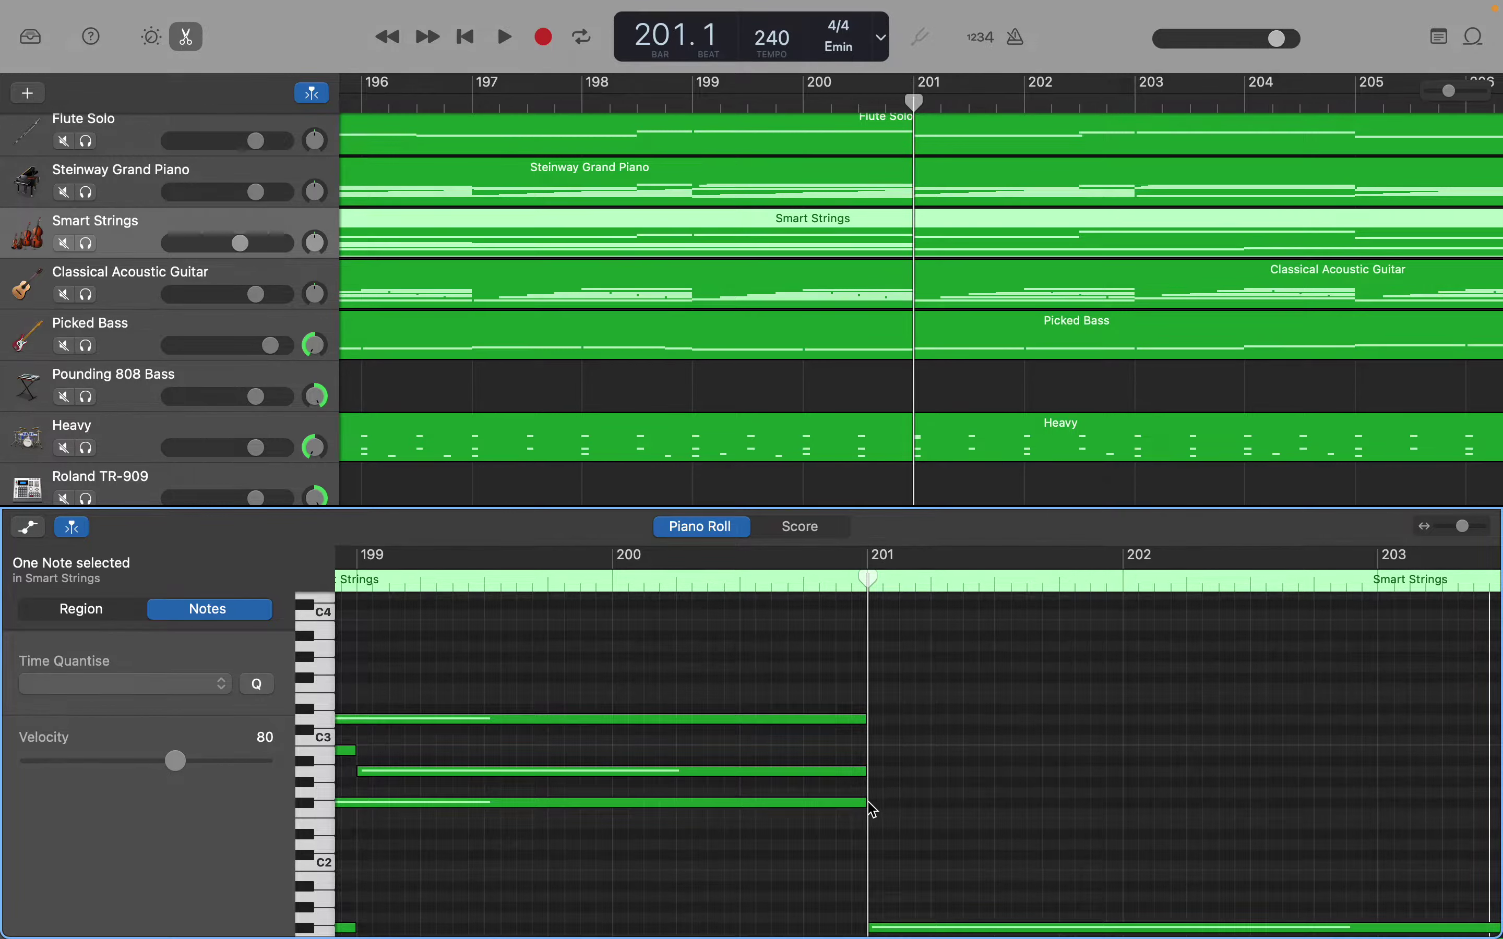
{"action": "mouse_move", "coordinate": [870, 808]}
{"action": "left_mouse_down"}
{"action": "mouse_move", "coordinate": [1139, 789]}
{"action": "mouse_move", "coordinate": [867, 803]}
{"action": "left_mouse_up"}
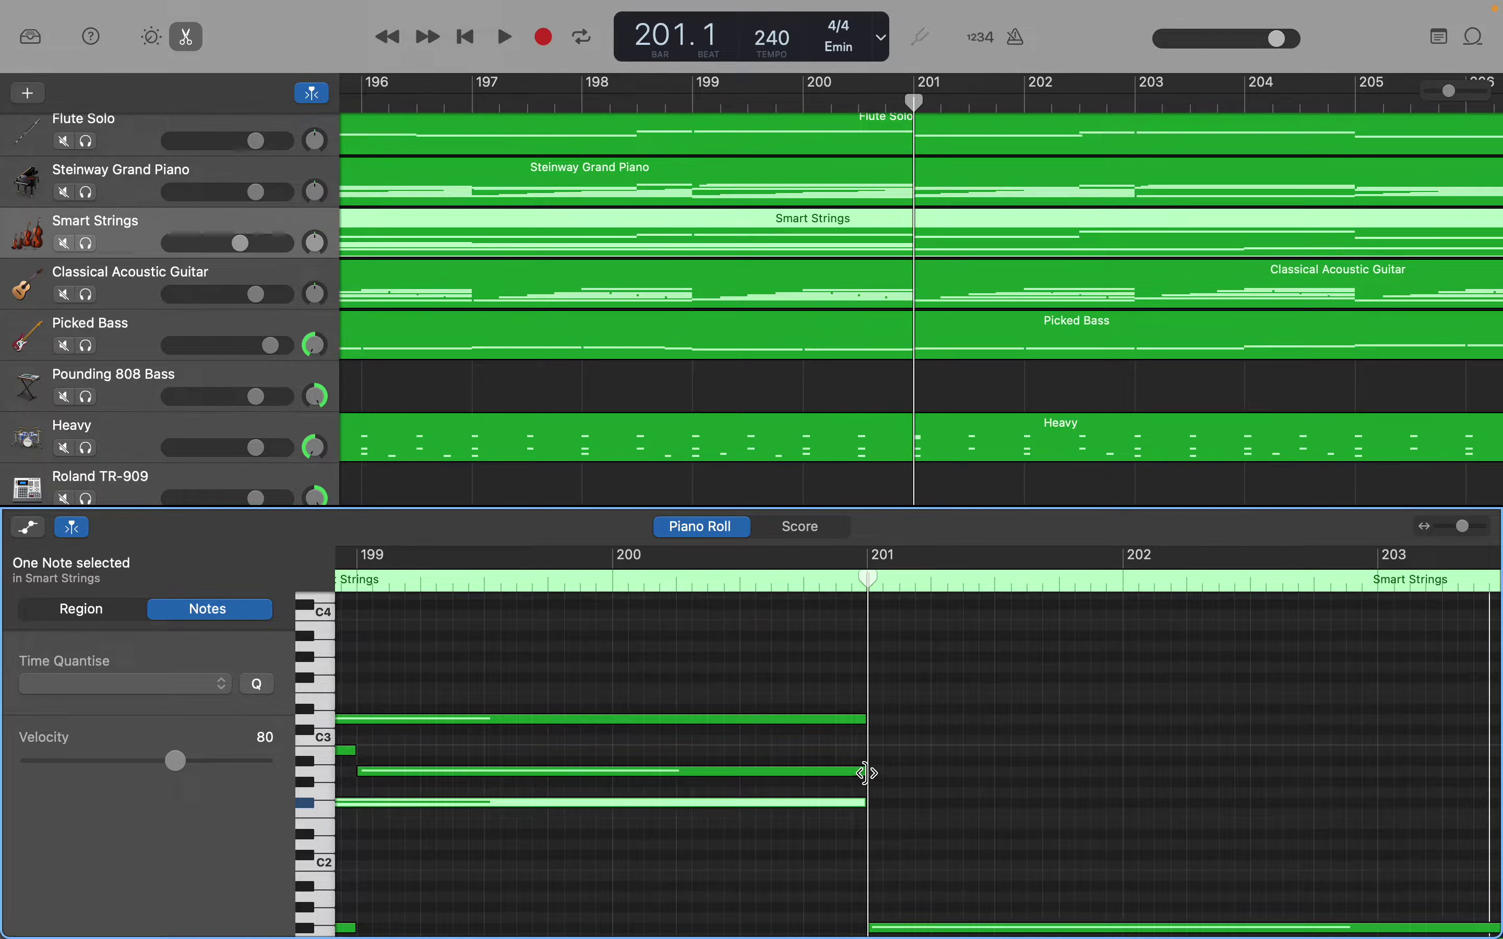
{"action": "left_click_drag", "start_coordinate": [865, 773], "coordinate": [1236, 760]}
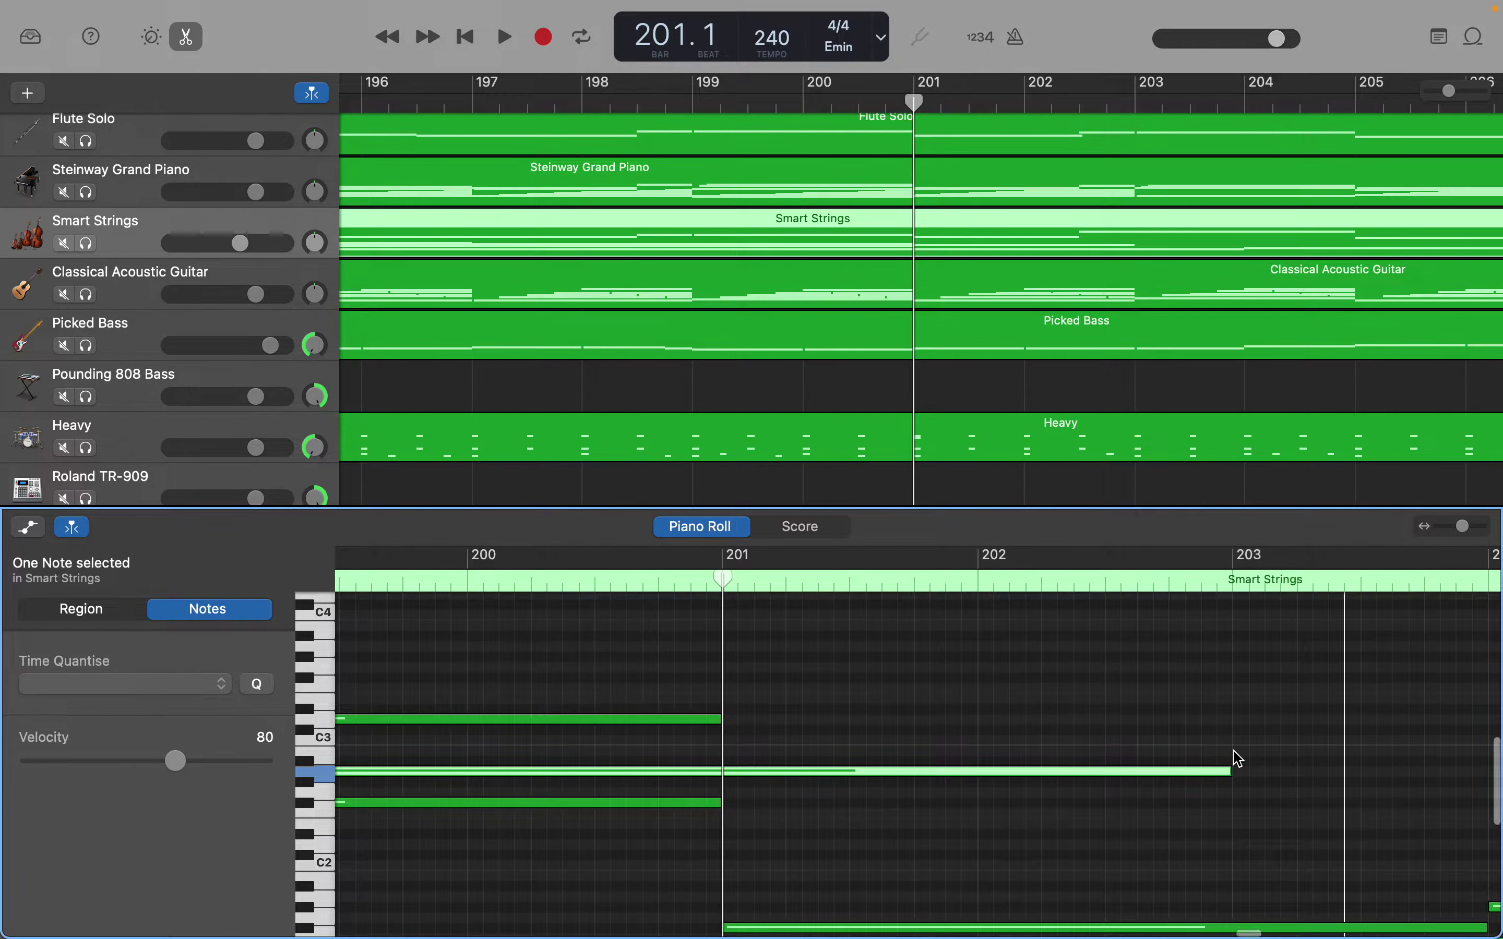
Add a C#3 chord note at bar 201 and shorten it to end at bar 203
{"action": "scroll", "coordinate": [1238, 757], "scroll_direction": "left", "scroll_amount": 2}
{"action": "scroll", "coordinate": [1238, 757], "scroll_direction": "left", "scroll_amount": 6}
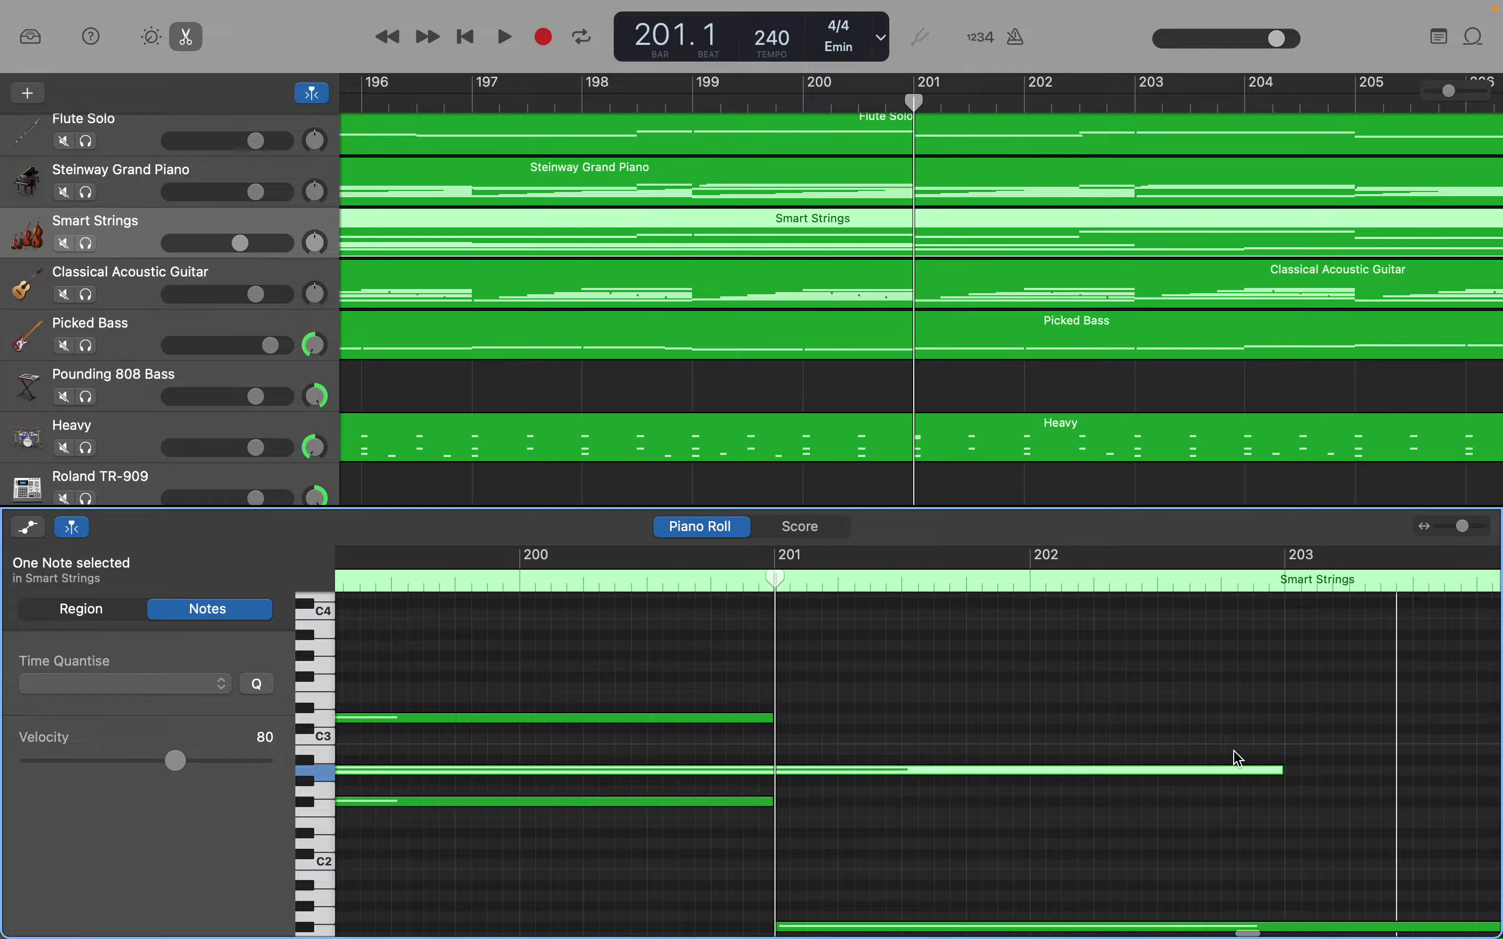
{"action": "scroll", "coordinate": [1238, 758], "scroll_direction": "left", "scroll_amount": 2}
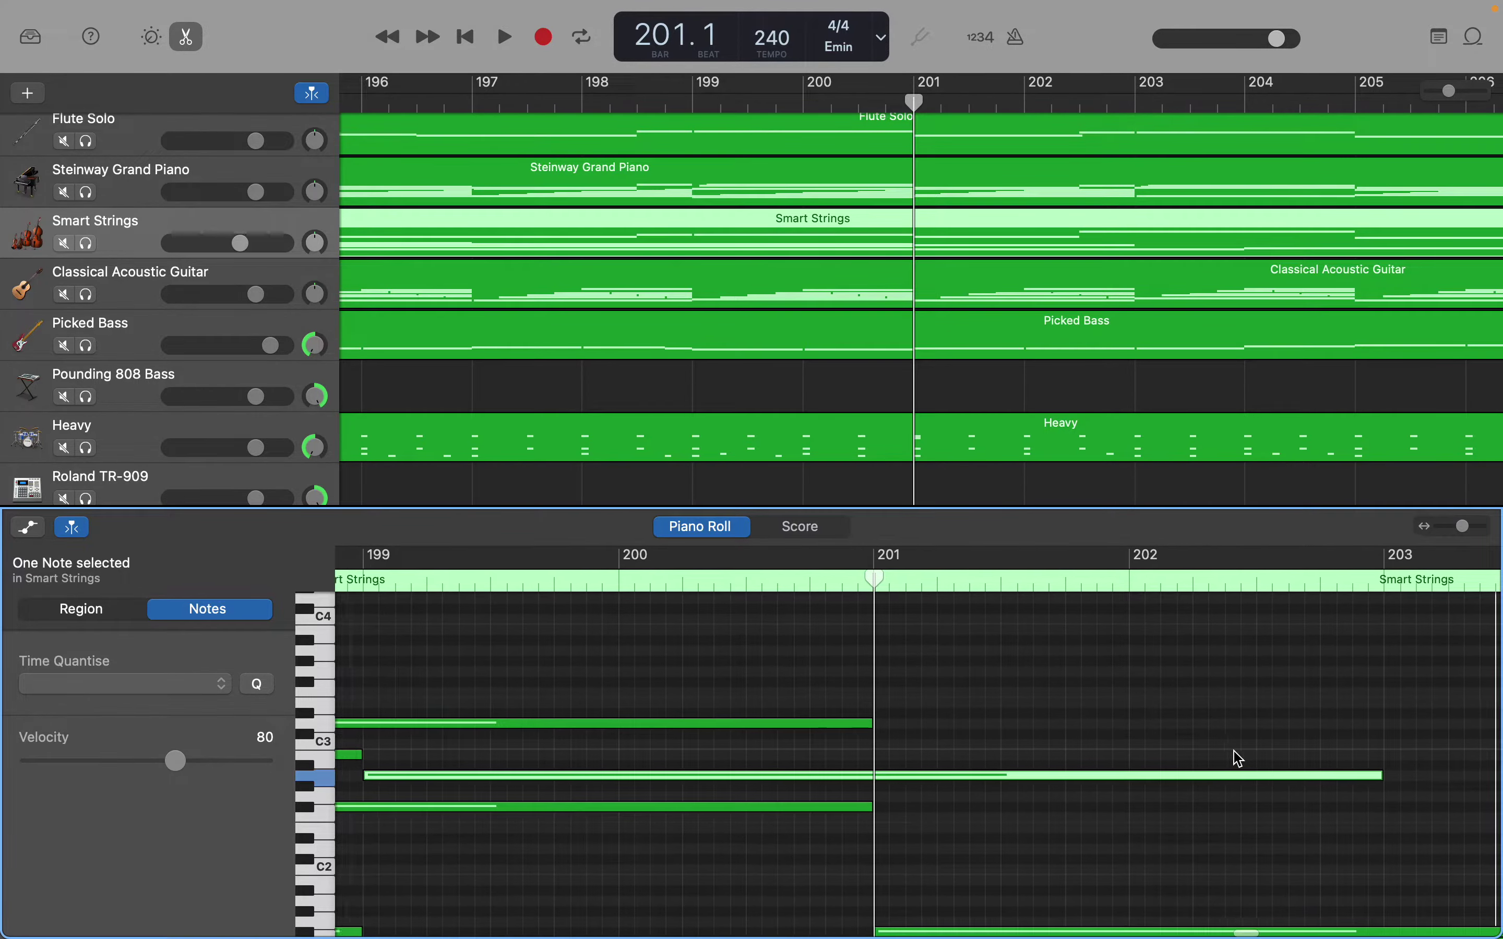
{"action": "scroll", "coordinate": [1238, 758], "scroll_direction": "left", "scroll_amount": 1}
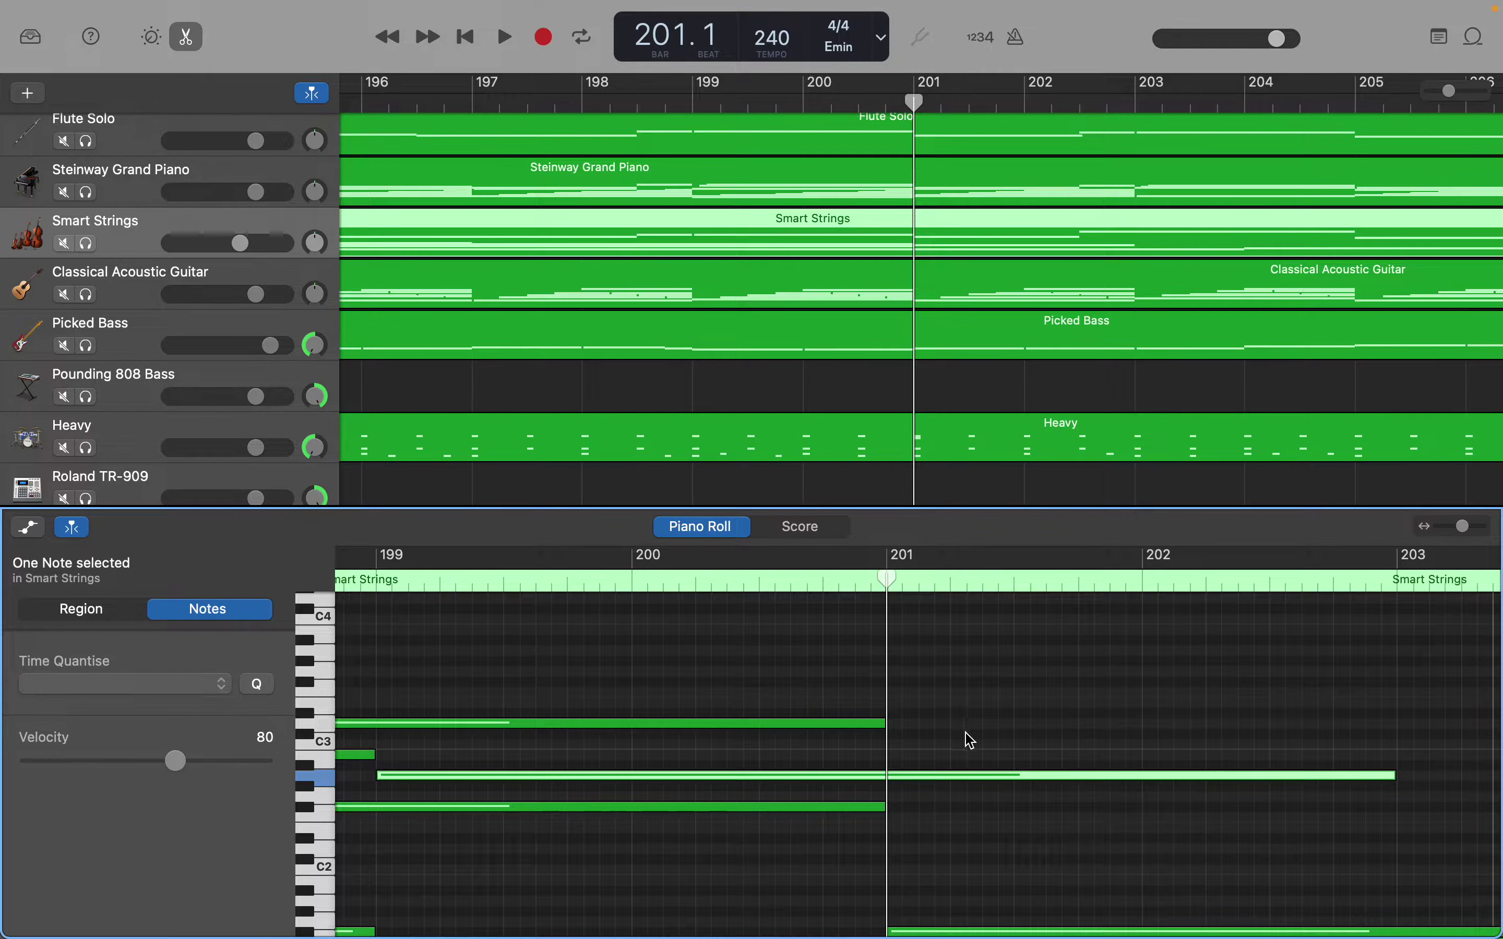
{"action": "right_click", "coordinate": [899, 742]}
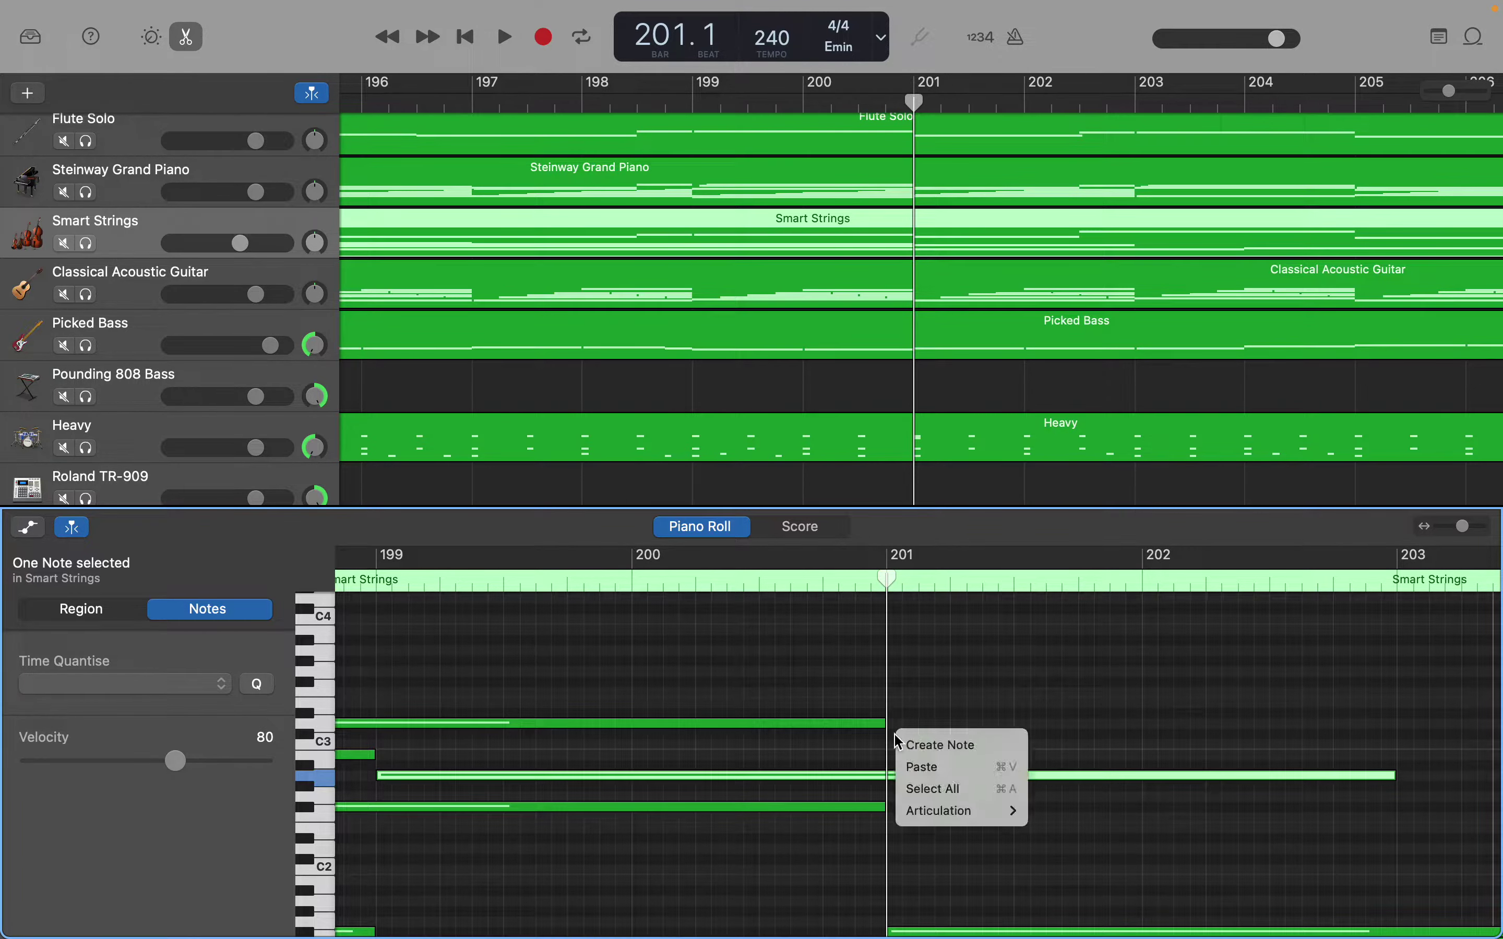
{"action": "left_click", "coordinate": [908, 743]}
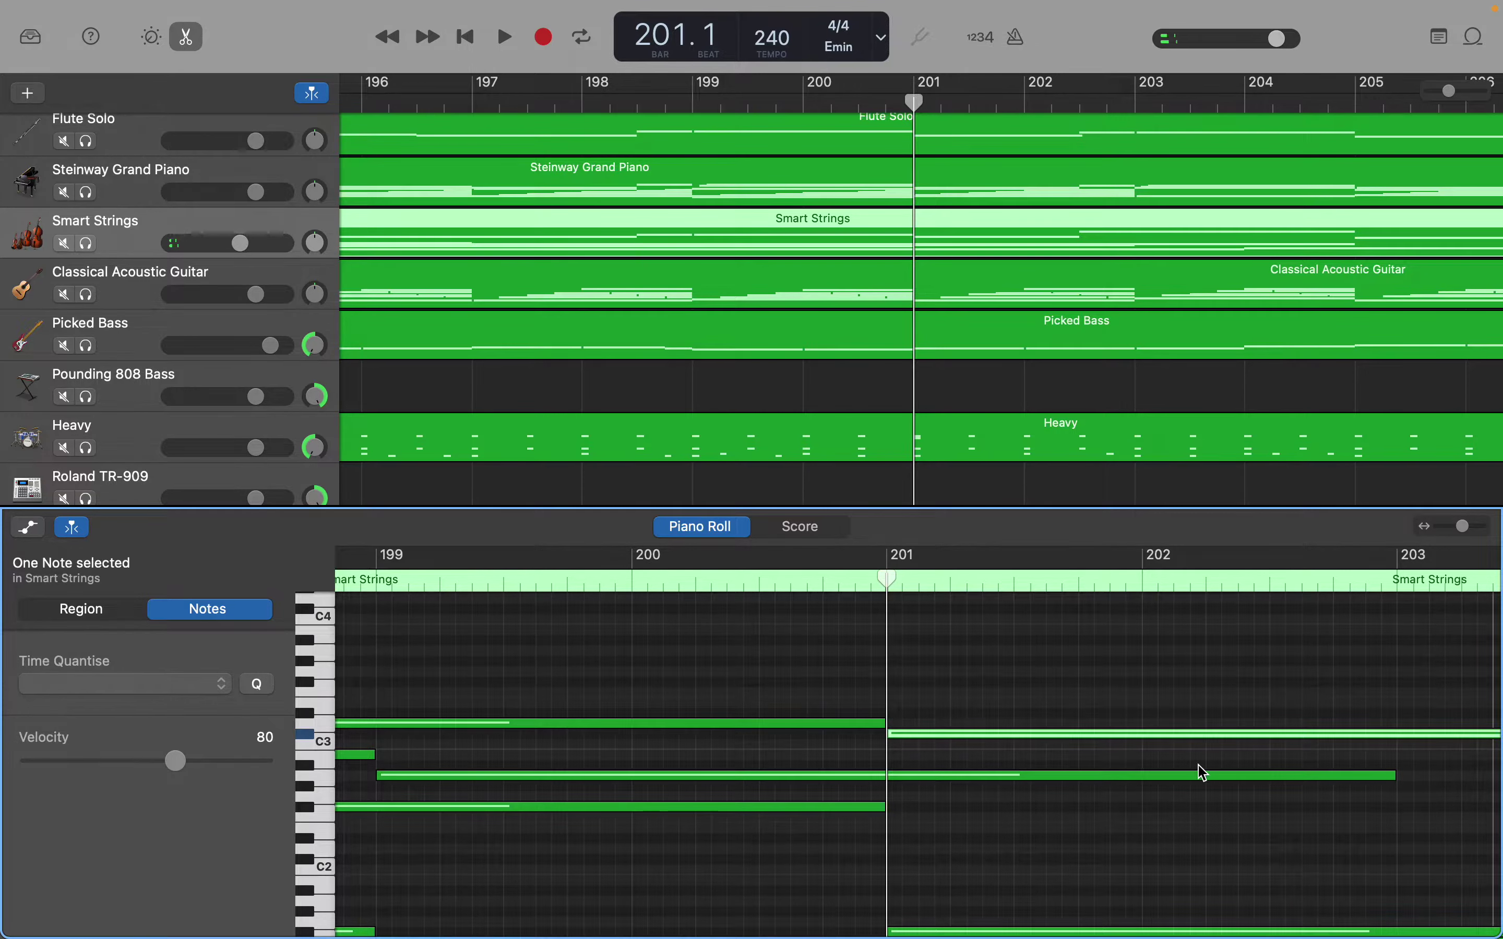
{"action": "scroll", "coordinate": [1198, 772], "scroll_direction": "right", "scroll_amount": 5}
{"action": "scroll", "coordinate": [1202, 772], "scroll_direction": "right", "scroll_amount": 3}
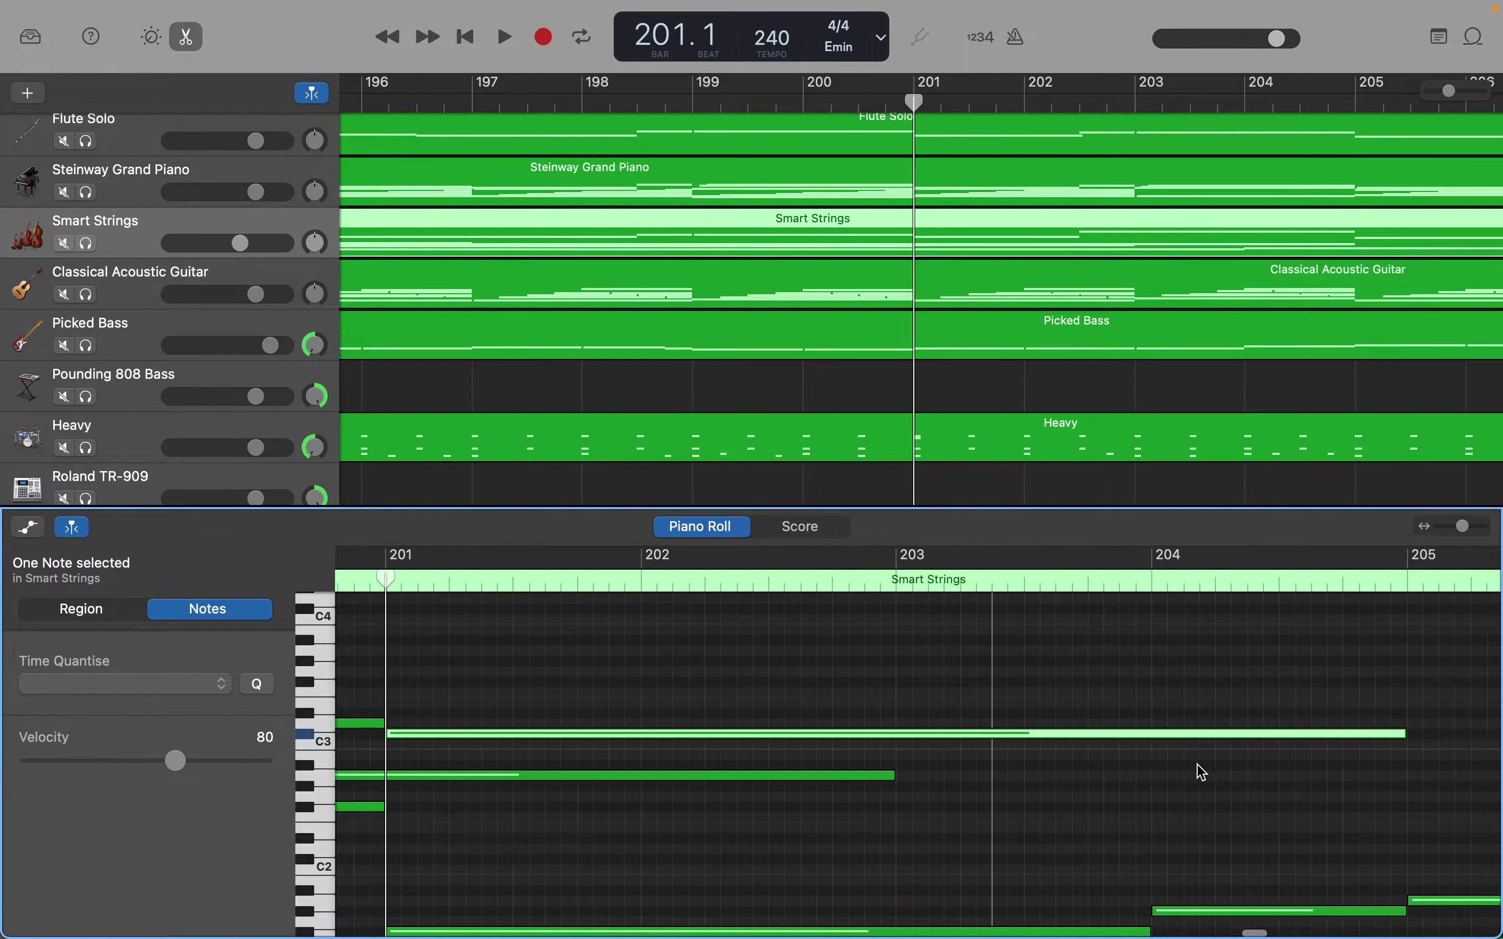
{"action": "left_click_drag", "start_coordinate": [1352, 735], "coordinate": [845, 765]}
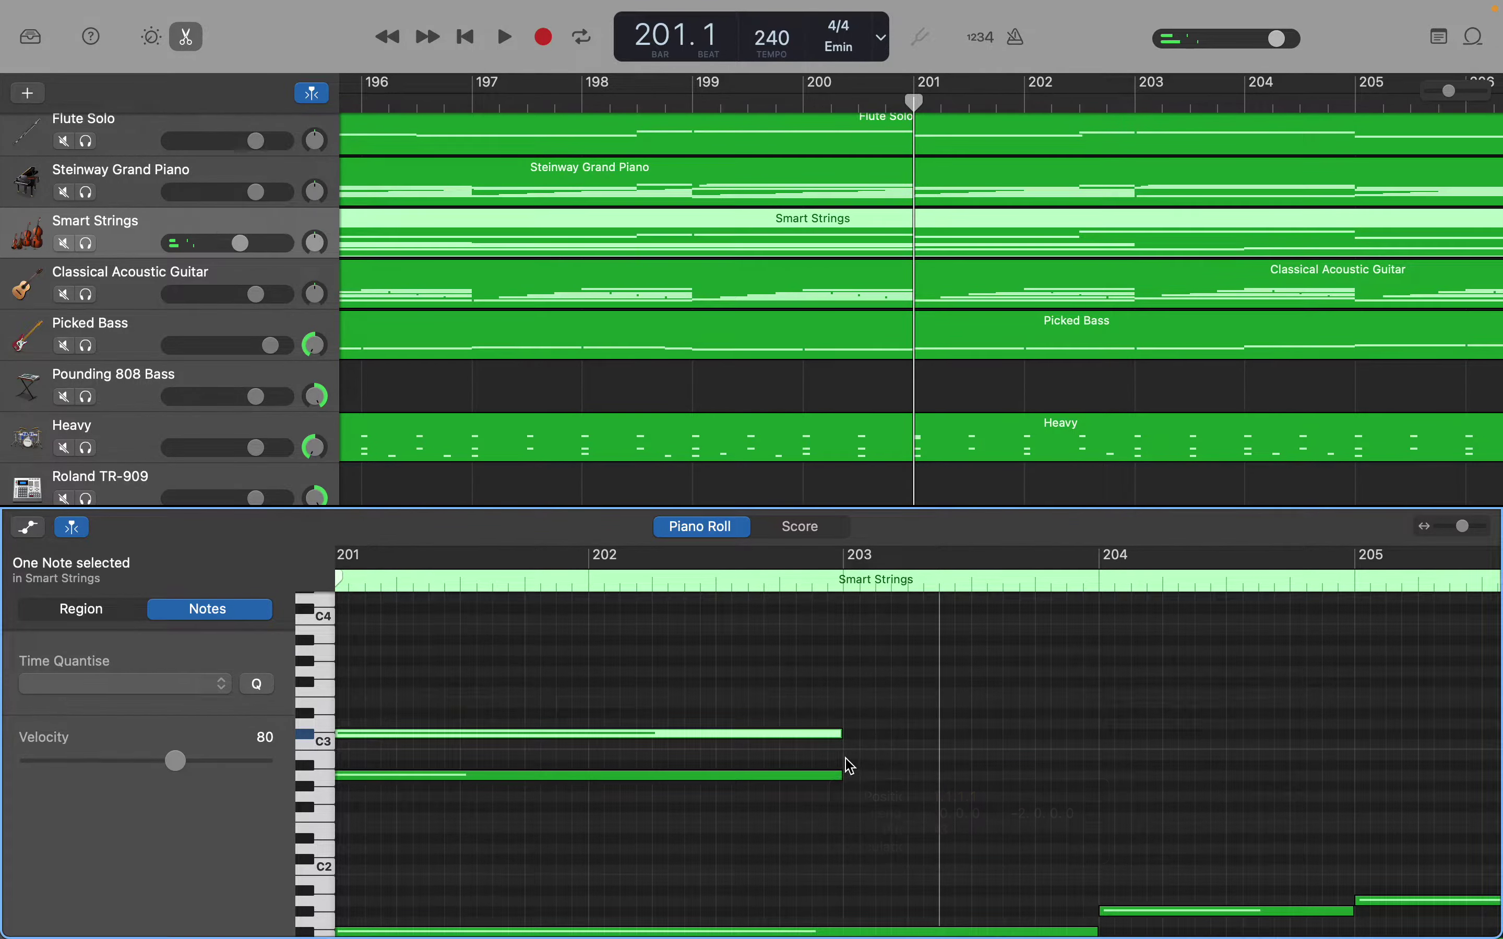
{"action": "scroll", "coordinate": [630, 677], "scroll_direction": "left", "scroll_amount": 3}
{"action": "scroll", "coordinate": [631, 678], "scroll_direction": "up", "scroll_amount": 10}
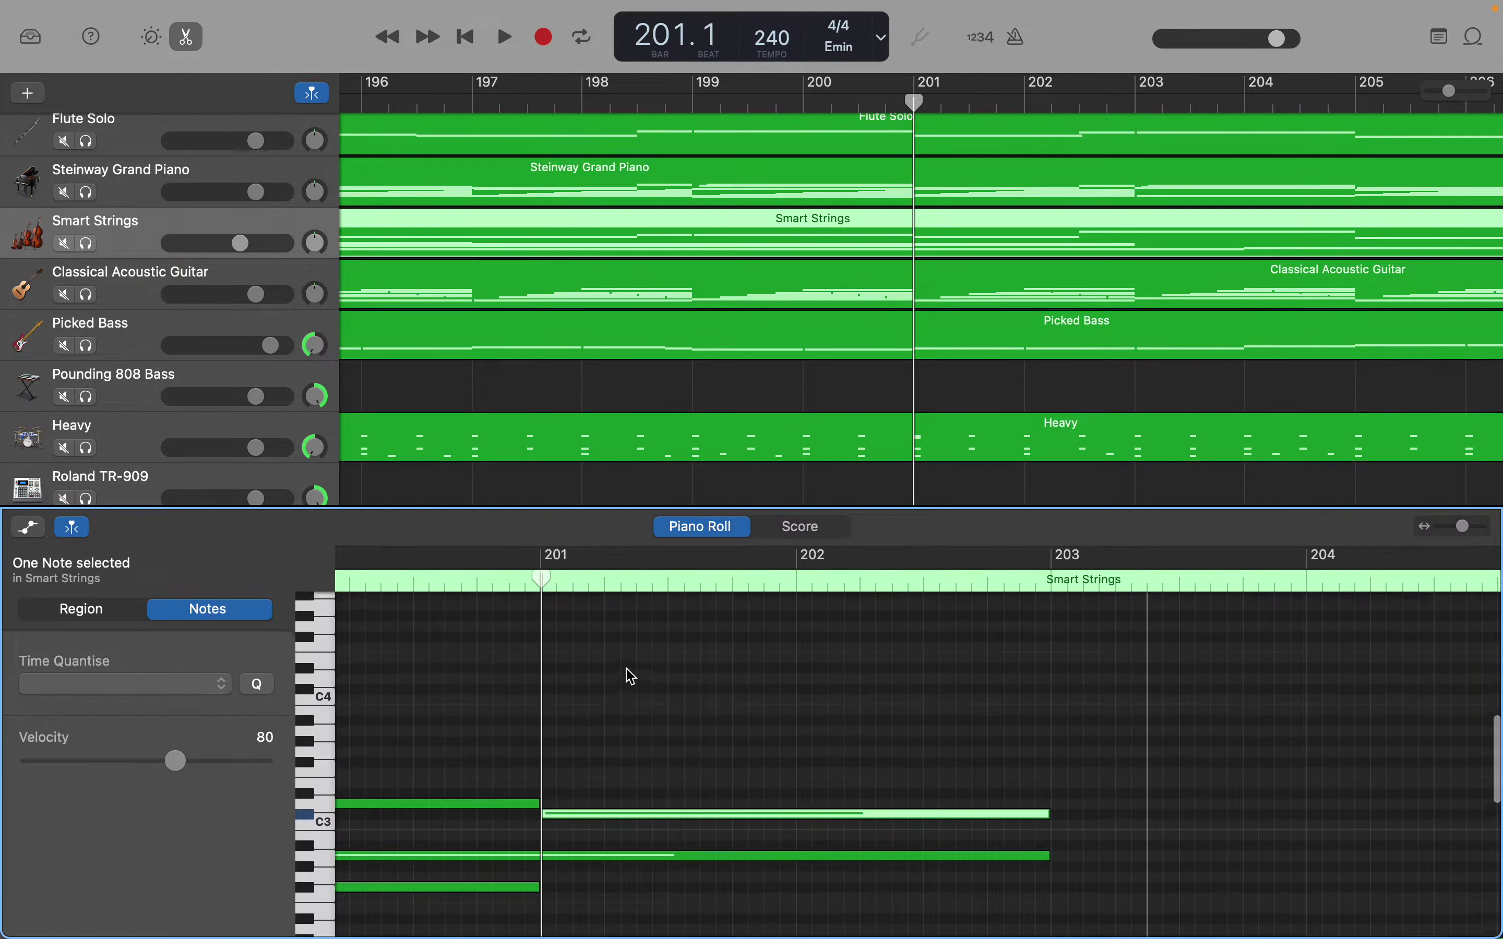
Compare the Smart Strings melody, chord and bass notes between bars 201 and 204
{"action": "scroll", "coordinate": [631, 677], "scroll_direction": "up", "scroll_amount": 5}
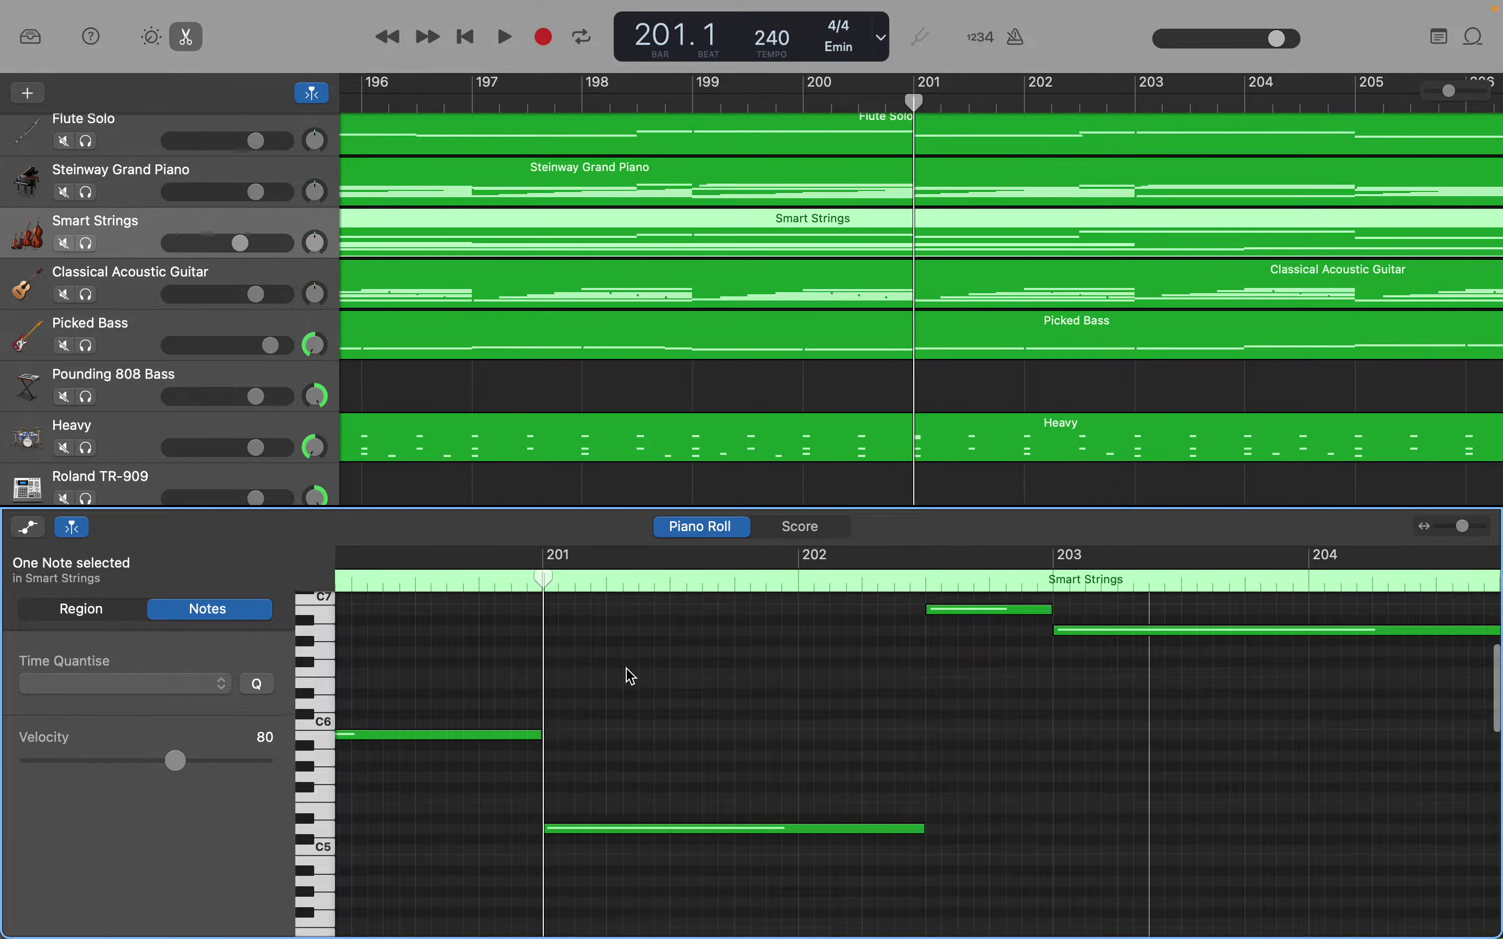
{"action": "scroll", "coordinate": [630, 677], "scroll_direction": "down", "scroll_amount": 10}
{"action": "scroll", "coordinate": [630, 677], "scroll_direction": "down", "scroll_amount": 7}
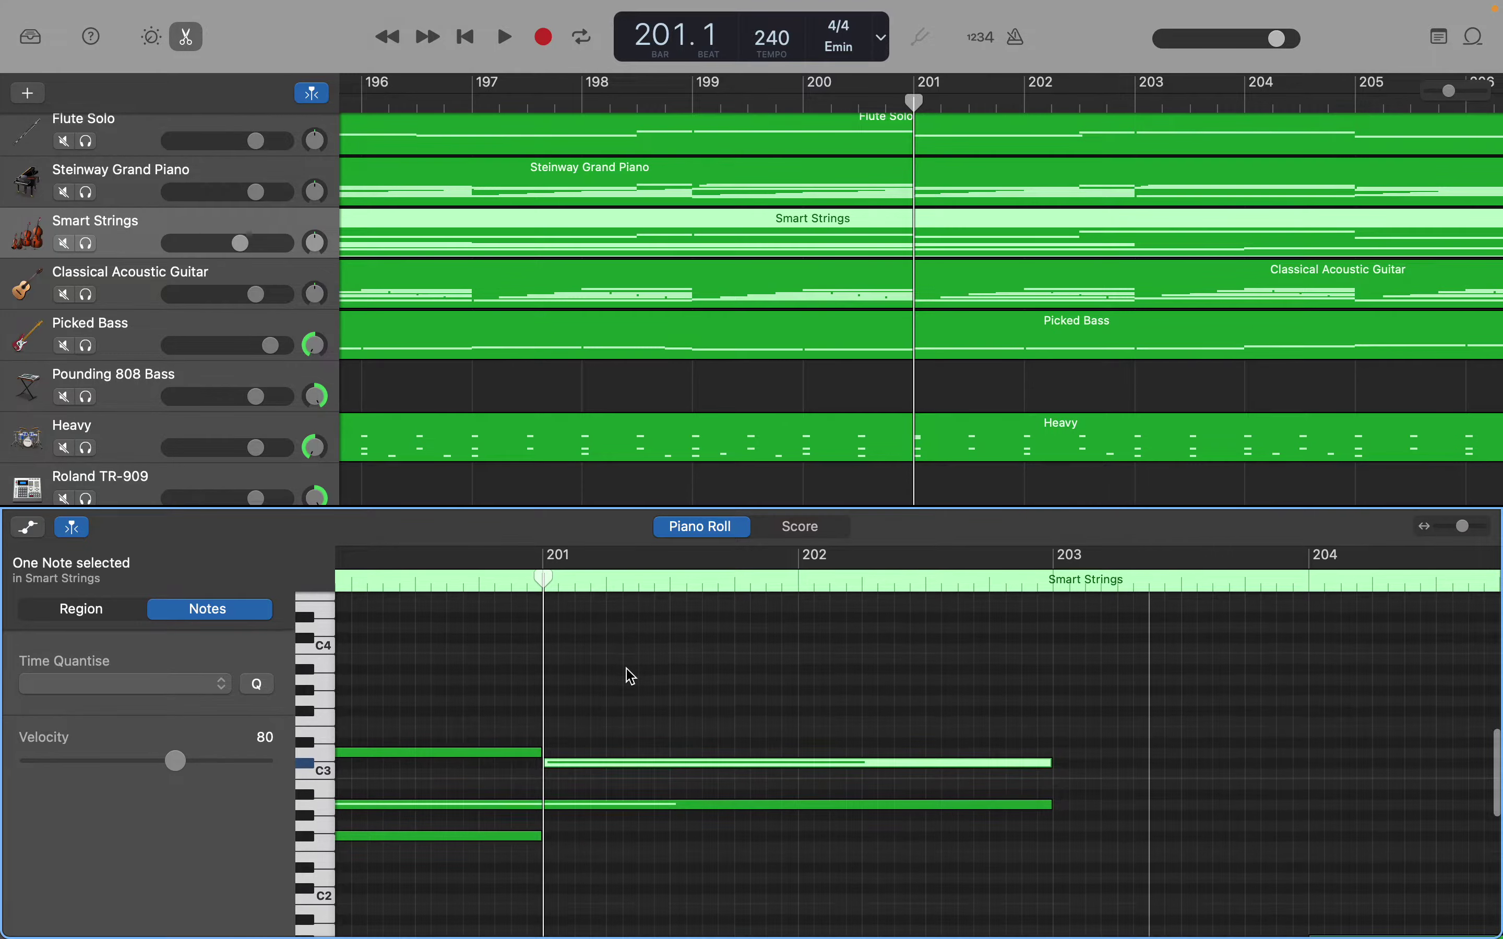
{"action": "scroll", "coordinate": [631, 677], "scroll_direction": "down", "scroll_amount": 1}
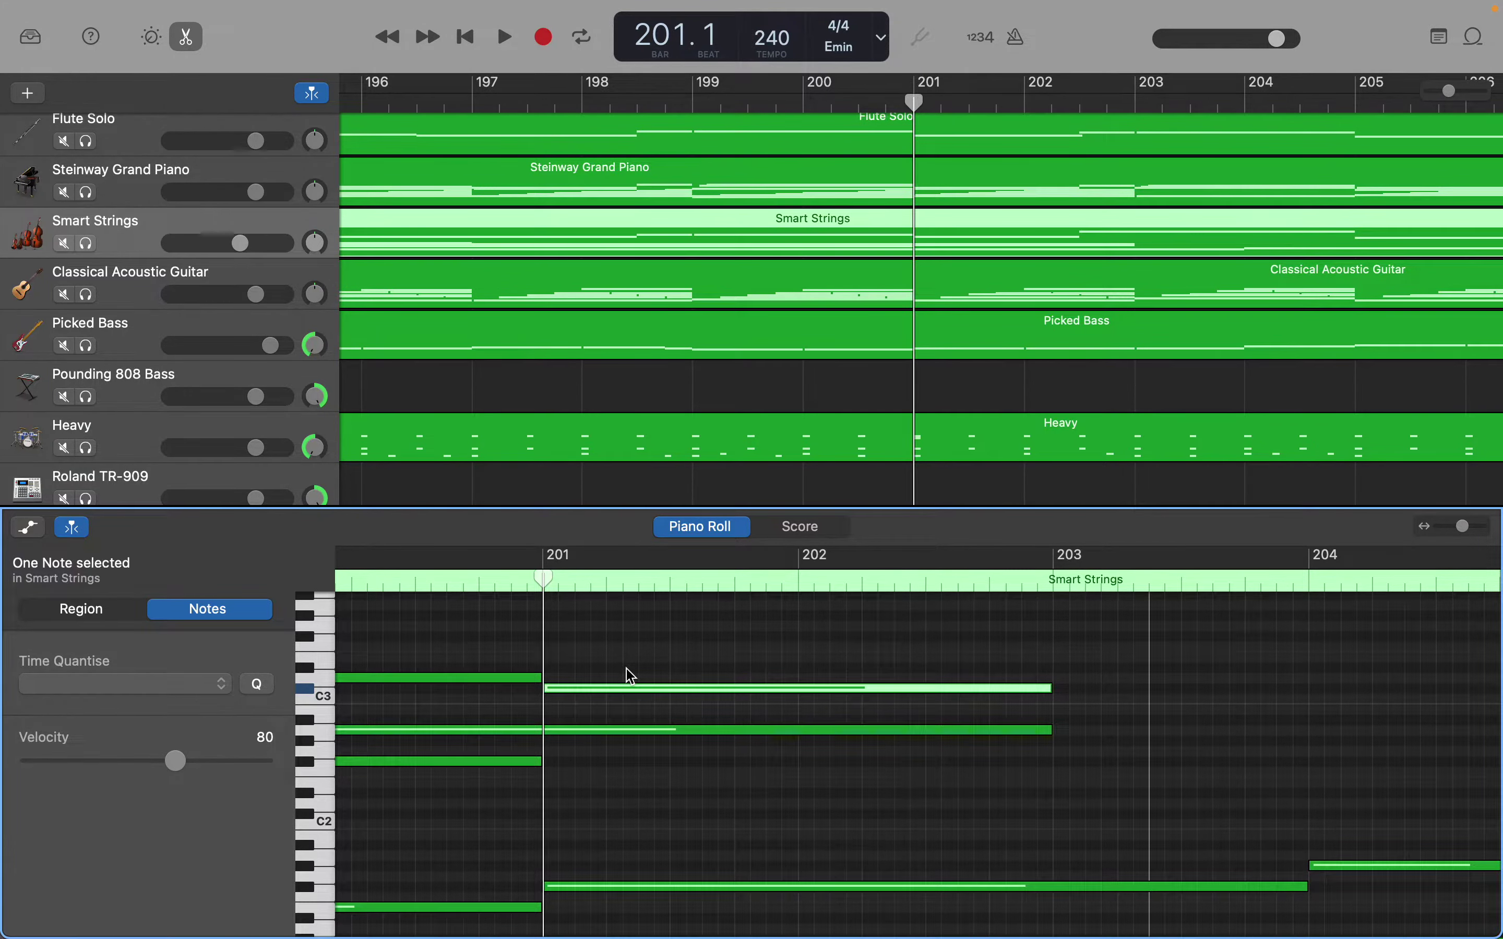
{"action": "scroll", "coordinate": [631, 677], "scroll_direction": "up", "scroll_amount": 10}
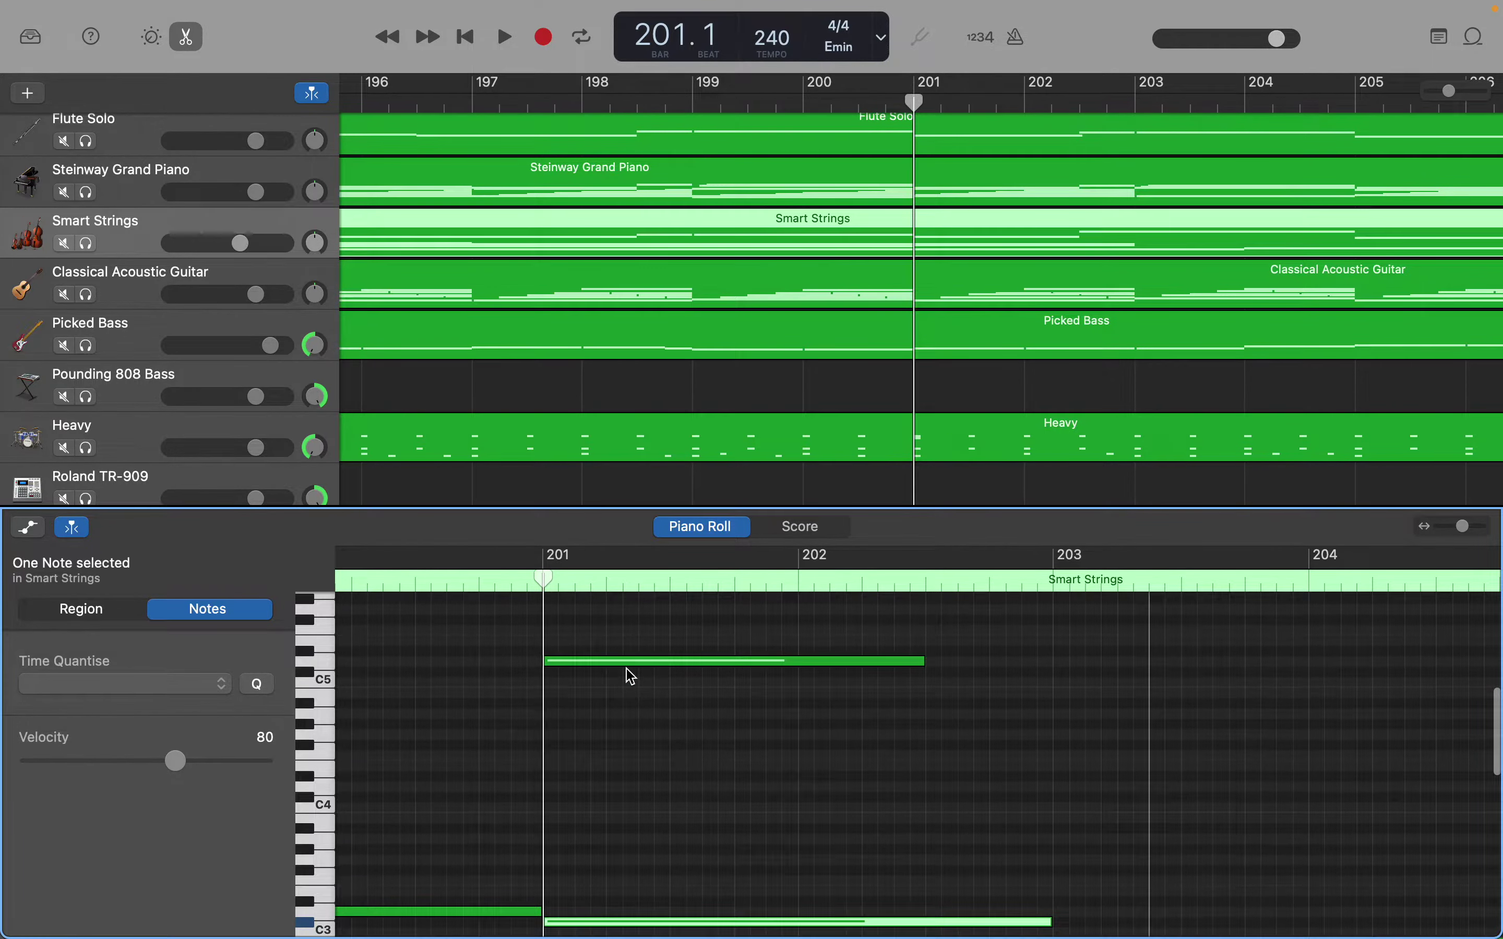
{"action": "scroll", "coordinate": [630, 677], "scroll_direction": "up", "scroll_amount": 1}
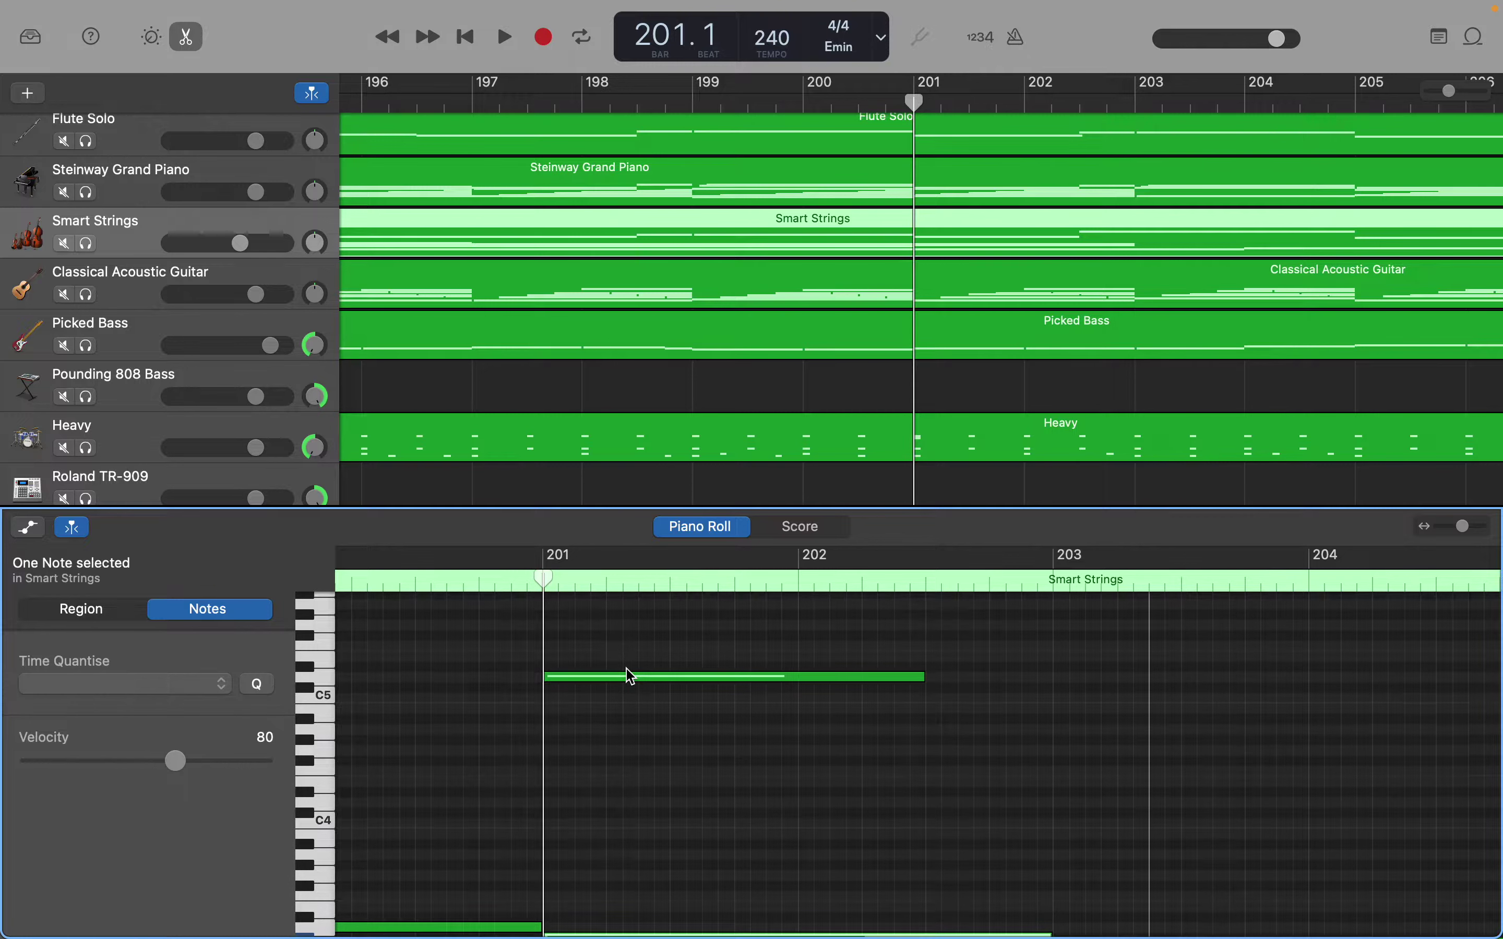
{"action": "scroll", "coordinate": [630, 677], "scroll_direction": "up", "scroll_amount": 2}
{"action": "scroll", "coordinate": [630, 677], "scroll_direction": "up", "scroll_amount": 1}
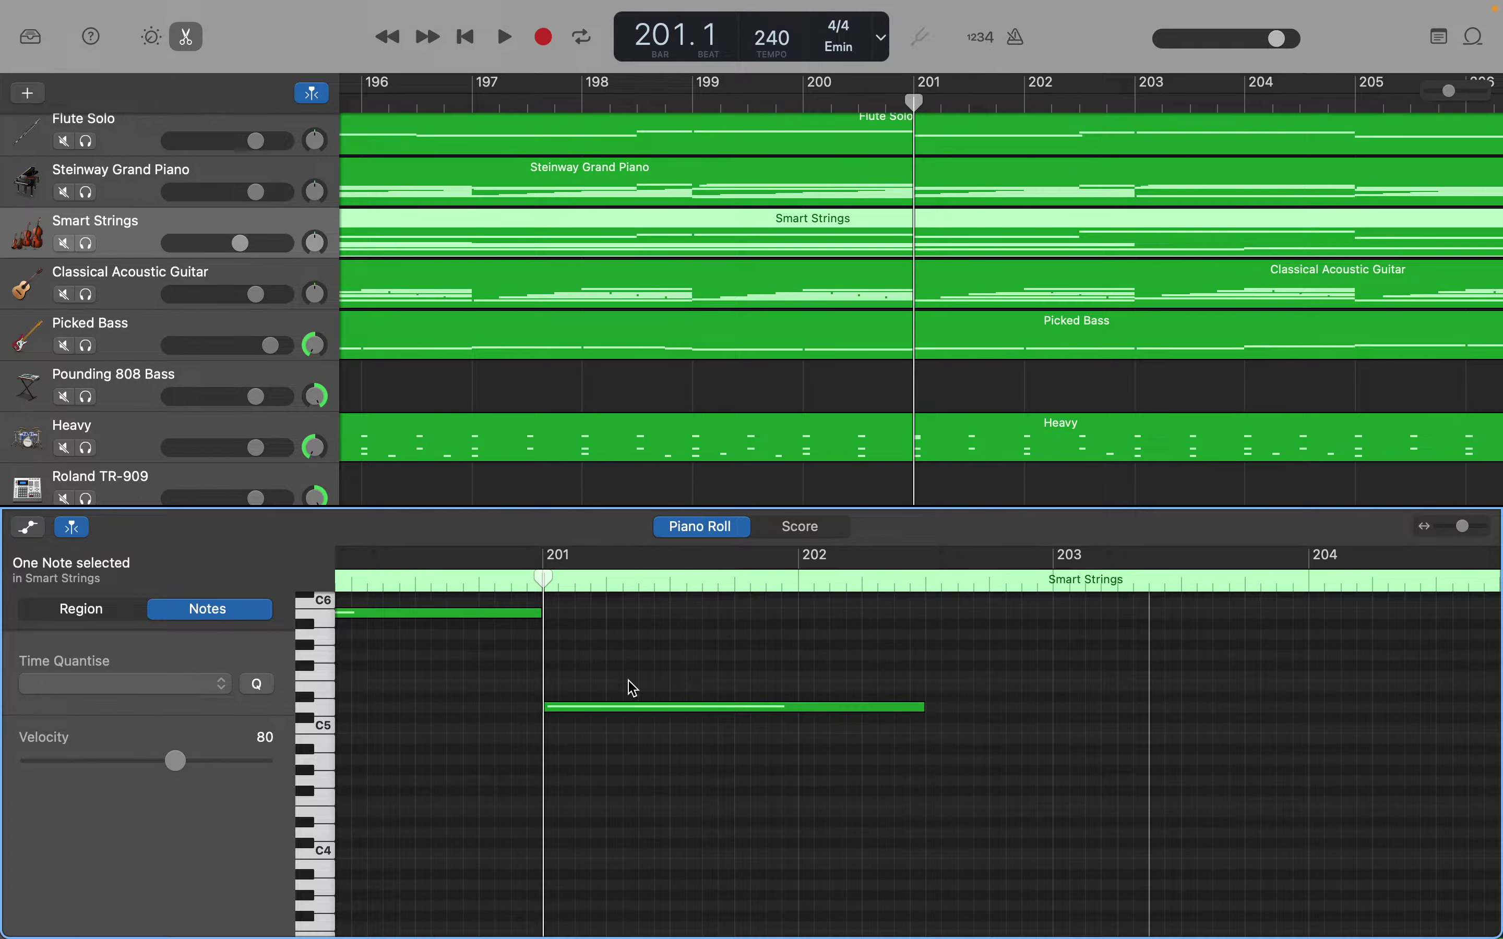
{"action": "scroll", "coordinate": [632, 687], "scroll_direction": "up", "scroll_amount": 5}
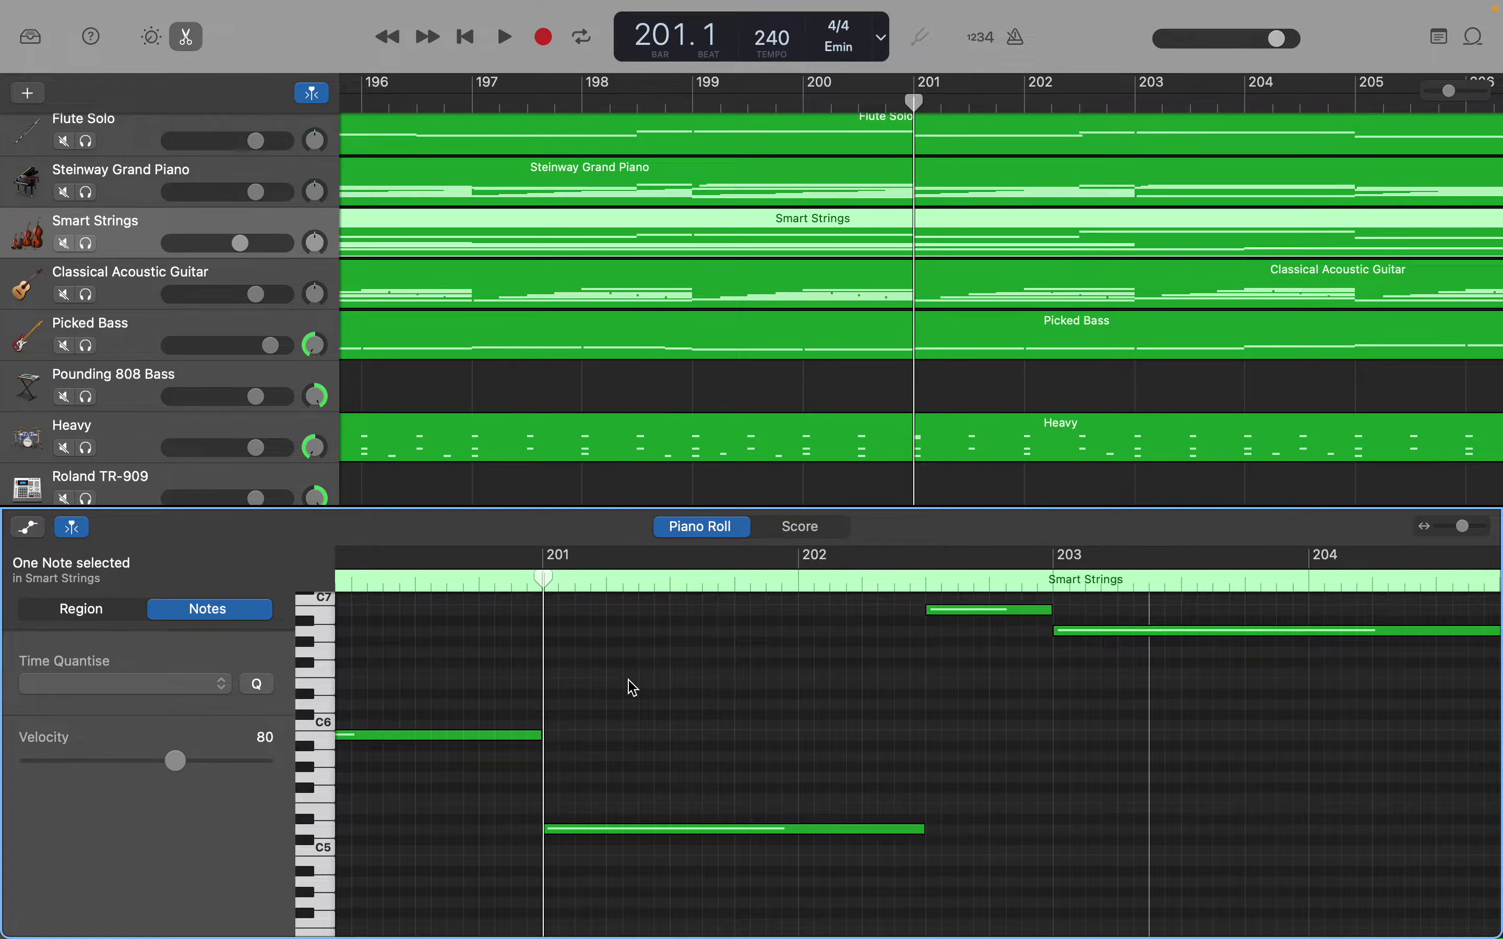
{"action": "scroll", "coordinate": [632, 687], "scroll_direction": "down", "scroll_amount": 10}
{"action": "scroll", "coordinate": [633, 687], "scroll_direction": "down", "scroll_amount": 2}
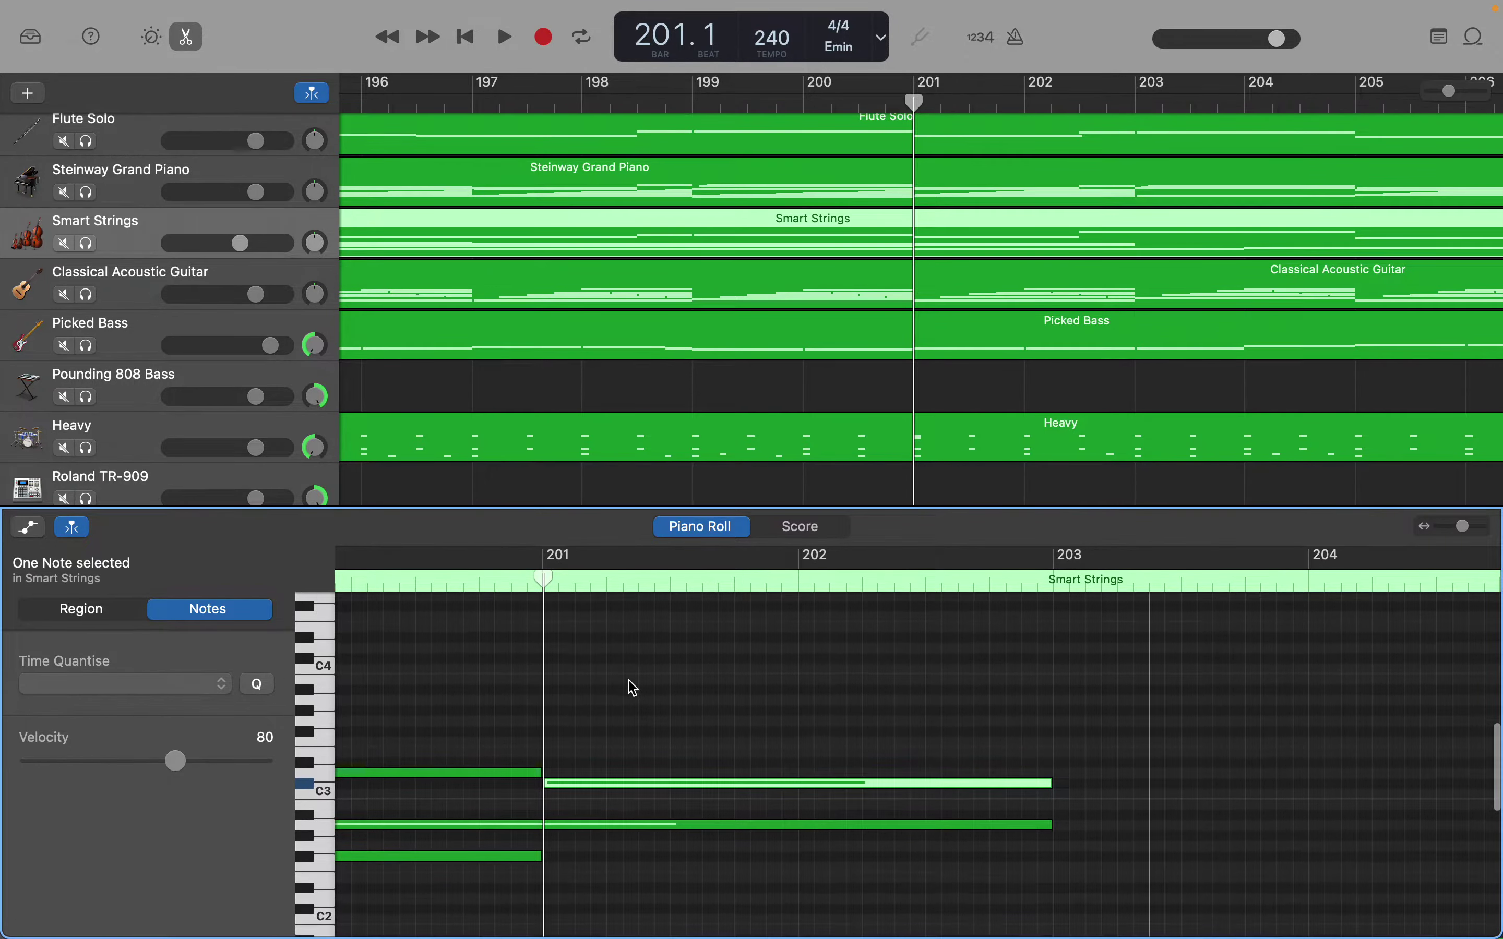
Delete the C#3 chord note at bar 201 and shorten the A2 note to end at bar 201
{"action": "left_click", "coordinate": [622, 784]}
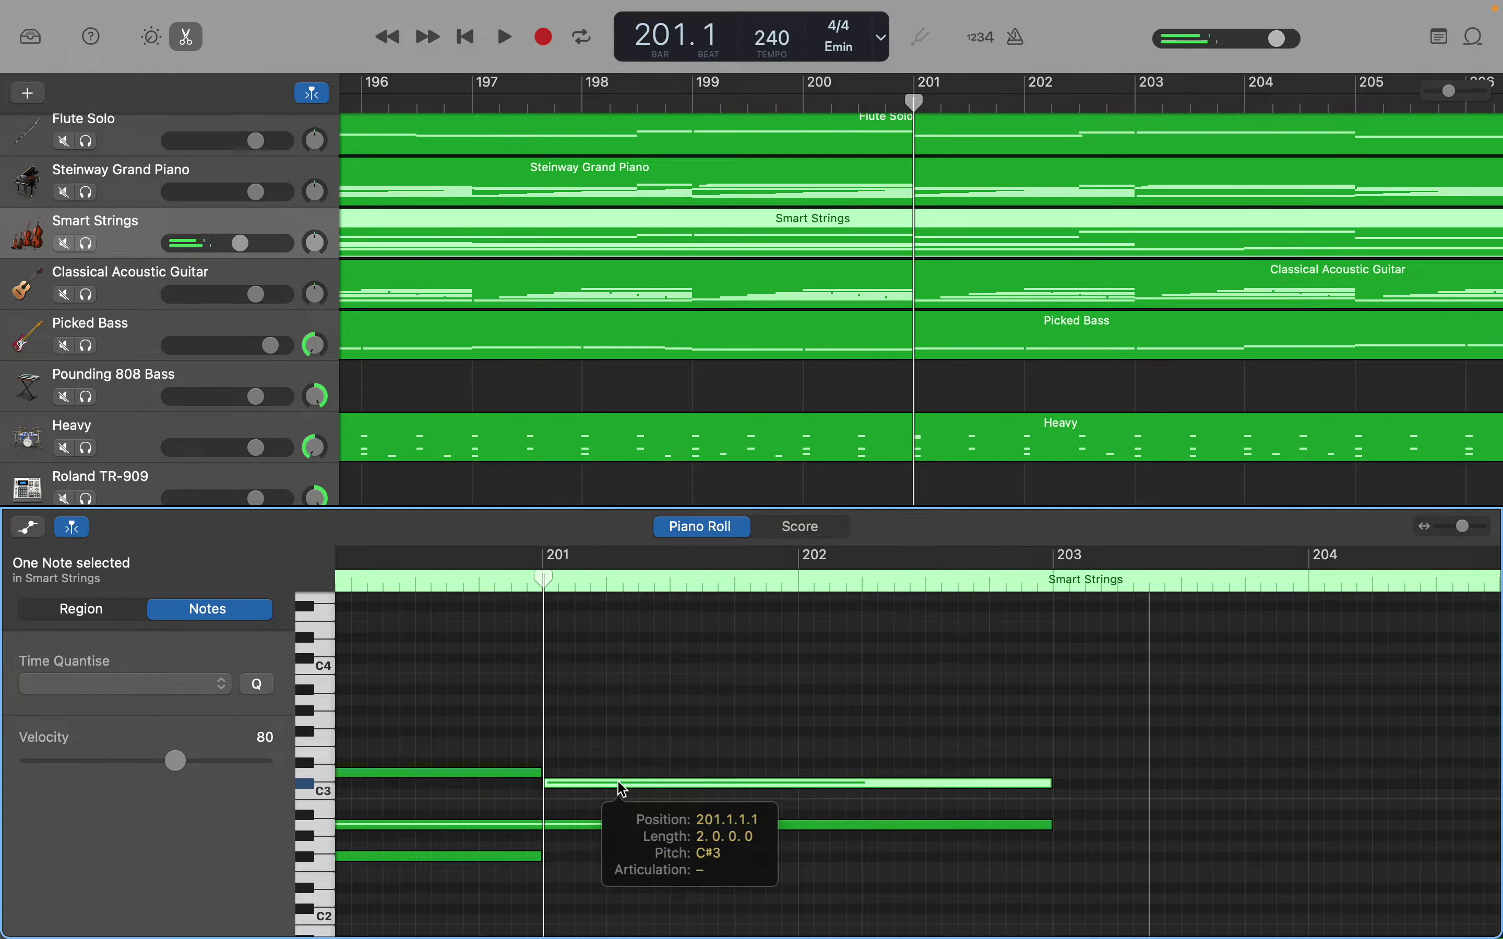
{"action": "key", "text": "Delete"}
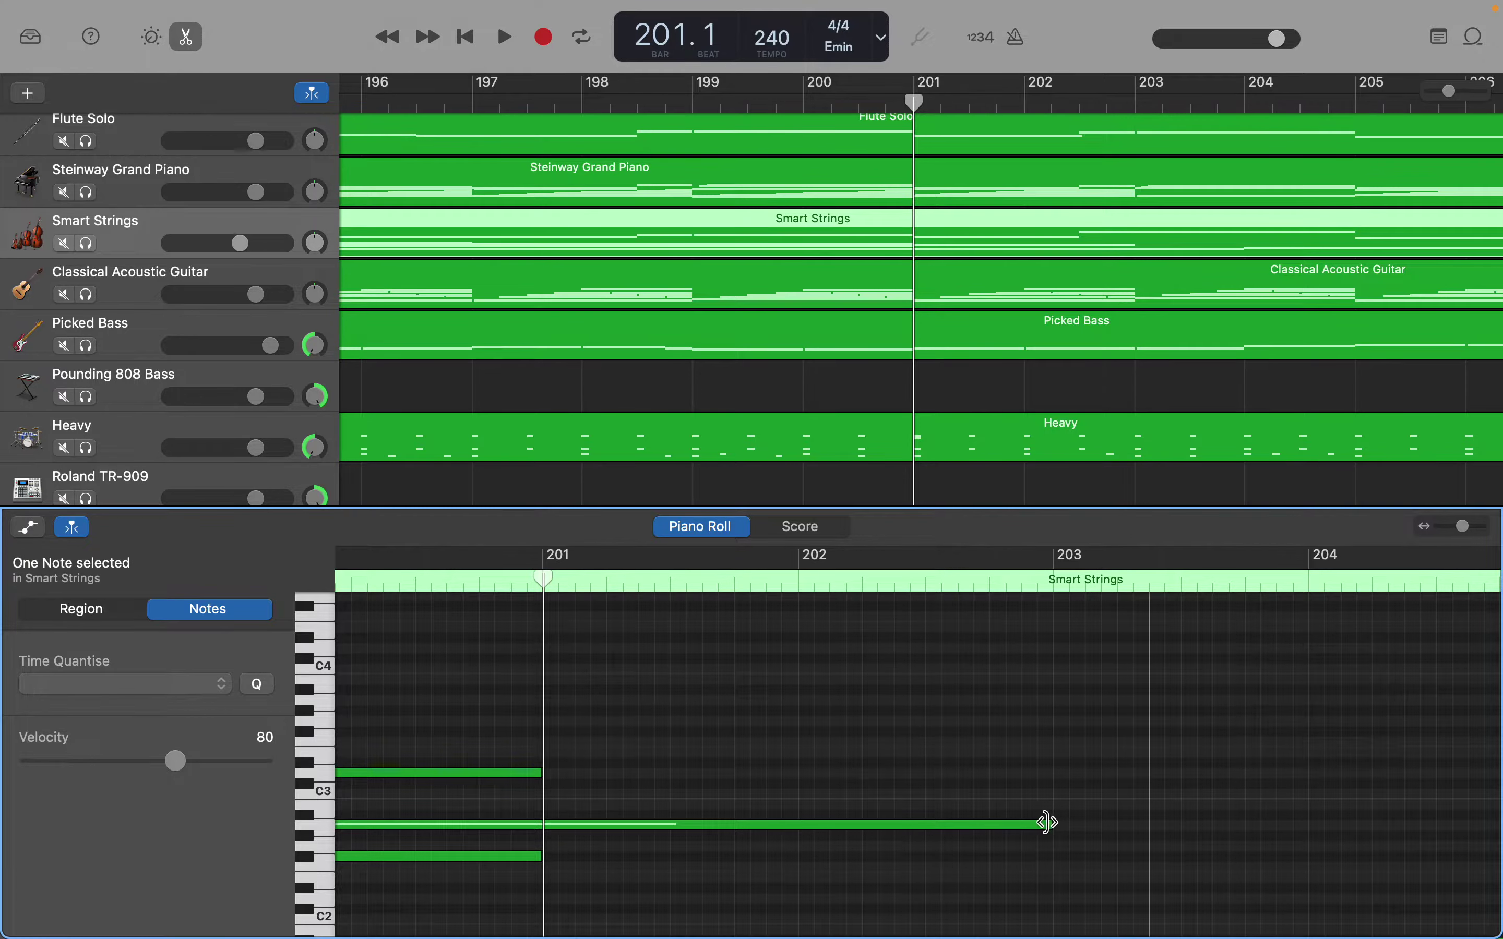
{"action": "left_click_drag", "start_coordinate": [1045, 822], "coordinate": [546, 832]}
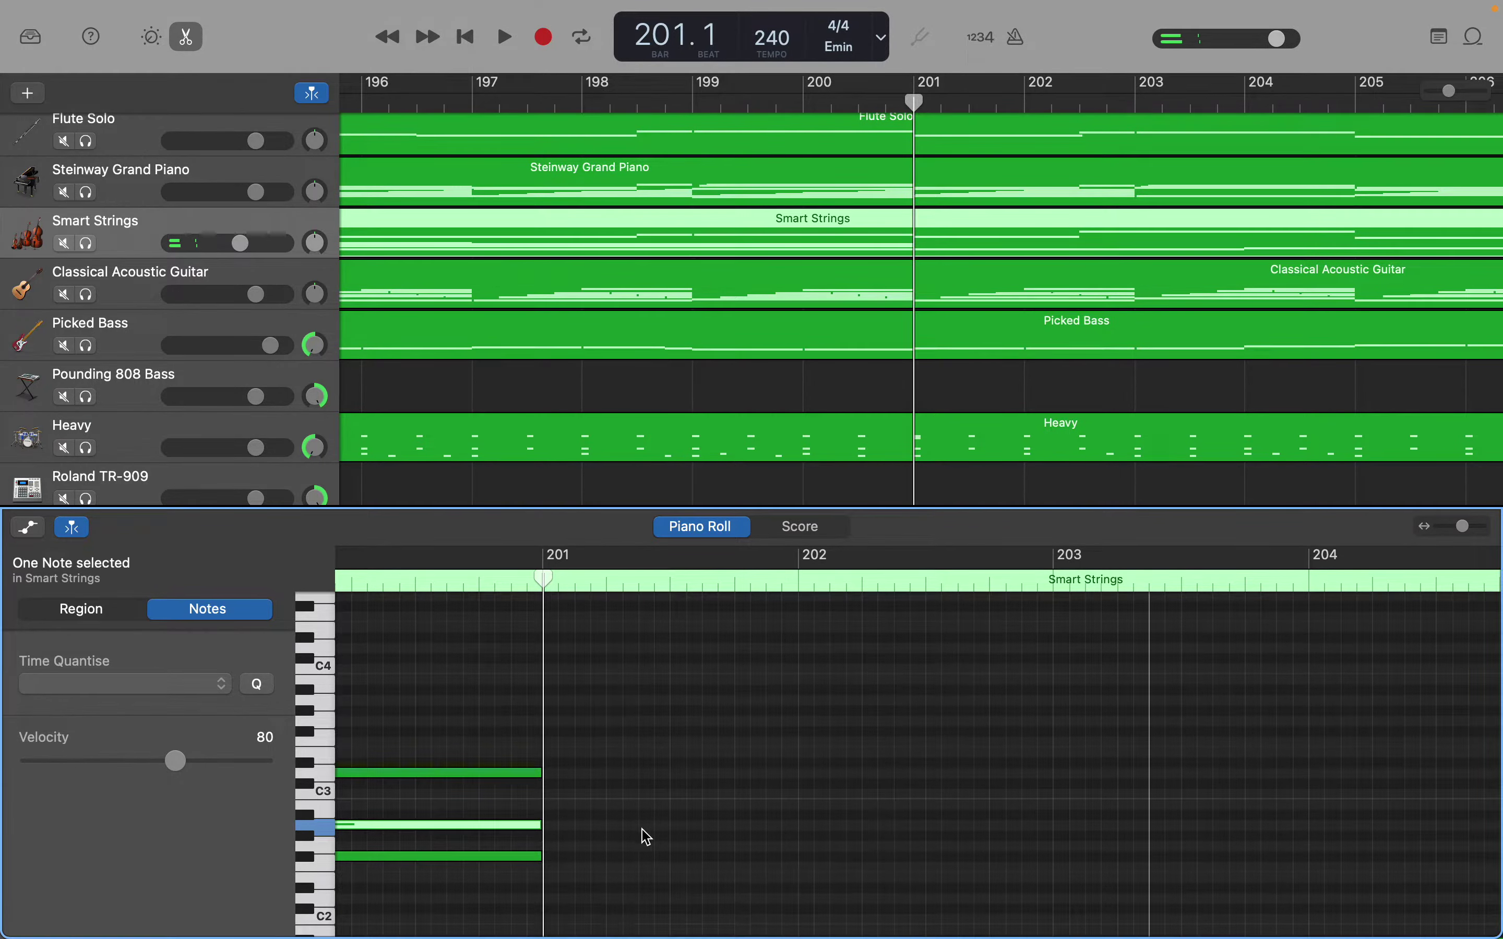
Create a B2 chord note from bar 201 to bar 203
{"action": "scroll", "coordinate": [646, 837], "scroll_direction": "down", "scroll_amount": 5}
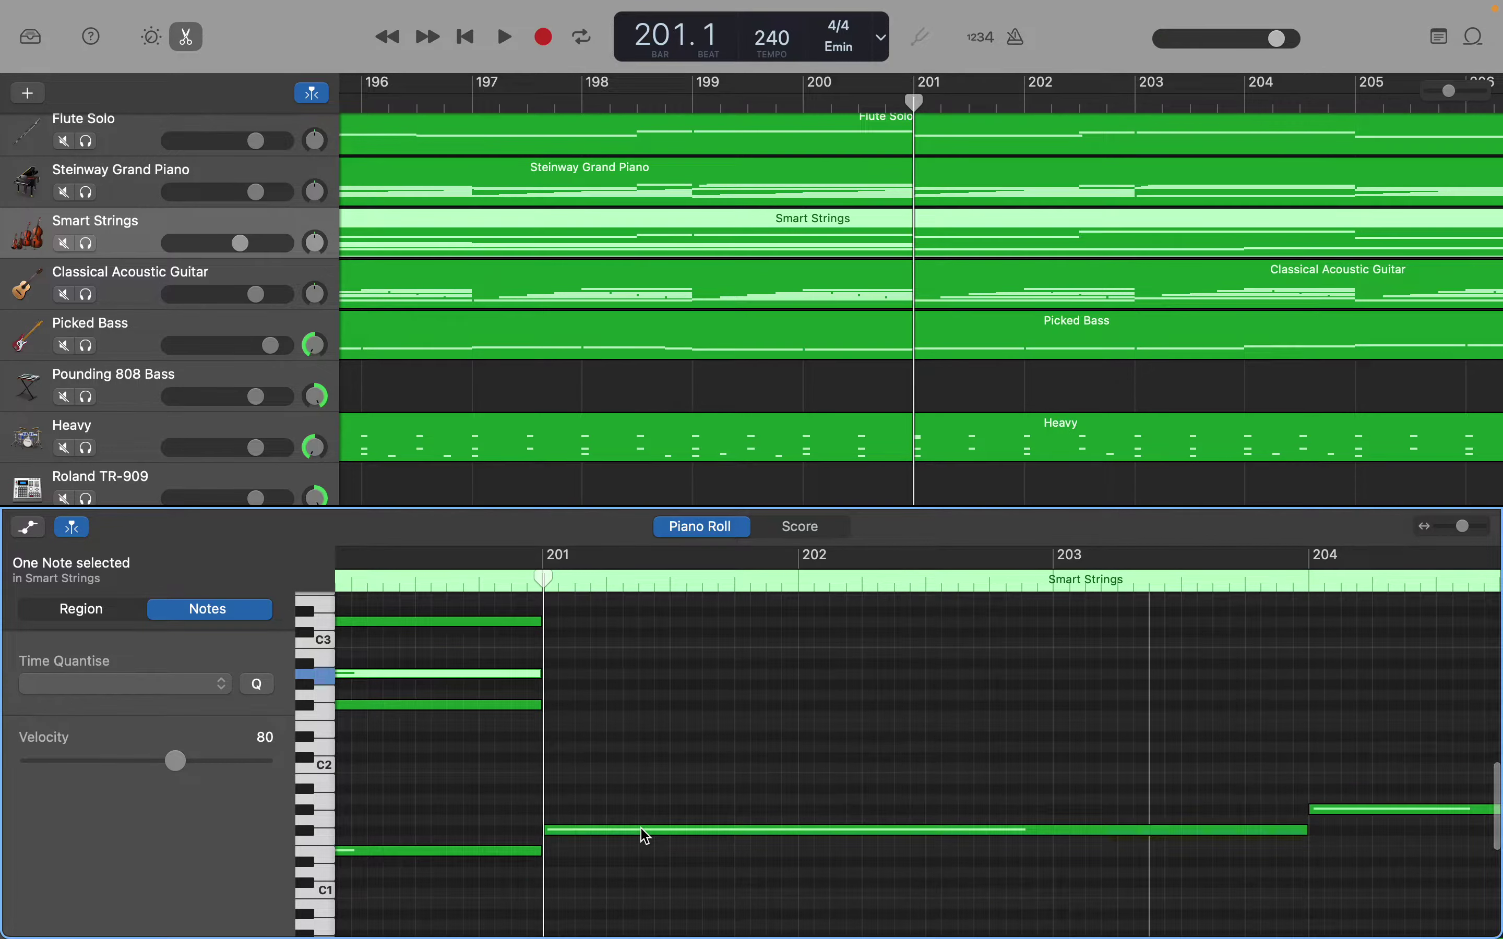
{"action": "scroll", "coordinate": [646, 837], "scroll_direction": "up", "scroll_amount": 12}
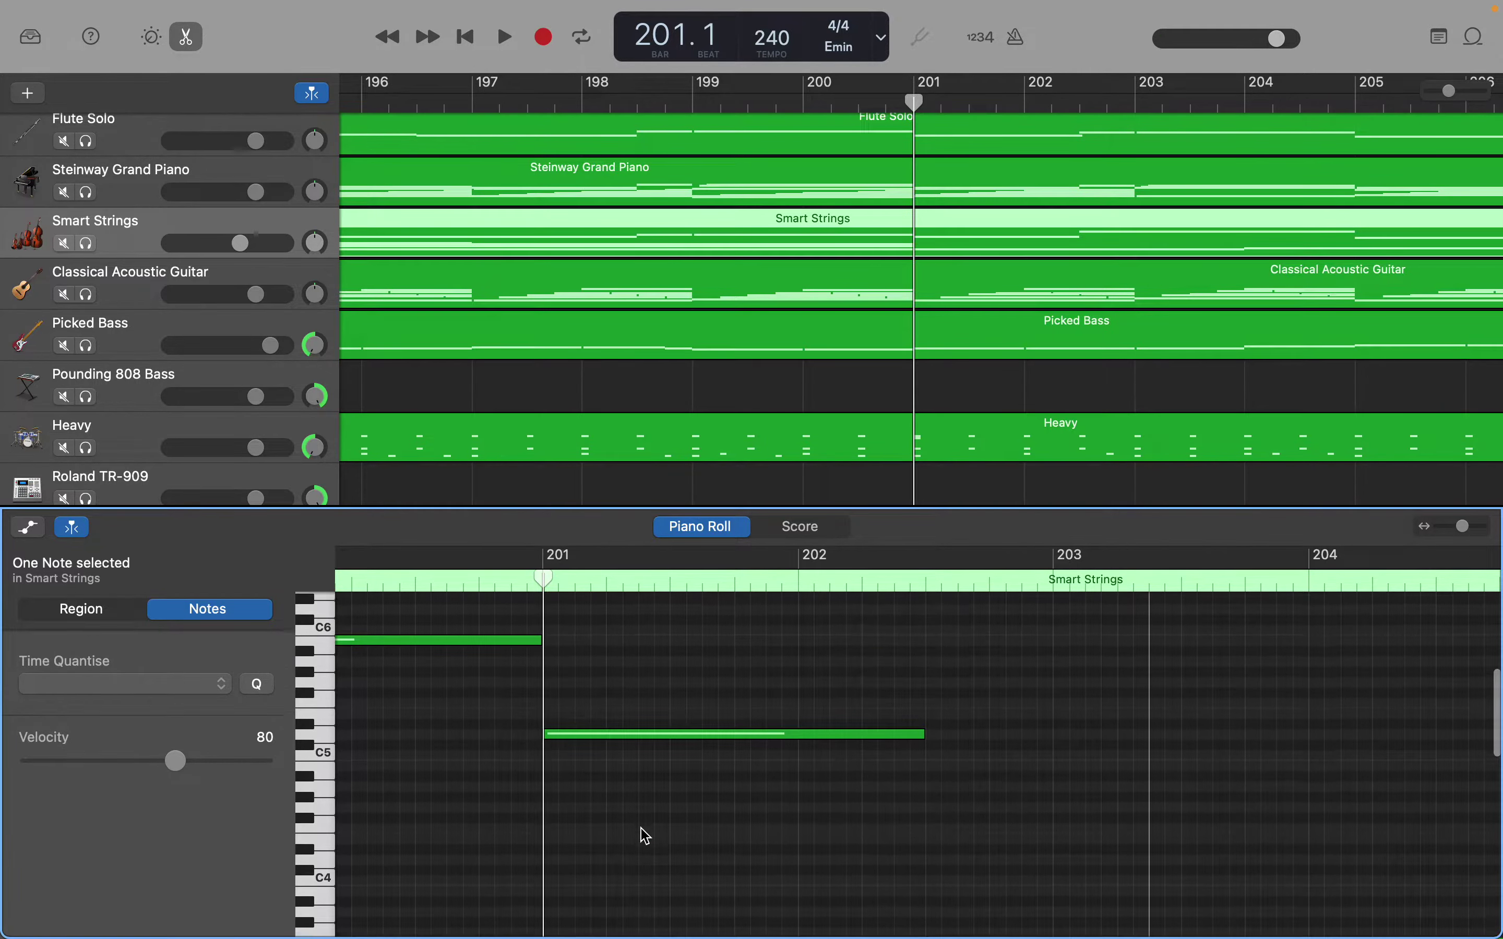
{"action": "scroll", "coordinate": [646, 837], "scroll_direction": "down", "scroll_amount": 7}
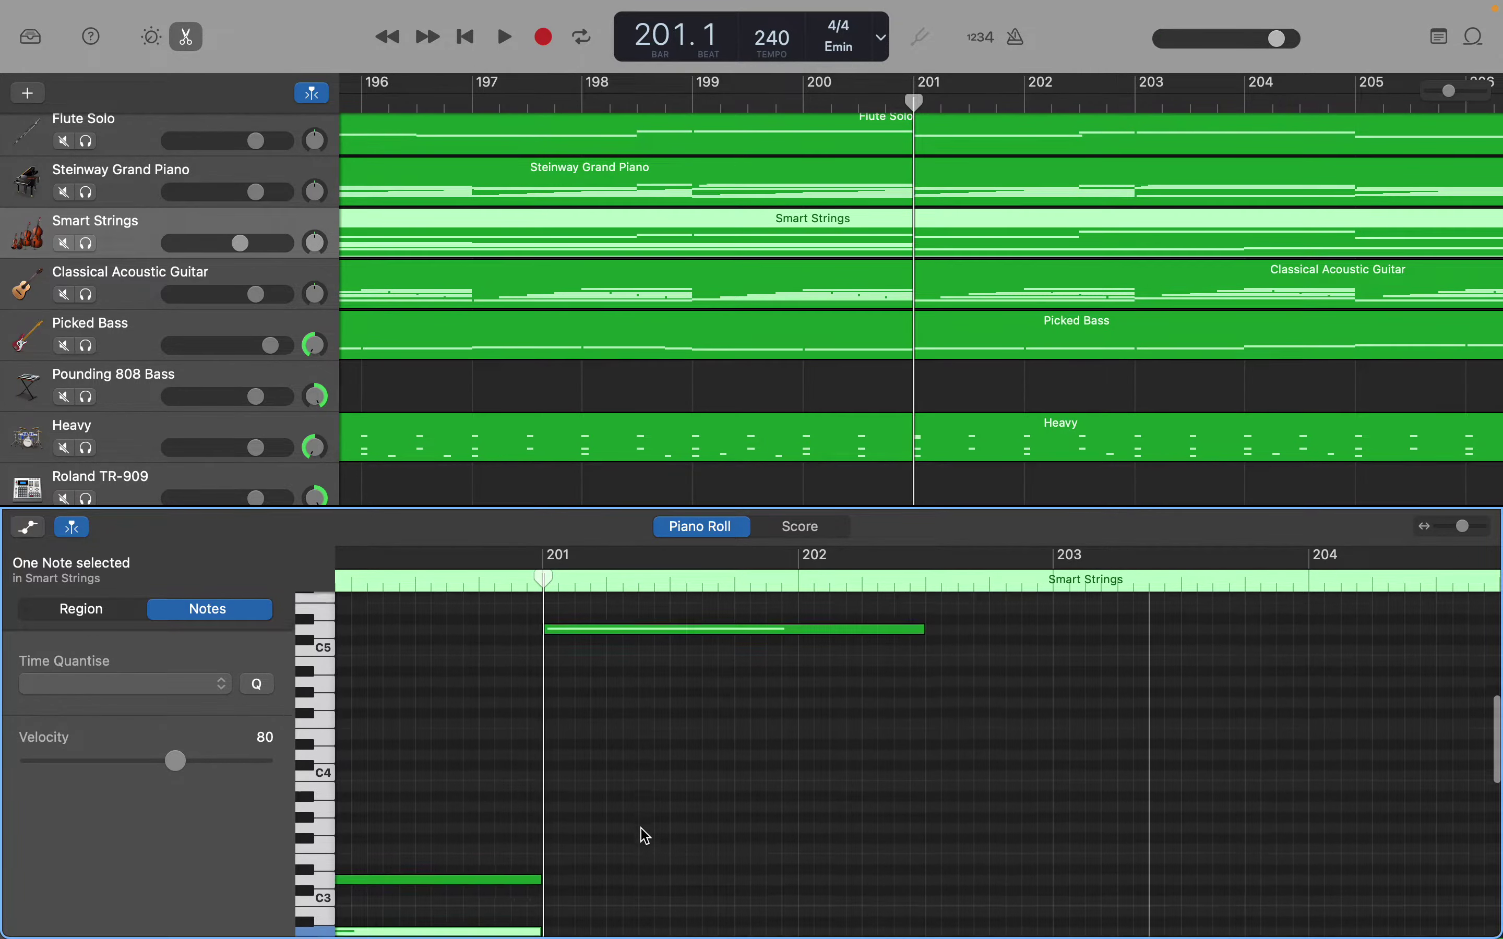
{"action": "right_click", "coordinate": [555, 814]}
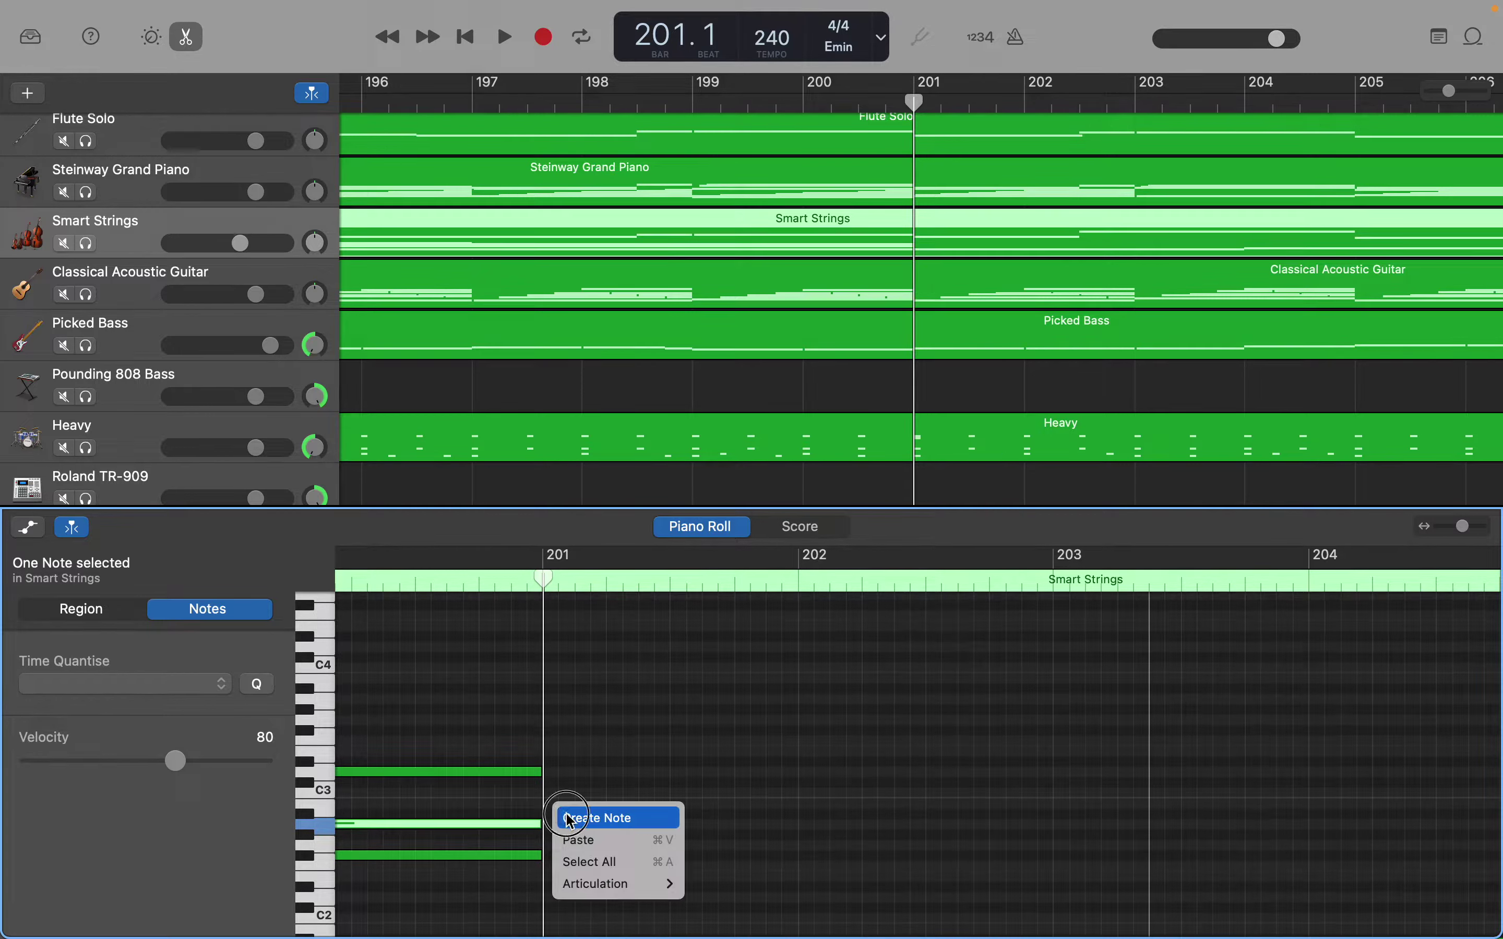
{"action": "left_click", "coordinate": [568, 812]}
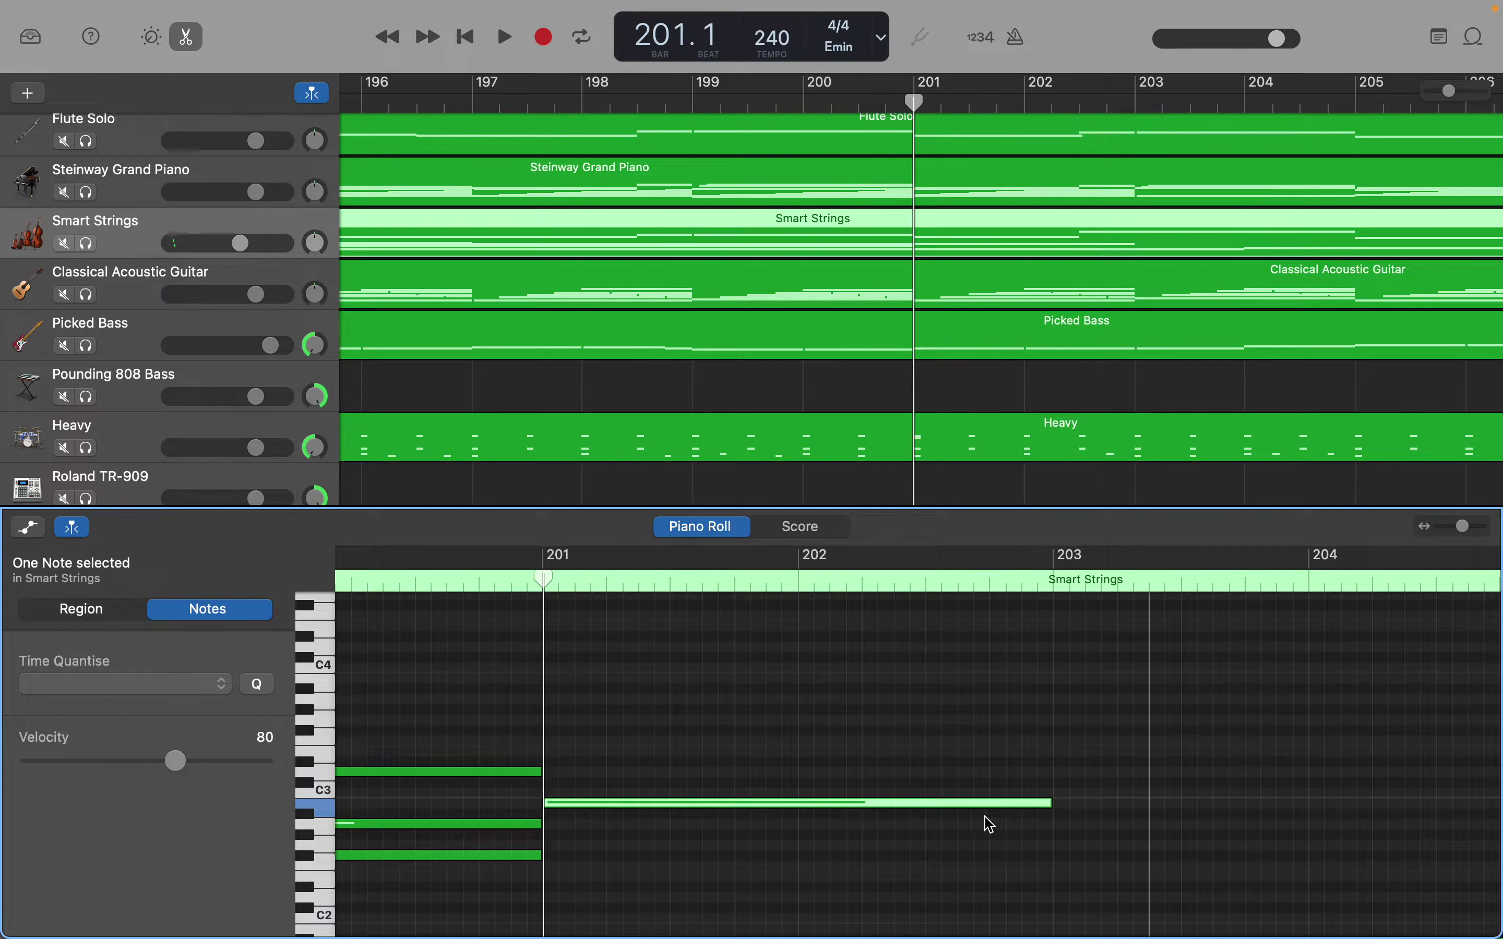
Extend the F#2 chord note that ends at bar 201 so it ends at bar 203
{"action": "scroll", "coordinate": [758, 838], "scroll_direction": "up", "scroll_amount": 5}
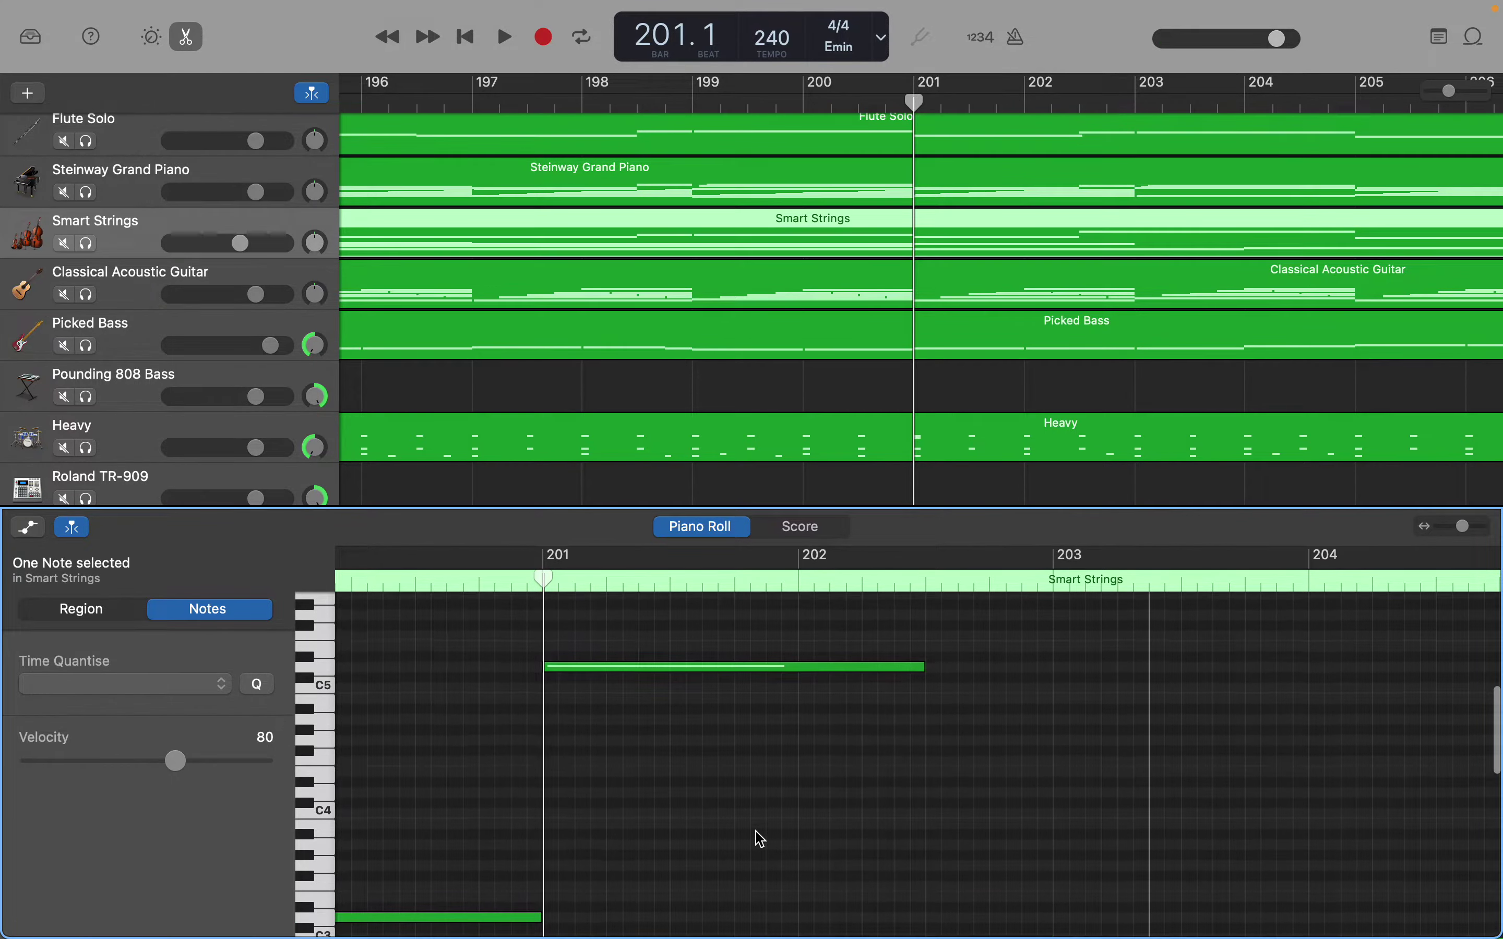
{"action": "scroll", "coordinate": [760, 838], "scroll_direction": "up", "scroll_amount": 6}
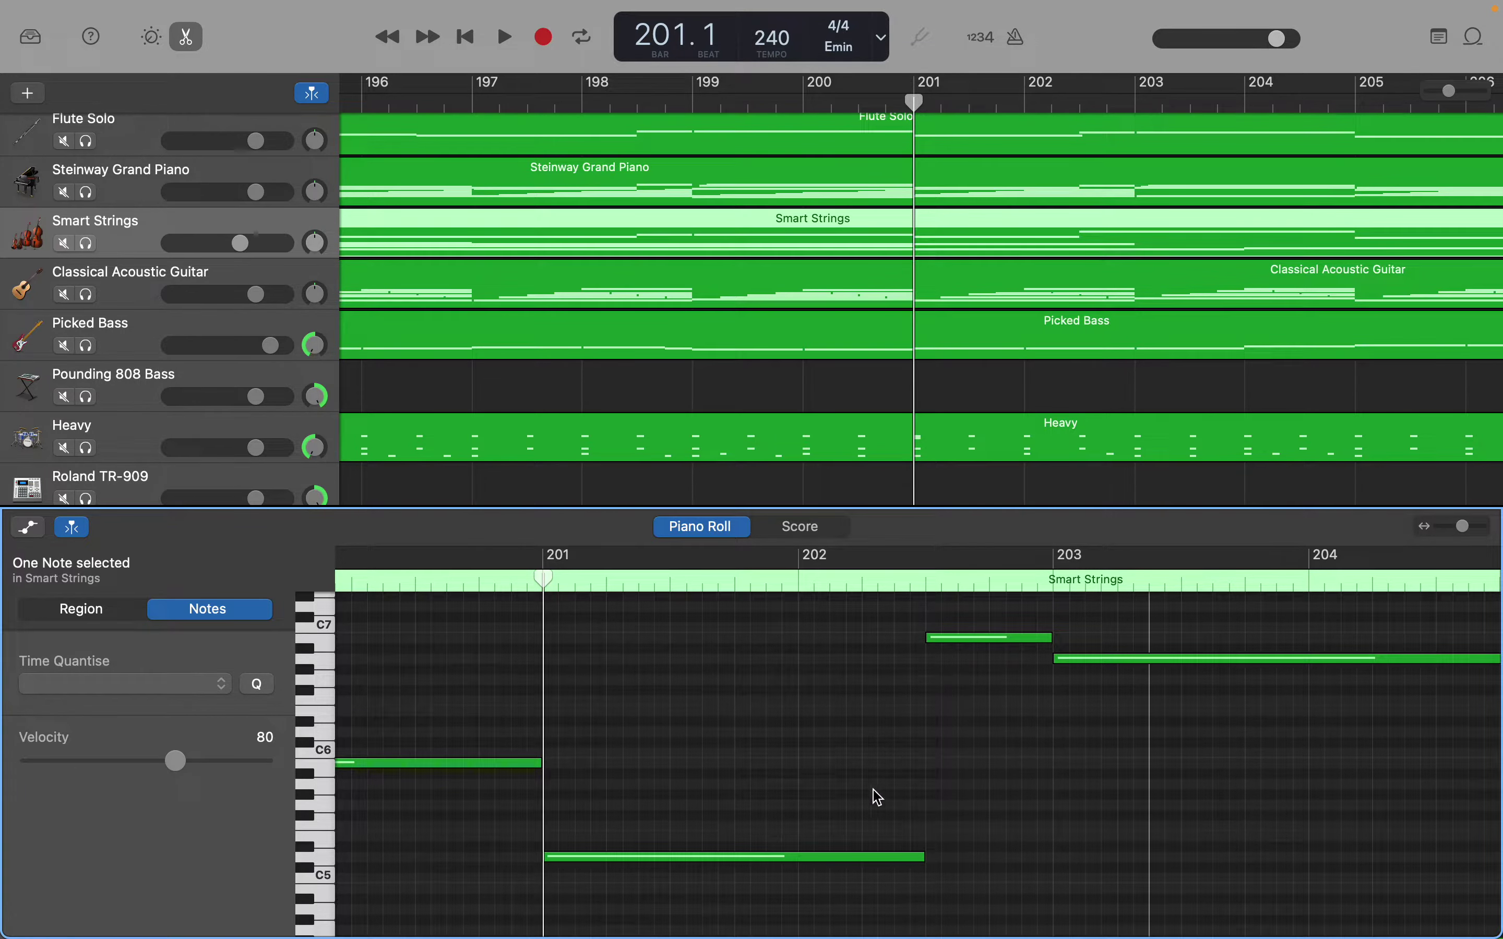
{"action": "scroll", "coordinate": [828, 839], "scroll_direction": "down", "scroll_amount": 8}
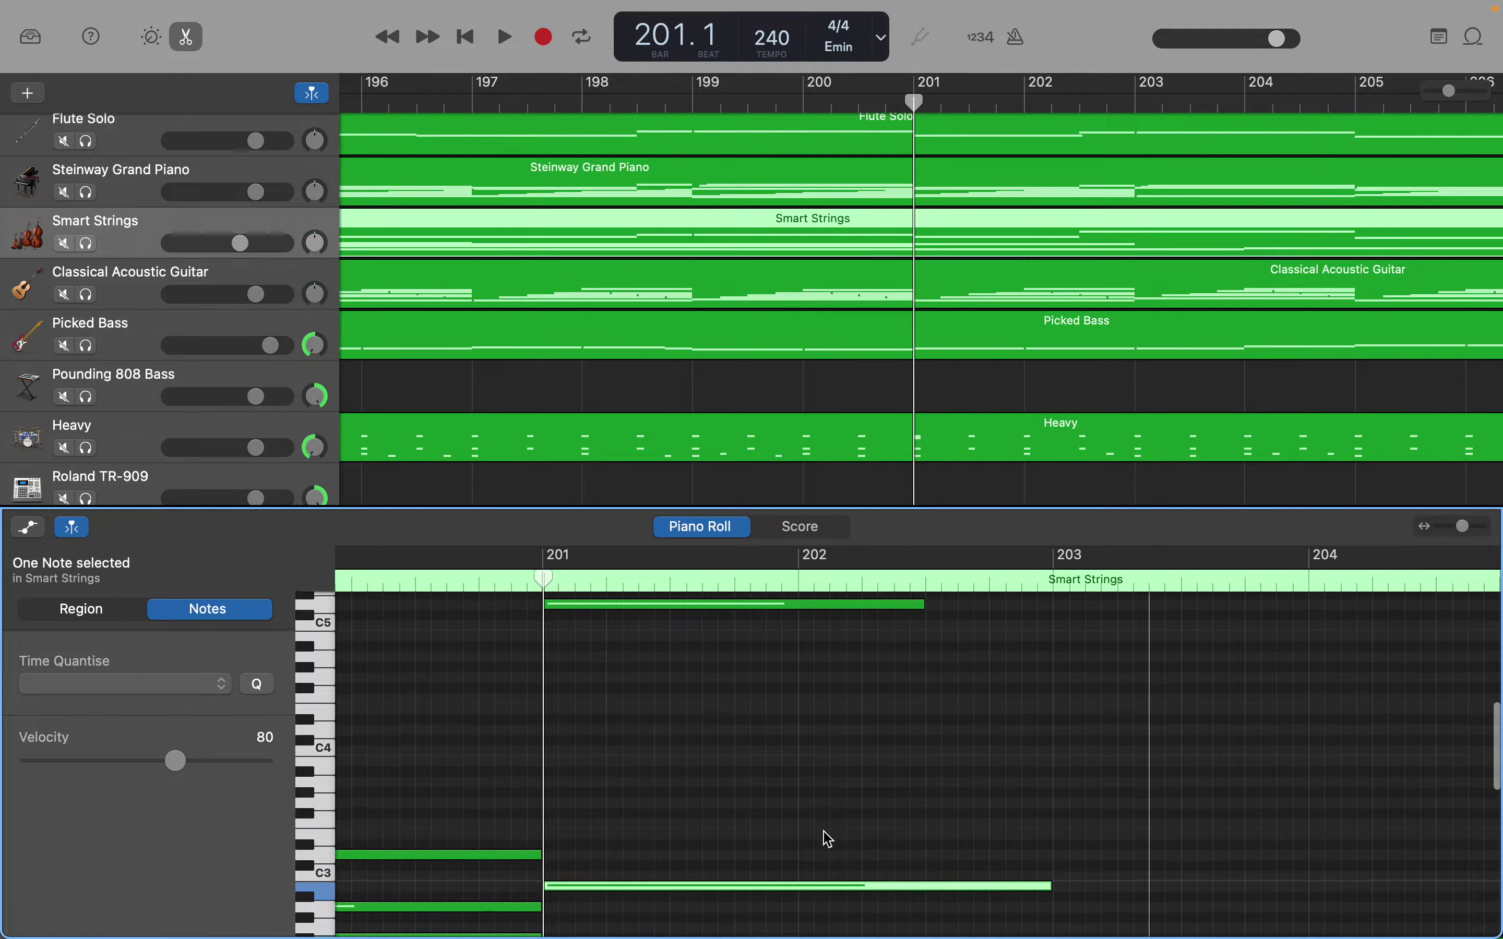
{"action": "scroll", "coordinate": [827, 838], "scroll_direction": "down", "scroll_amount": 2}
{"action": "scroll", "coordinate": [827, 838], "scroll_direction": "down", "scroll_amount": 1}
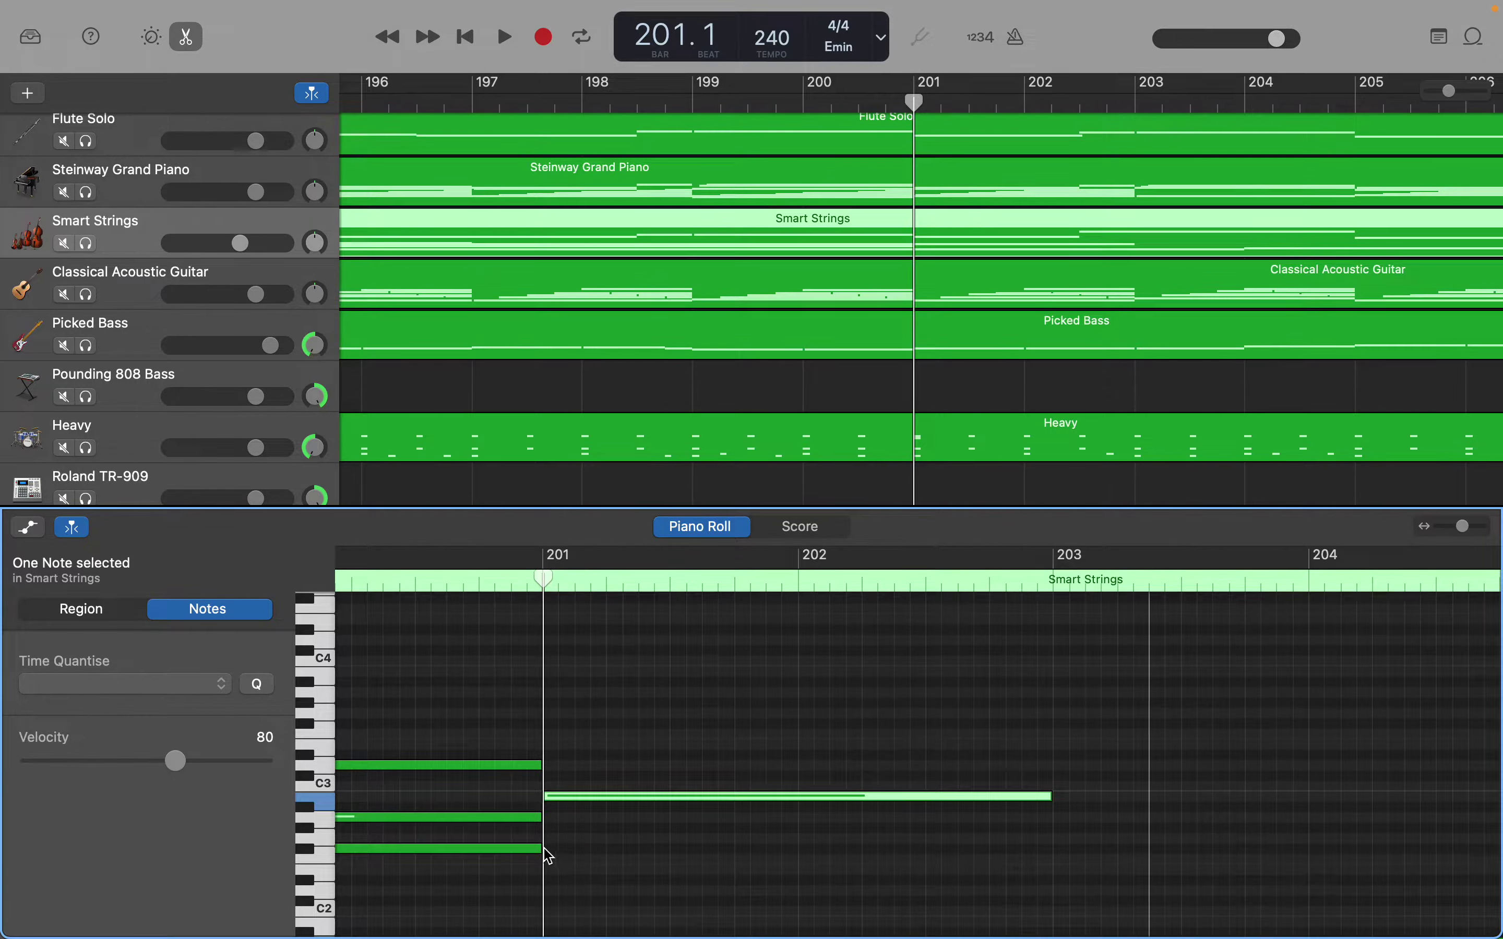
{"action": "left_click_drag", "start_coordinate": [539, 849], "coordinate": [1049, 870]}
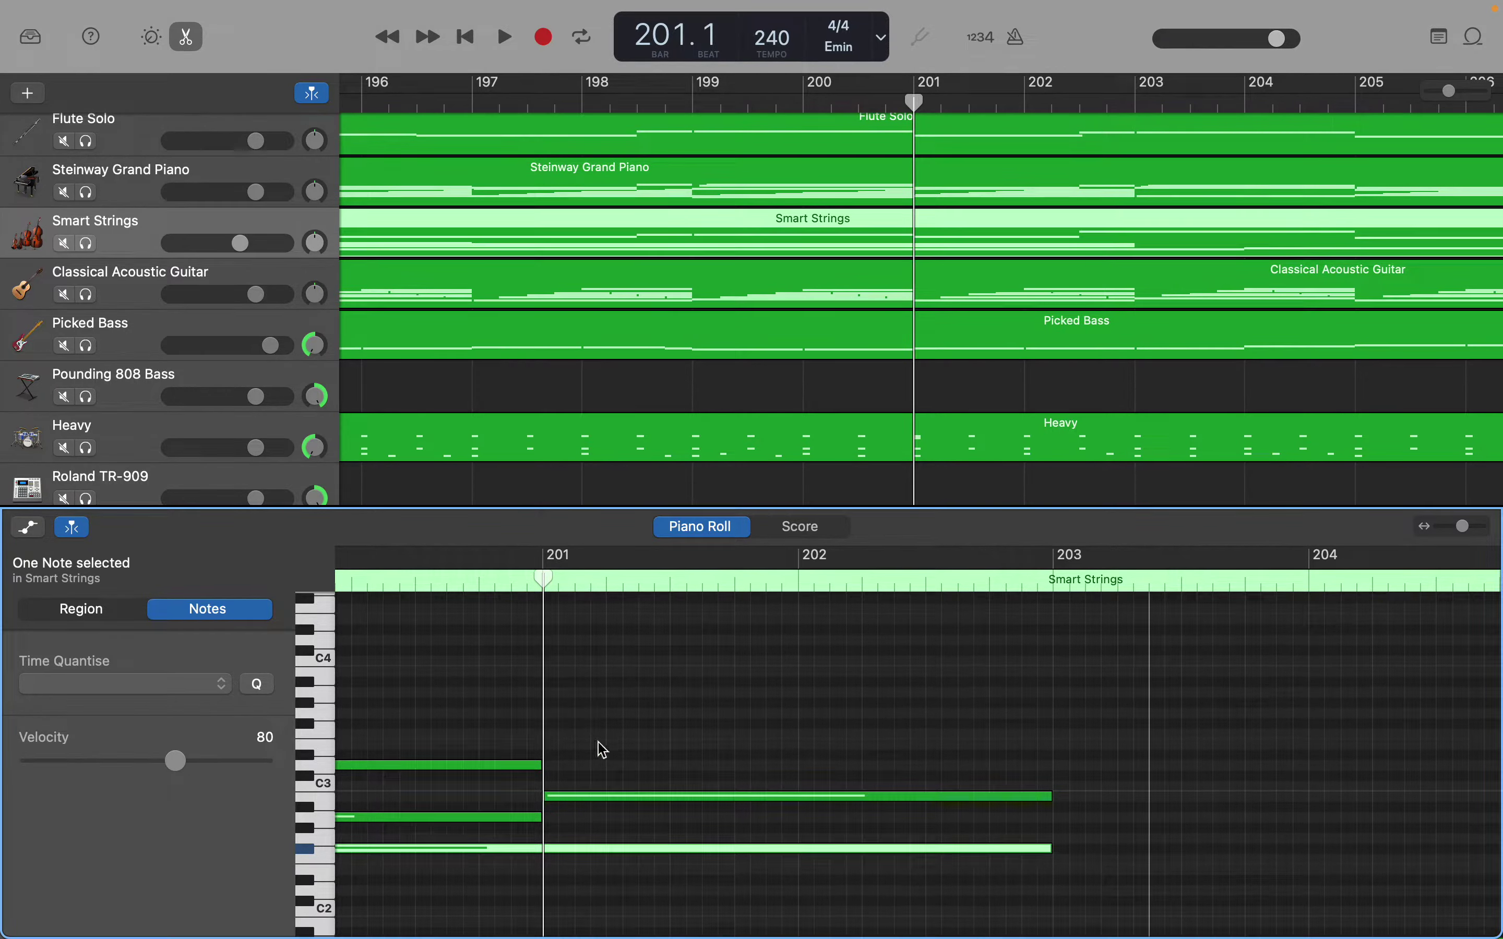
Add an A3 chord note at bar 201 and shorten it to end at bar 203
{"action": "right_click", "coordinate": [556, 704]}
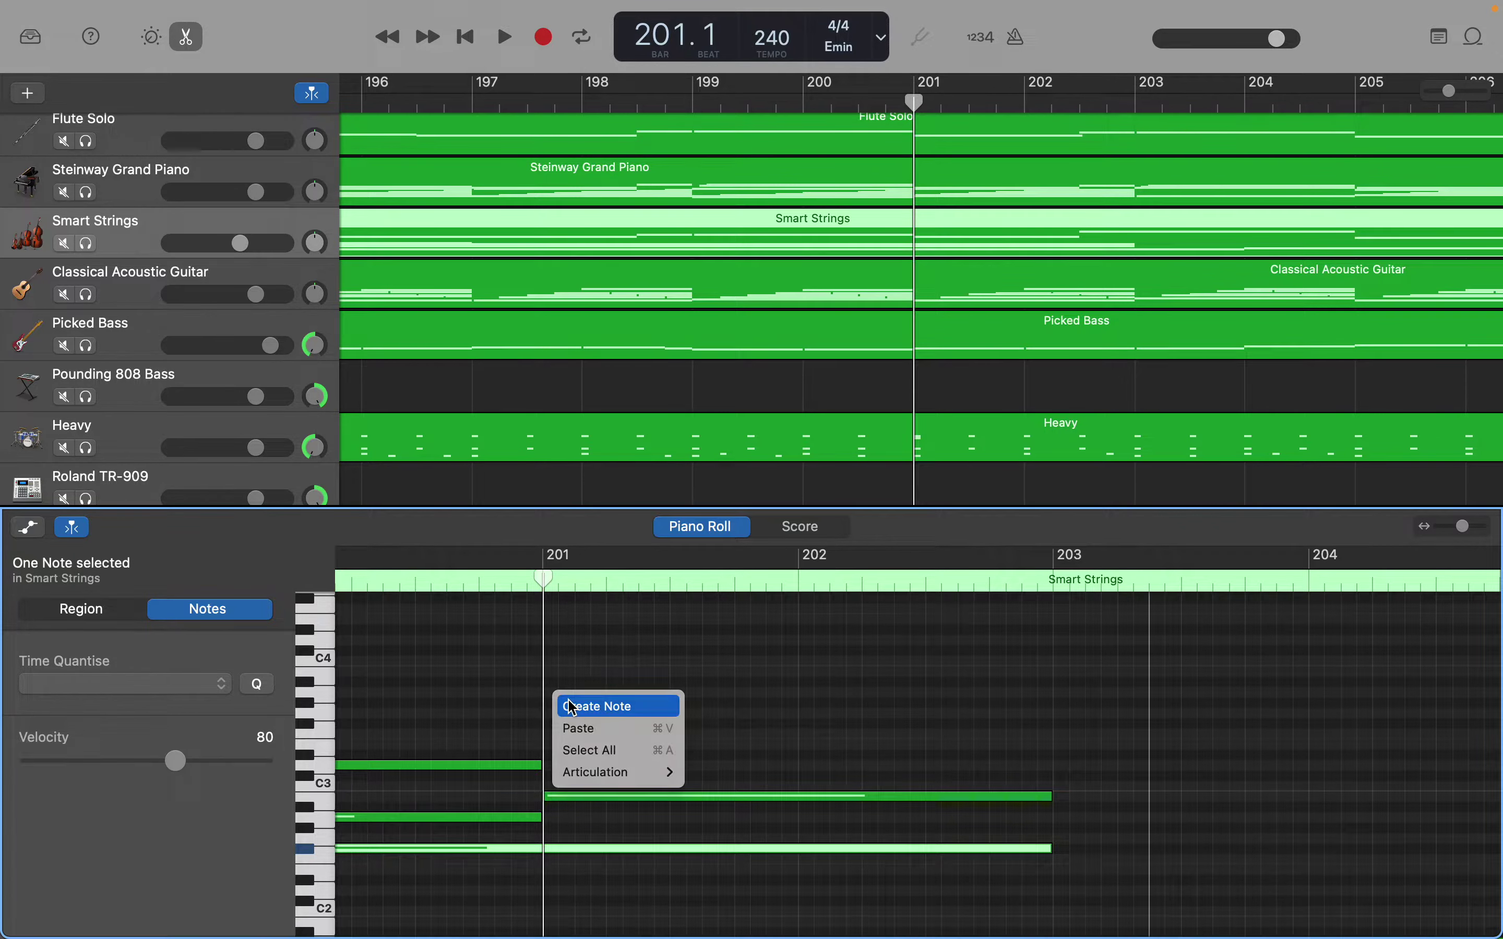
{"action": "left_click", "coordinate": [571, 705]}
{"action": "scroll", "coordinate": [1091, 769], "scroll_direction": "right", "scroll_amount": 10}
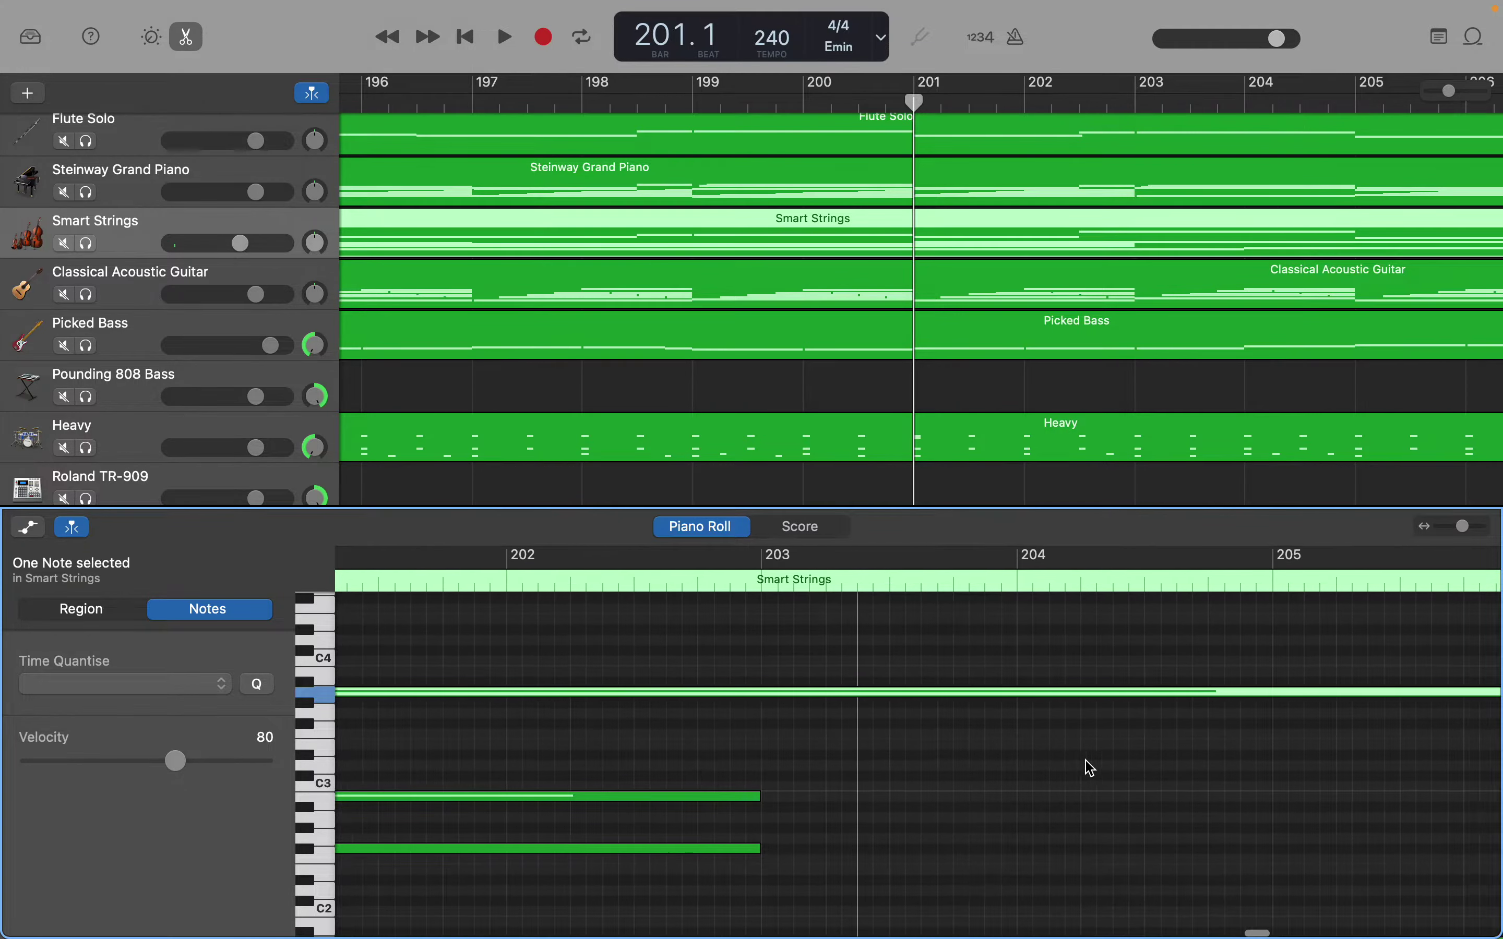
{"action": "scroll", "coordinate": [1091, 769], "scroll_direction": "right", "scroll_amount": 2}
{"action": "scroll", "coordinate": [1091, 768], "scroll_direction": "down", "scroll_amount": 1}
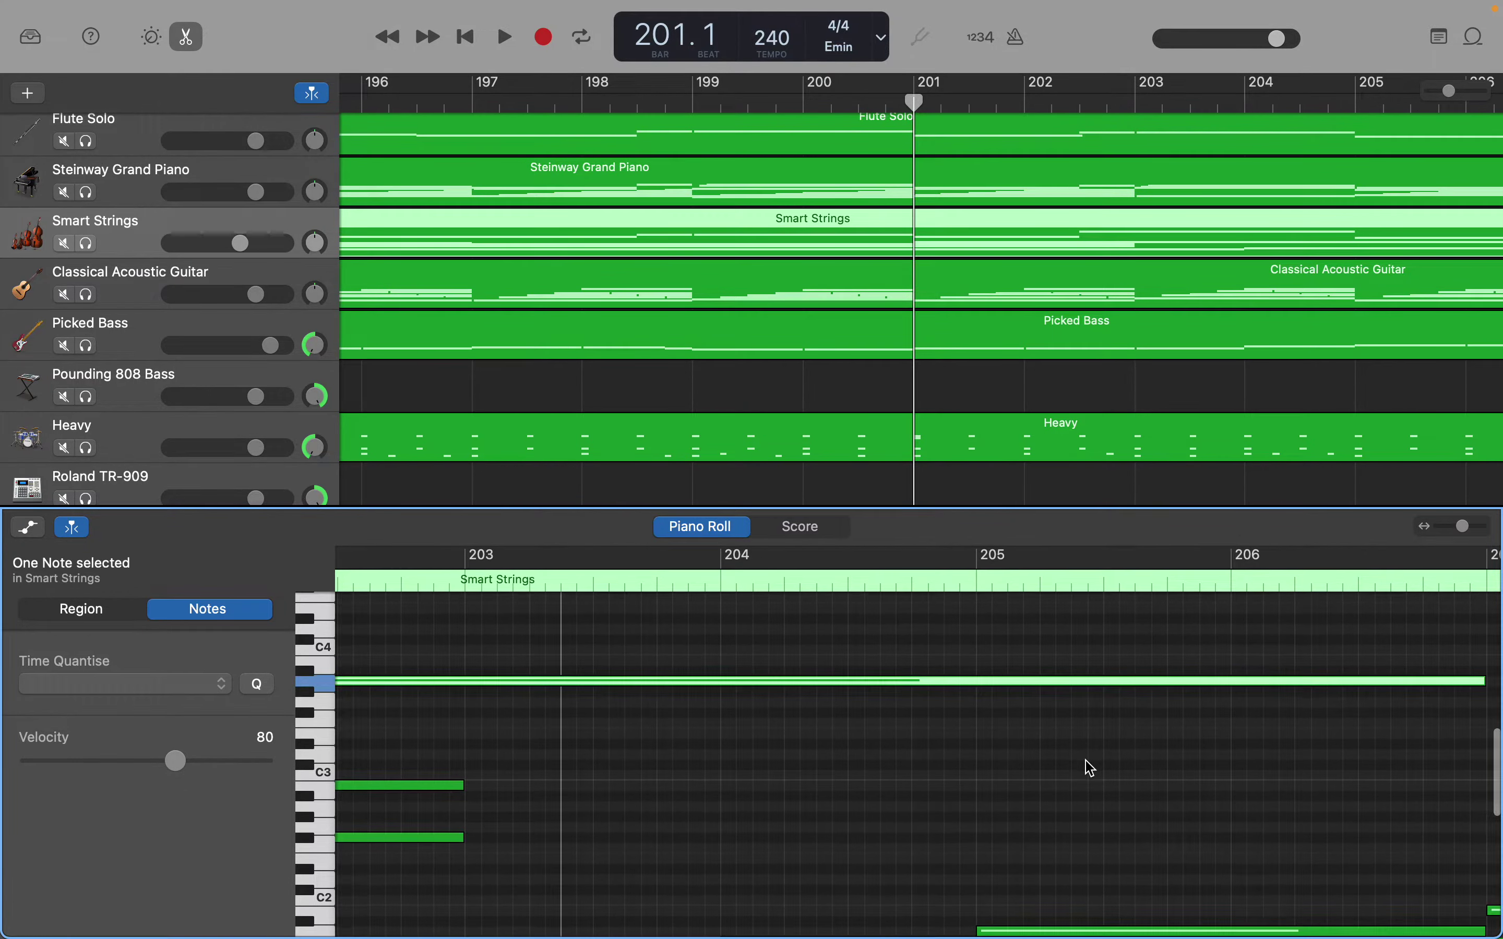
{"action": "left_click_drag", "start_coordinate": [1466, 689], "coordinate": [410, 684]}
{"action": "scroll", "coordinate": [416, 691], "scroll_direction": "left", "scroll_amount": 10}
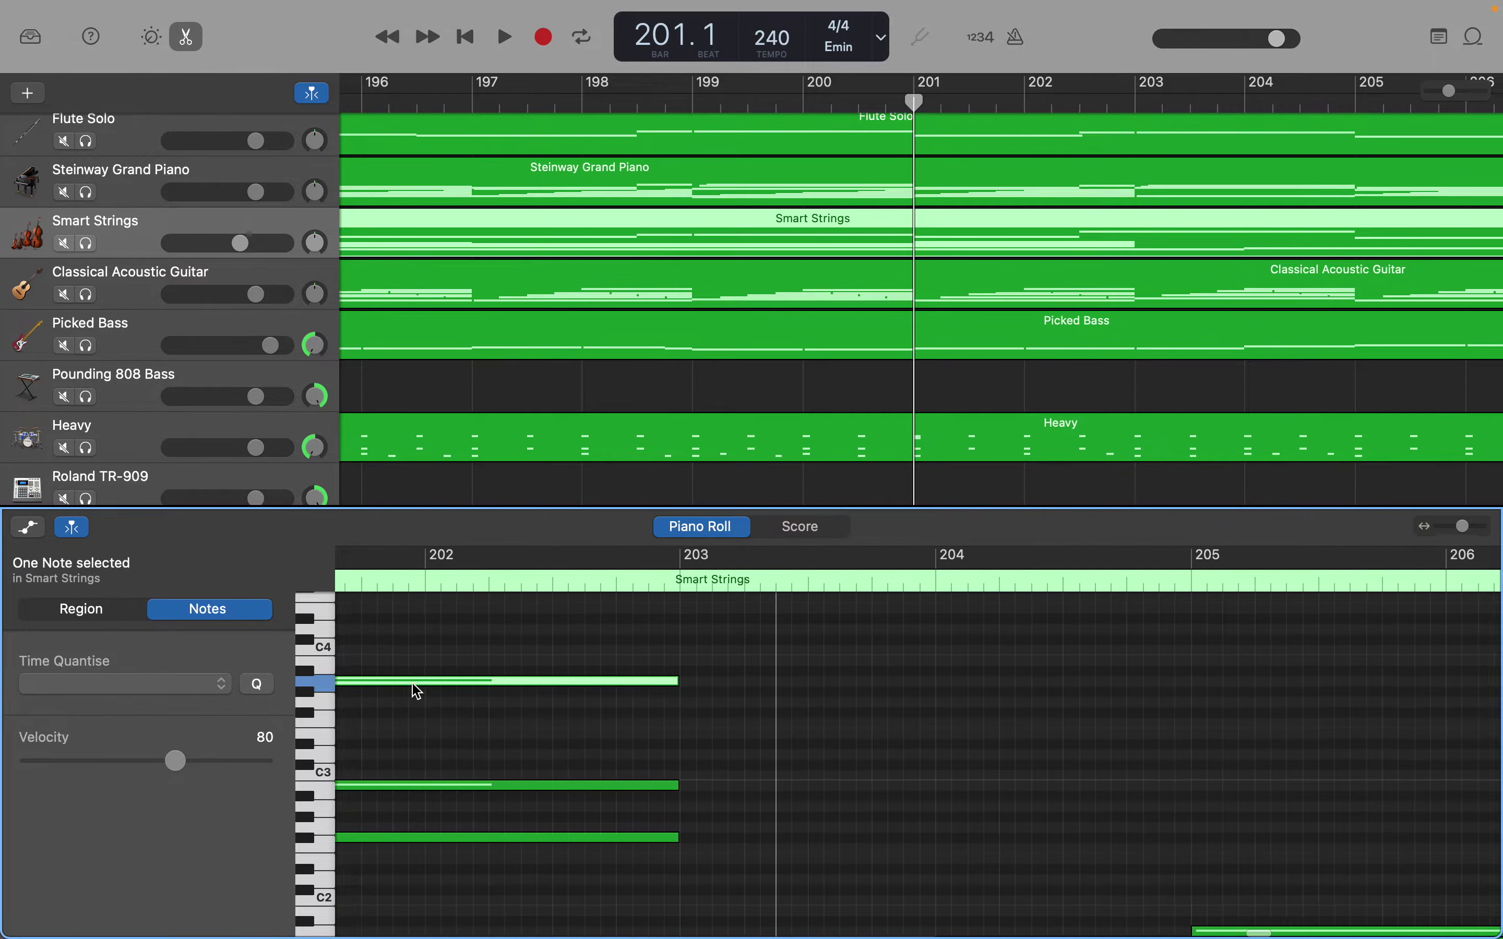
{"action": "scroll", "coordinate": [415, 691], "scroll_direction": "left", "scroll_amount": 2}
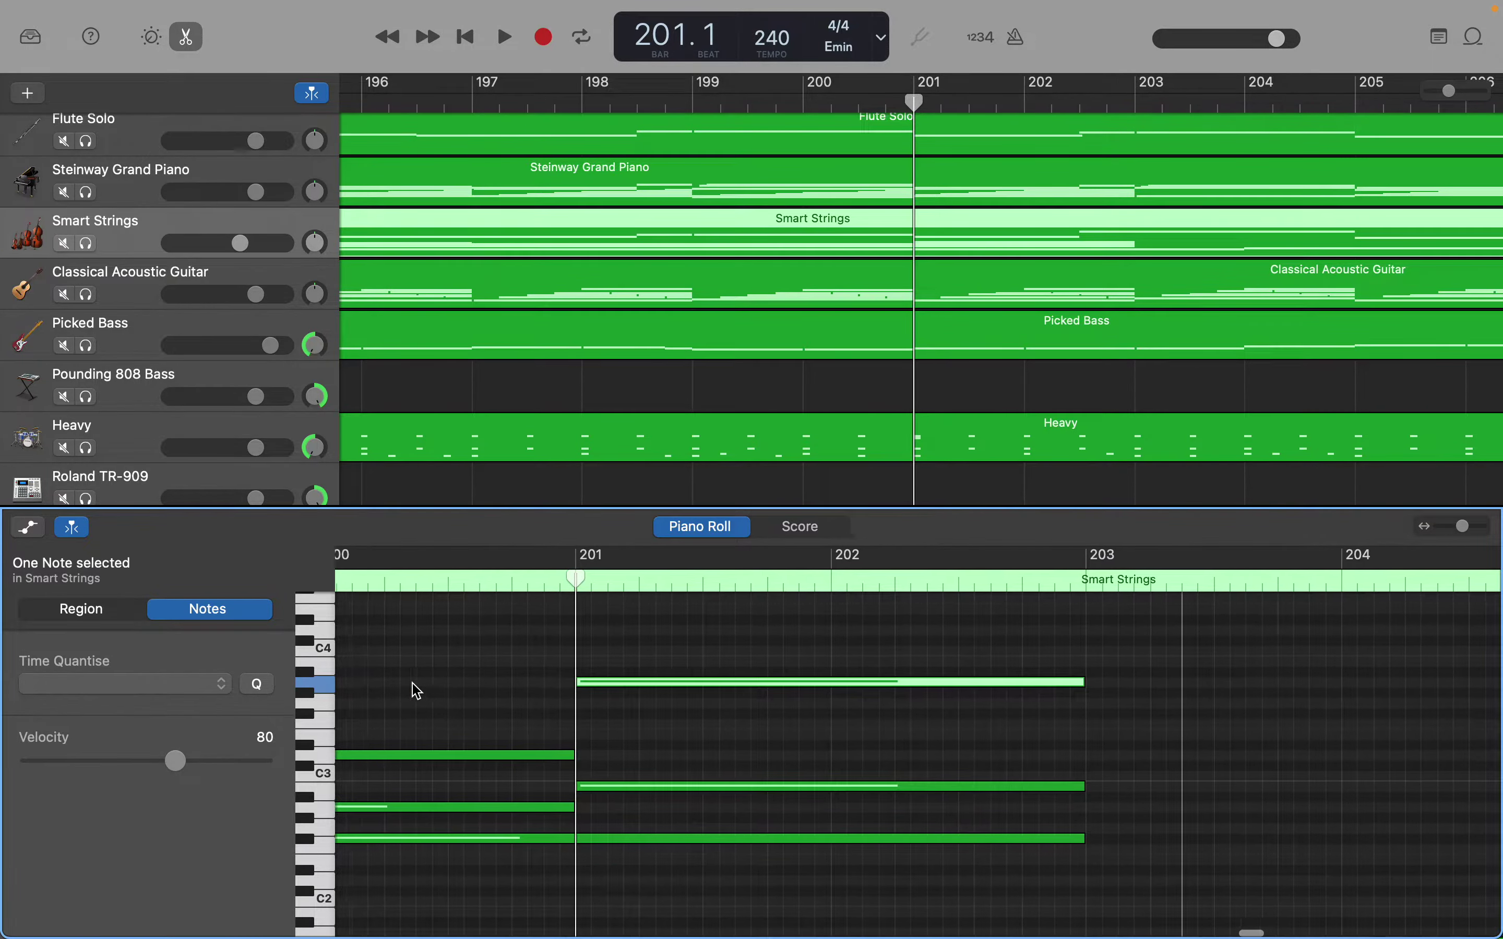
Shorten the B2 chord note at bar 201 to end at beat 3 of bar 202
{"action": "scroll", "coordinate": [416, 691], "scroll_direction": "up", "scroll_amount": 10}
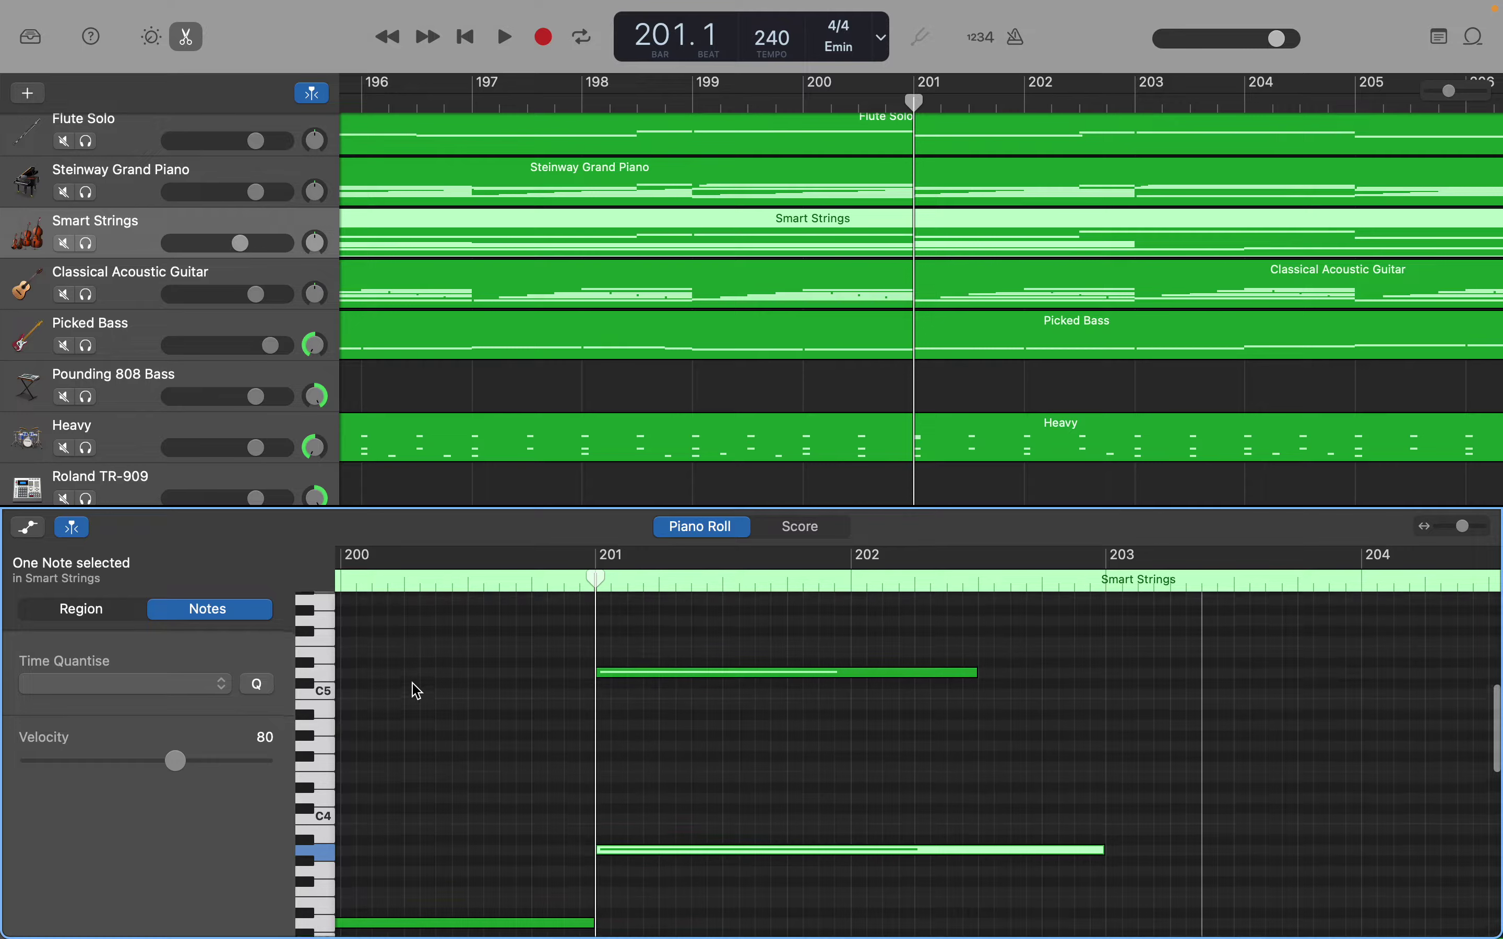
{"action": "scroll", "coordinate": [416, 691], "scroll_direction": "up", "scroll_amount": 4}
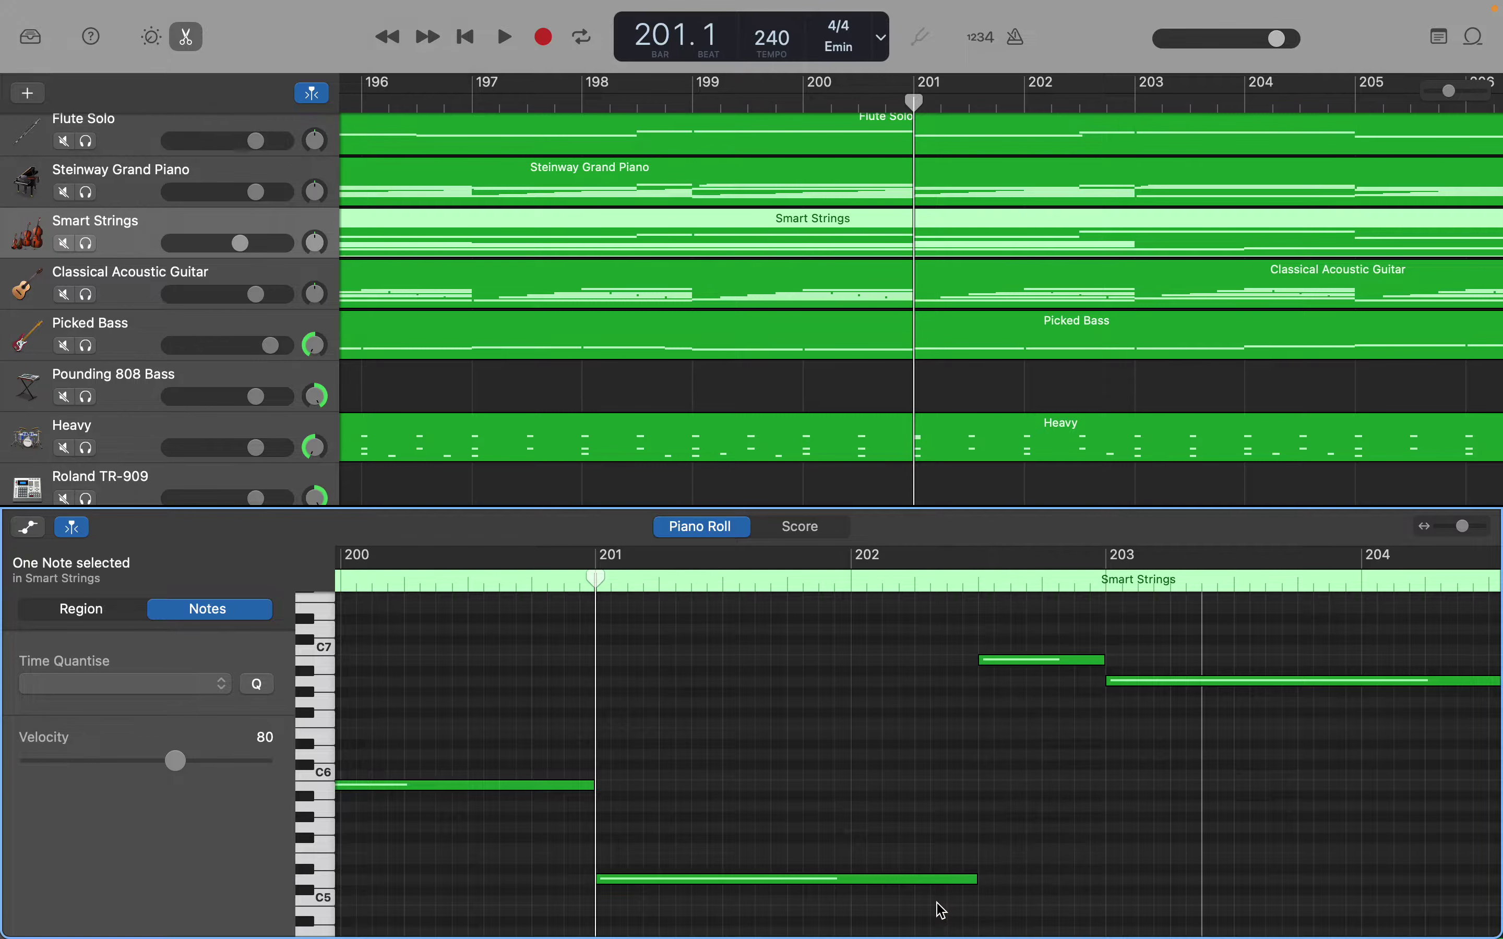
{"action": "scroll", "coordinate": [941, 910], "scroll_direction": "down", "scroll_amount": 15}
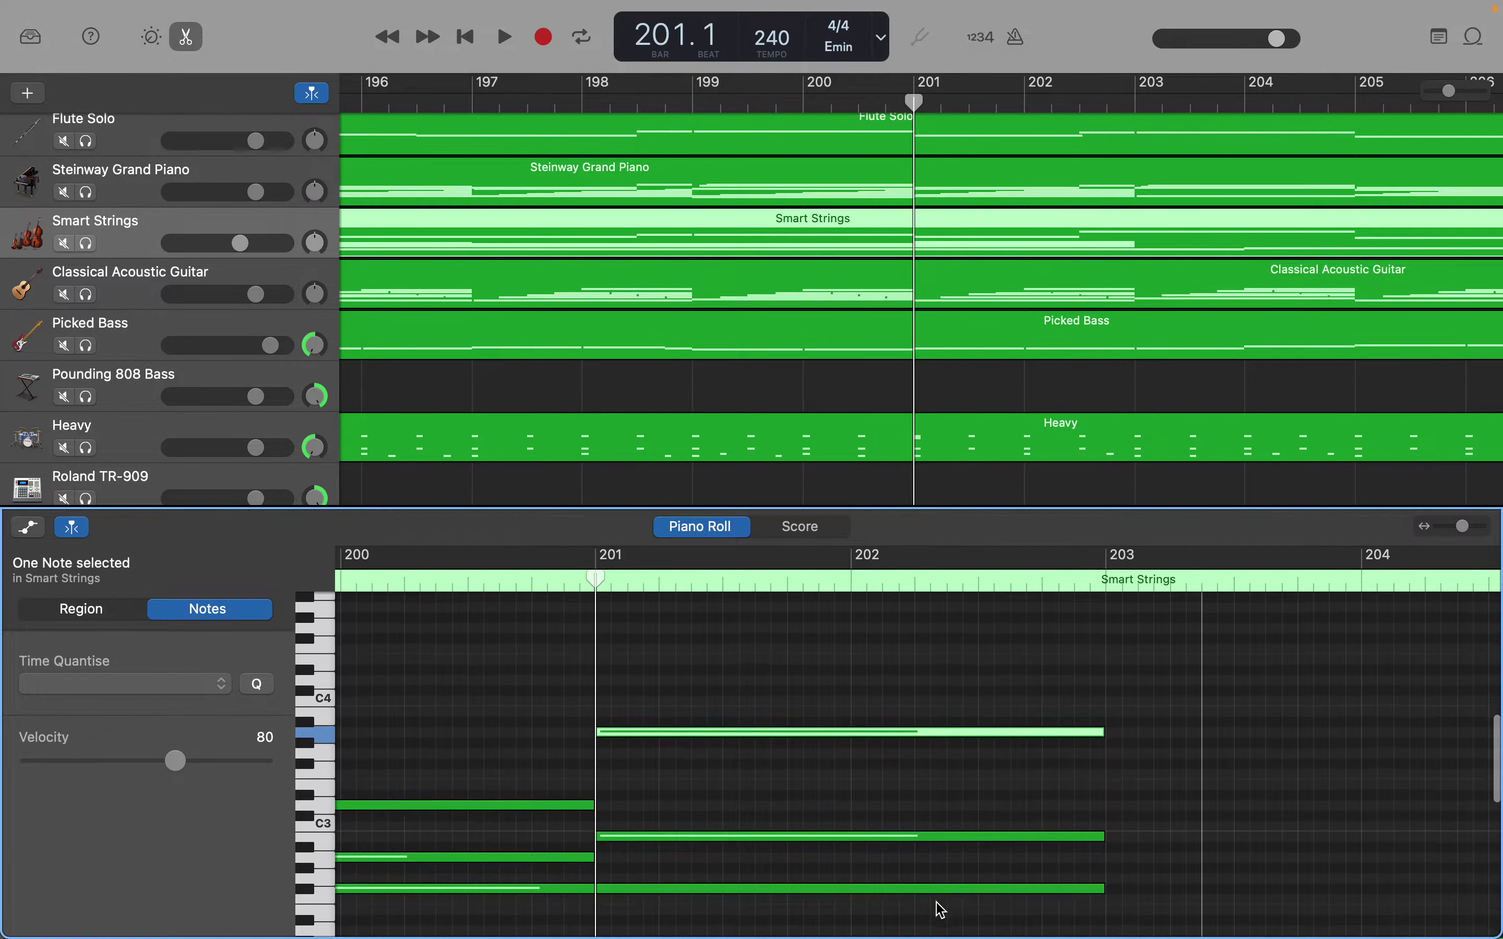
{"action": "scroll", "coordinate": [941, 911], "scroll_direction": "down", "scroll_amount": 3}
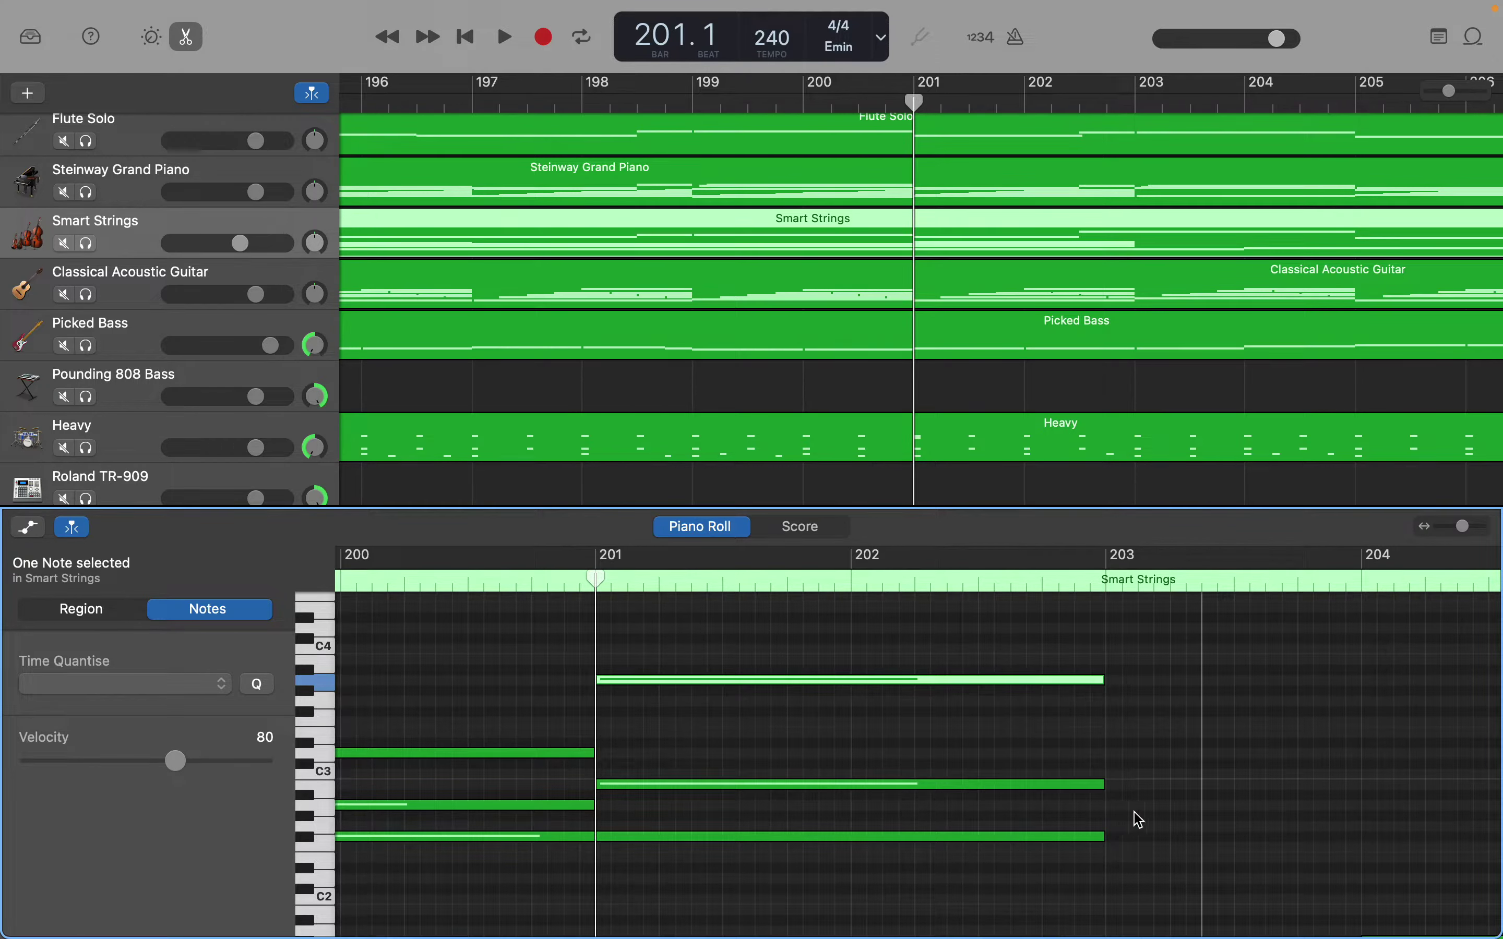
{"action": "left_click_drag", "start_coordinate": [1099, 782], "coordinate": [976, 783]}
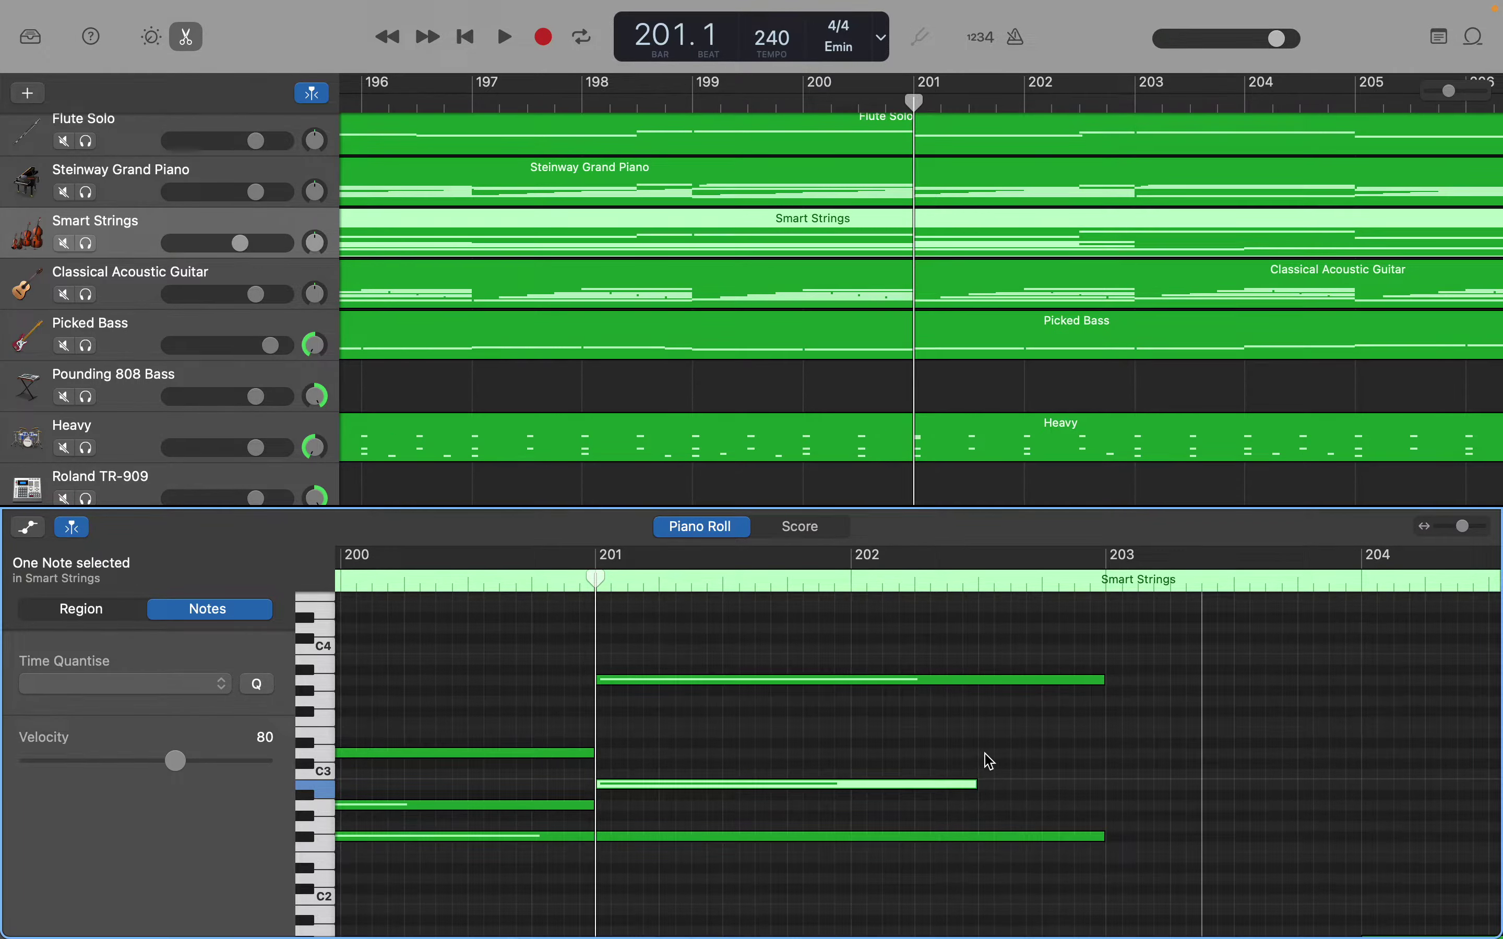
Create a D3 chord note at beat 3 of bar 202 and shorten it to end at bar 203
{"action": "right_click", "coordinate": [989, 760]}
{"action": "left_click", "coordinate": [1017, 762]}
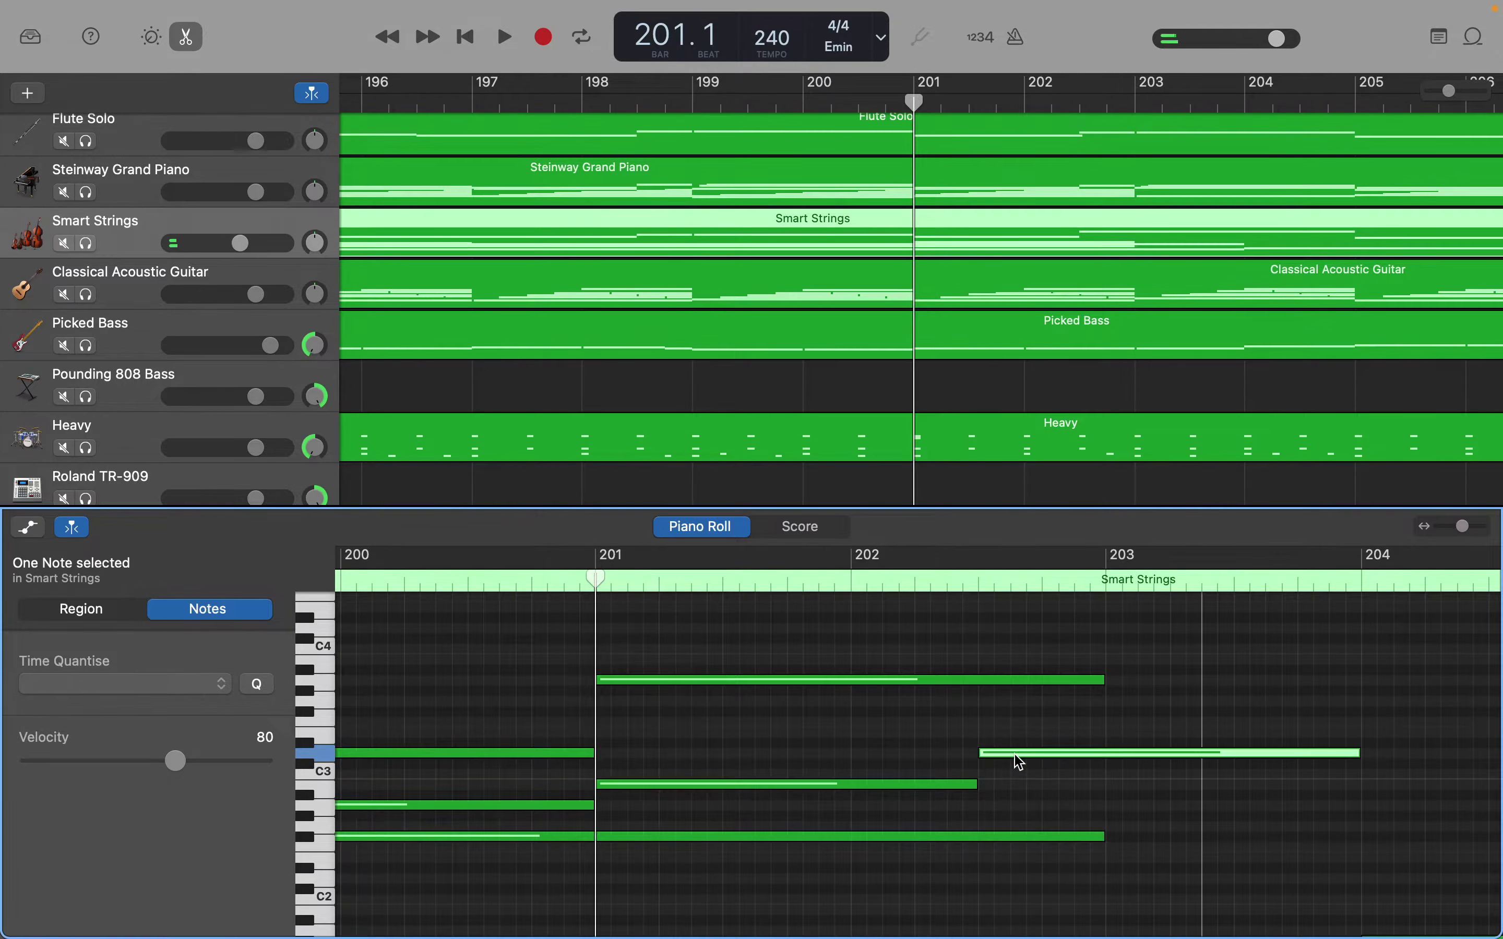
{"action": "left_click_drag", "start_coordinate": [1356, 763], "coordinate": [1111, 757]}
Examine the melody and bass notes between bars 203 and 205 to find fitting chord notes
{"action": "scroll", "coordinate": [1114, 761], "scroll_direction": "right", "scroll_amount": 5}
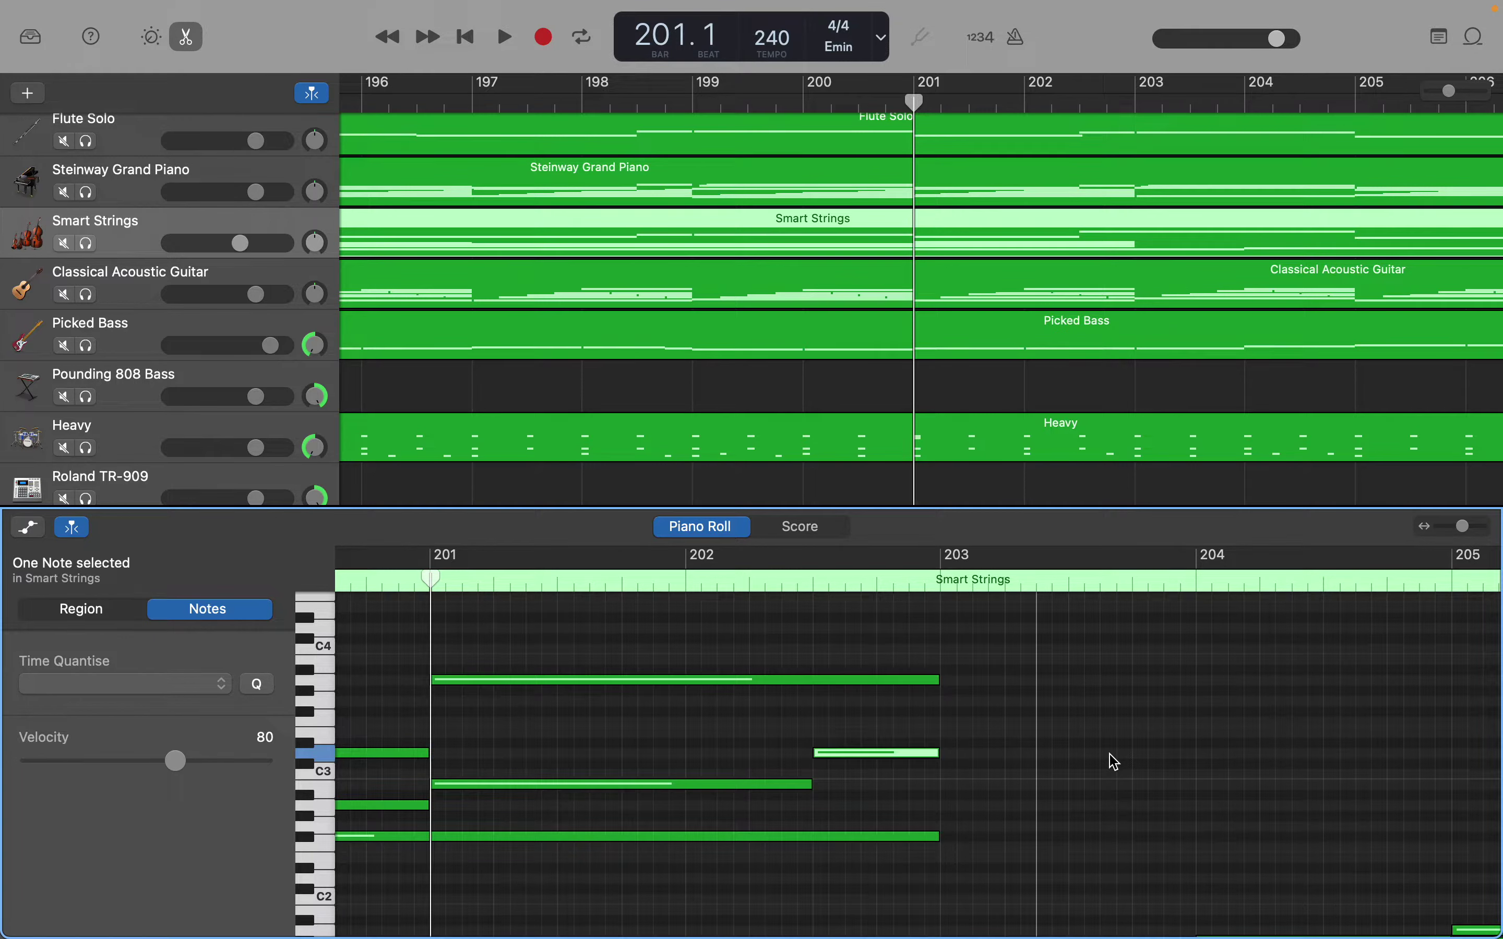
{"action": "scroll", "coordinate": [1114, 761], "scroll_direction": "up", "scroll_amount": 5}
{"action": "scroll", "coordinate": [1115, 761], "scroll_direction": "right", "scroll_amount": 3}
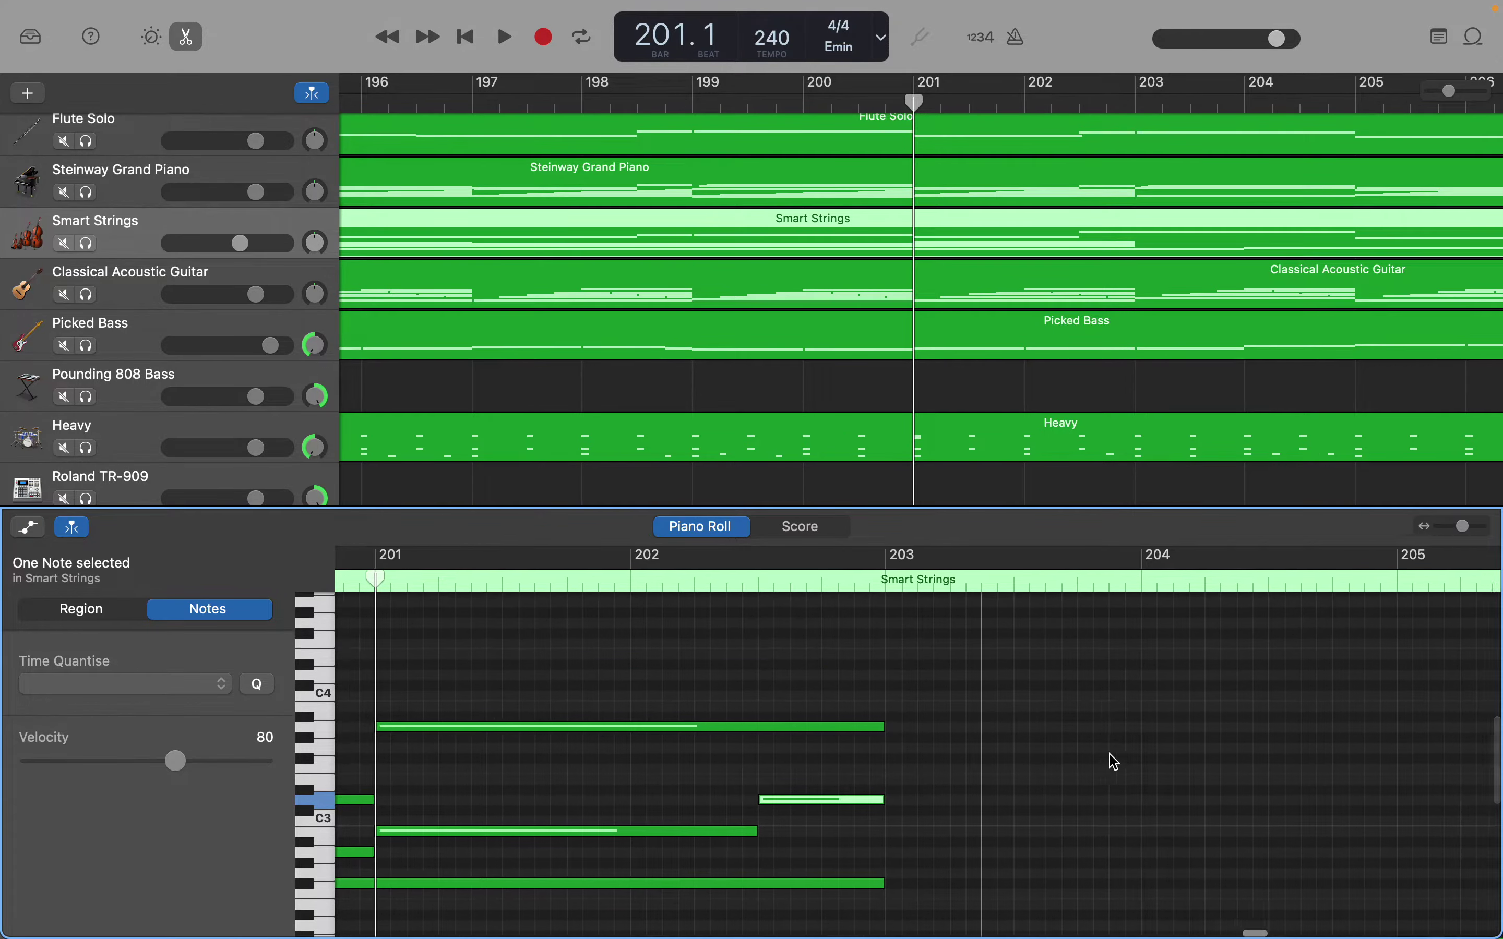
{"action": "scroll", "coordinate": [1114, 761], "scroll_direction": "up", "scroll_amount": 7}
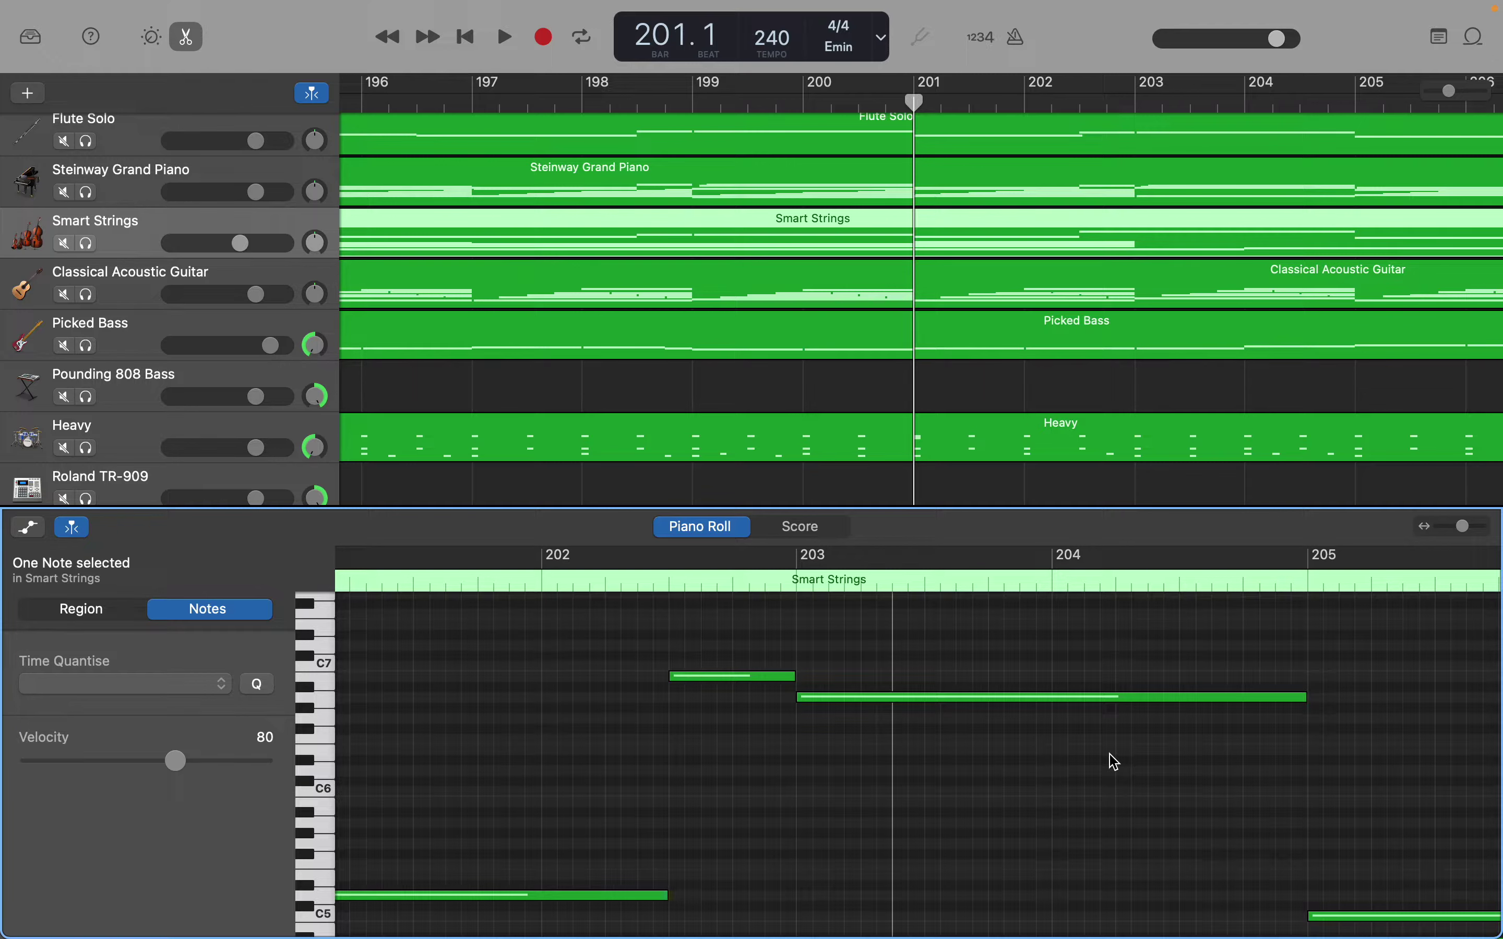
{"action": "scroll", "coordinate": [1110, 754], "scroll_direction": "down", "scroll_amount": 14}
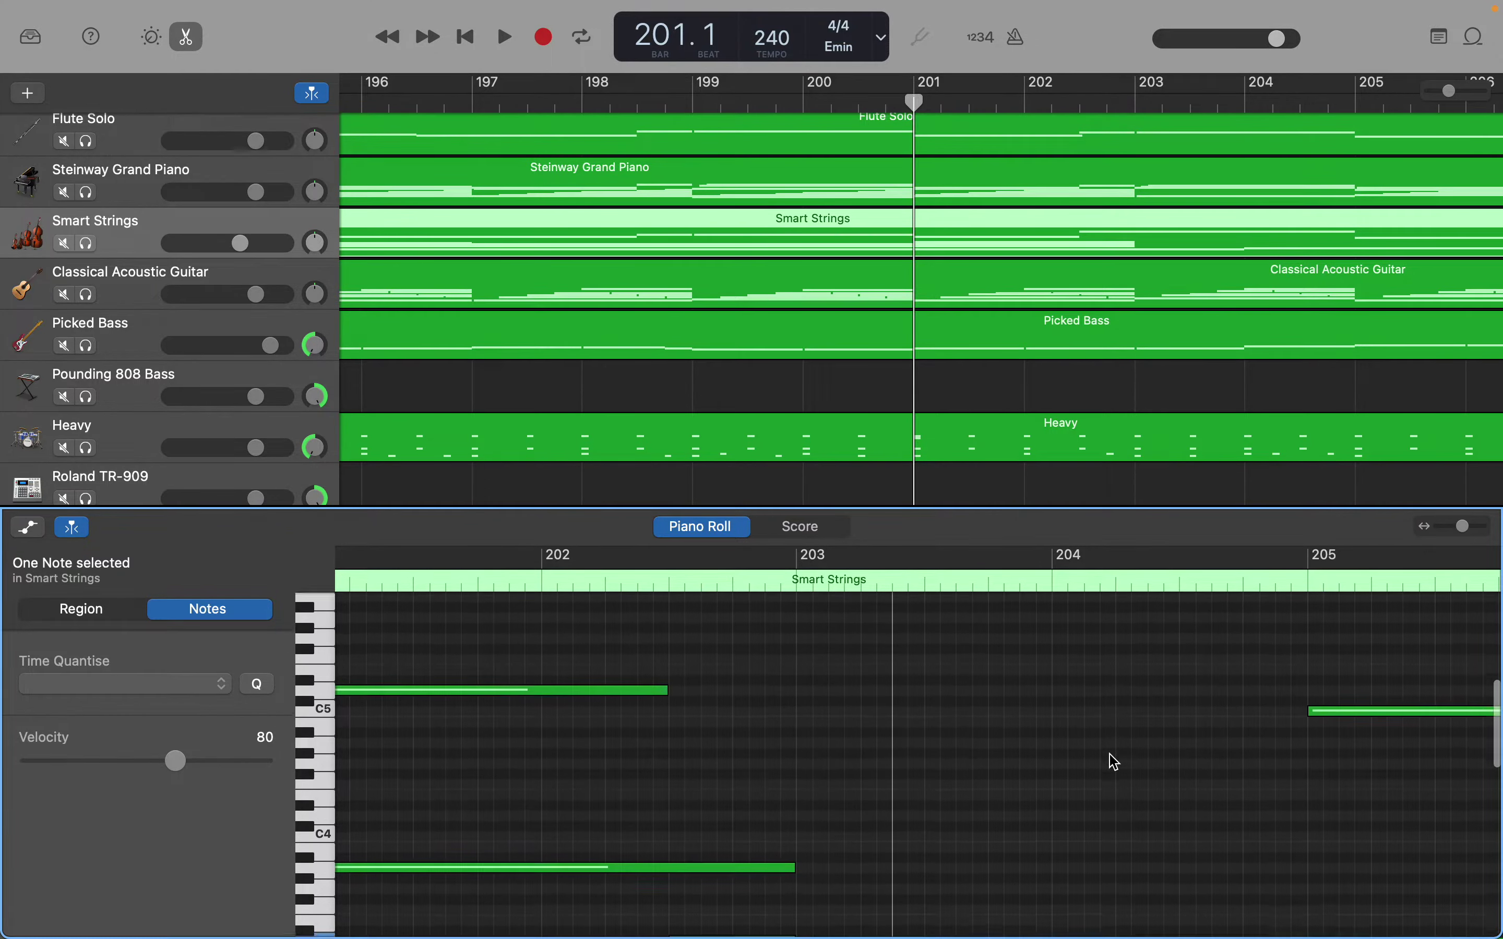
{"action": "scroll", "coordinate": [1114, 761], "scroll_direction": "down", "scroll_amount": 2}
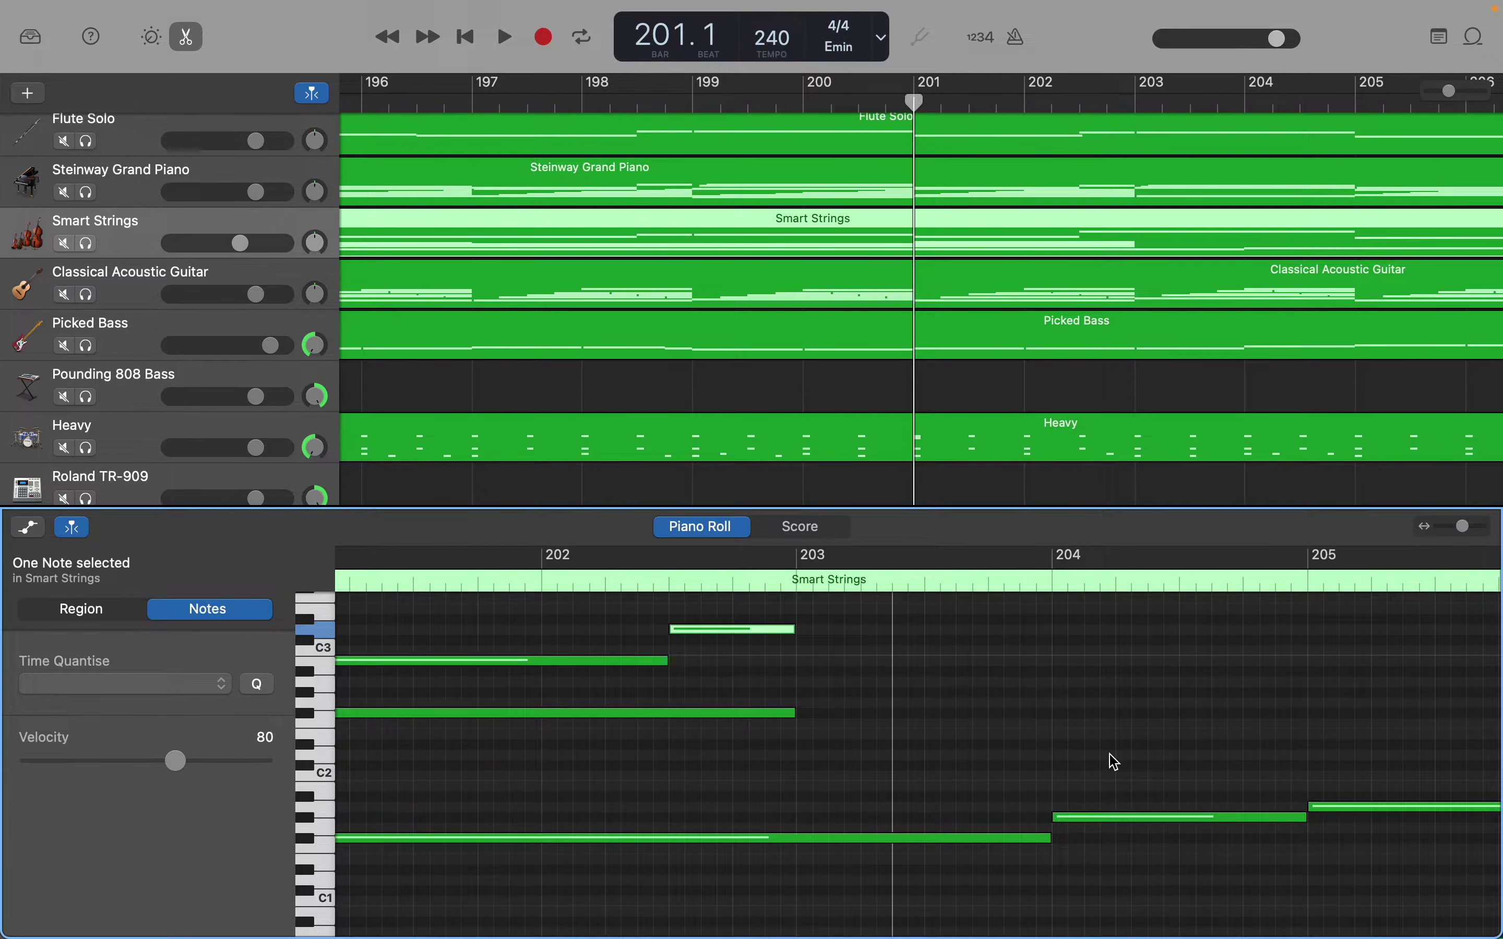
{"action": "mouse_move", "coordinate": [1101, 823]}
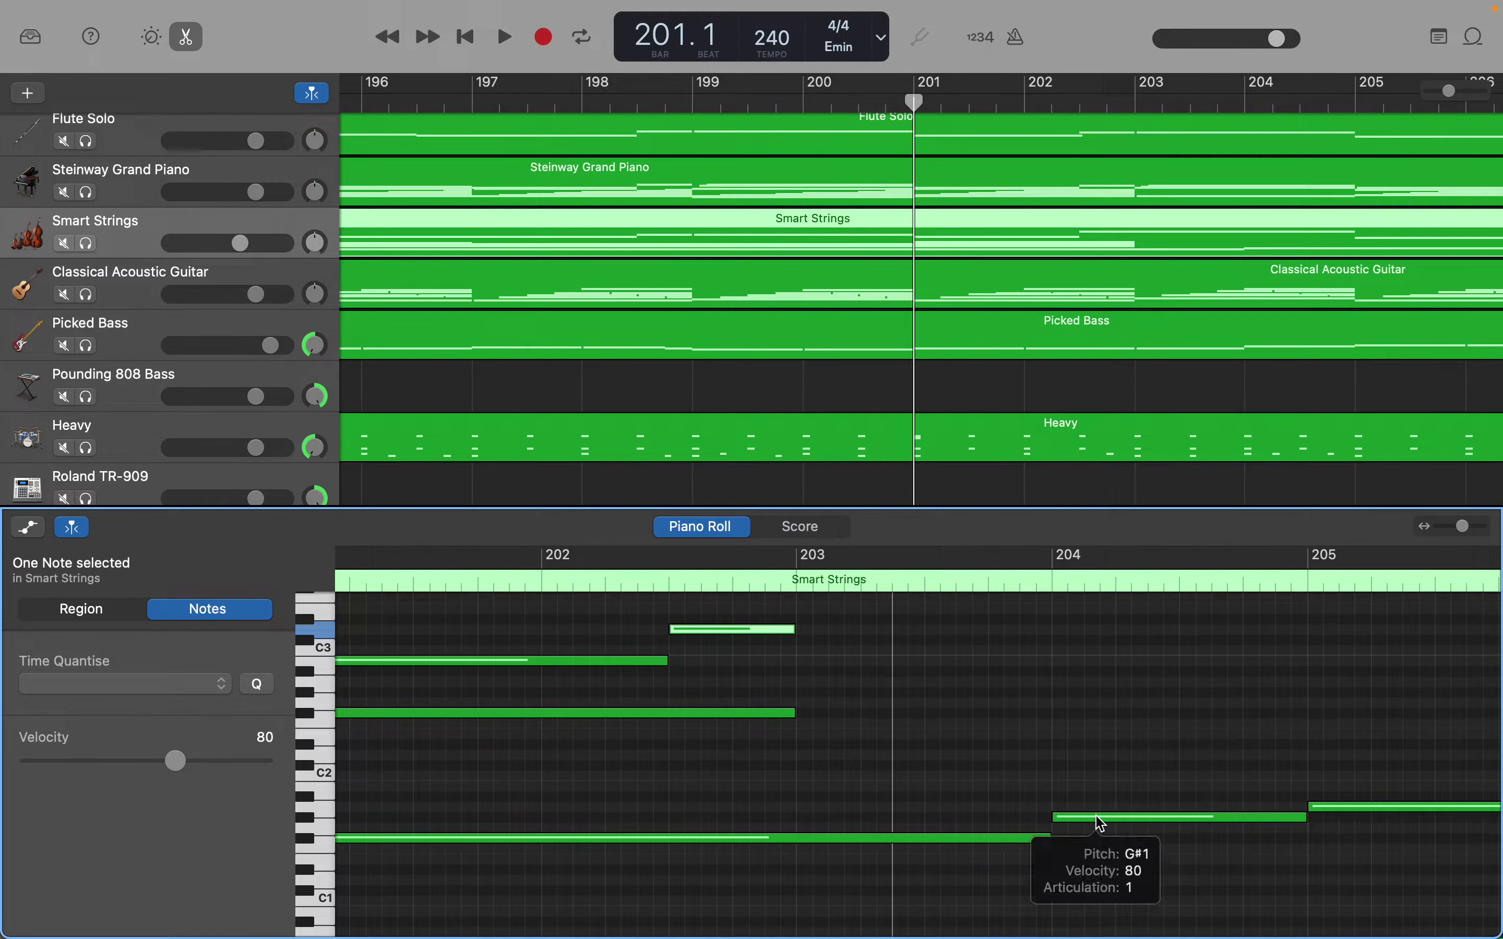
{"action": "scroll", "coordinate": [1101, 823], "scroll_direction": "up", "scroll_amount": 1}
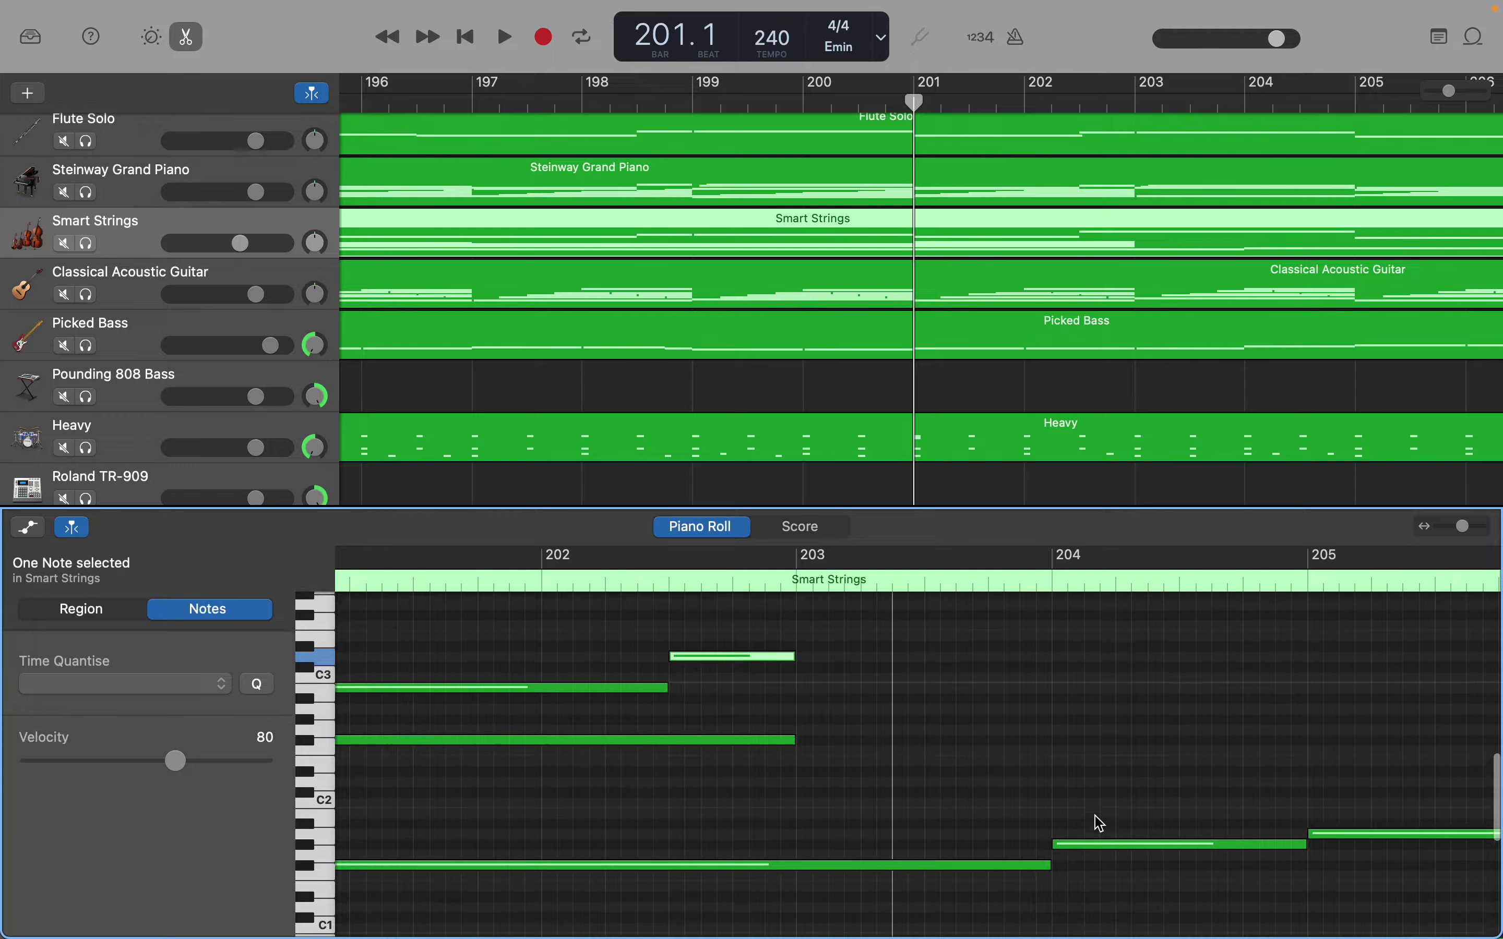
{"action": "scroll", "coordinate": [1101, 823], "scroll_direction": "up", "scroll_amount": 1}
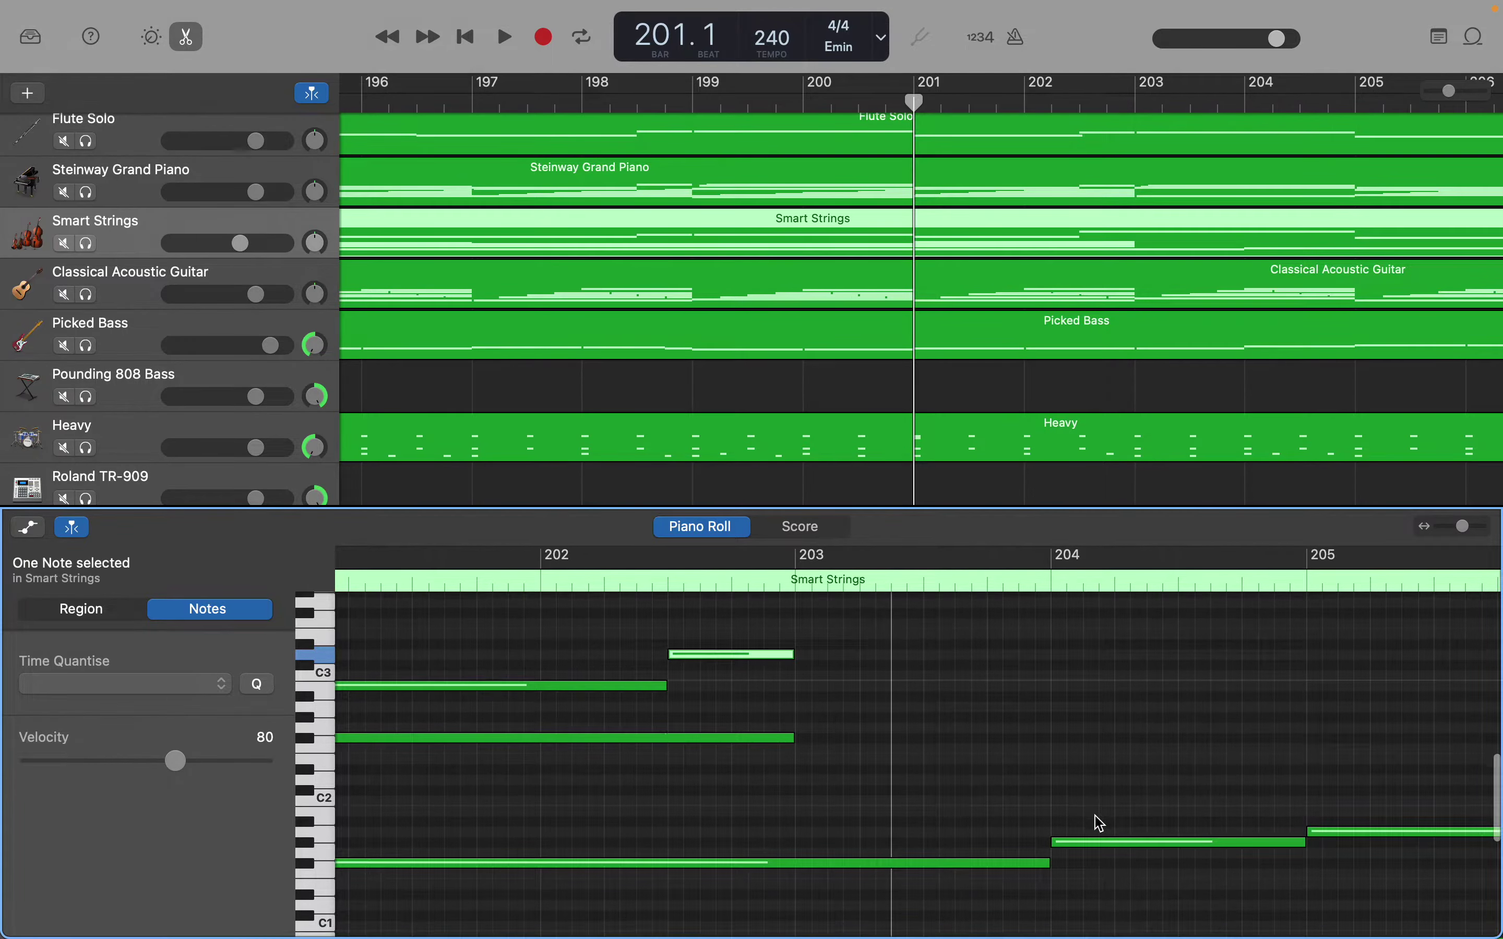
{"action": "scroll", "coordinate": [1095, 816], "scroll_direction": "up", "scroll_amount": 3}
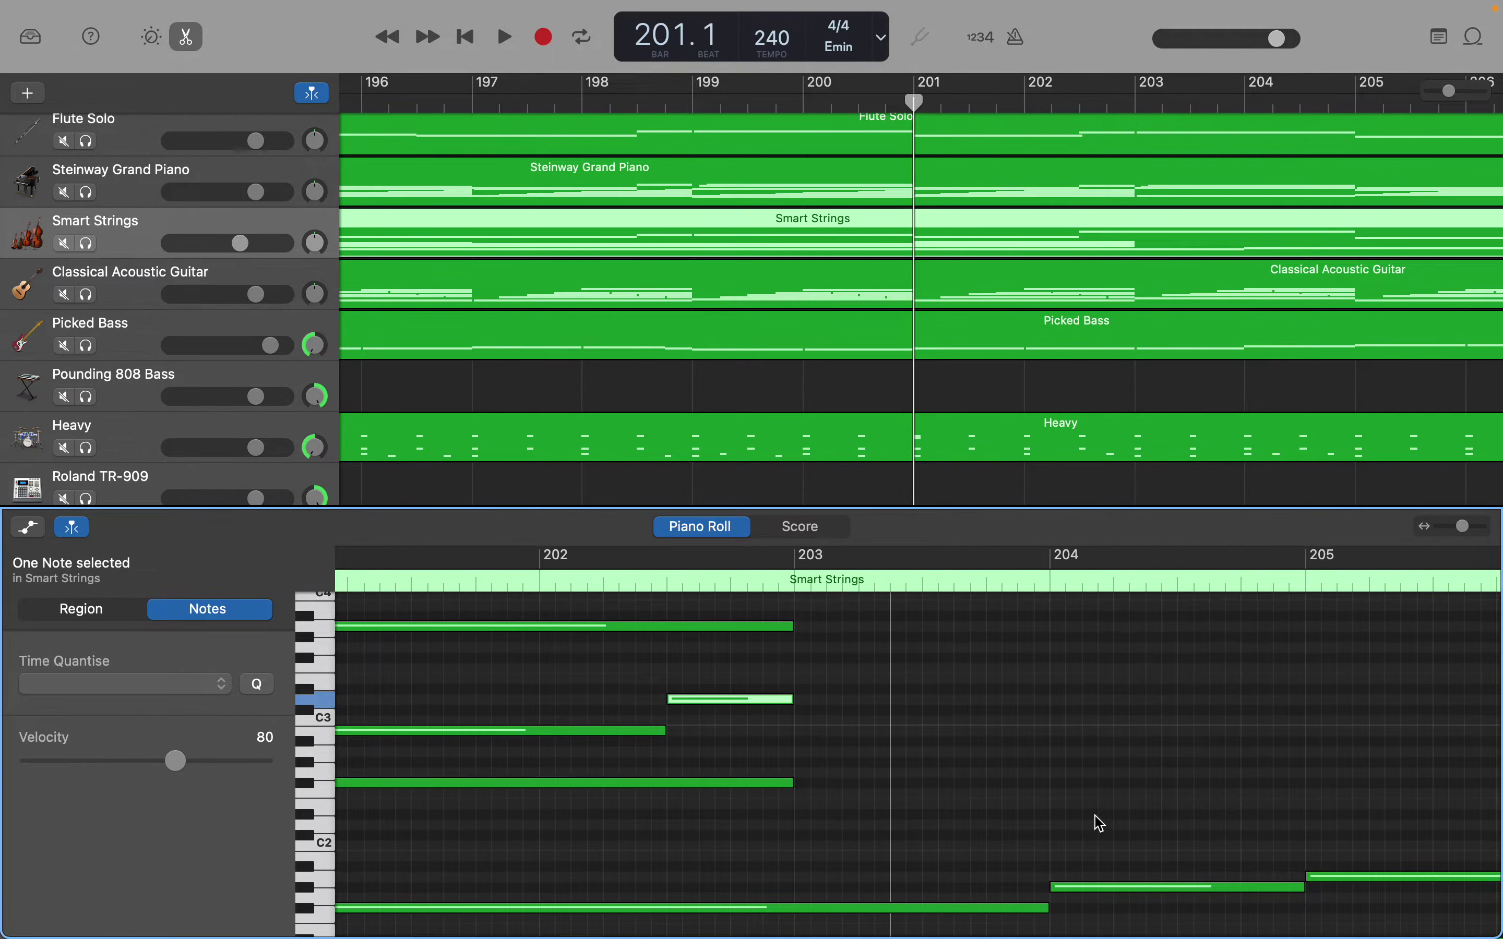
{"action": "scroll", "coordinate": [1101, 822], "scroll_direction": "up", "scroll_amount": 14}
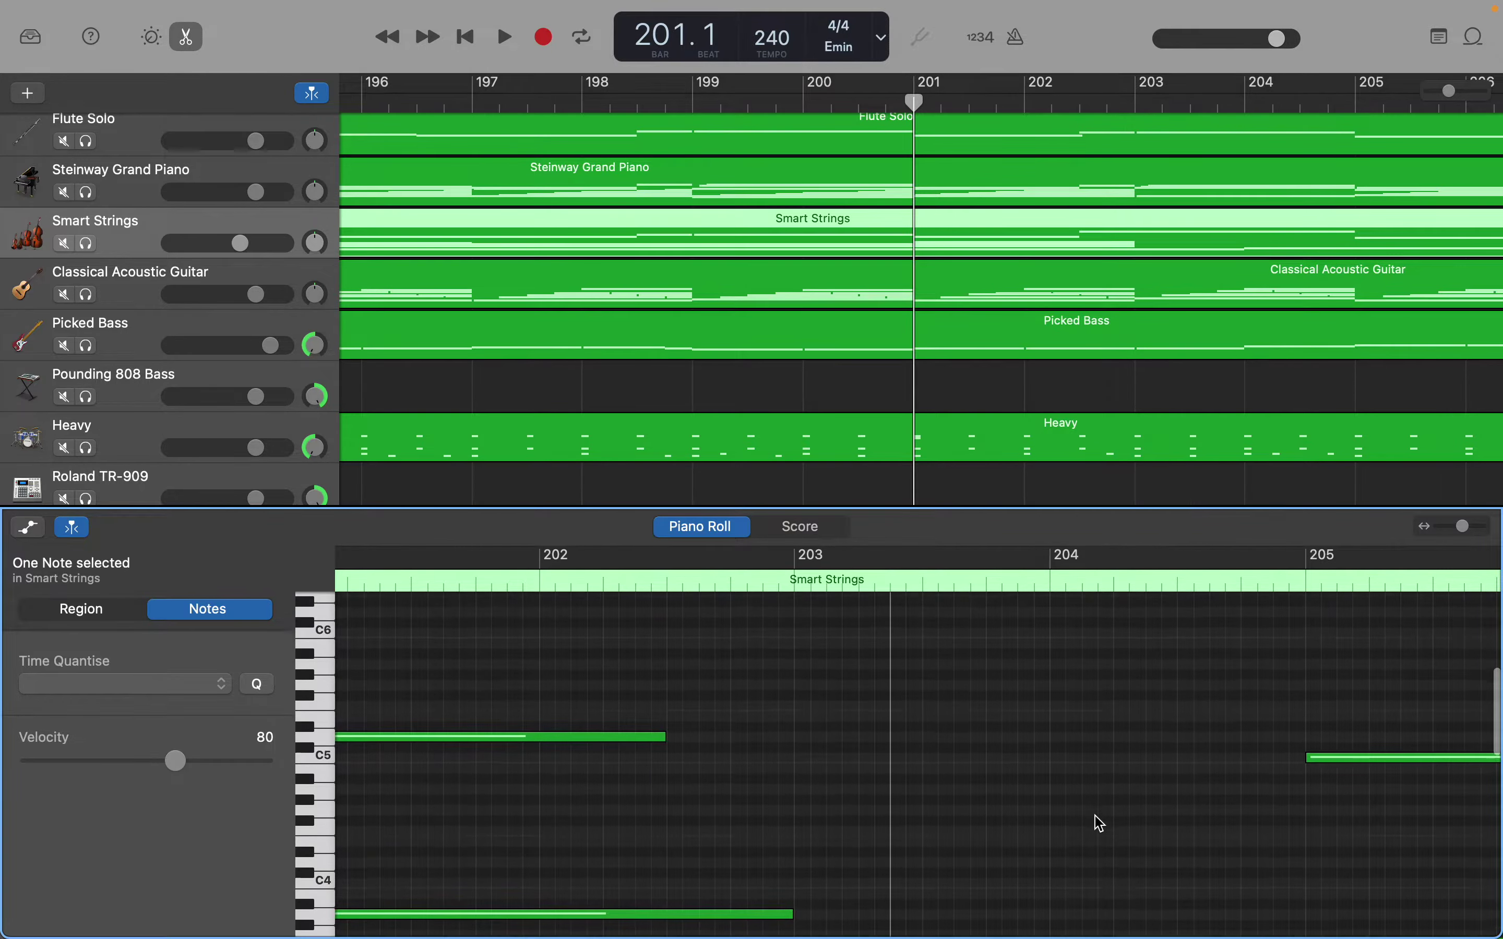
{"action": "scroll", "coordinate": [1100, 823], "scroll_direction": "down", "scroll_amount": 14}
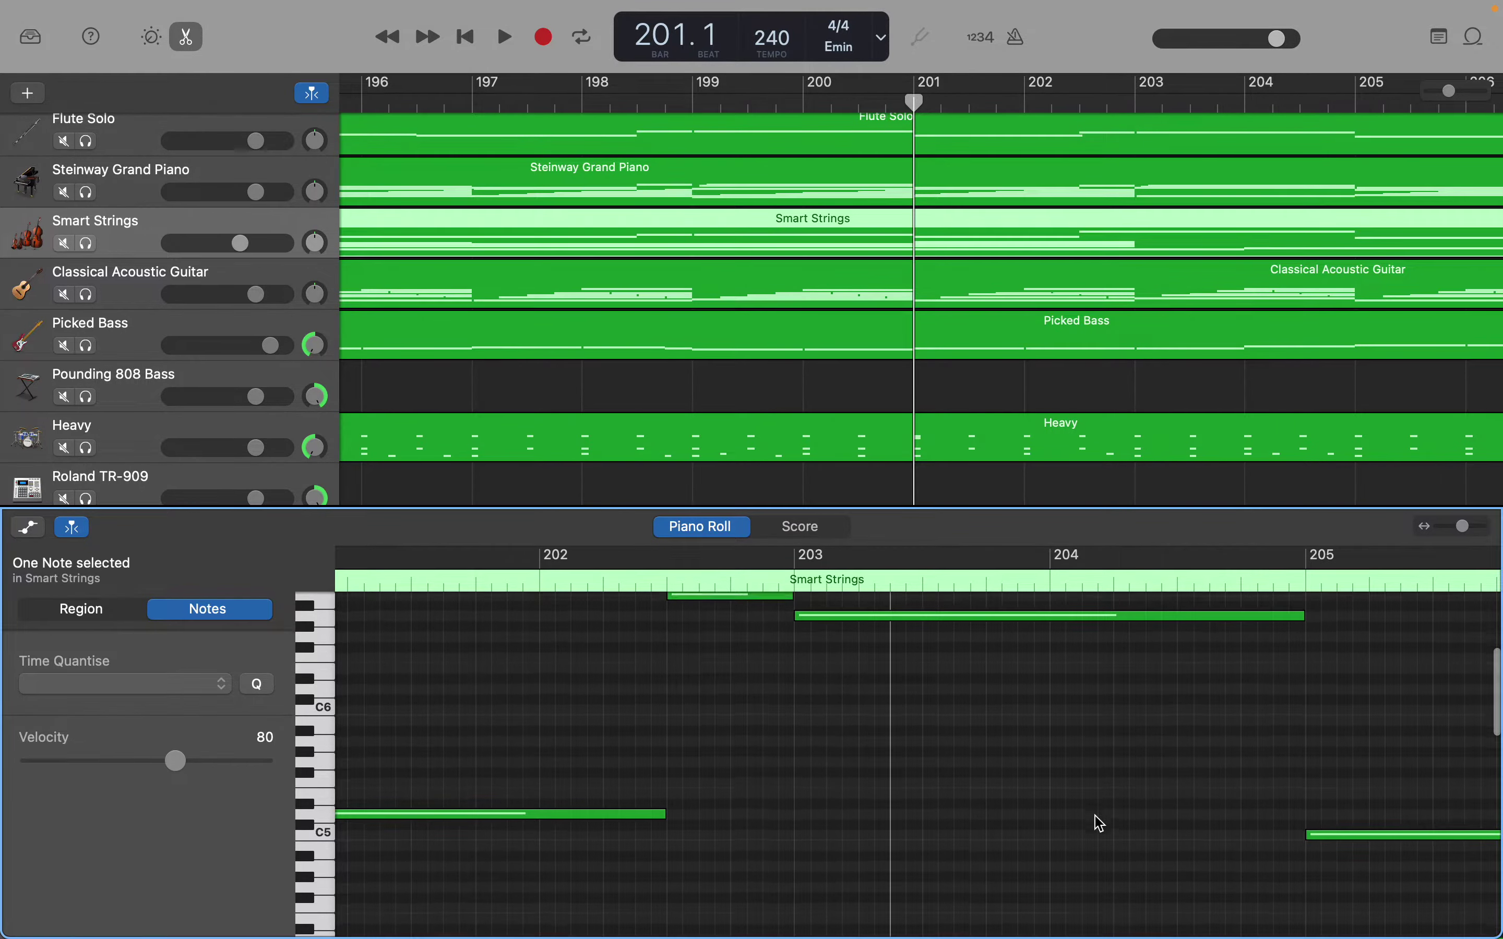
{"action": "scroll", "coordinate": [1100, 823], "scroll_direction": "down", "scroll_amount": 3}
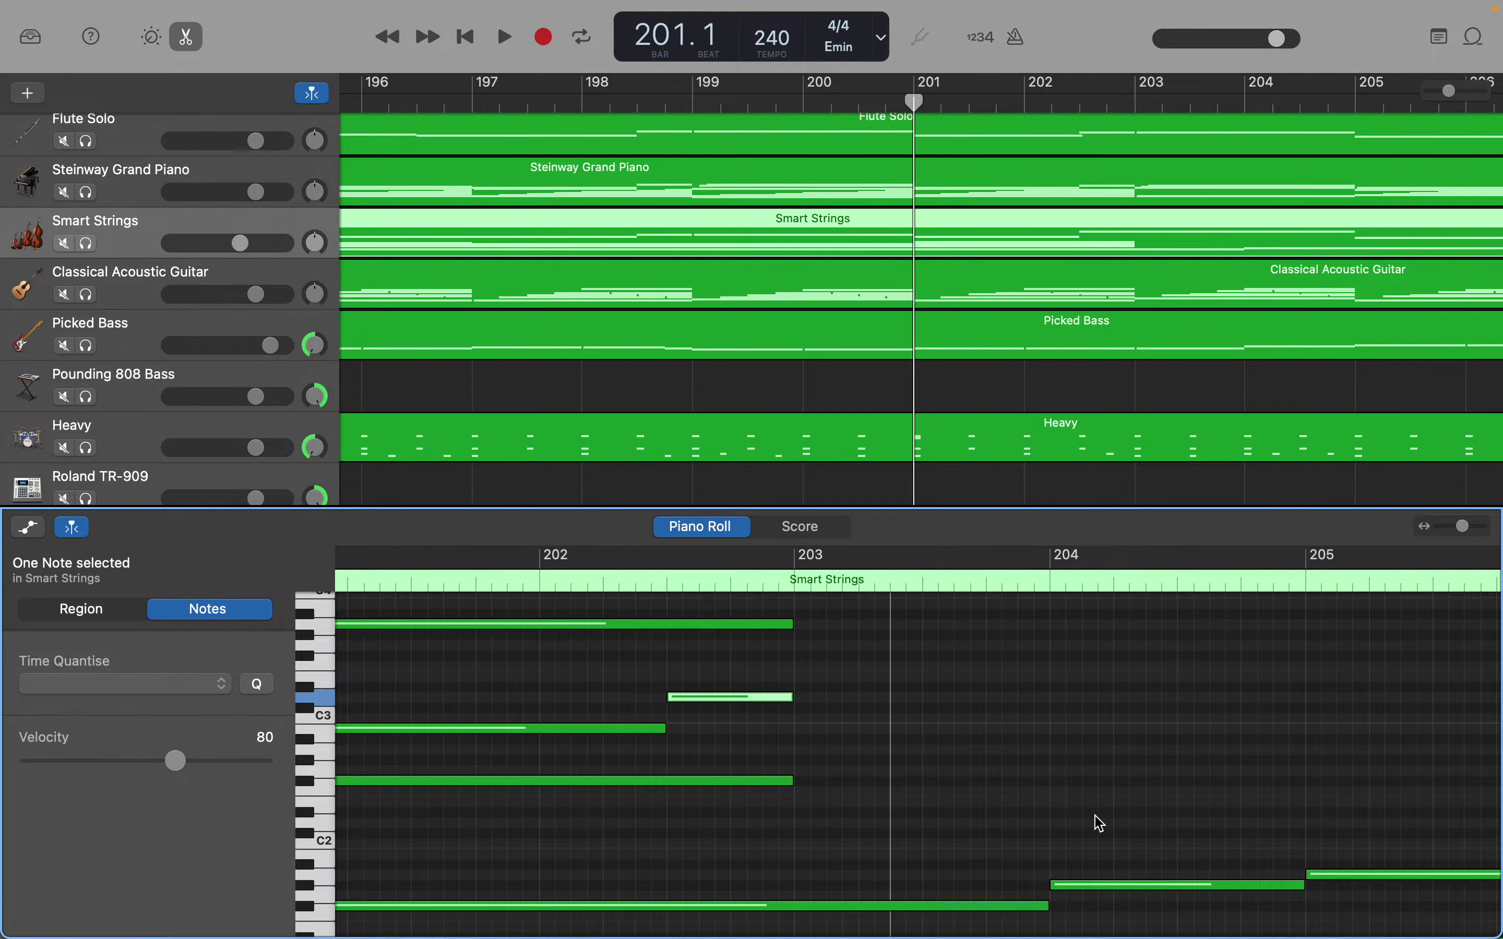
Create a C#3 chord note at bar 203 and lengthen it to end at bar 205
{"action": "right_click", "coordinate": [802, 710]}
{"action": "left_click", "coordinate": [832, 719]}
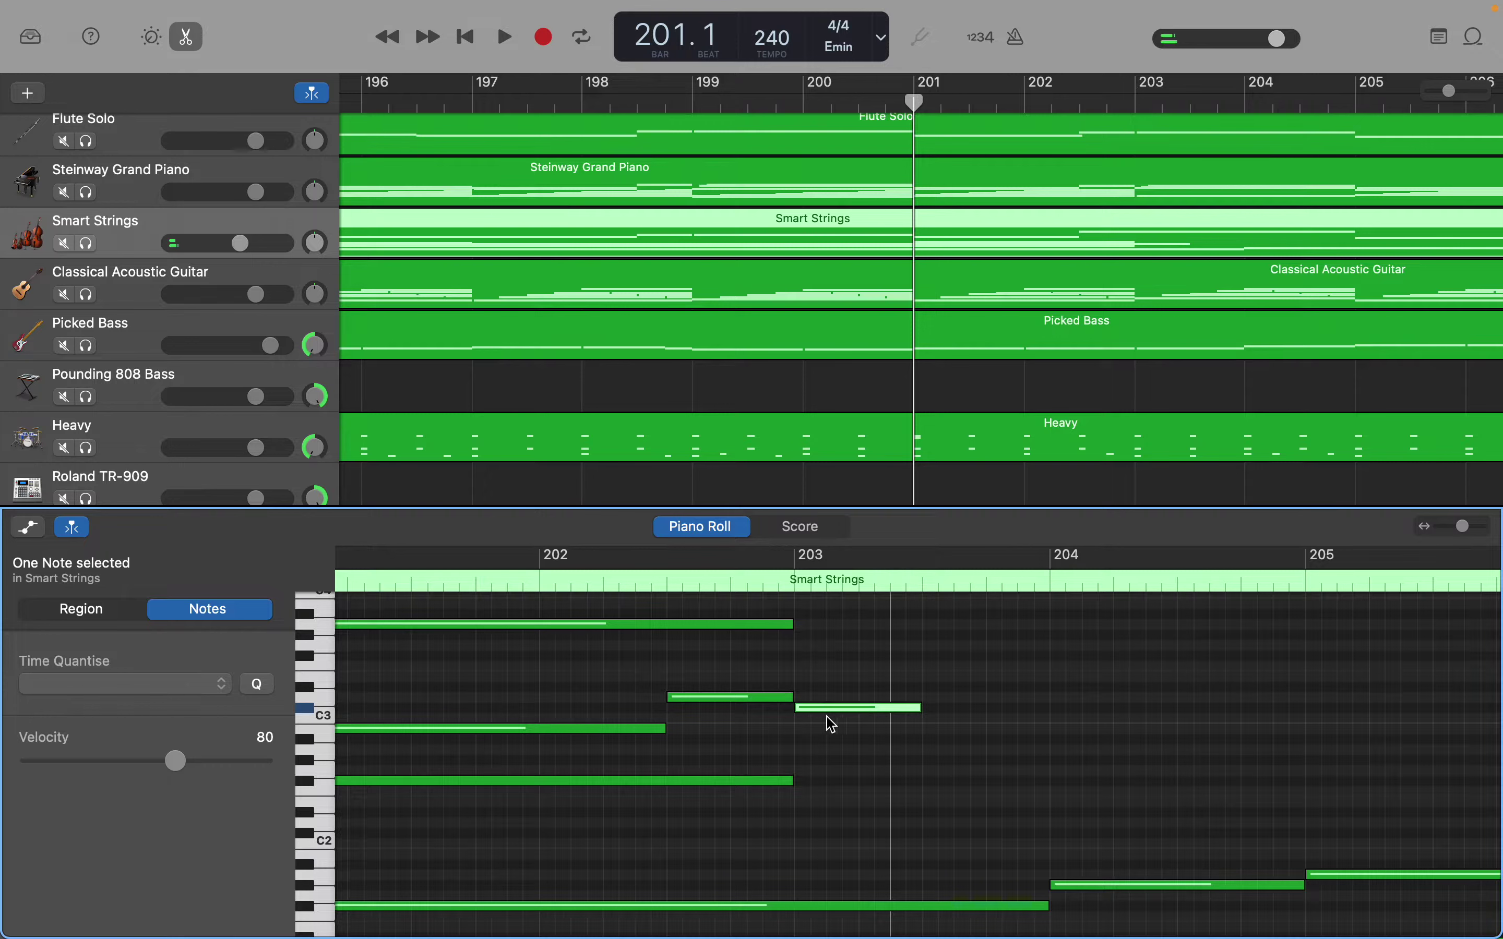
{"action": "left_click_drag", "start_coordinate": [915, 708], "coordinate": [1300, 714]}
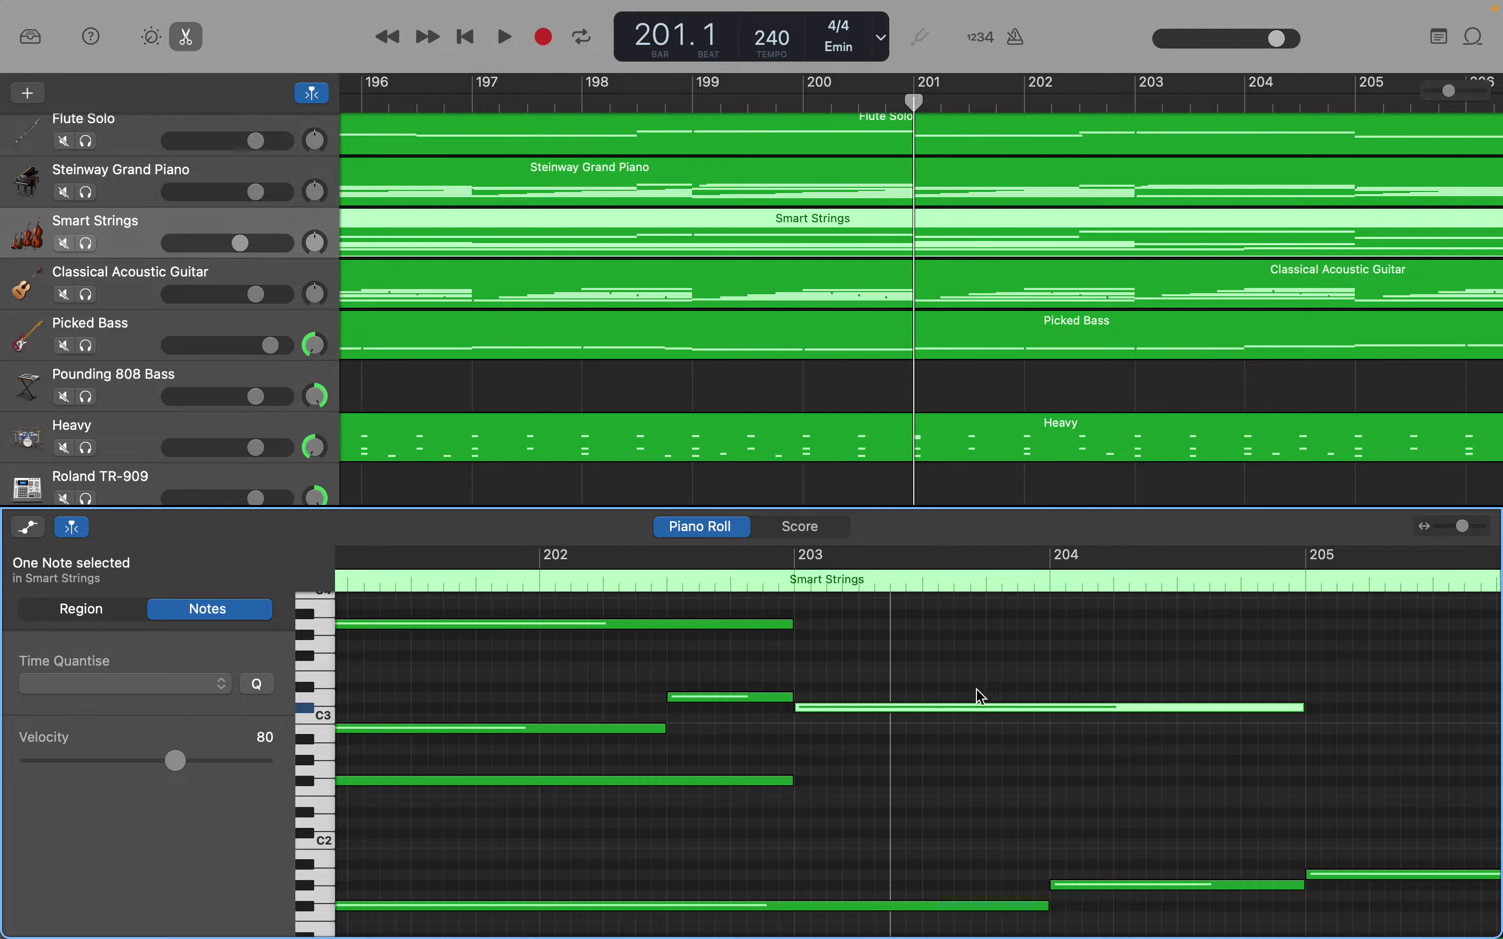
Add an E2 and a G#3 chord note, both running from bar 203 to bar 205
{"action": "right_click", "coordinate": [807, 811]}
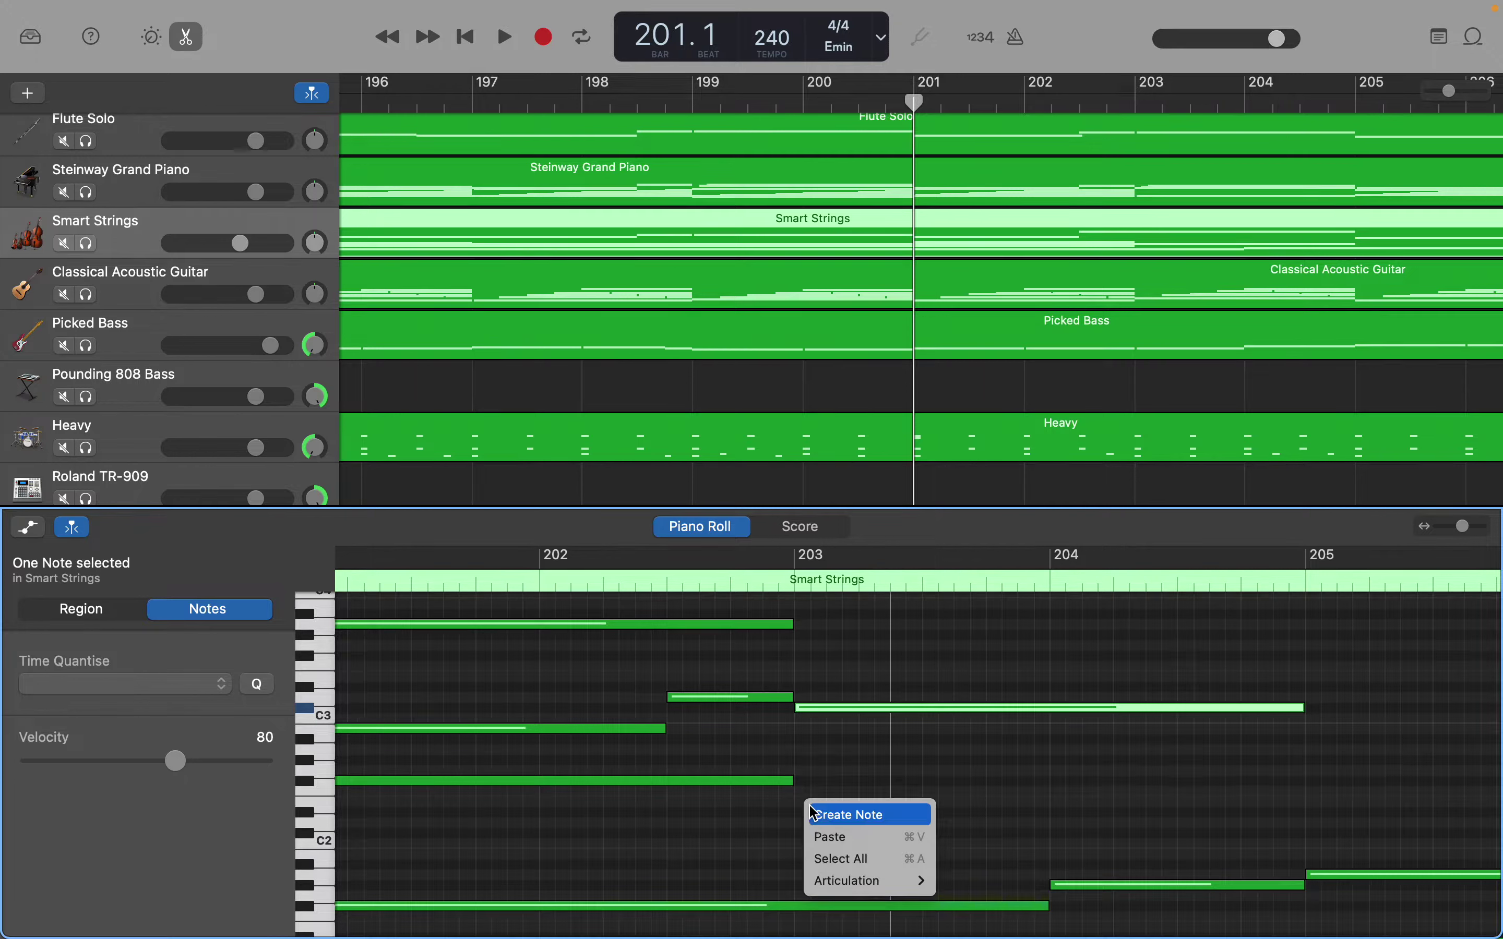
{"action": "left_click", "coordinate": [815, 813]}
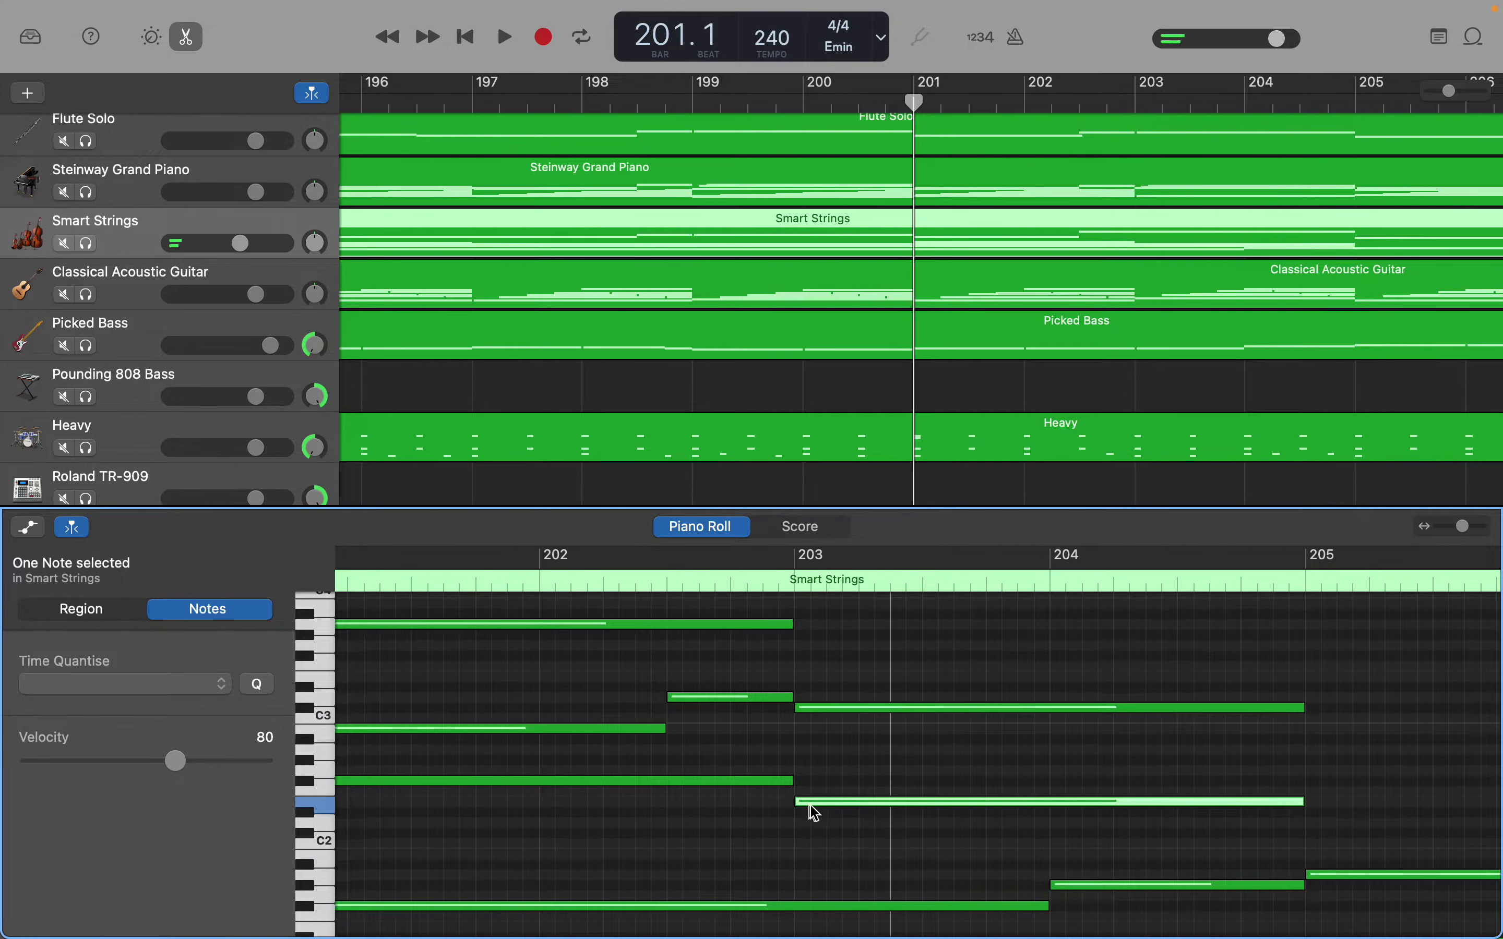
{"action": "right_click", "coordinate": [802, 643]}
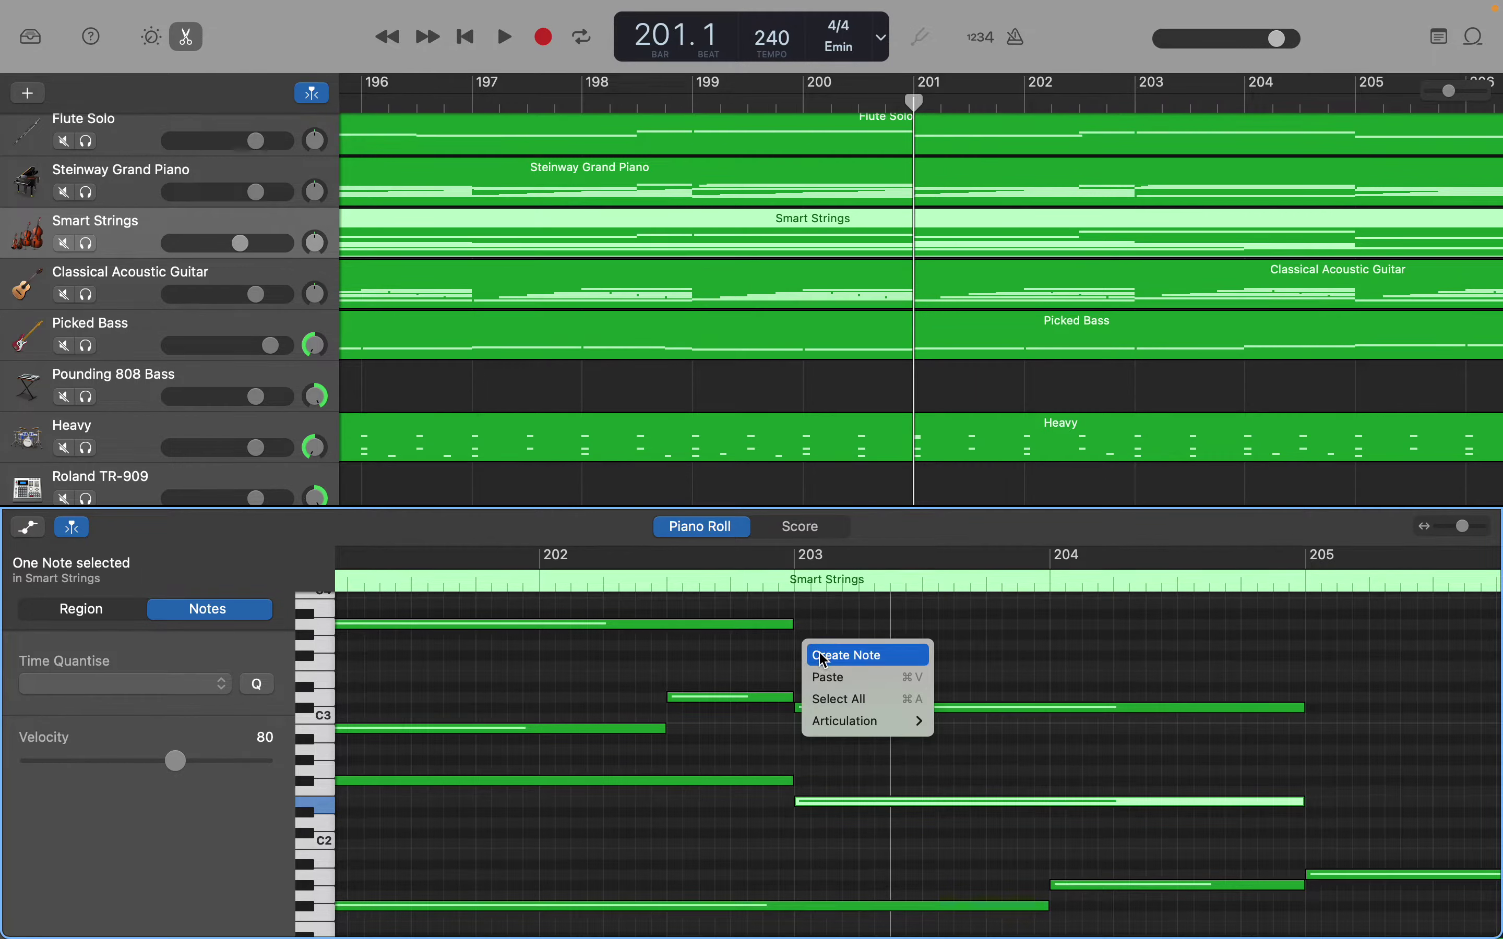
{"action": "left_click", "coordinate": [823, 656]}
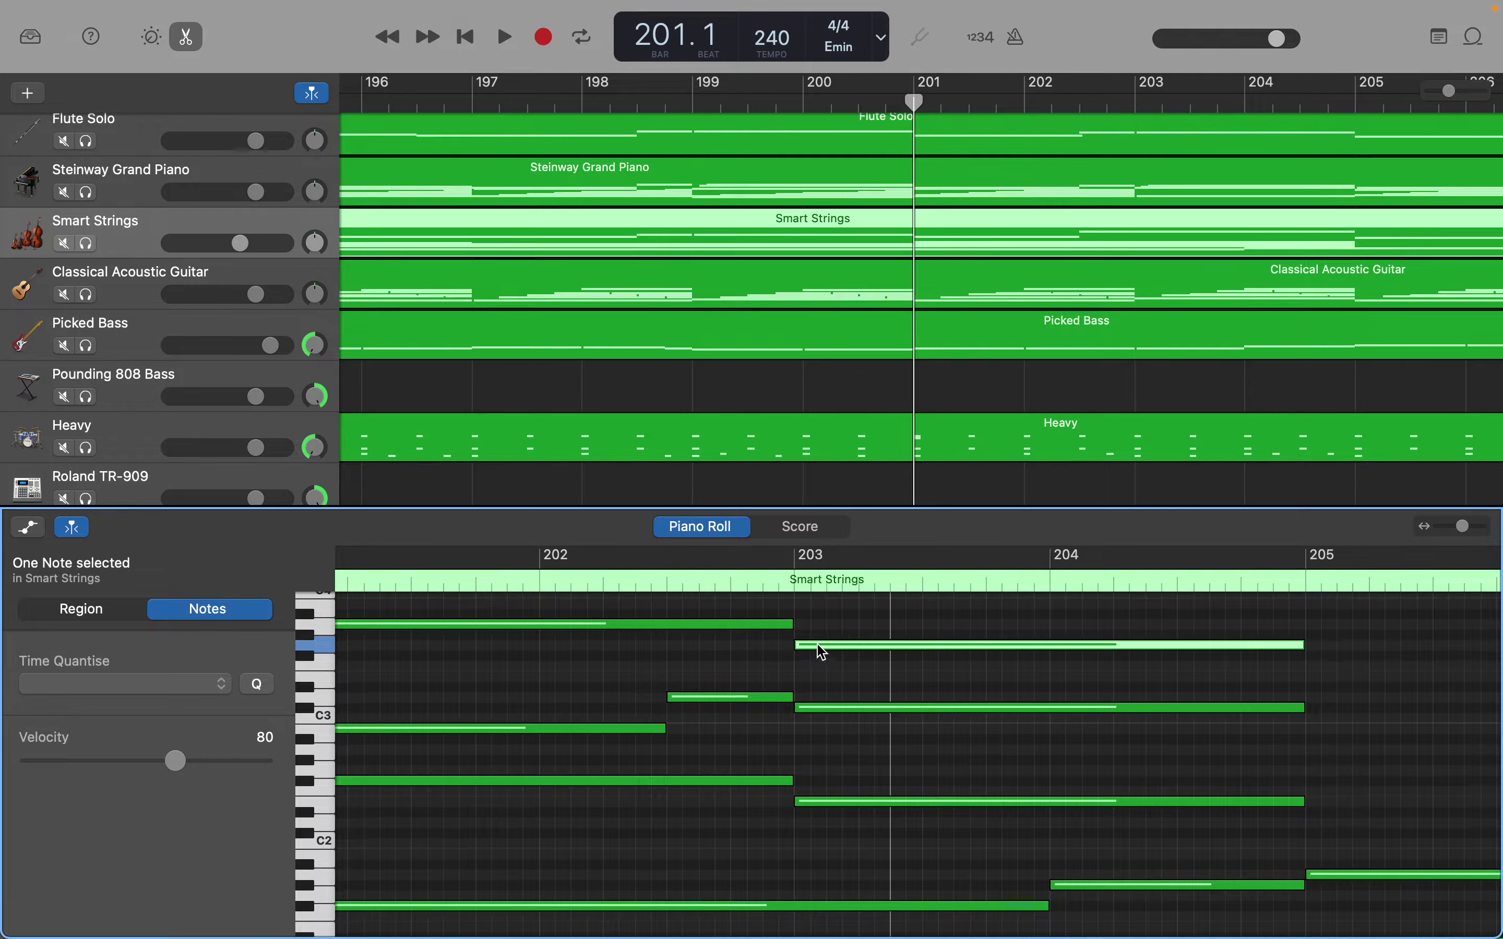
{"action": "left_click_drag", "start_coordinate": [821, 649], "coordinate": [820, 645]}
{"action": "mouse_move", "coordinate": [821, 646]}
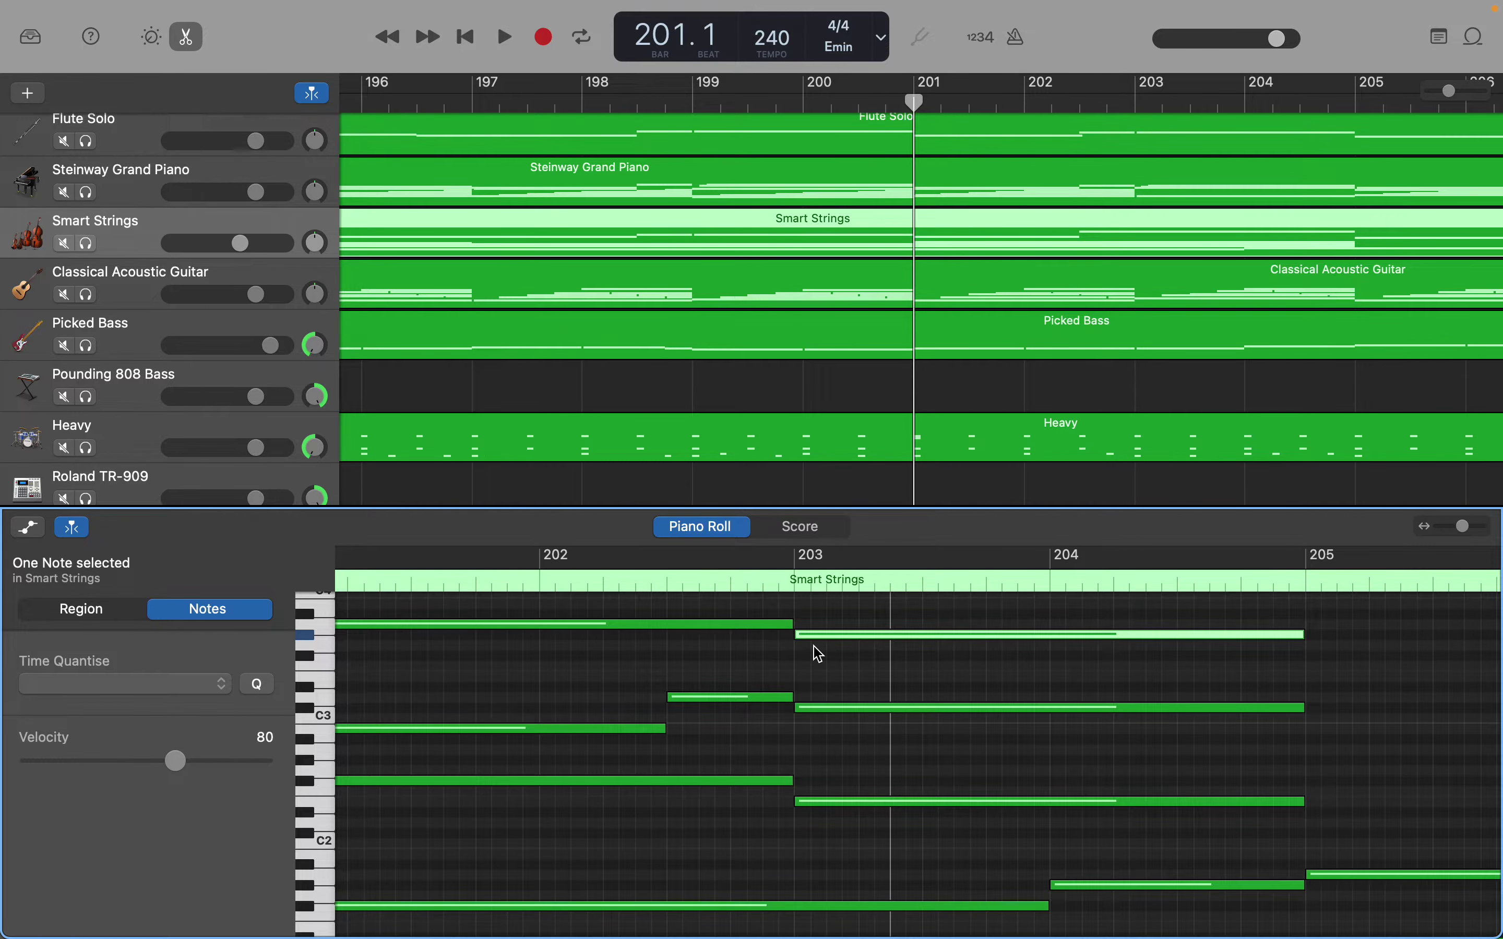
Shorten the G#3 note to end at bar 204 and create an F#3 note from bar 204 to bar 205
{"action": "scroll", "coordinate": [819, 653], "scroll_direction": "up", "scroll_amount": 2}
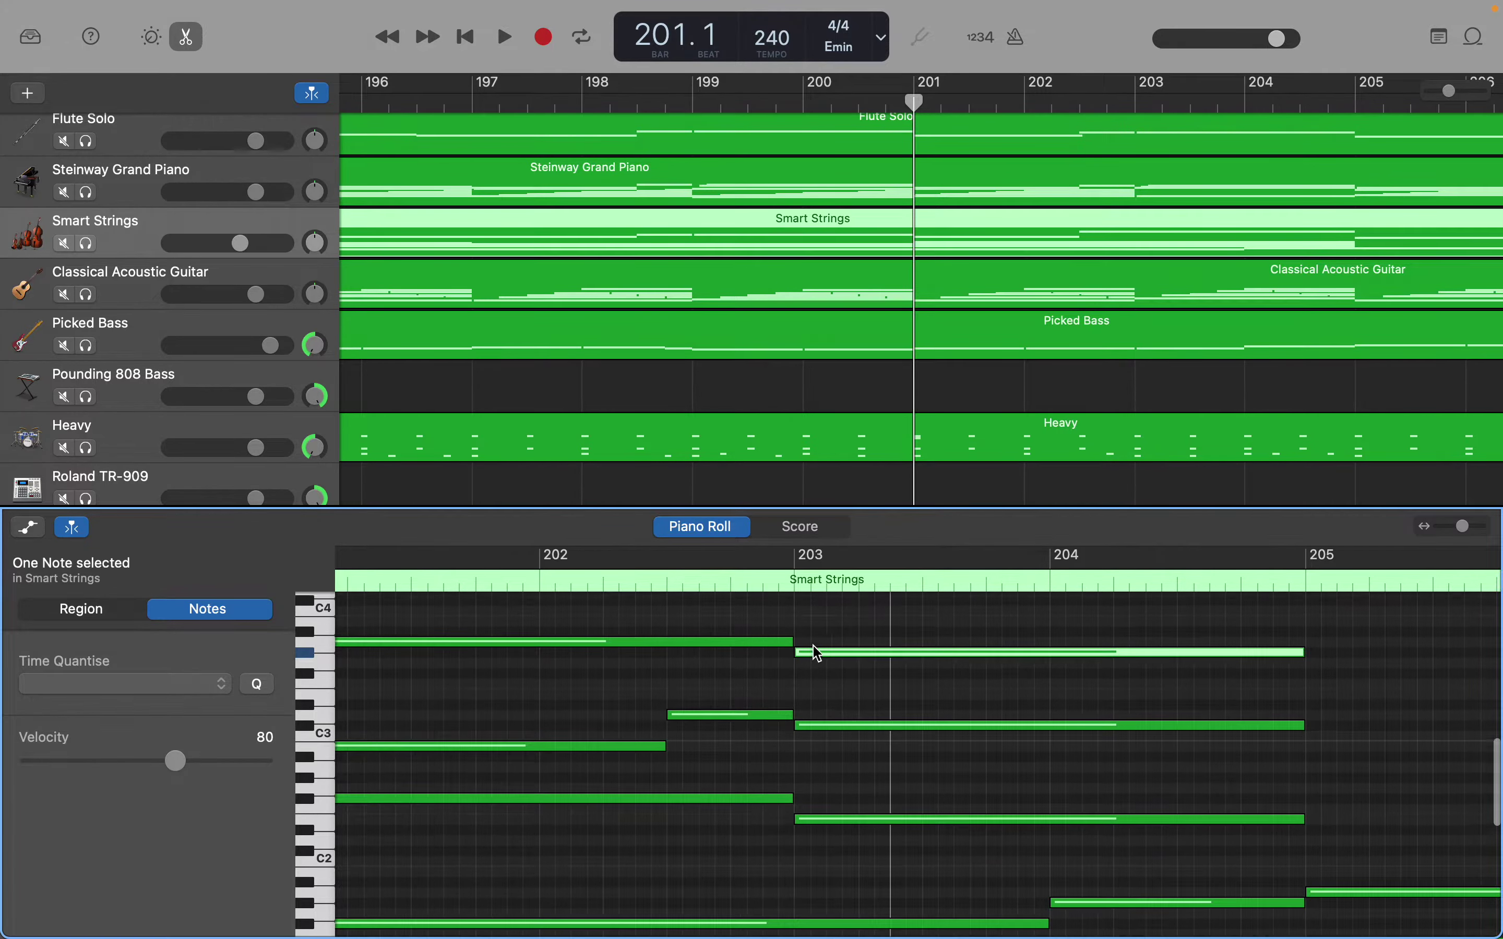
{"action": "scroll", "coordinate": [817, 653], "scroll_direction": "up", "scroll_amount": 20}
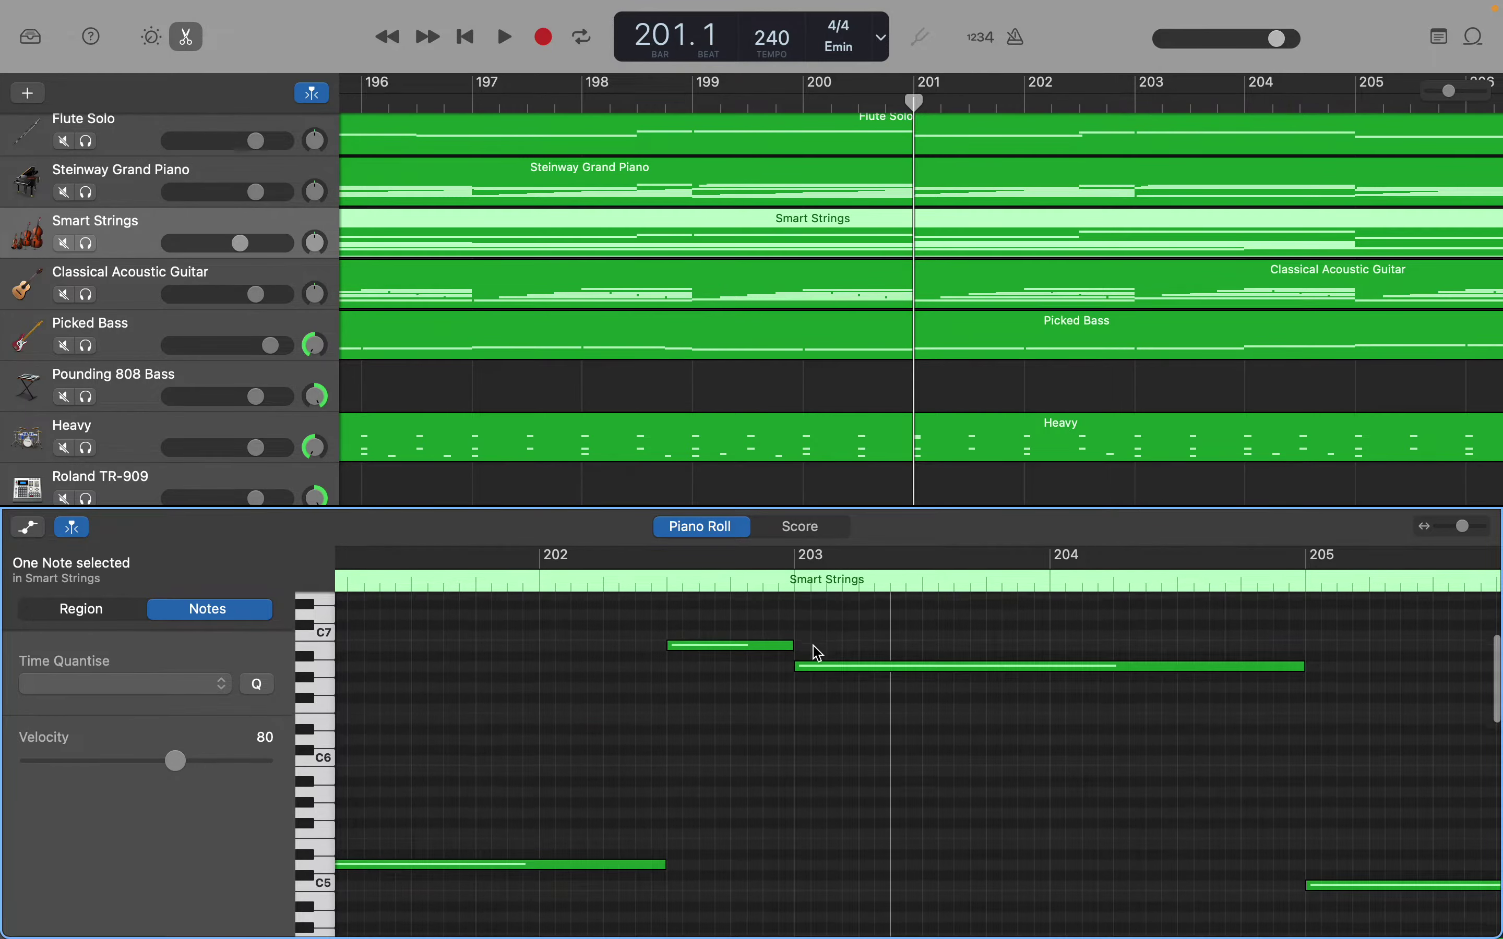
{"action": "scroll", "coordinate": [818, 654], "scroll_direction": "down", "scroll_amount": 20}
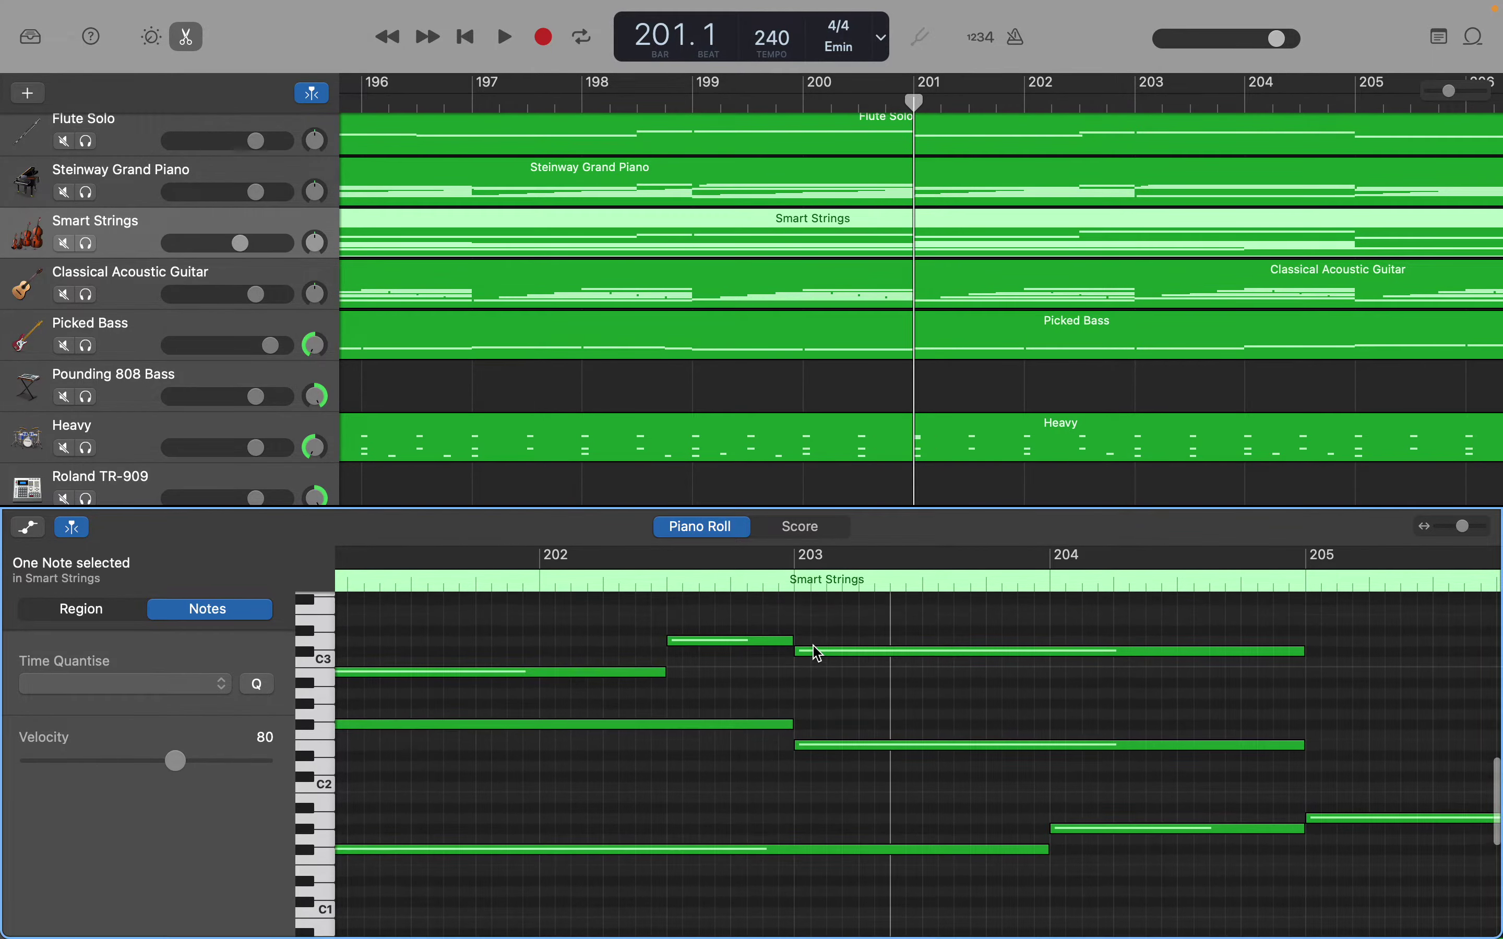
{"action": "scroll", "coordinate": [818, 654], "scroll_direction": "up", "scroll_amount": 5}
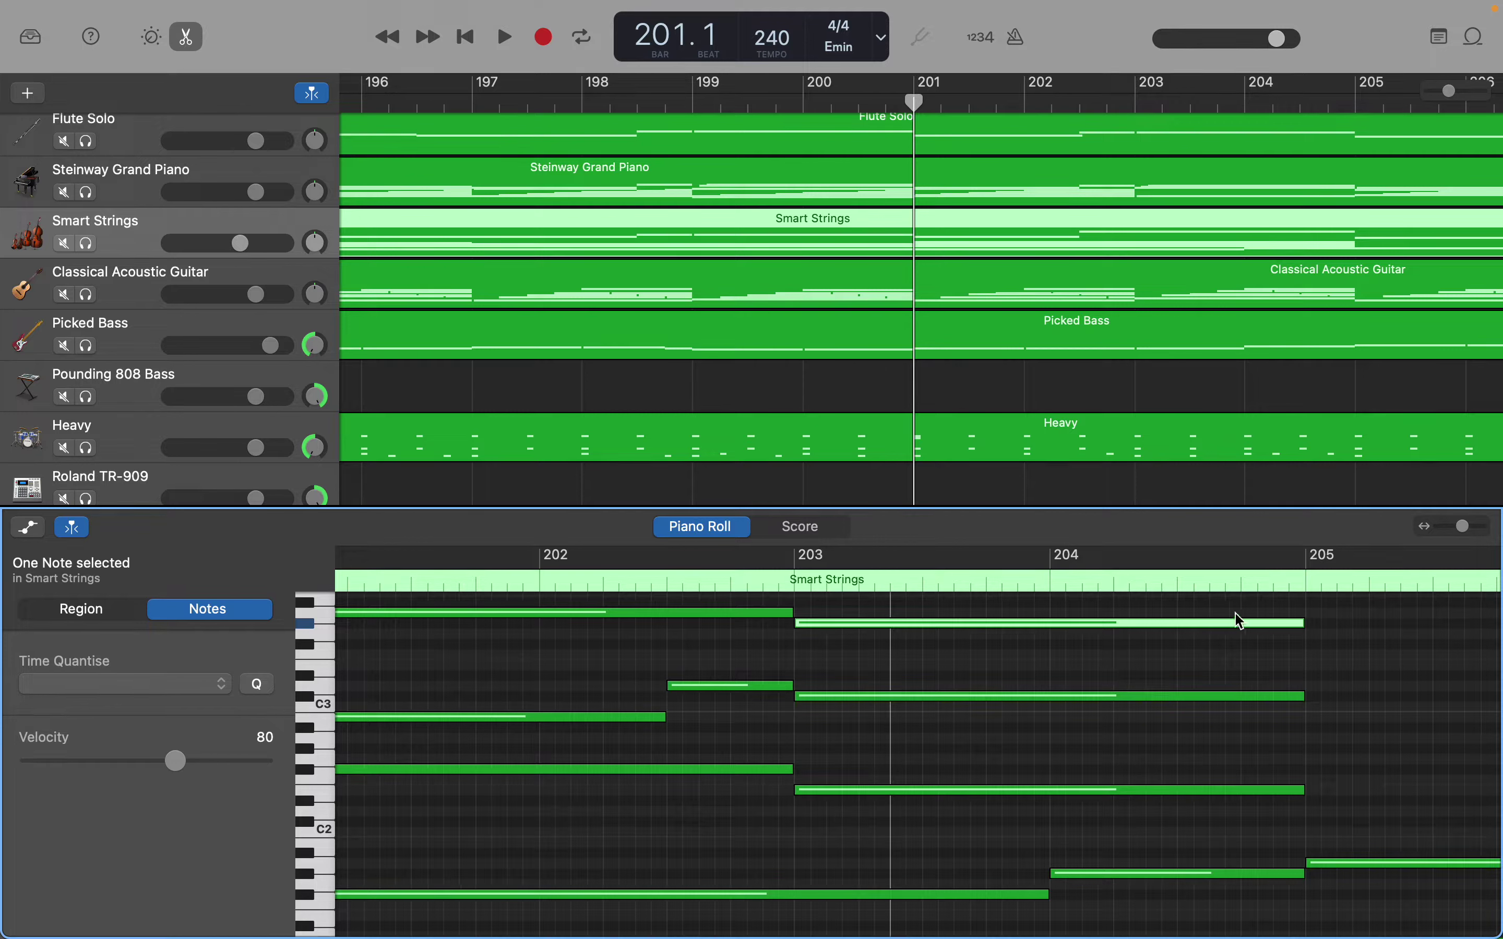
{"action": "left_click_drag", "start_coordinate": [1299, 623], "coordinate": [1049, 633]}
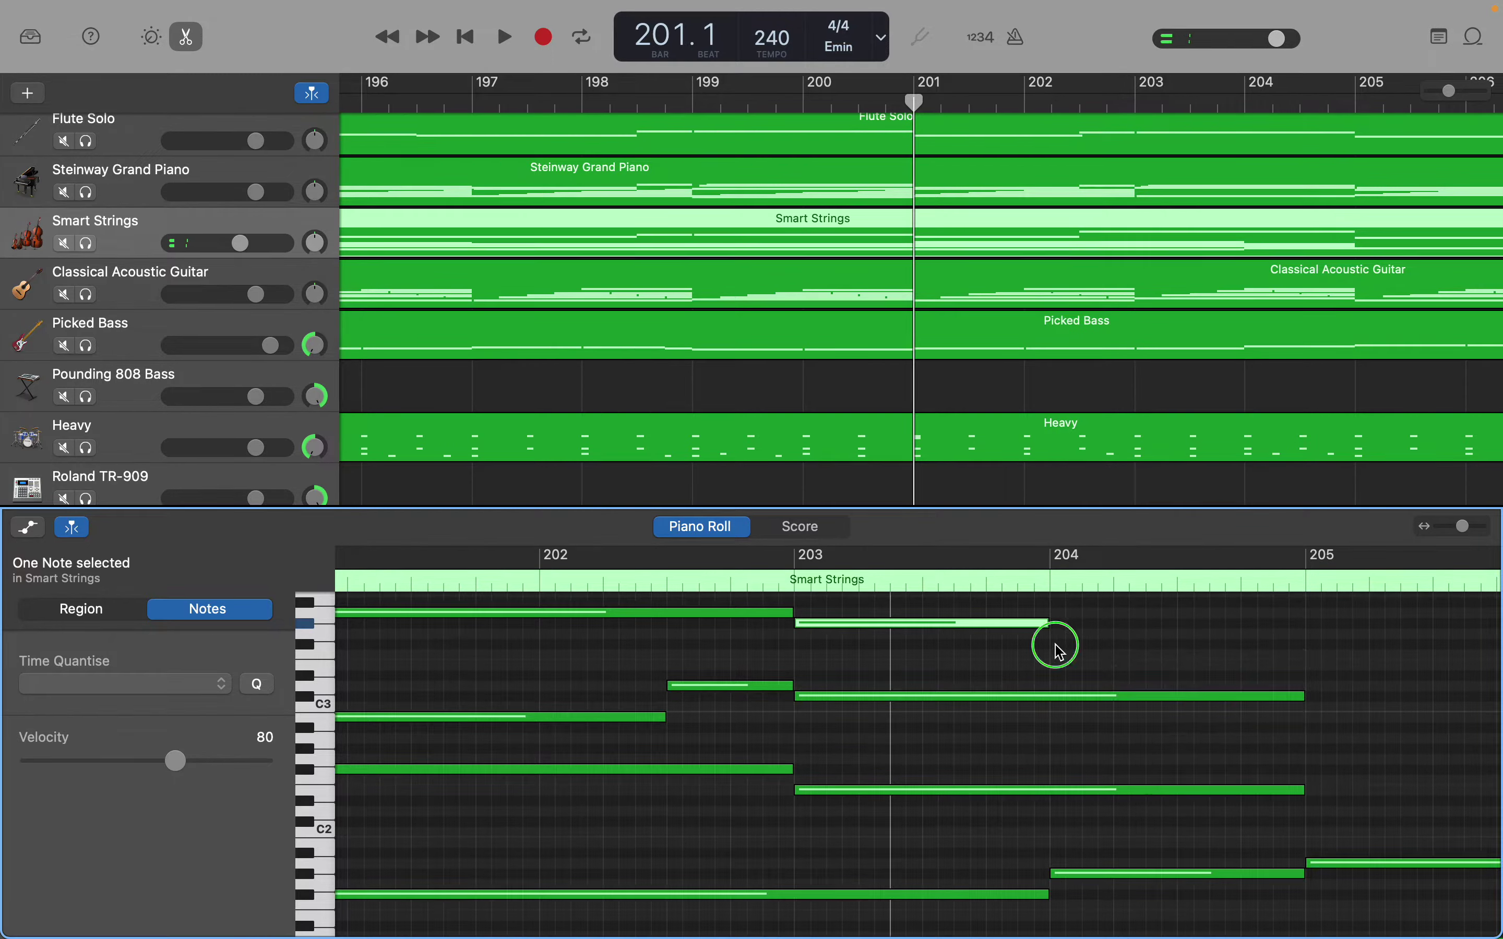
{"action": "right_click", "coordinate": [1059, 650]}
{"action": "left_click", "coordinate": [1077, 653]}
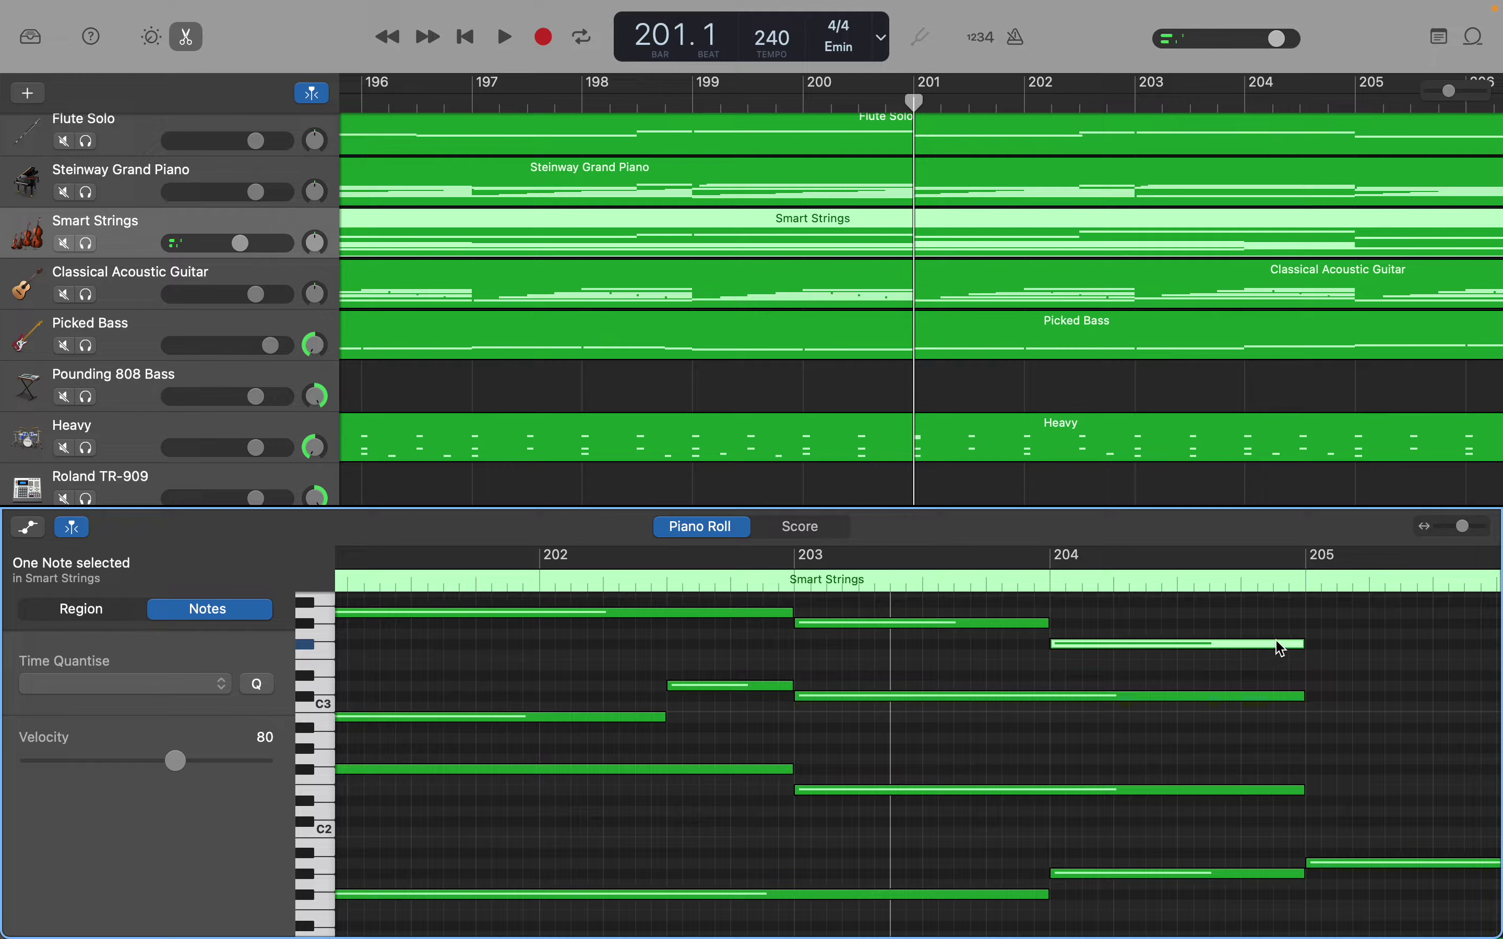
Examine the melody and bass notes between bars 205 and 207 against the preceding chord notes
{"action": "scroll", "coordinate": [1279, 649], "scroll_direction": "right", "scroll_amount": 5}
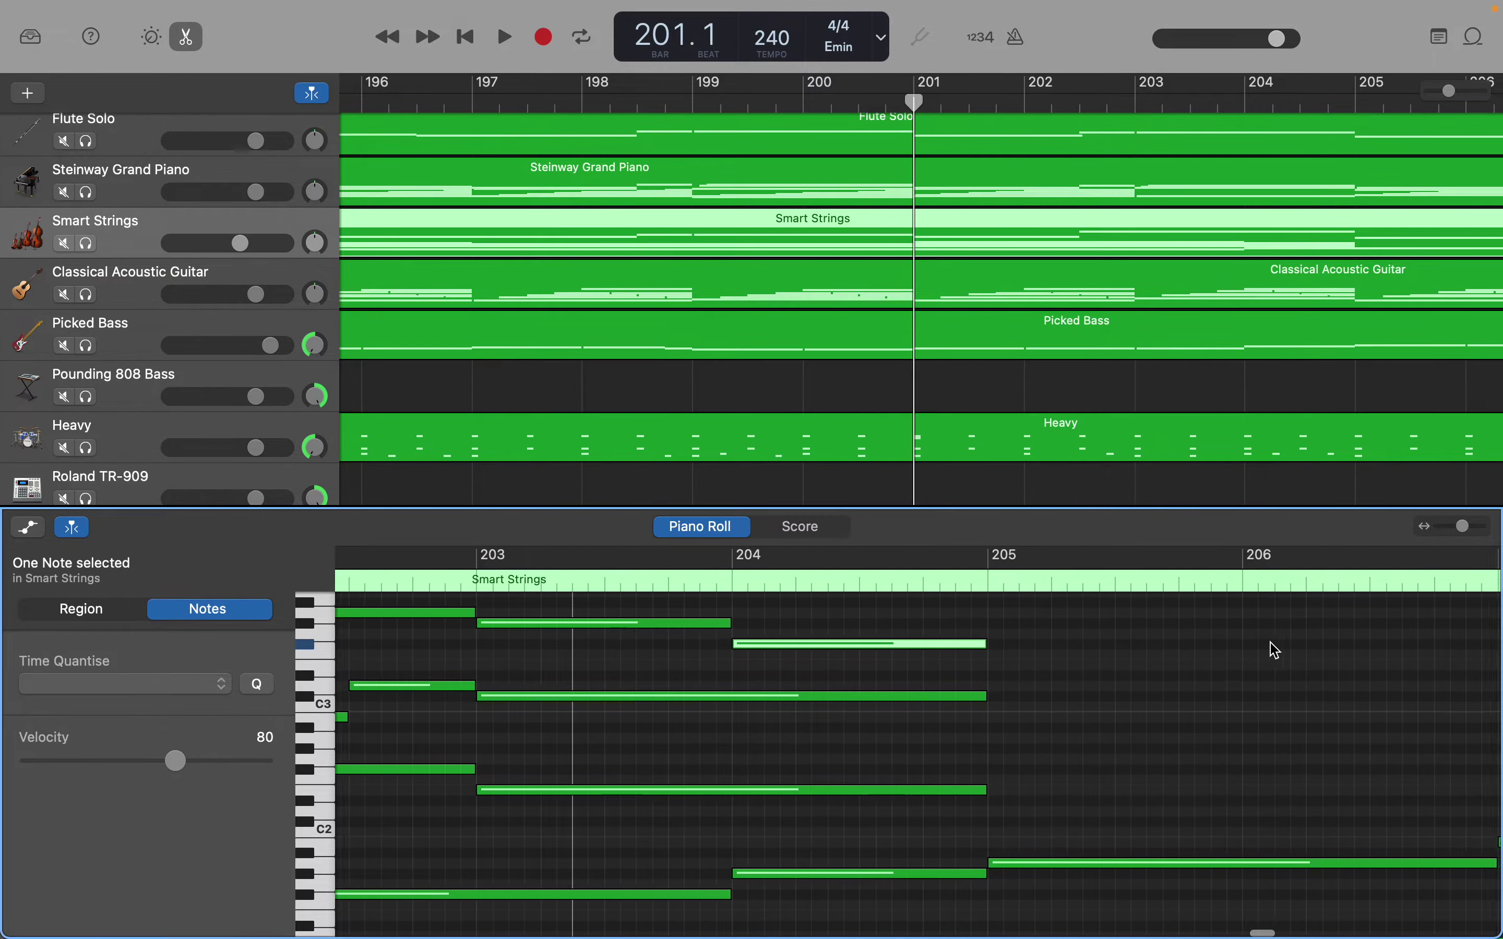
{"action": "scroll", "coordinate": [1276, 649], "scroll_direction": "right", "scroll_amount": 3}
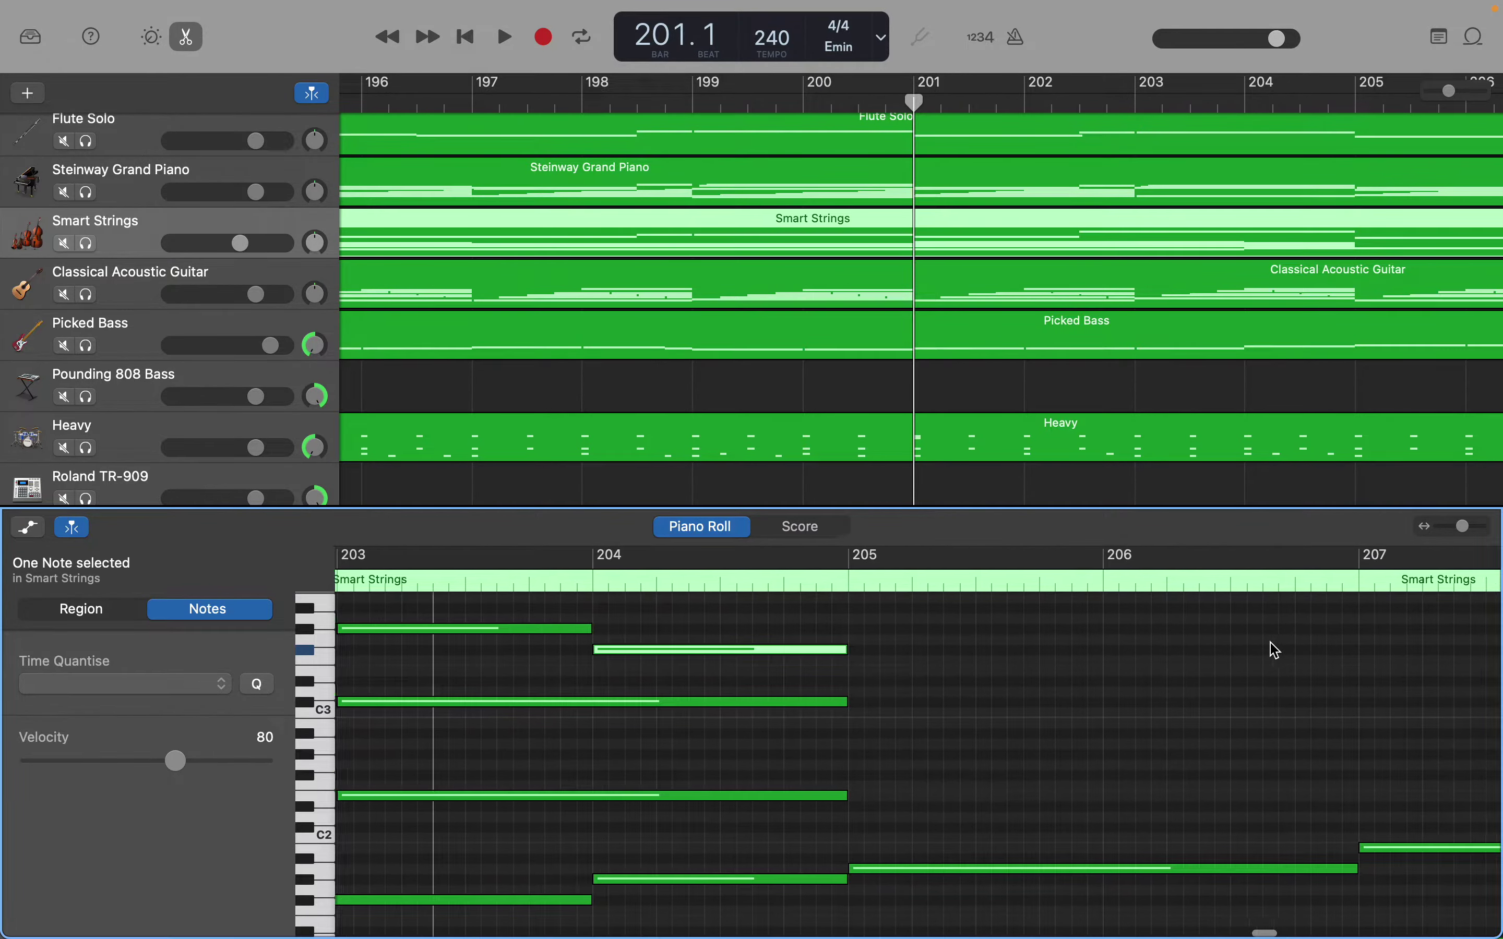
{"action": "scroll", "coordinate": [1273, 649], "scroll_direction": "right", "scroll_amount": 2}
{"action": "scroll", "coordinate": [1273, 649], "scroll_direction": "up", "scroll_amount": 4}
{"action": "scroll", "coordinate": [1273, 649], "scroll_direction": "down", "scroll_amount": 4}
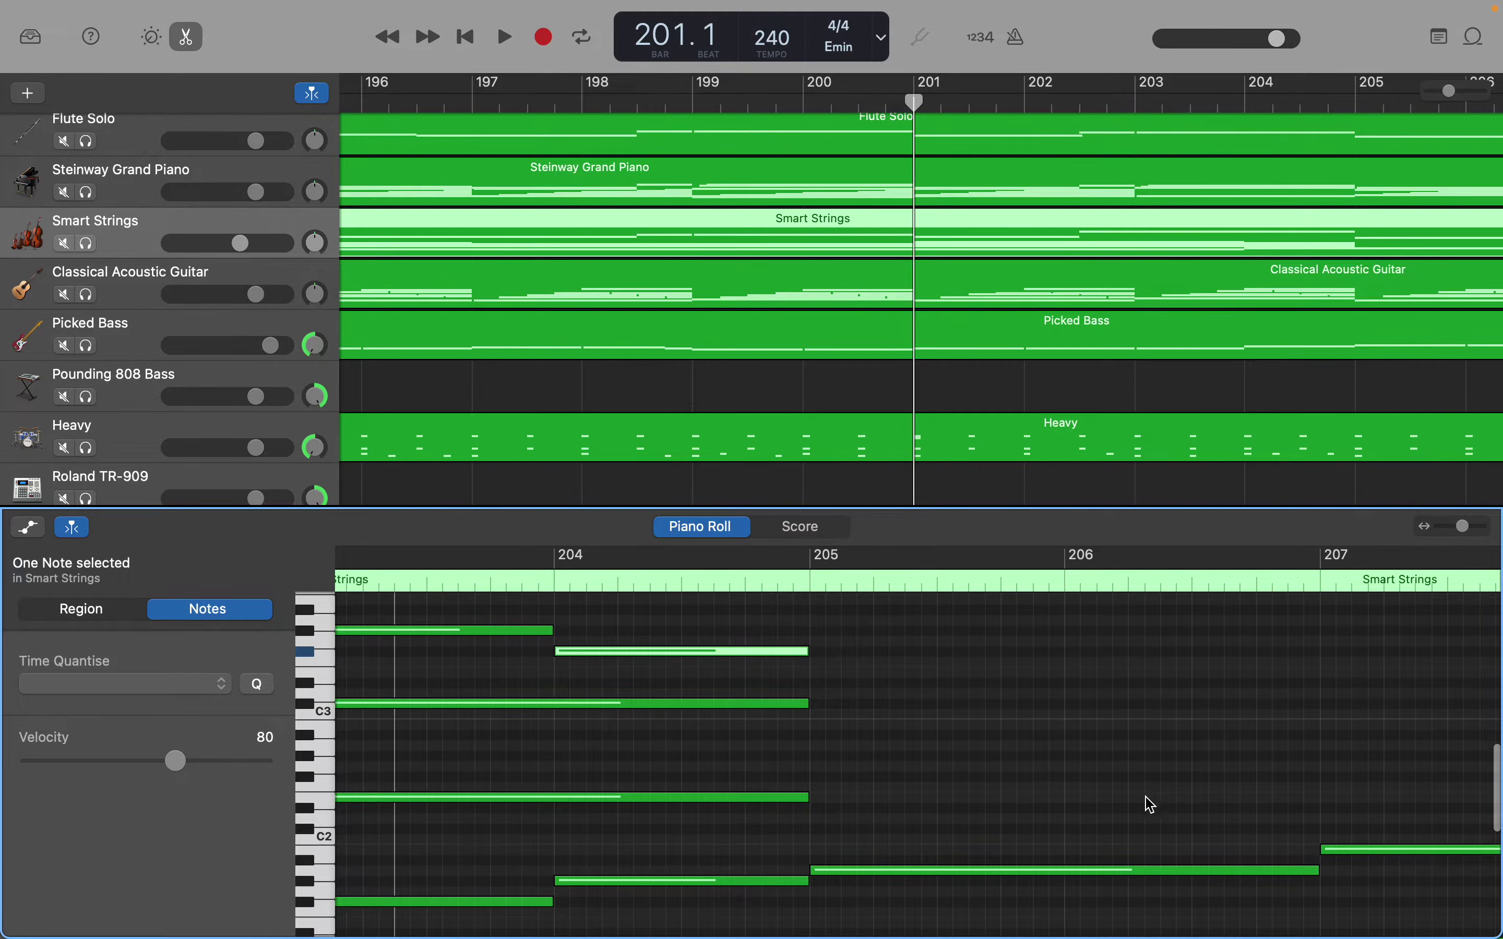
{"action": "scroll", "coordinate": [1114, 829], "scroll_direction": "up", "scroll_amount": 8}
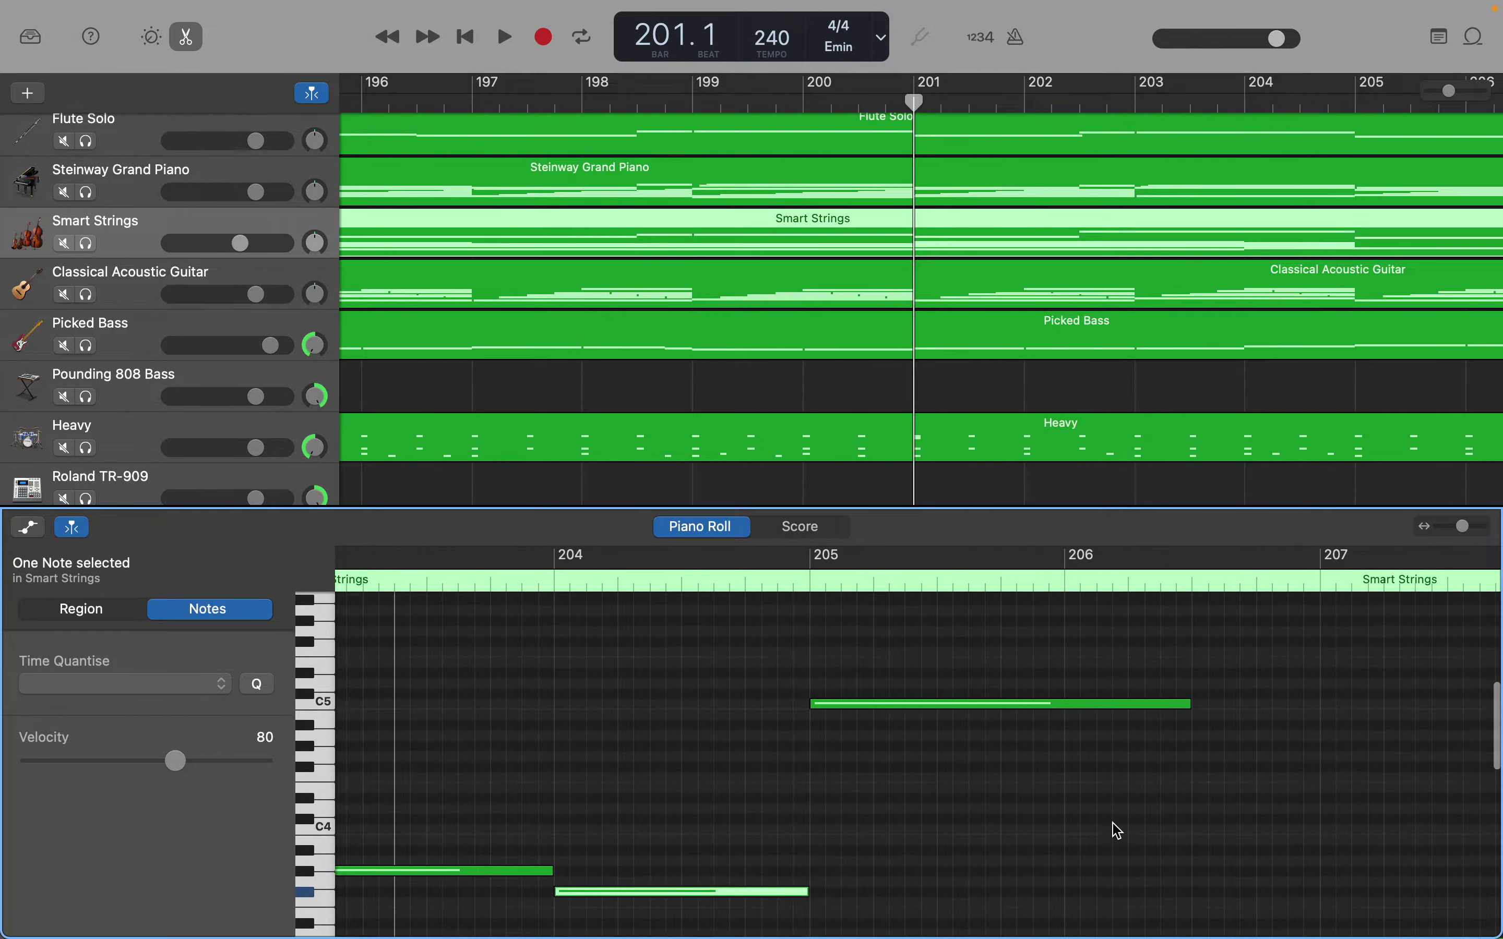
{"action": "scroll", "coordinate": [1118, 830], "scroll_direction": "down", "scroll_amount": 1}
{"action": "scroll", "coordinate": [1117, 830], "scroll_direction": "up", "scroll_amount": 5}
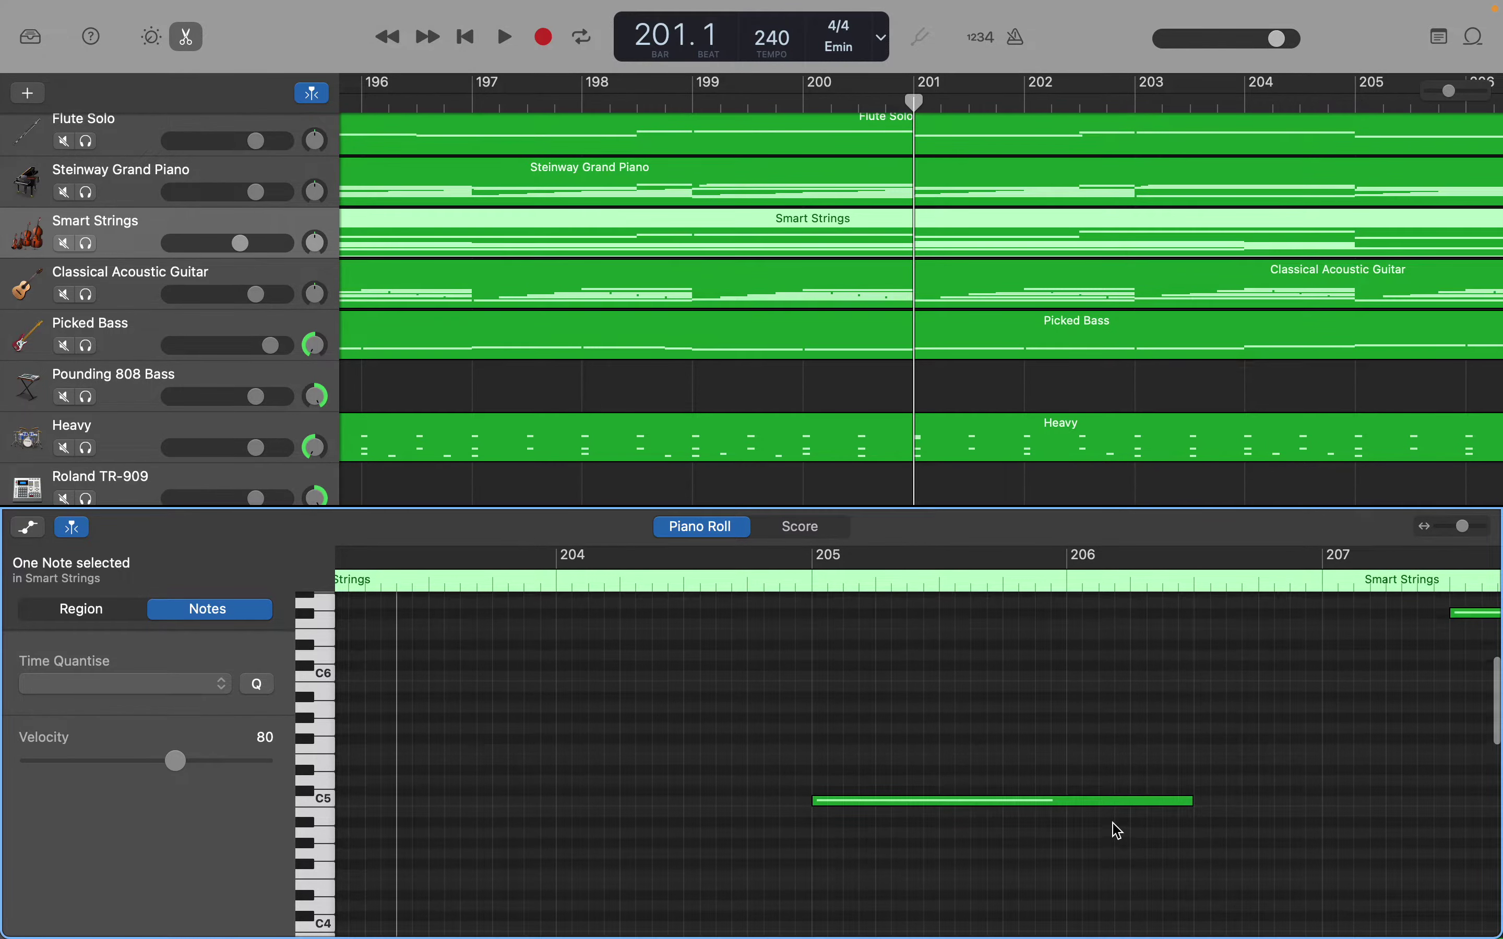
{"action": "scroll", "coordinate": [1117, 830], "scroll_direction": "up", "scroll_amount": 4}
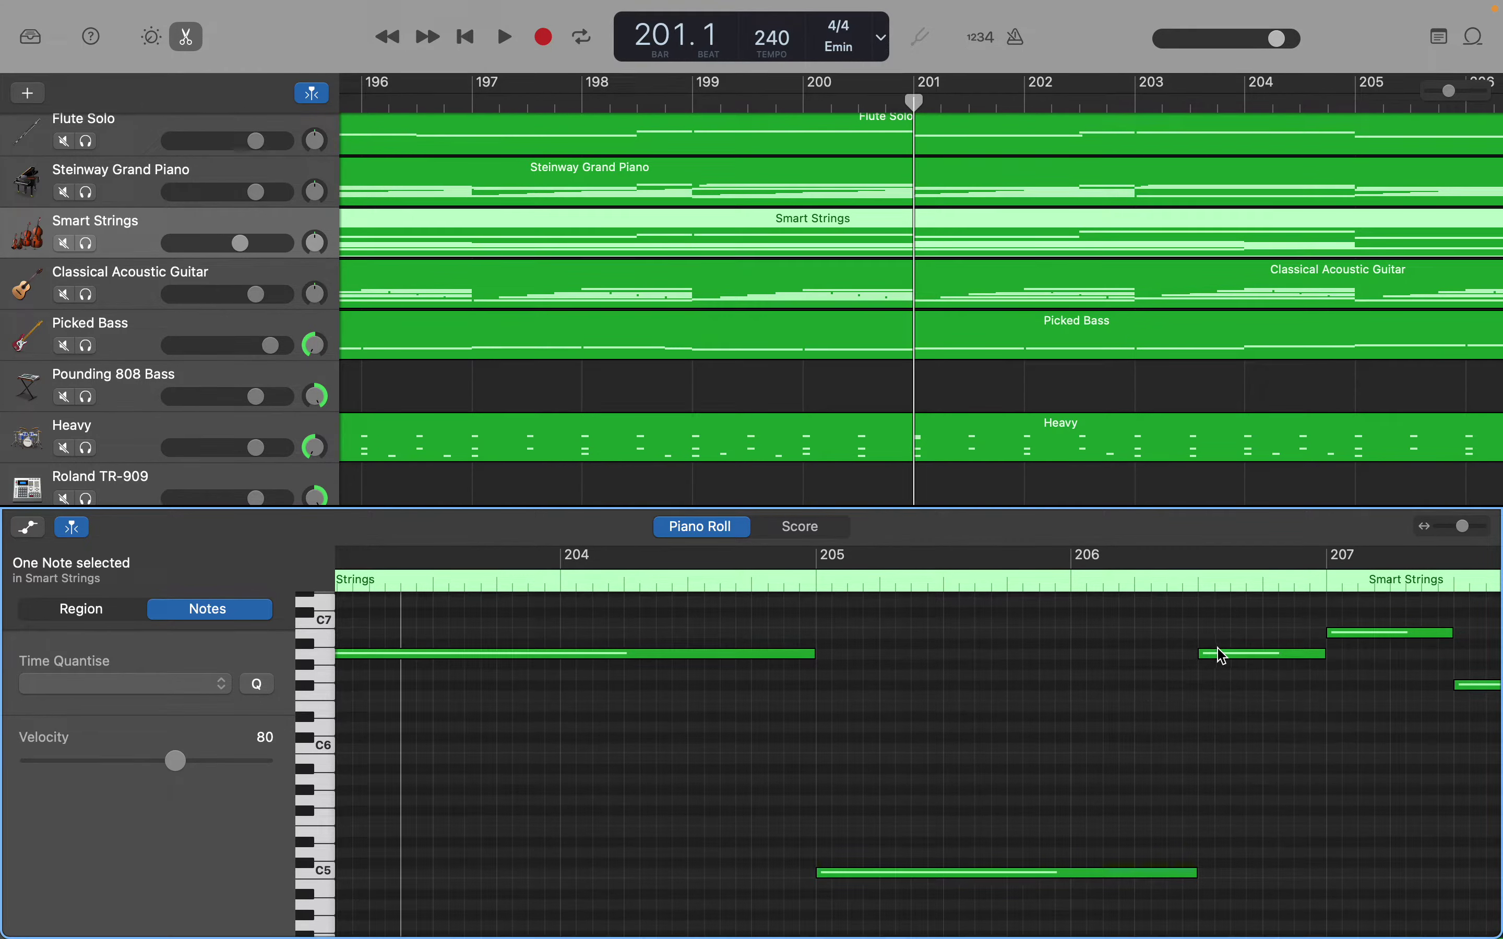
{"action": "scroll", "coordinate": [1103, 874], "scroll_direction": "down", "scroll_amount": 5}
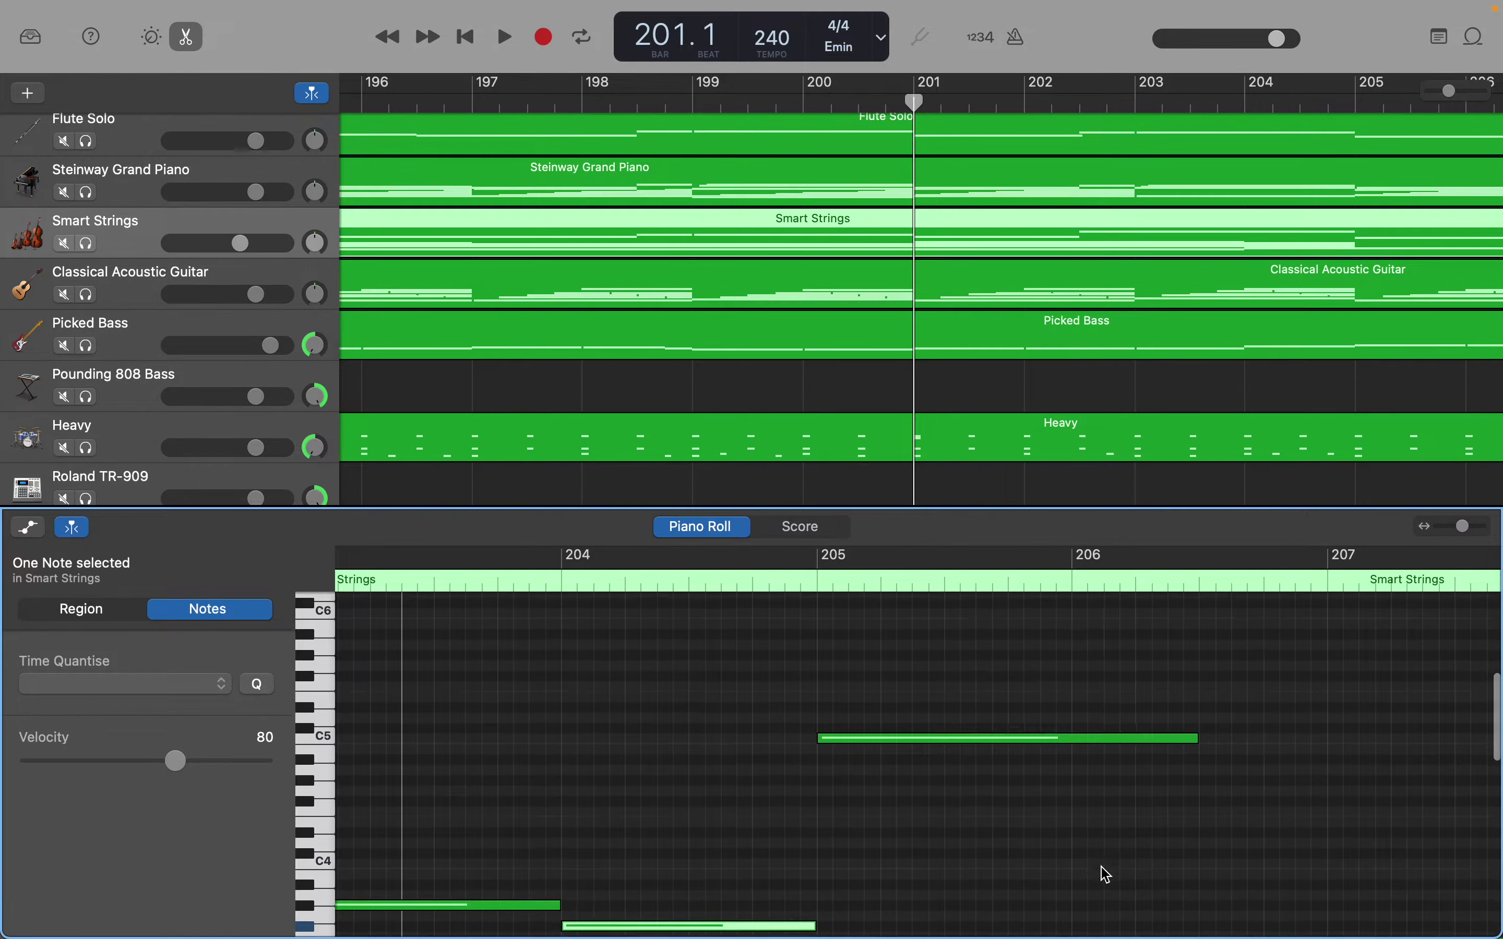
{"action": "scroll", "coordinate": [1106, 873], "scroll_direction": "down", "scroll_amount": 10}
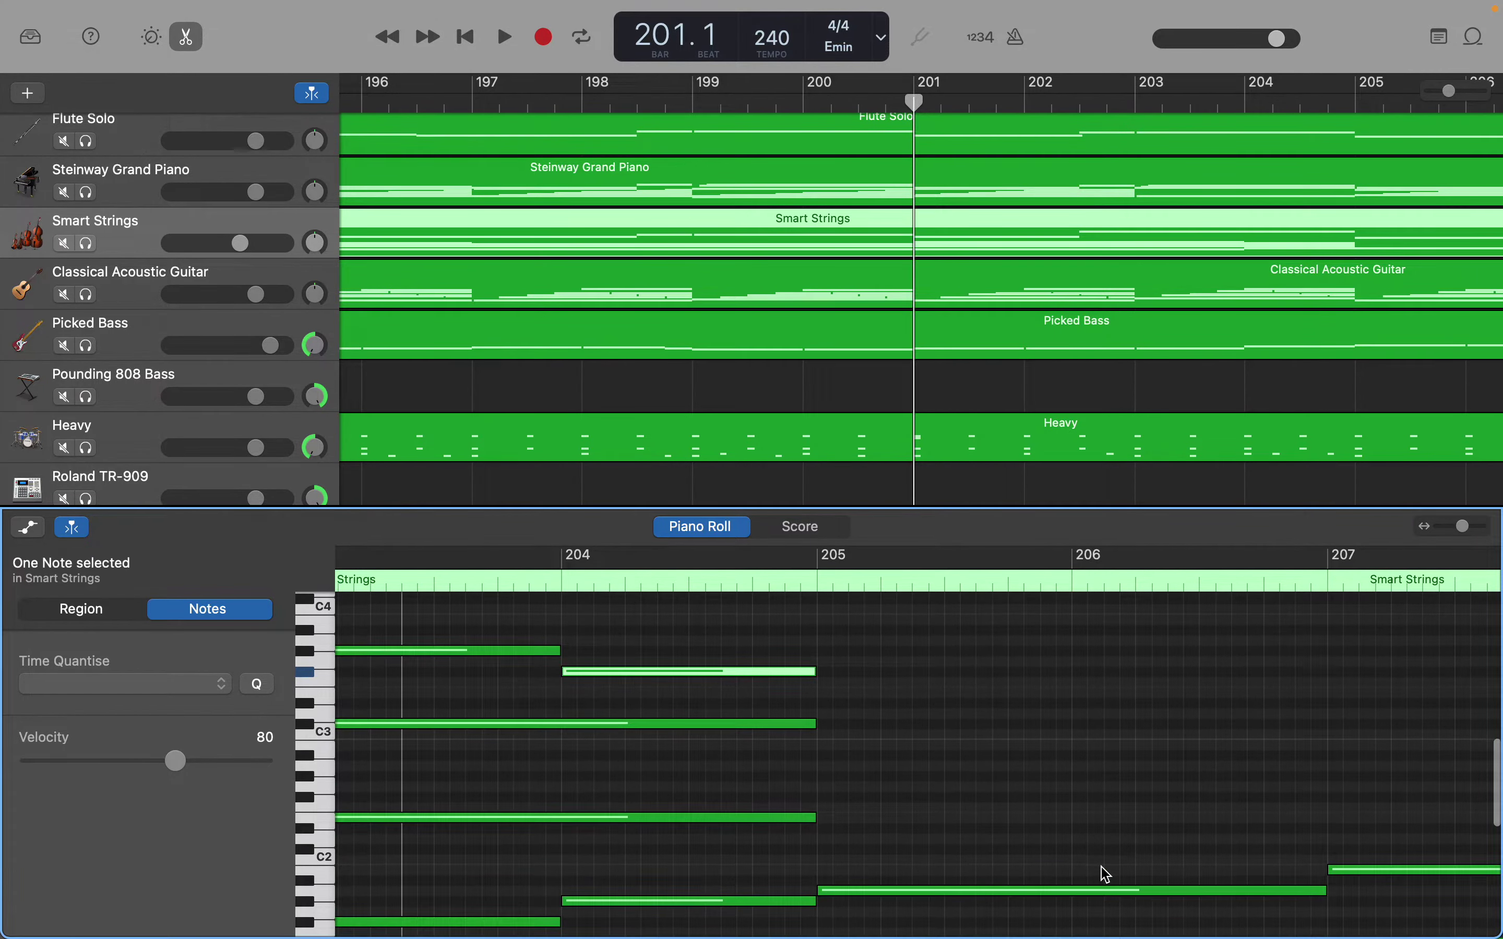
{"action": "scroll", "coordinate": [1107, 874], "scroll_direction": "up", "scroll_amount": 6}
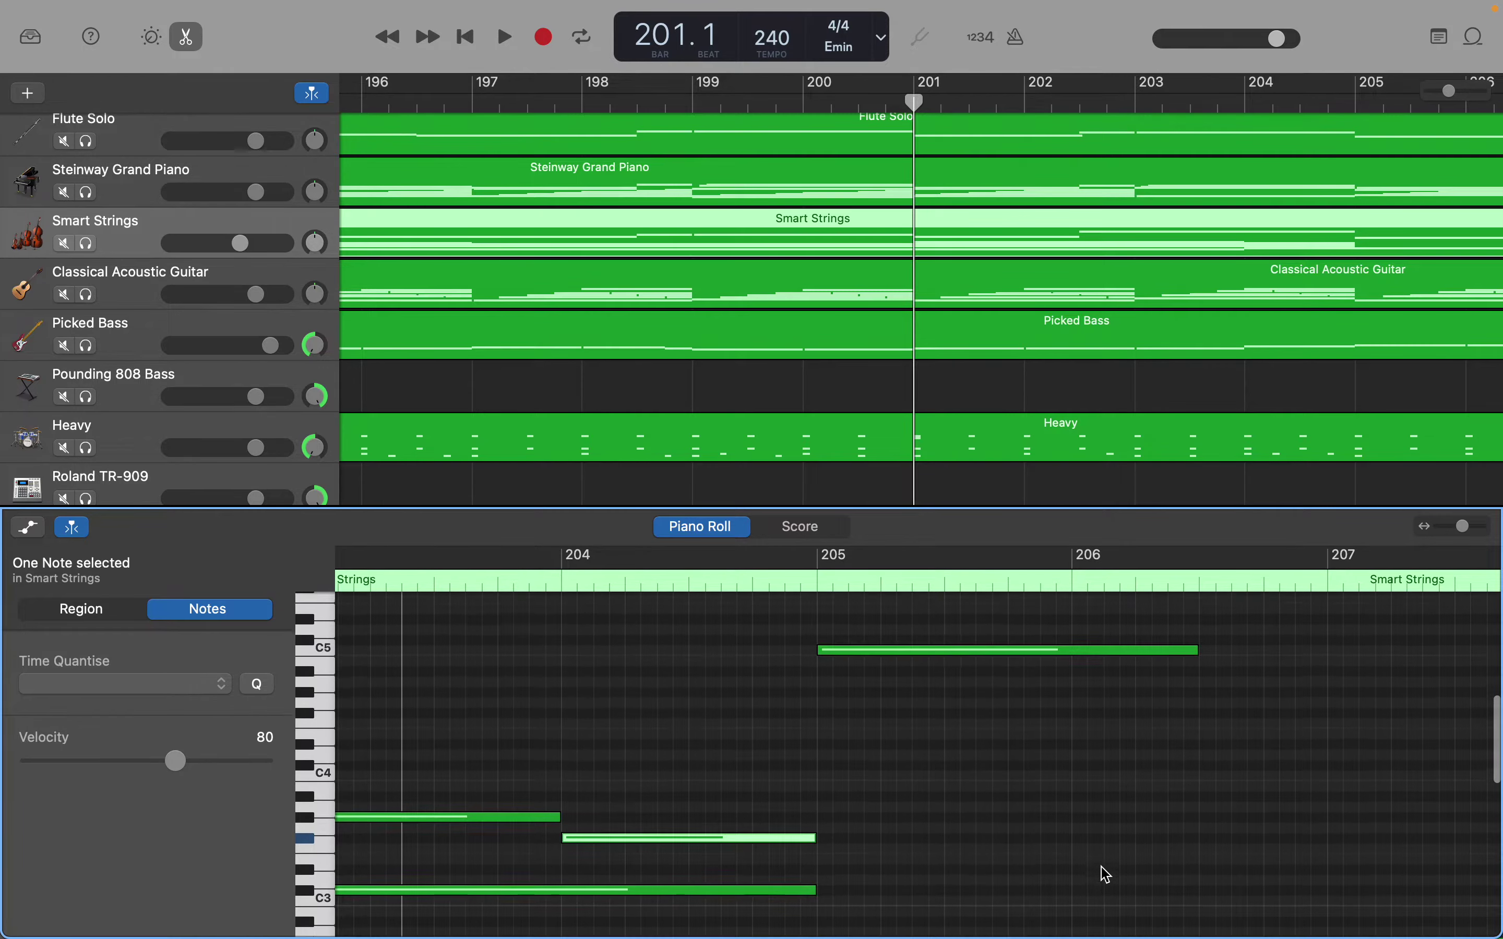
{"action": "scroll", "coordinate": [1106, 874], "scroll_direction": "down", "scroll_amount": 5}
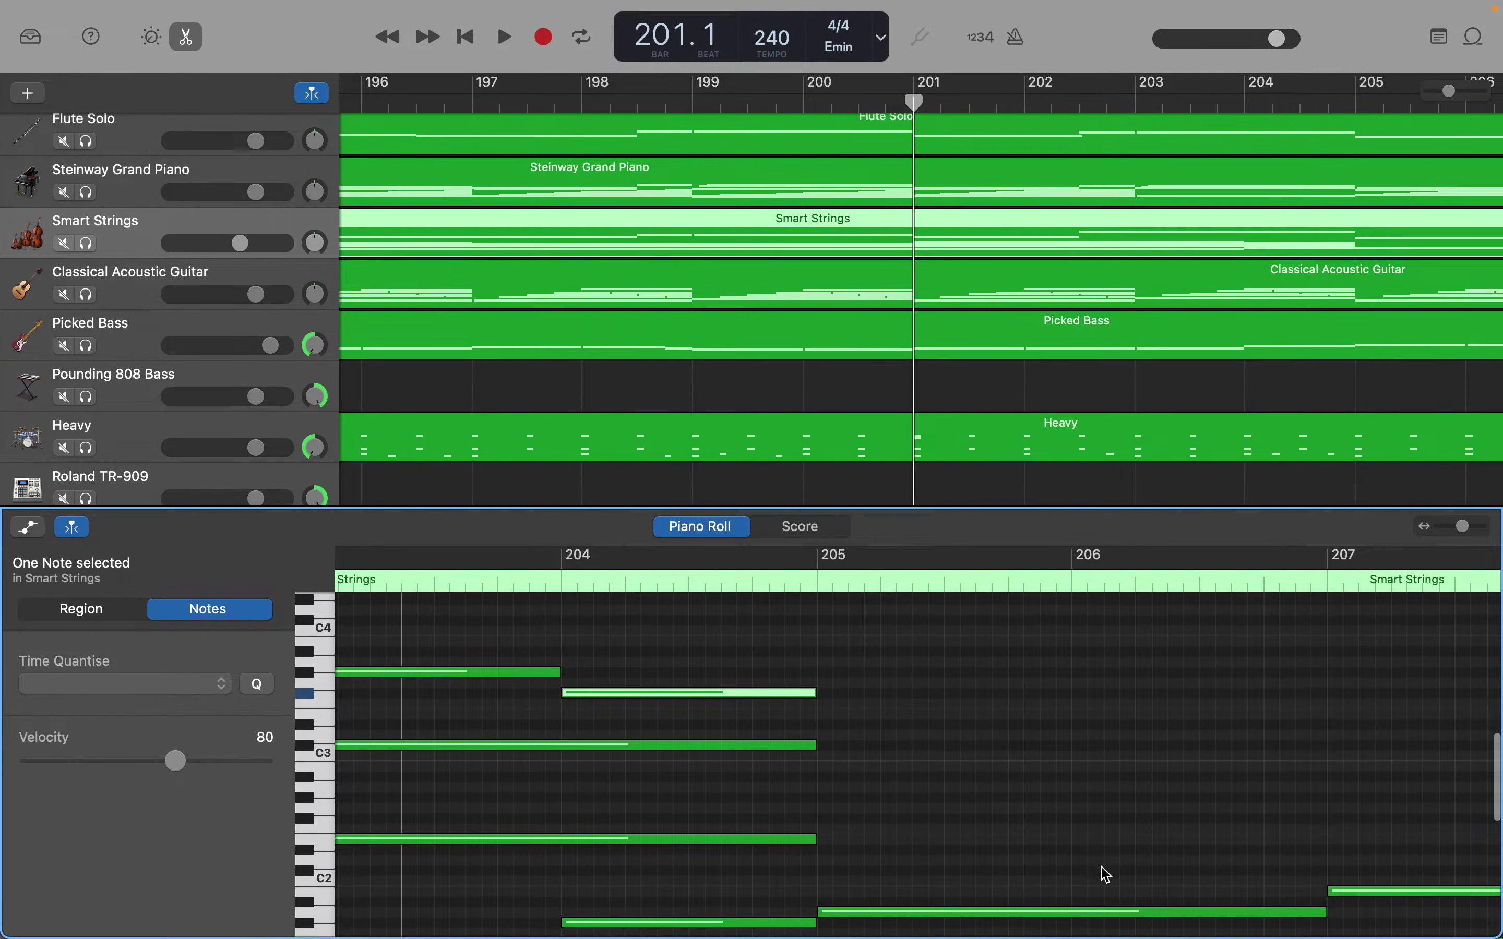
Lengthen the E2 chord note to end at bar 207 and create a G3 note running from bar 205 to bar 207
{"action": "scroll", "coordinate": [1106, 874], "scroll_direction": "down", "scroll_amount": 1}
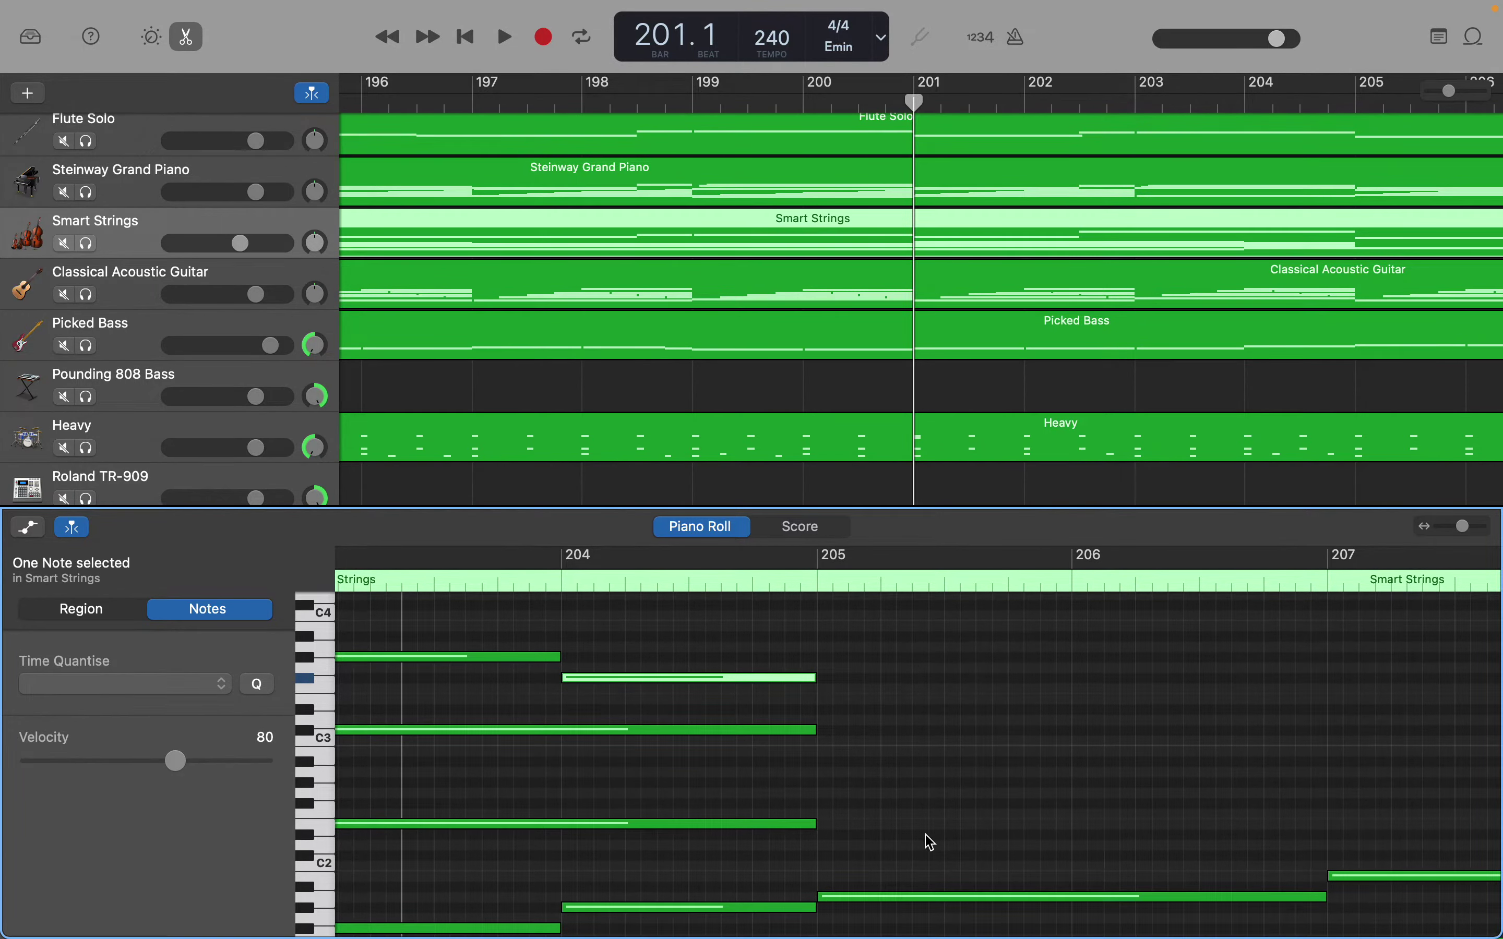
{"action": "left_click_drag", "start_coordinate": [818, 825], "coordinate": [1326, 821]}
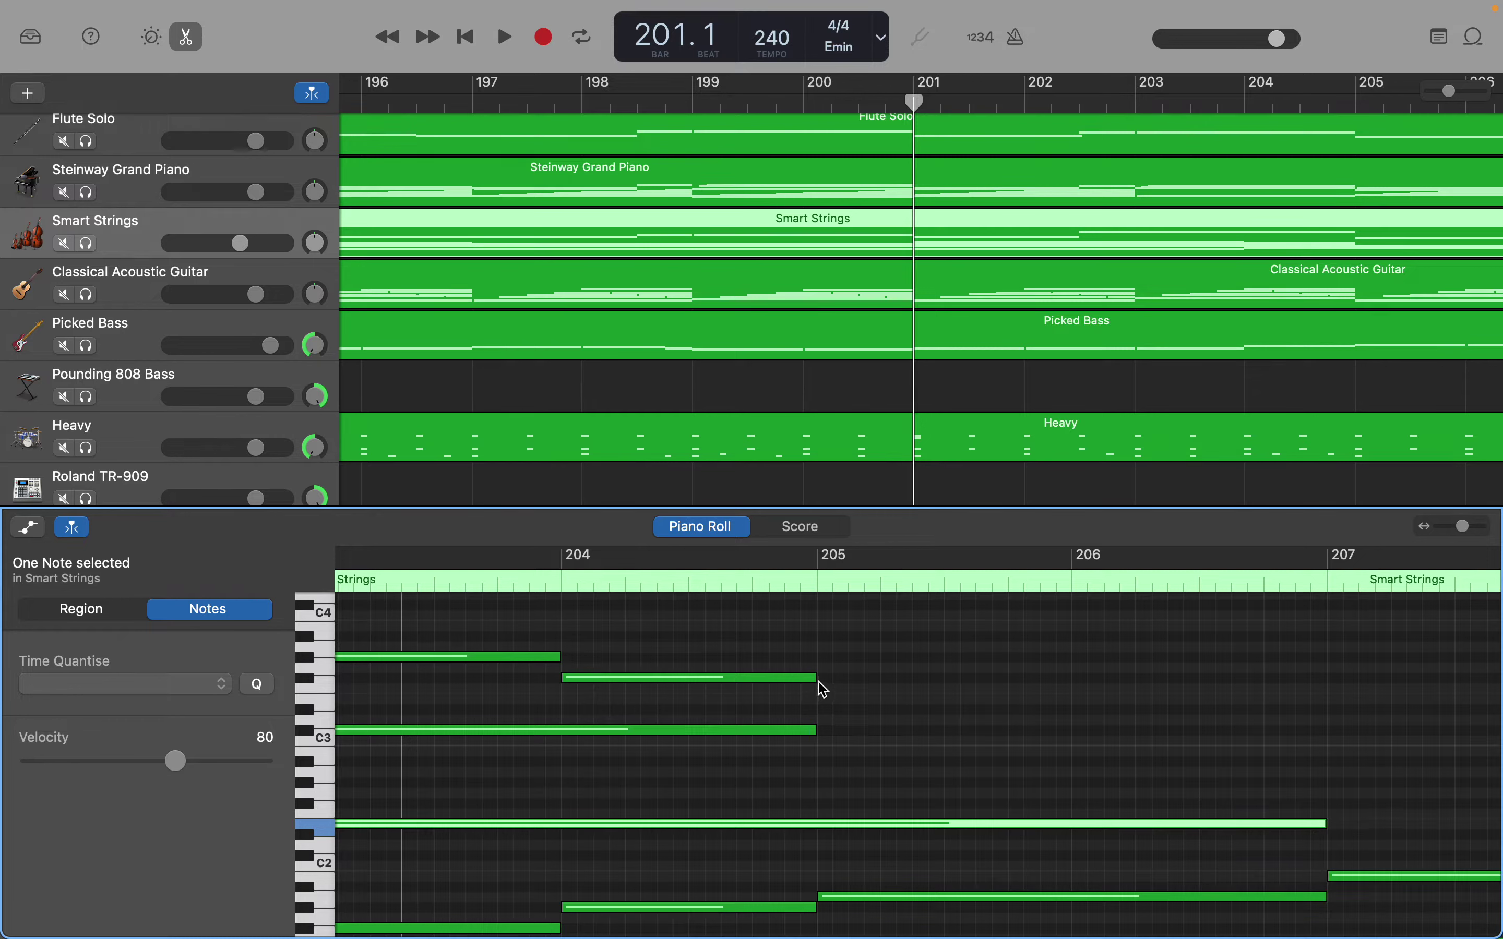
{"action": "right_click", "coordinate": [827, 679]}
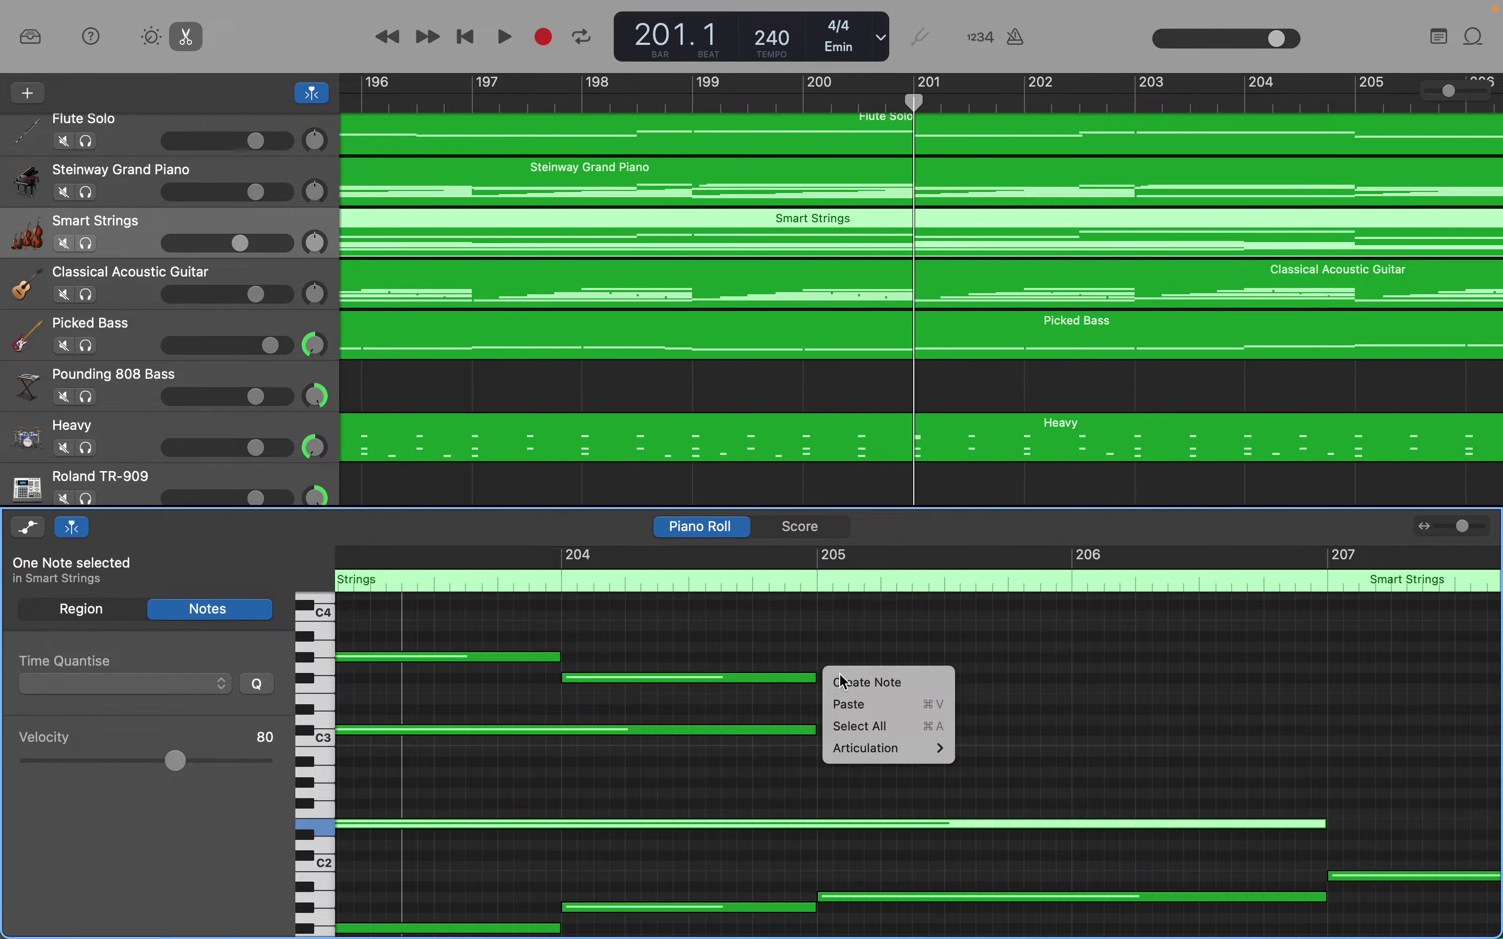
{"action": "left_click", "coordinate": [840, 674]}
{"action": "scroll", "coordinate": [983, 689], "scroll_direction": "right", "scroll_amount": 8}
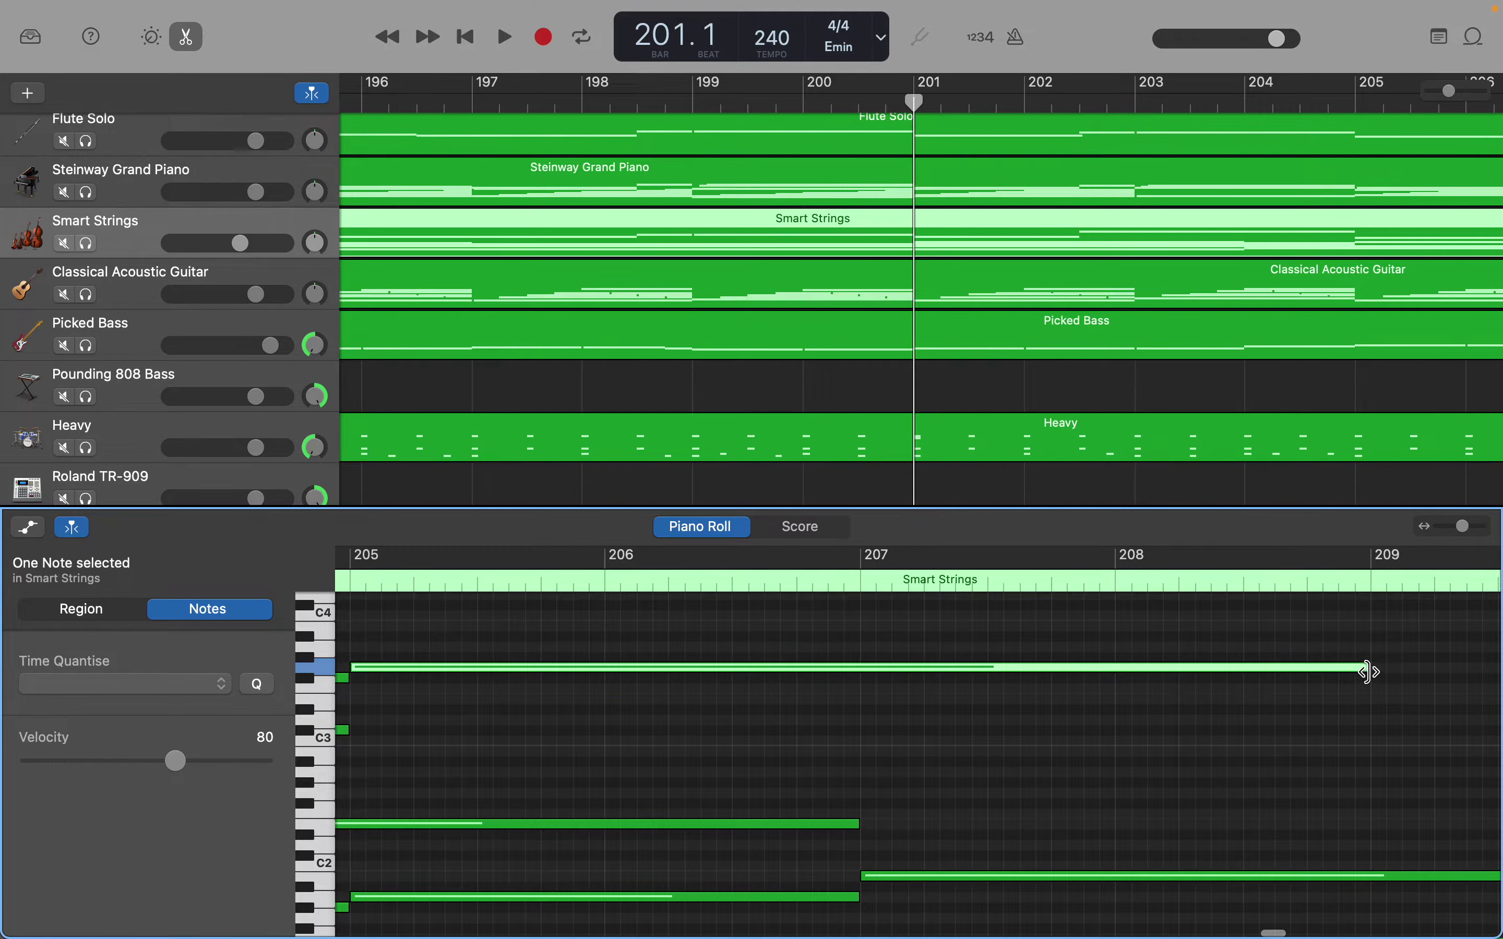
{"action": "left_click_drag", "start_coordinate": [1366, 668], "coordinate": [858, 713]}
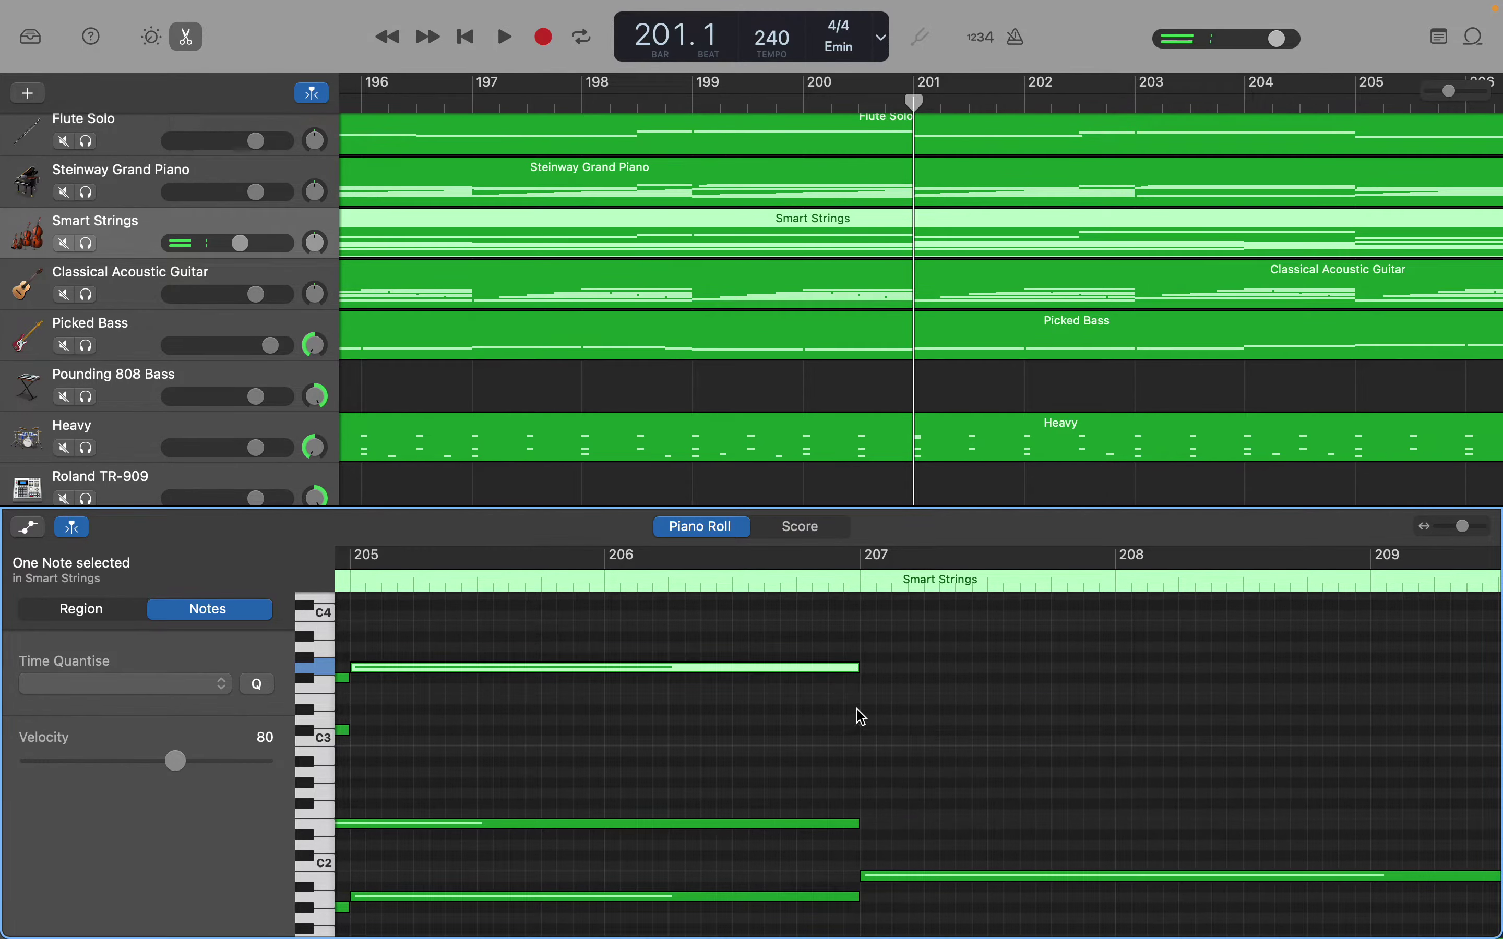
Create a B2 chord note running from bar 205 to bar 207
{"action": "scroll", "coordinate": [683, 696], "scroll_direction": "left", "scroll_amount": 2}
{"action": "scroll", "coordinate": [683, 697], "scroll_direction": "left", "scroll_amount": 4}
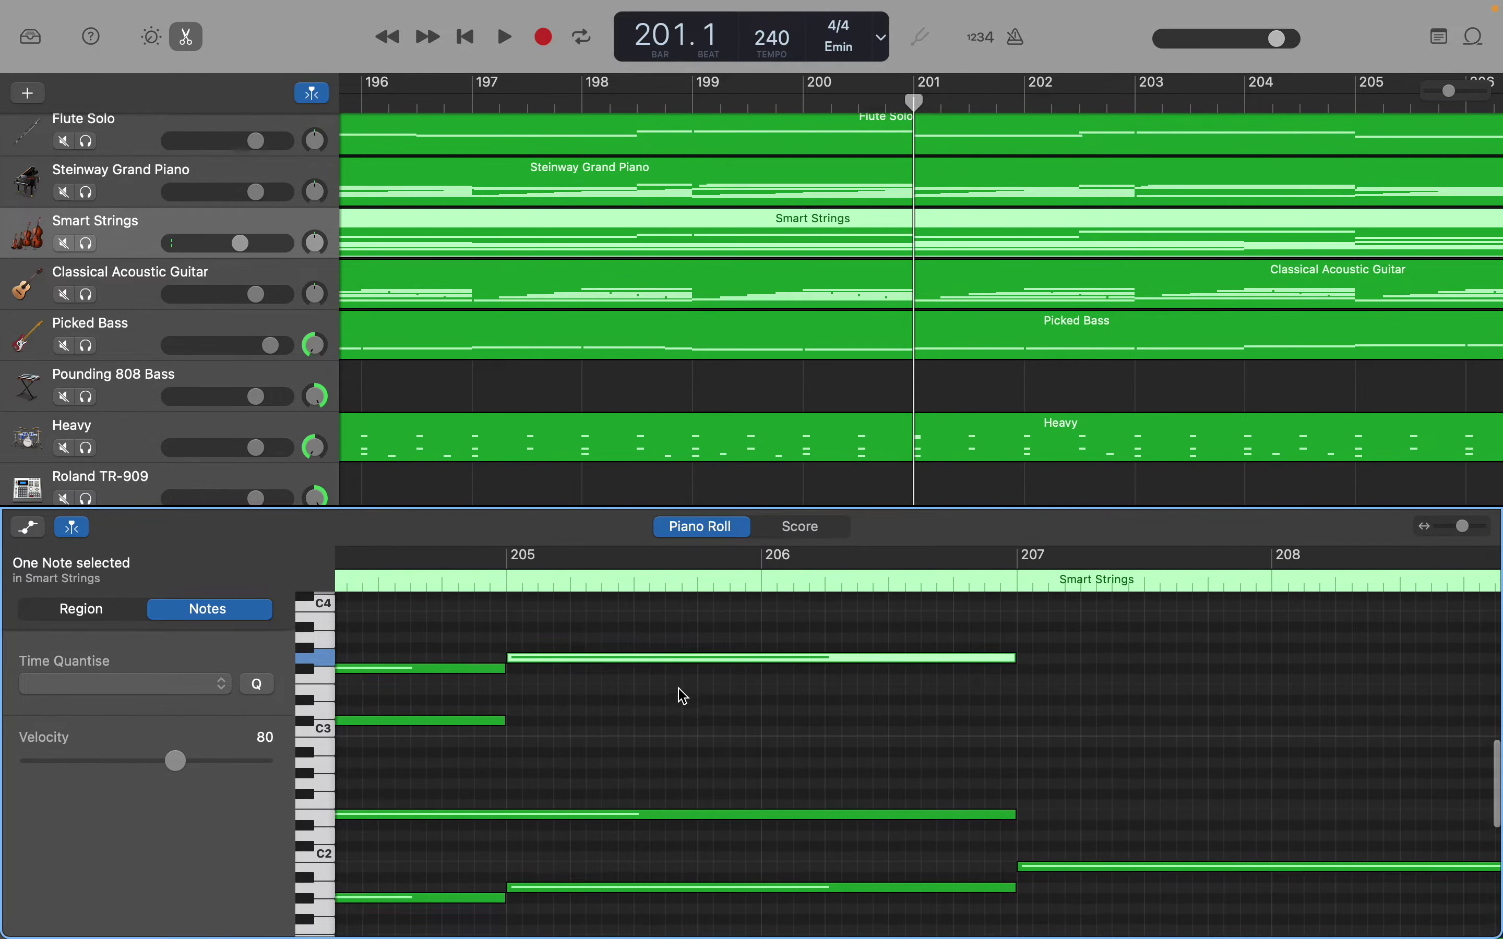
{"action": "scroll", "coordinate": [683, 697], "scroll_direction": "down", "scroll_amount": 2}
{"action": "scroll", "coordinate": [683, 695], "scroll_direction": "left", "scroll_amount": 5}
{"action": "scroll", "coordinate": [683, 695], "scroll_direction": "down", "scroll_amount": 1}
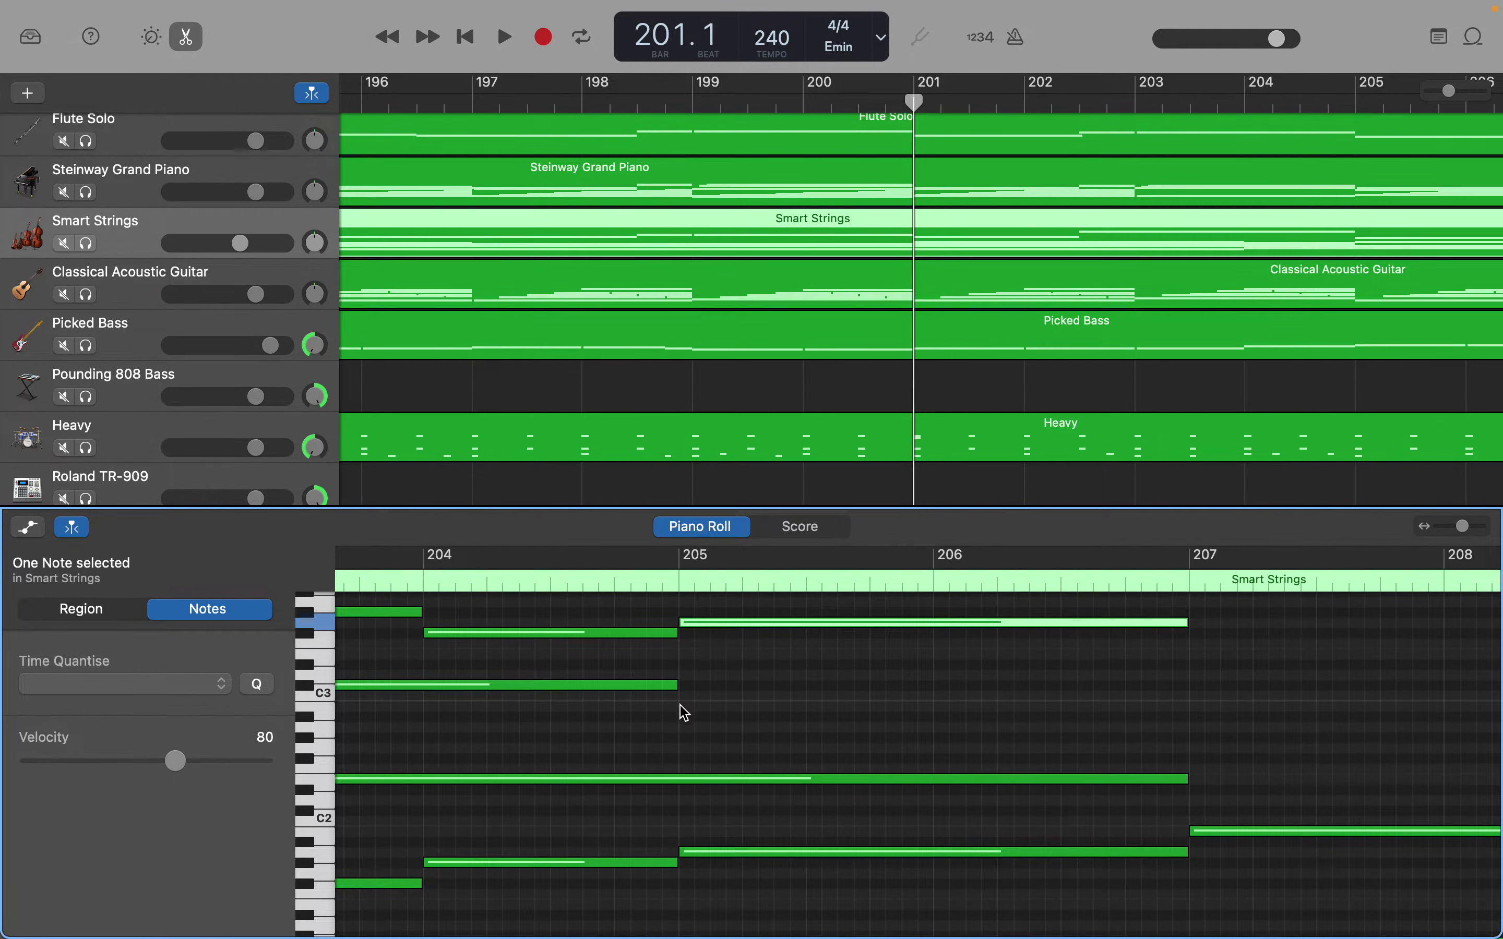
{"action": "left_click", "coordinate": [685, 711]}
{"action": "right_click", "coordinate": [688, 715]}
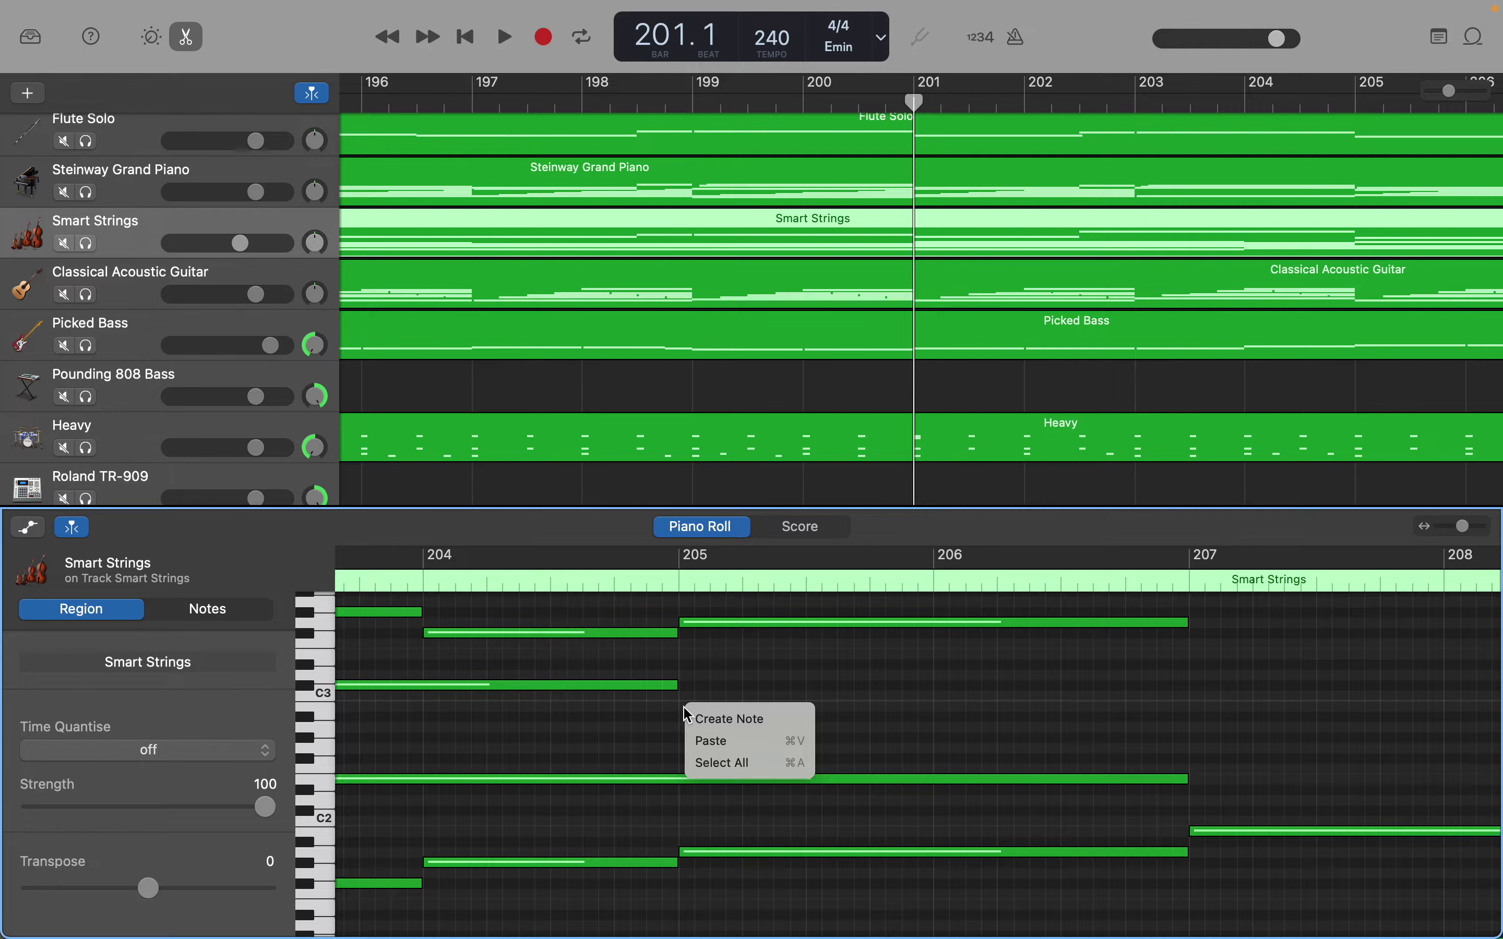
{"action": "left_click", "coordinate": [695, 719]}
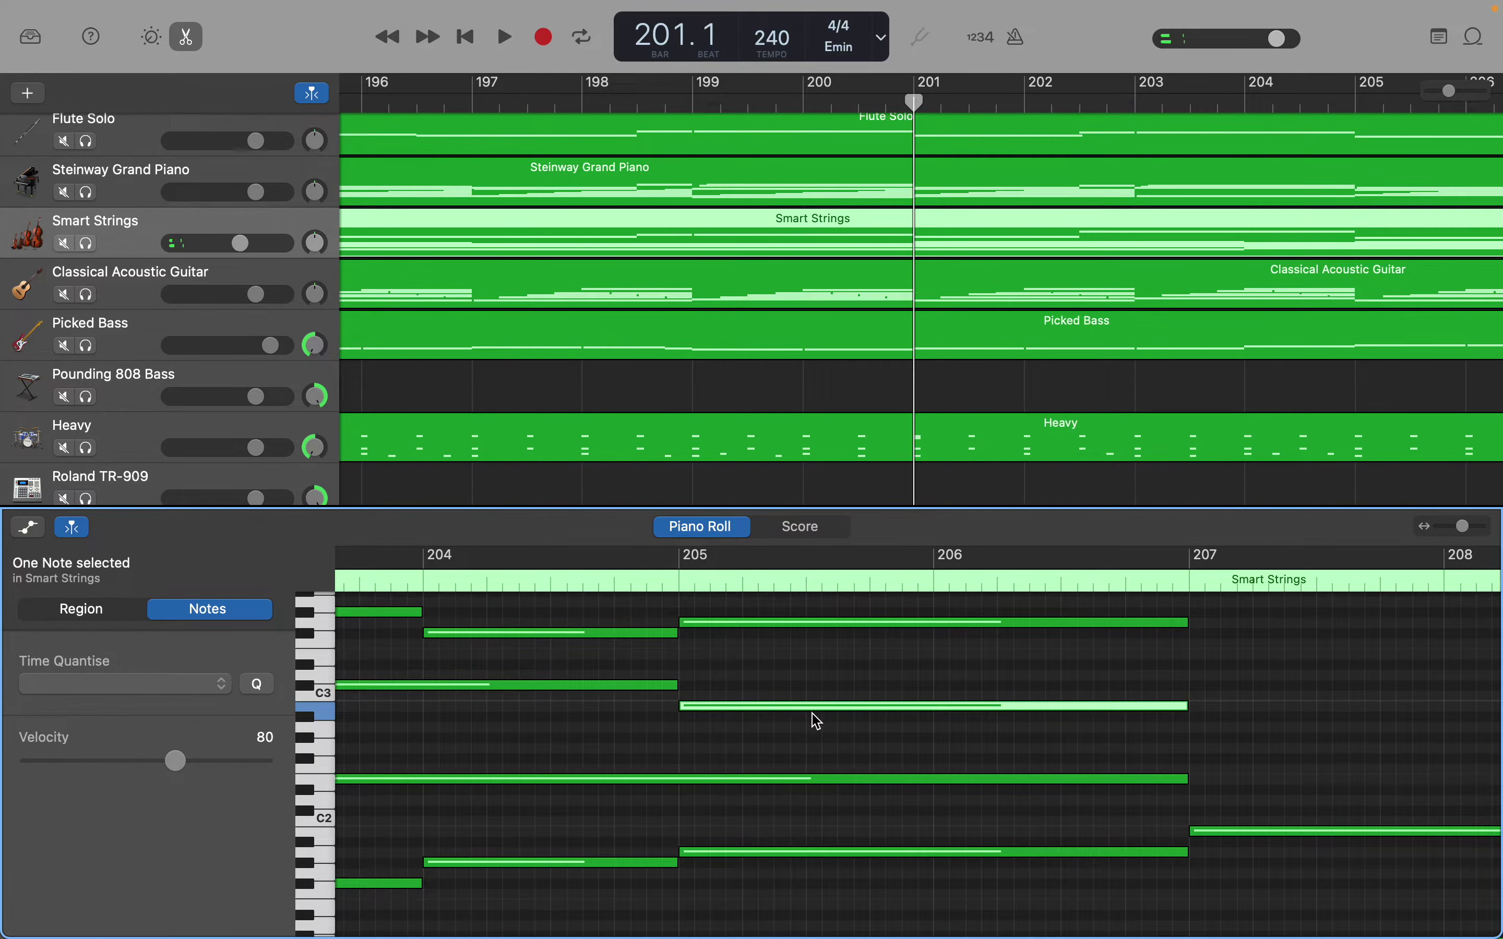
Examine the melody notes above bars 205 to 207 against the G3, B2 and E2 chord notes and the bass
{"action": "scroll", "coordinate": [817, 722], "scroll_direction": "up", "scroll_amount": 10}
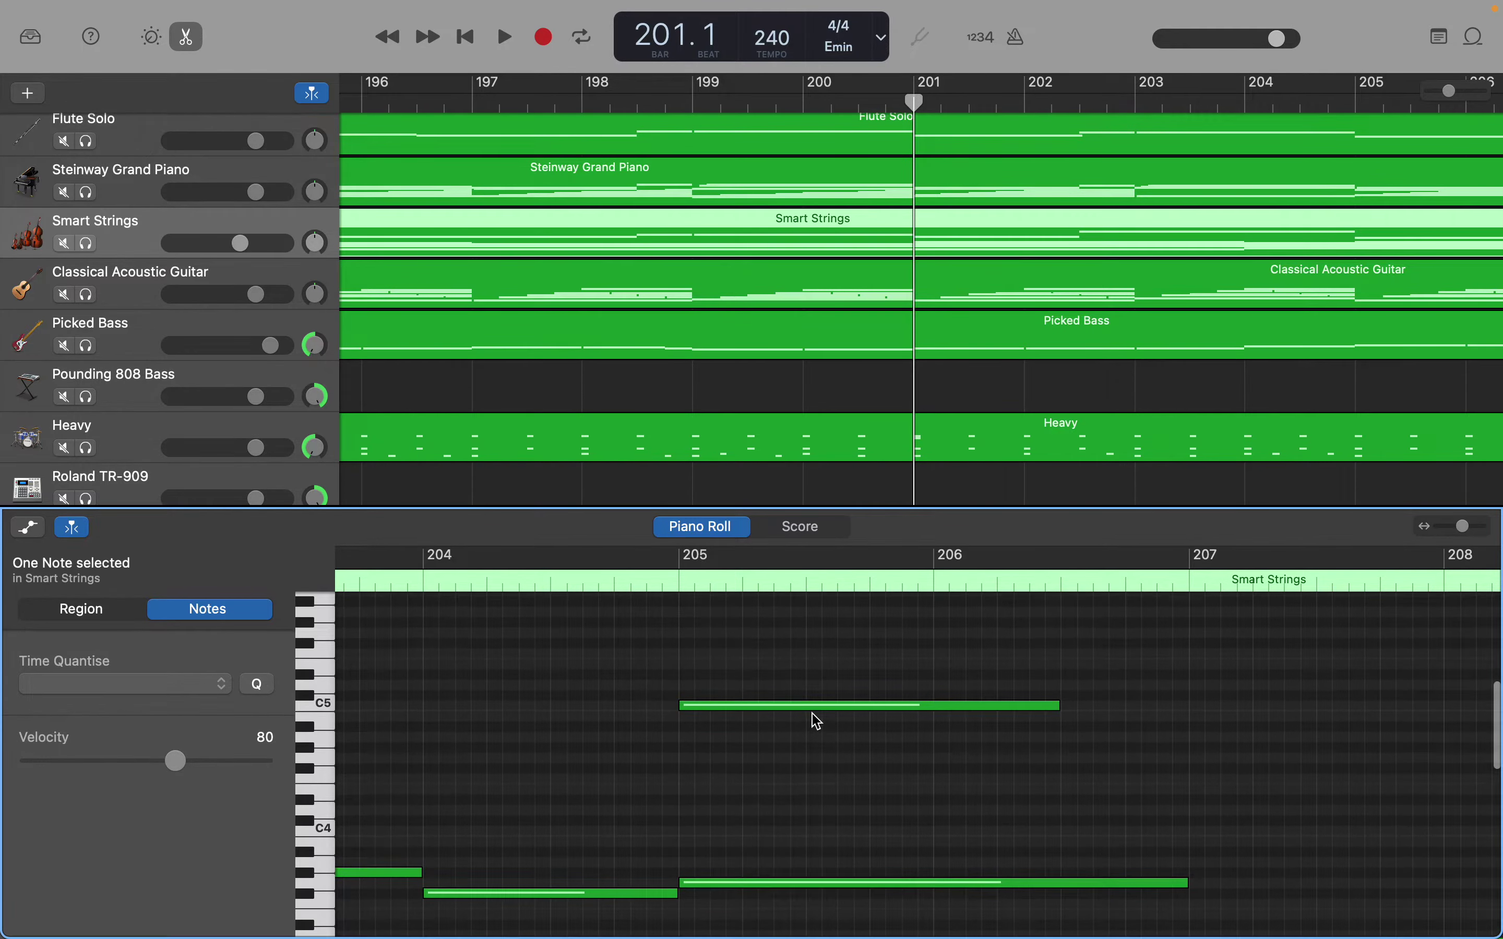
{"action": "scroll", "coordinate": [817, 722], "scroll_direction": "up", "scroll_amount": 5}
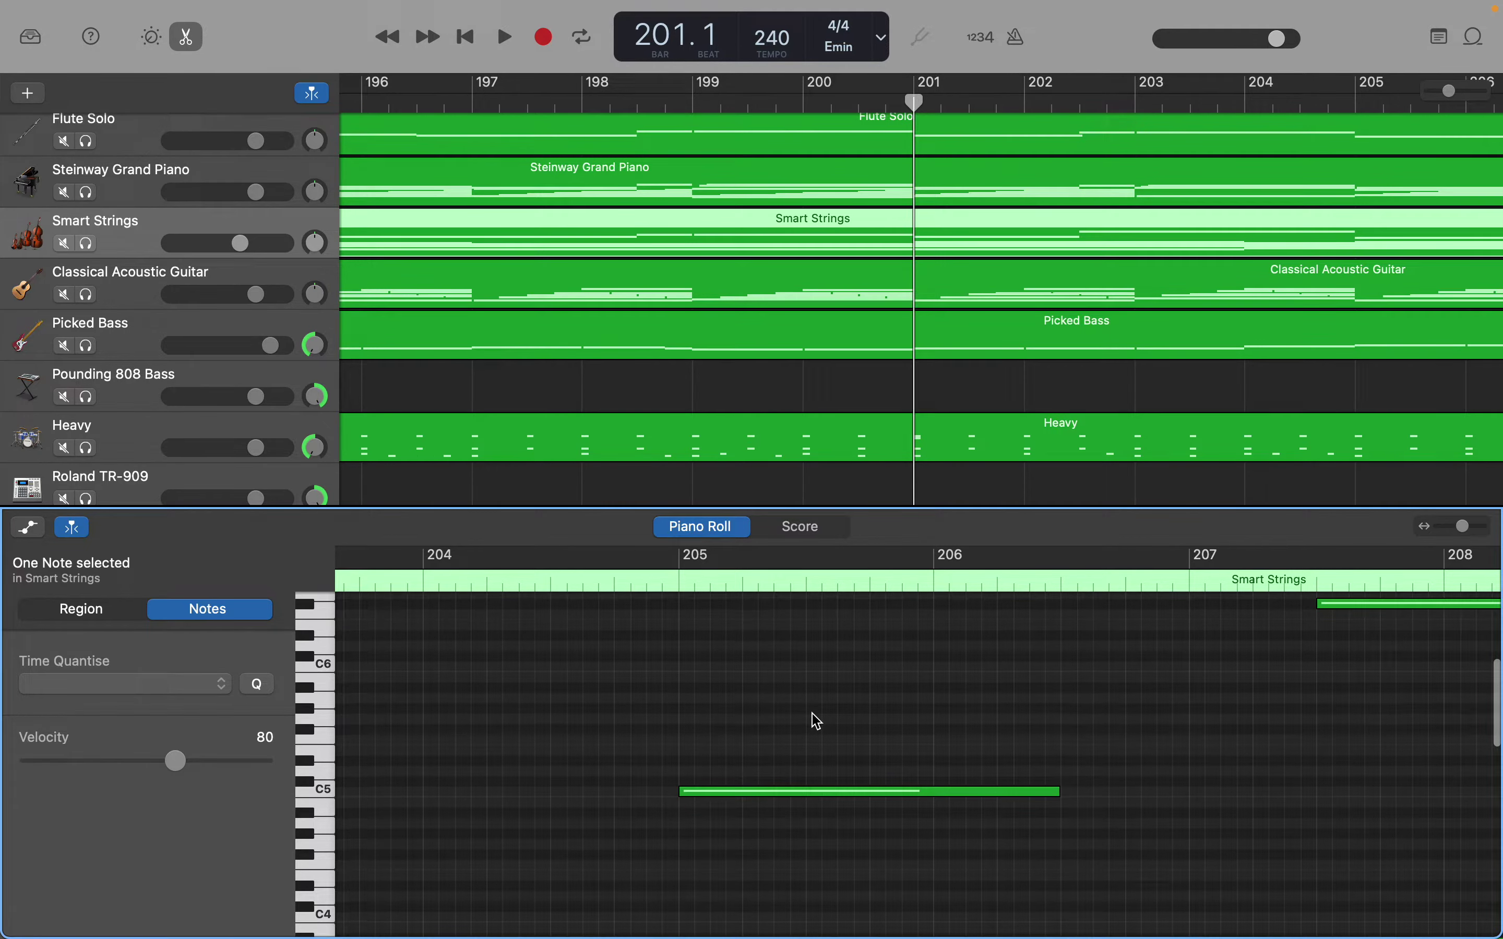
{"action": "scroll", "coordinate": [817, 722], "scroll_direction": "up", "scroll_amount": 5}
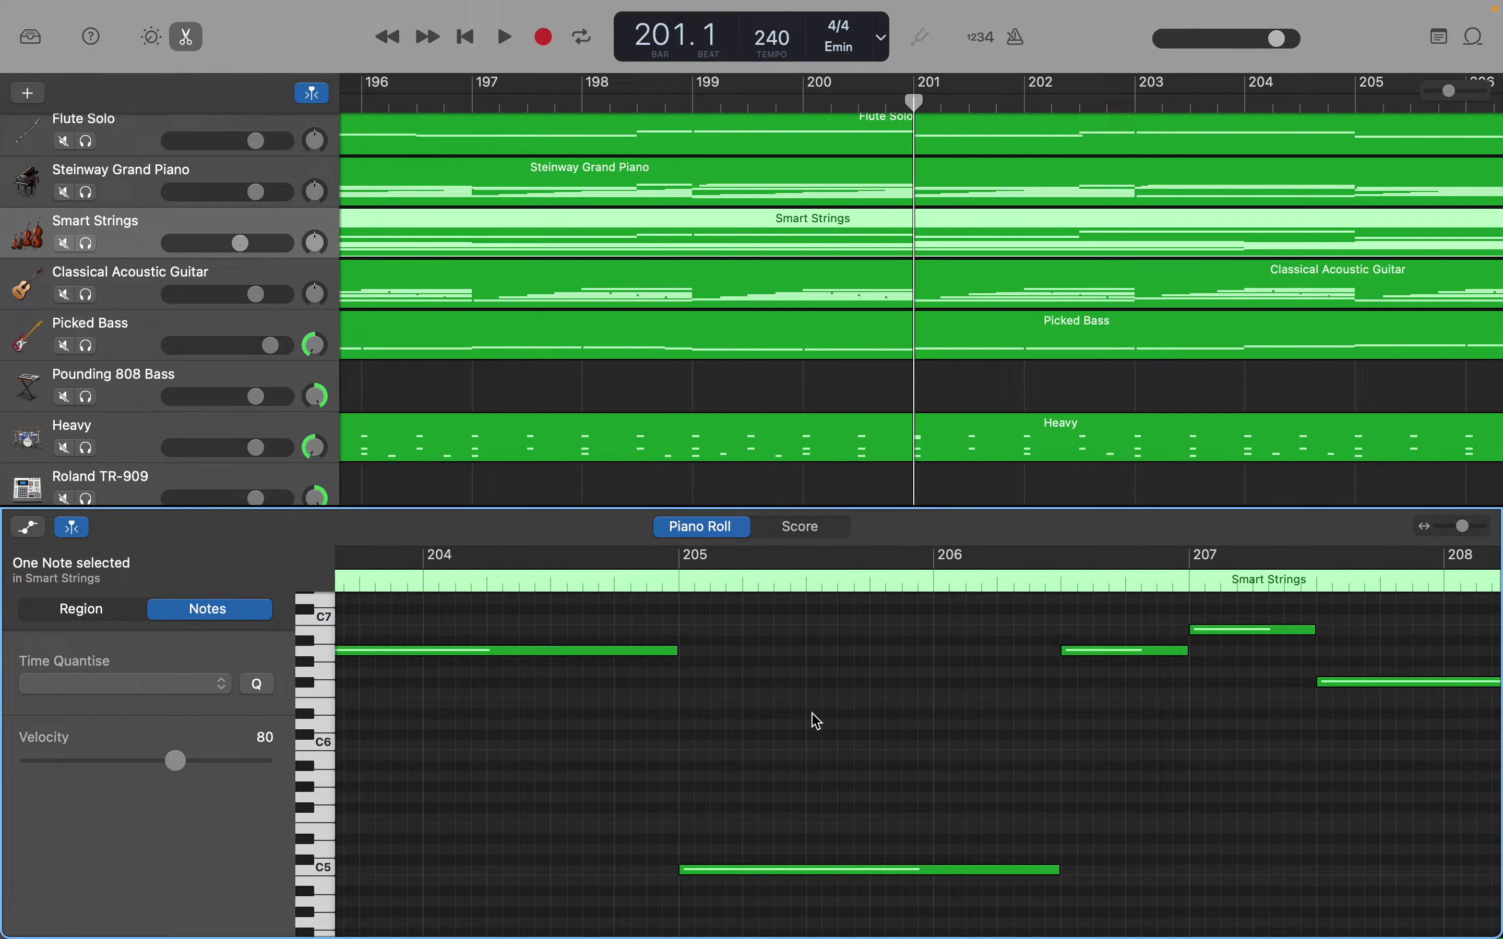
{"action": "scroll", "coordinate": [817, 722], "scroll_direction": "down", "scroll_amount": 15}
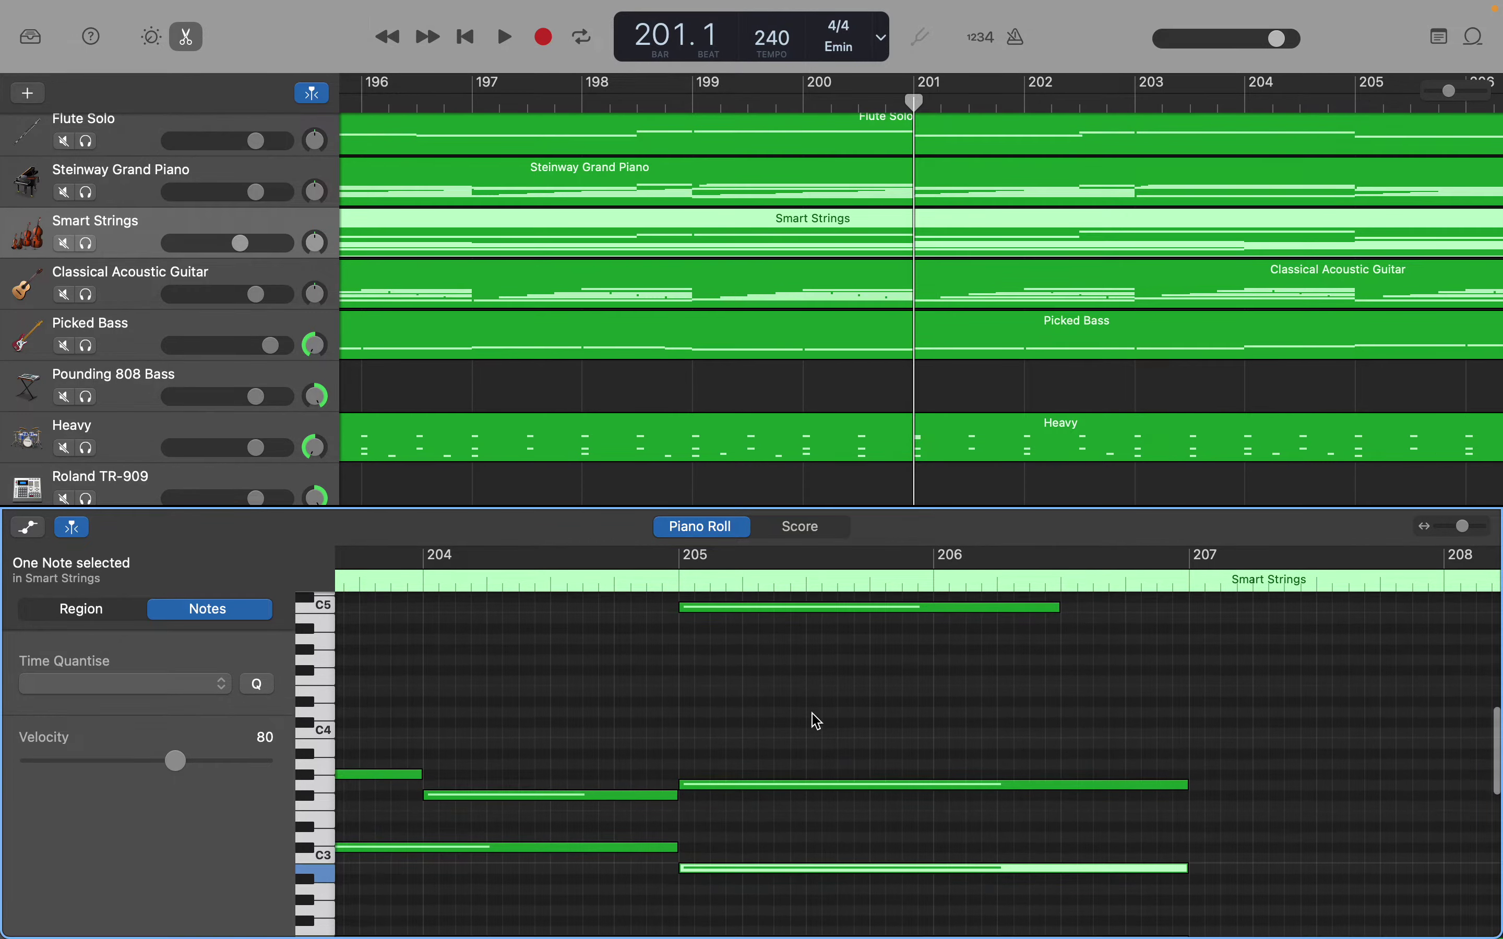
{"action": "scroll", "coordinate": [817, 722], "scroll_direction": "down", "scroll_amount": 2}
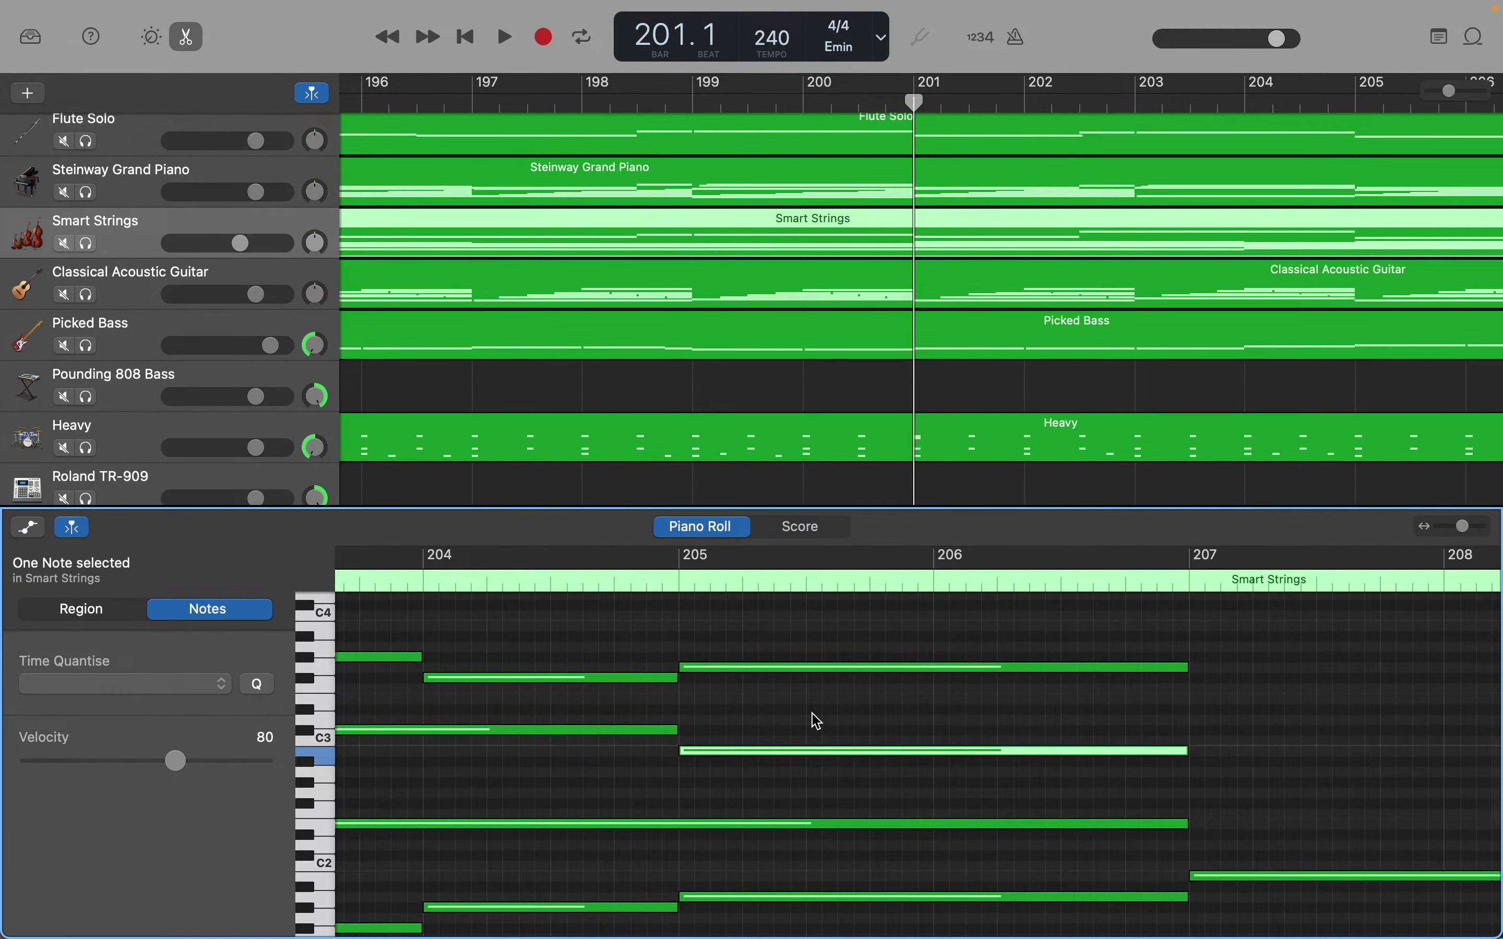
{"action": "scroll", "coordinate": [817, 721], "scroll_direction": "down", "scroll_amount": 2}
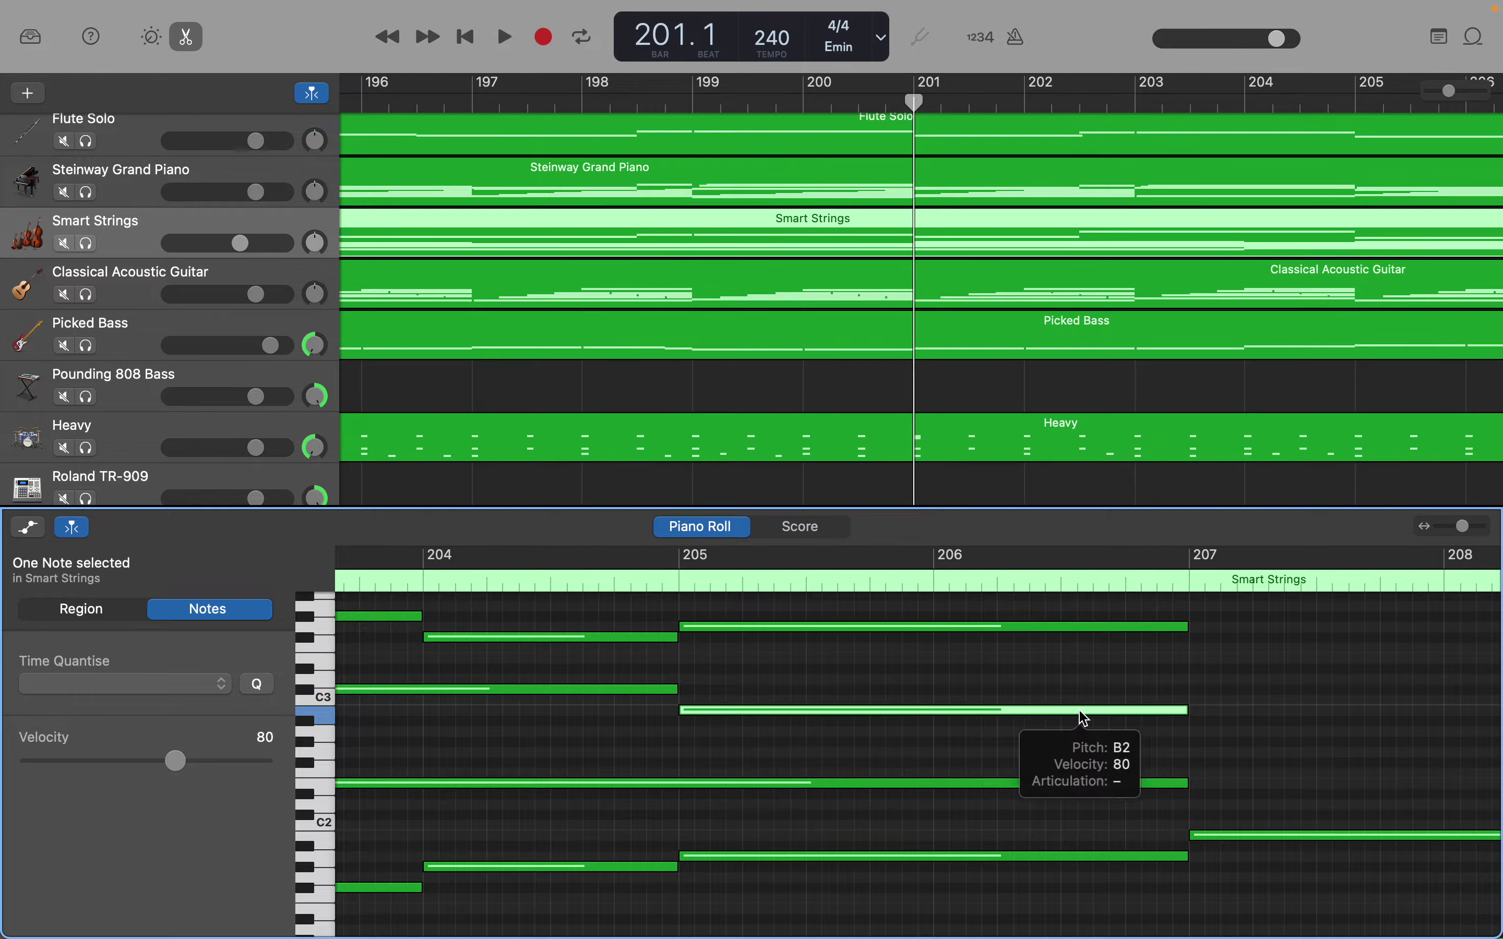
{"action": "scroll", "coordinate": [1178, 713], "scroll_direction": "up", "scroll_amount": 3}
{"action": "scroll", "coordinate": [1178, 714], "scroll_direction": "up", "scroll_amount": 2}
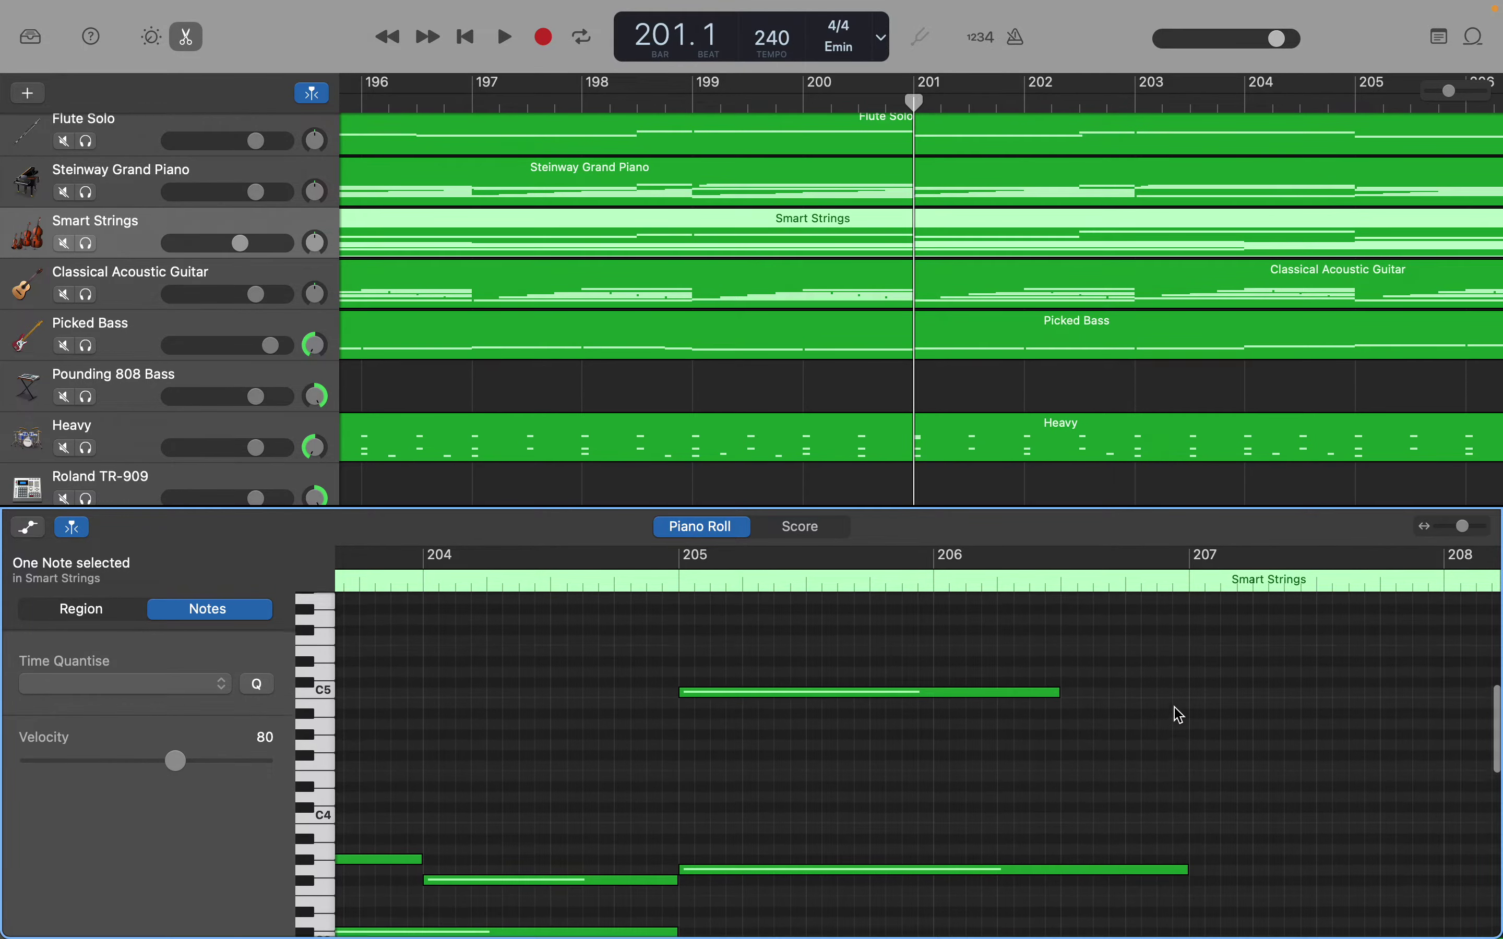
{"action": "scroll", "coordinate": [1178, 714], "scroll_direction": "down", "scroll_amount": 5}
{"action": "scroll", "coordinate": [1179, 715], "scroll_direction": "down", "scroll_amount": 1}
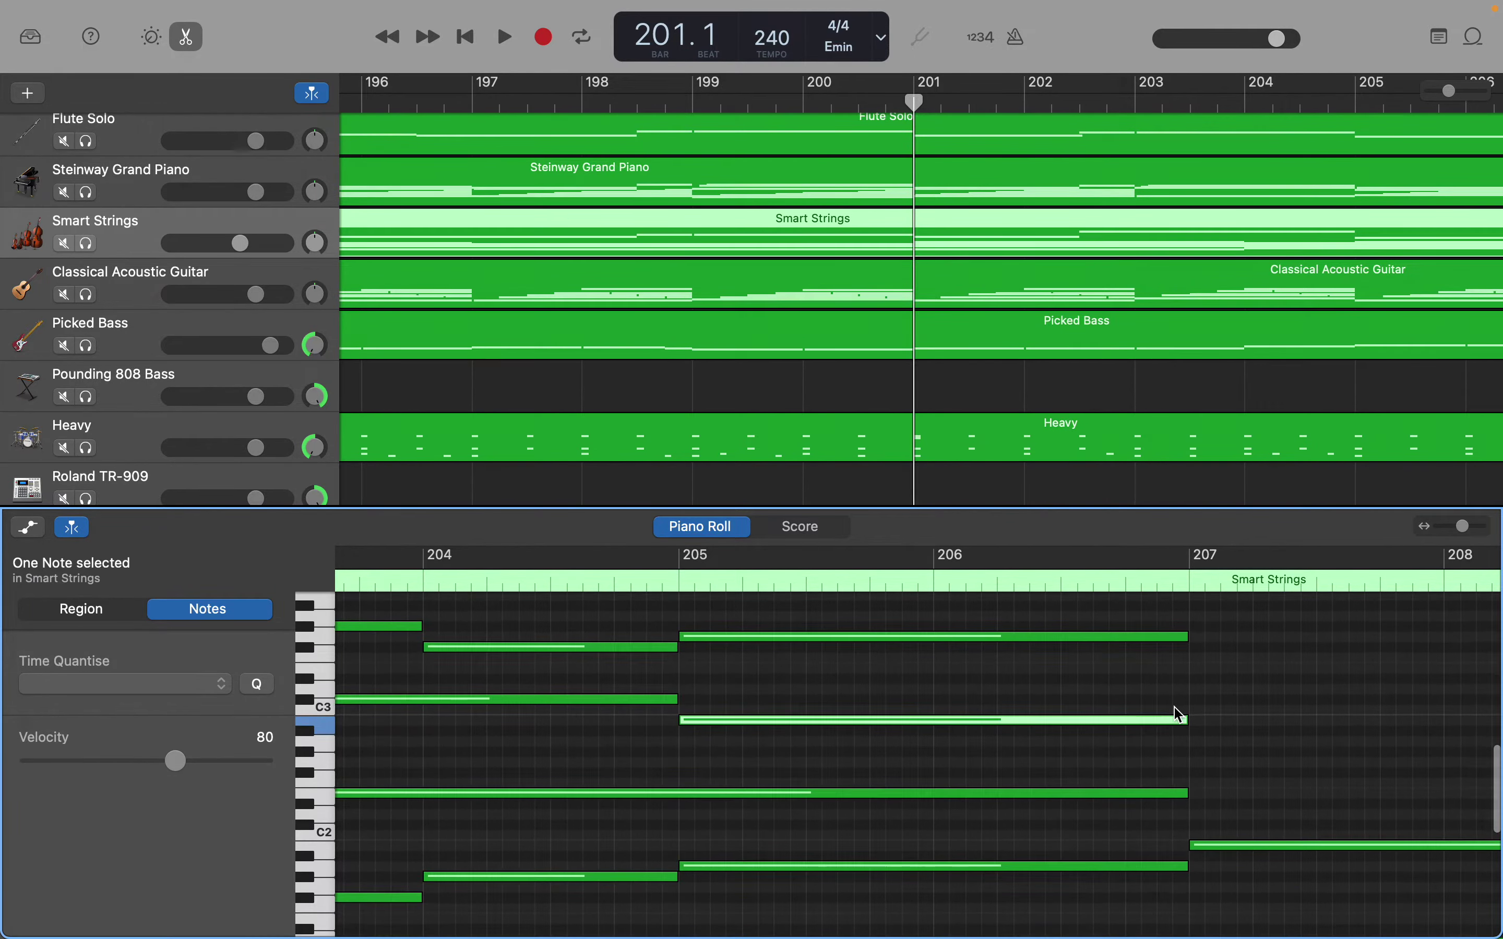
{"action": "scroll", "coordinate": [1183, 721], "scroll_direction": "down", "scroll_amount": 5}
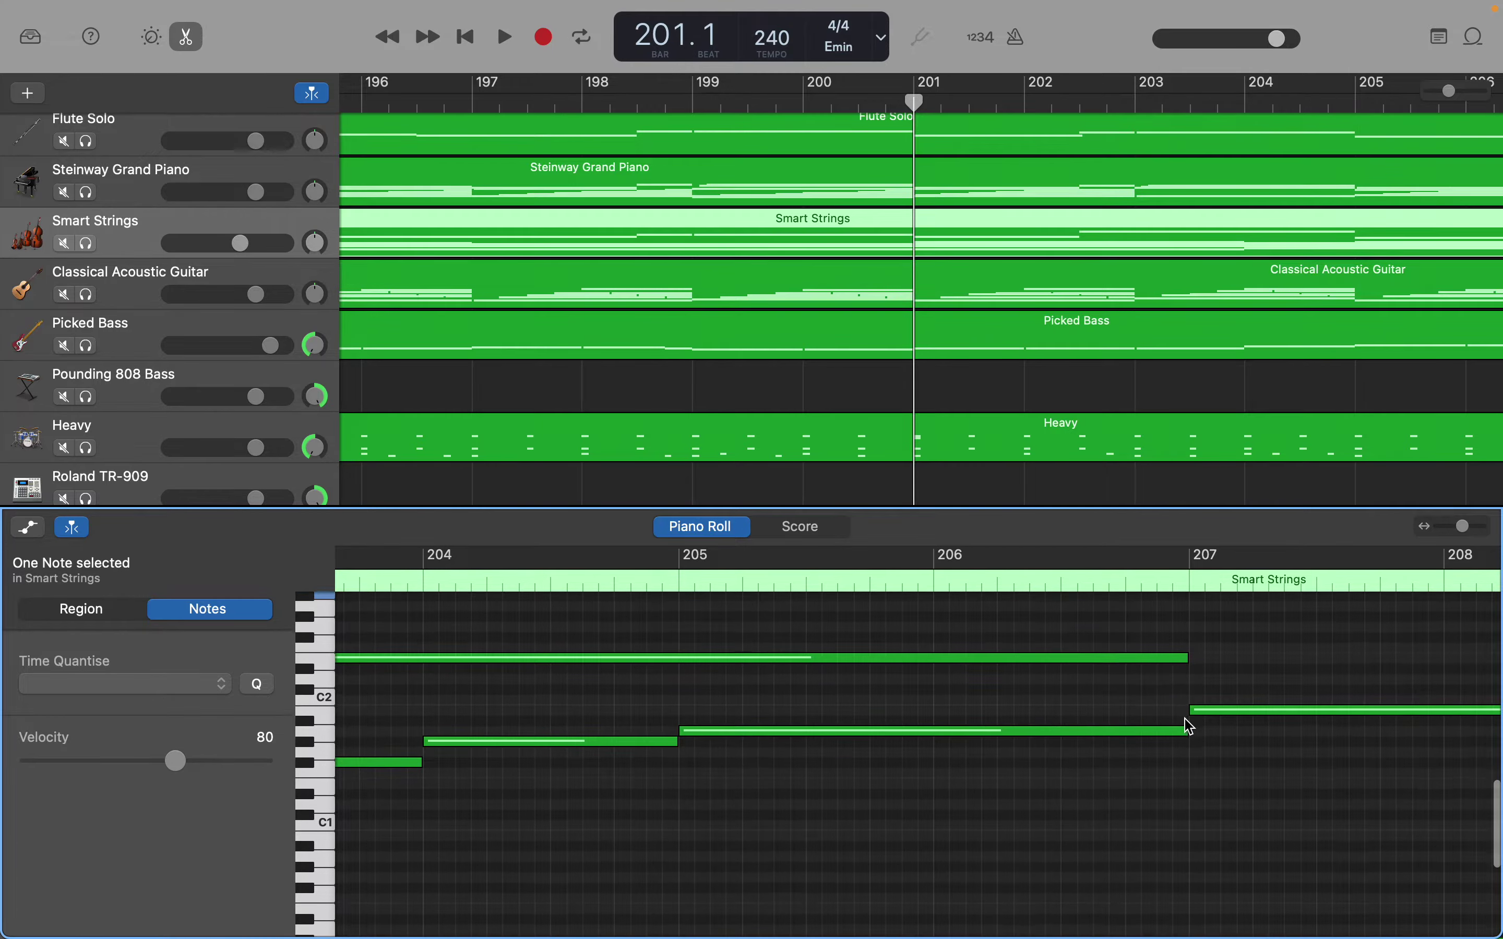
{"action": "scroll", "coordinate": [1186, 724], "scroll_direction": "up", "scroll_amount": 3}
{"action": "scroll", "coordinate": [1188, 725], "scroll_direction": "up", "scroll_amount": 2}
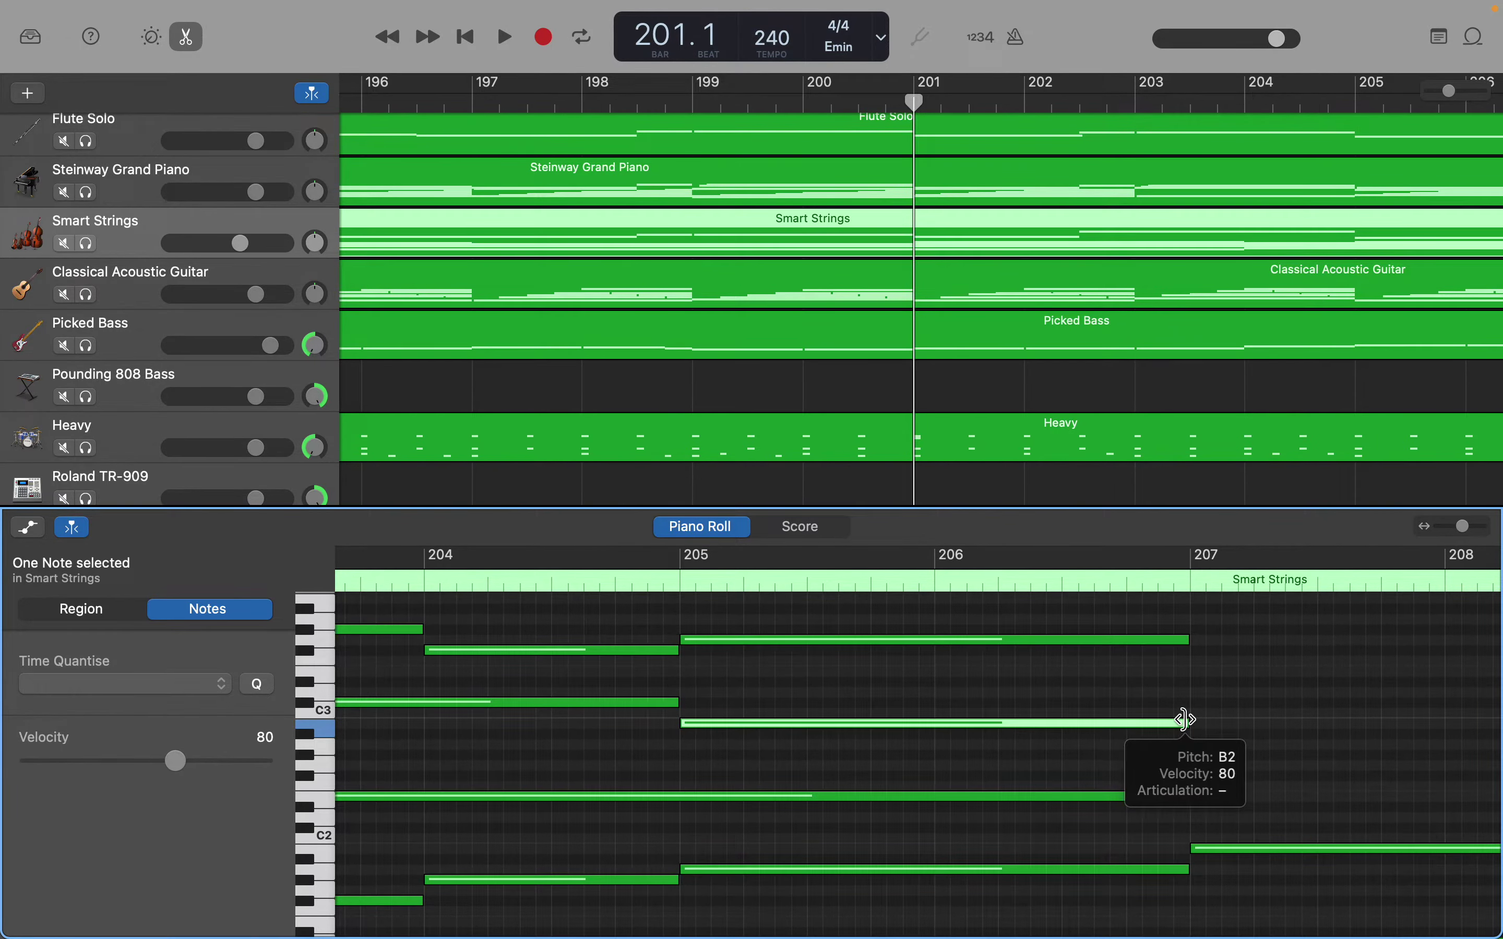
Shorten the B2 note to end at beat 3 of bar 206 and create a C3 note from there to bar 207
{"action": "left_click_drag", "start_coordinate": [1183, 719], "coordinate": [1060, 721]}
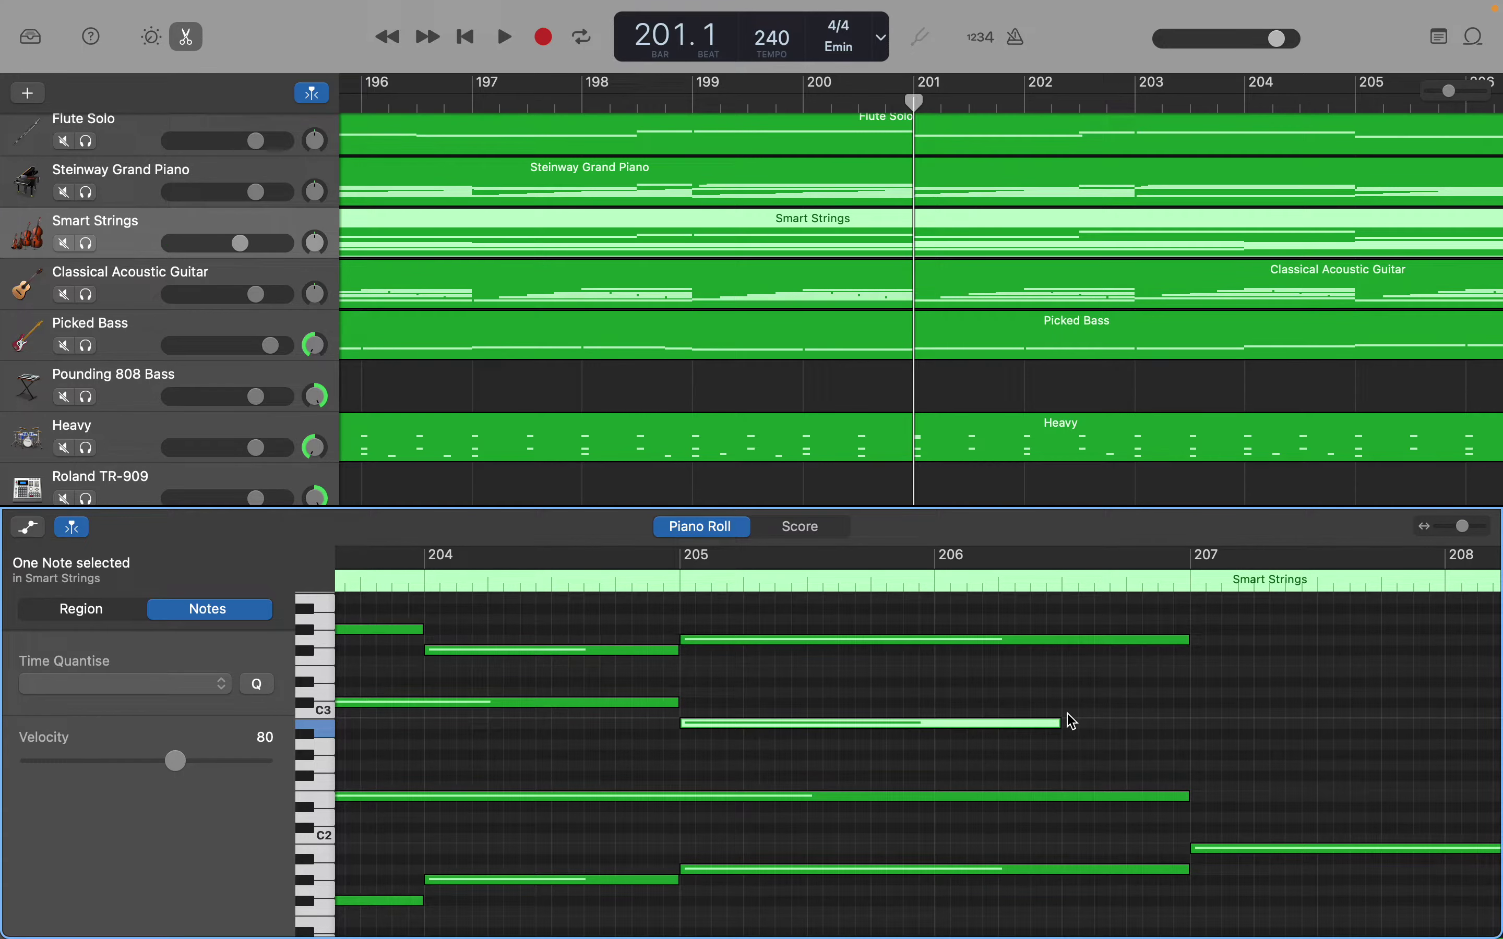
{"action": "right_click", "coordinate": [1072, 723]}
{"action": "left_click", "coordinate": [1093, 724]}
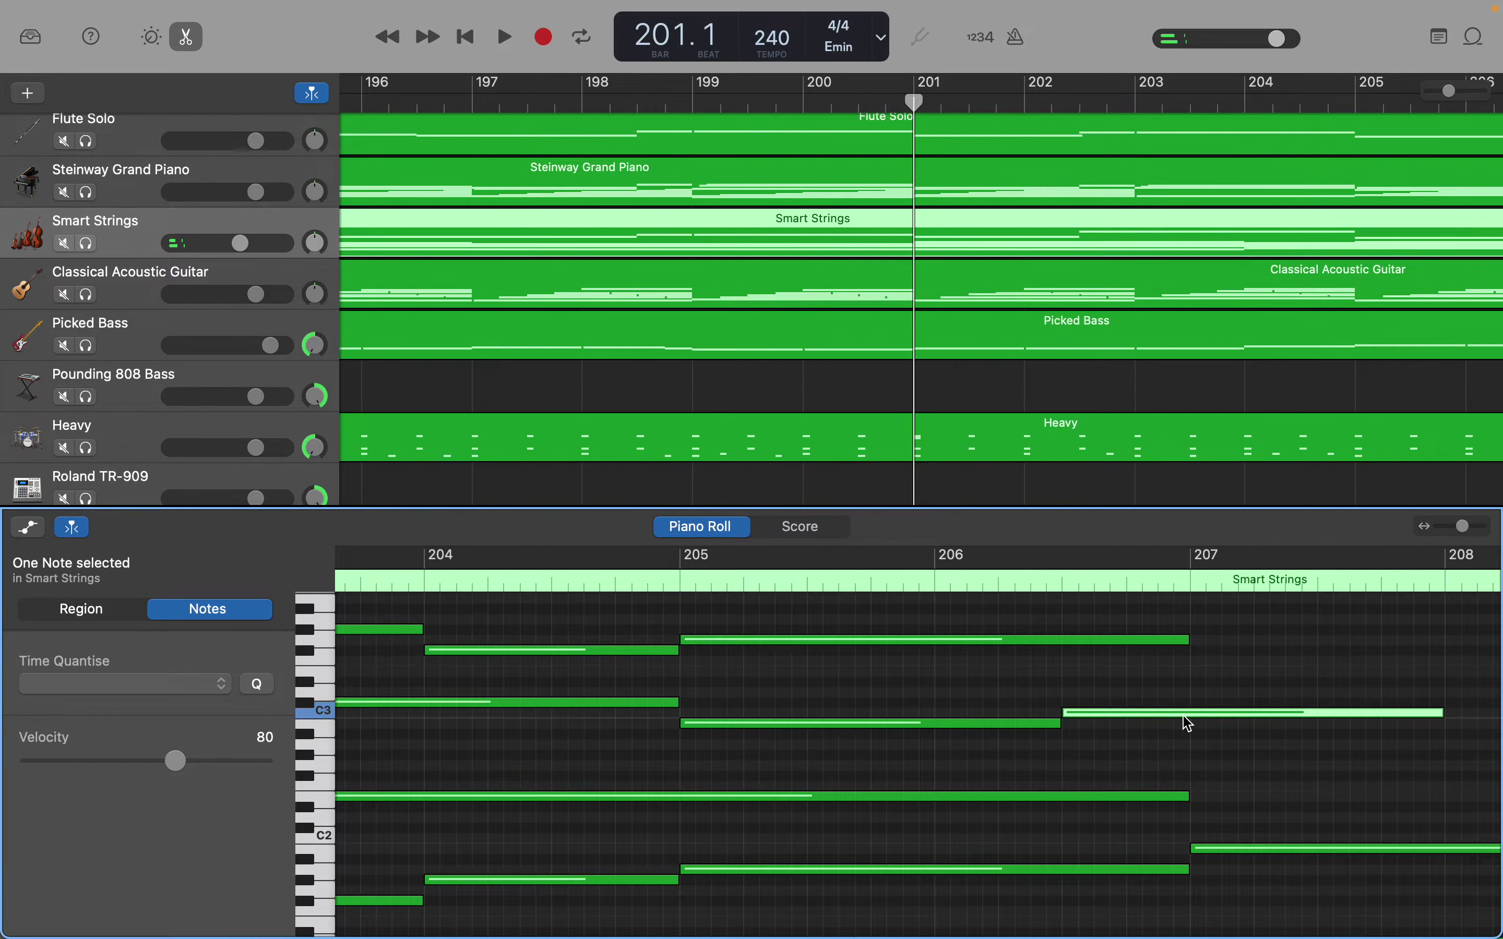
{"action": "scroll", "coordinate": [1180, 718], "scroll_direction": "right", "scroll_amount": 3}
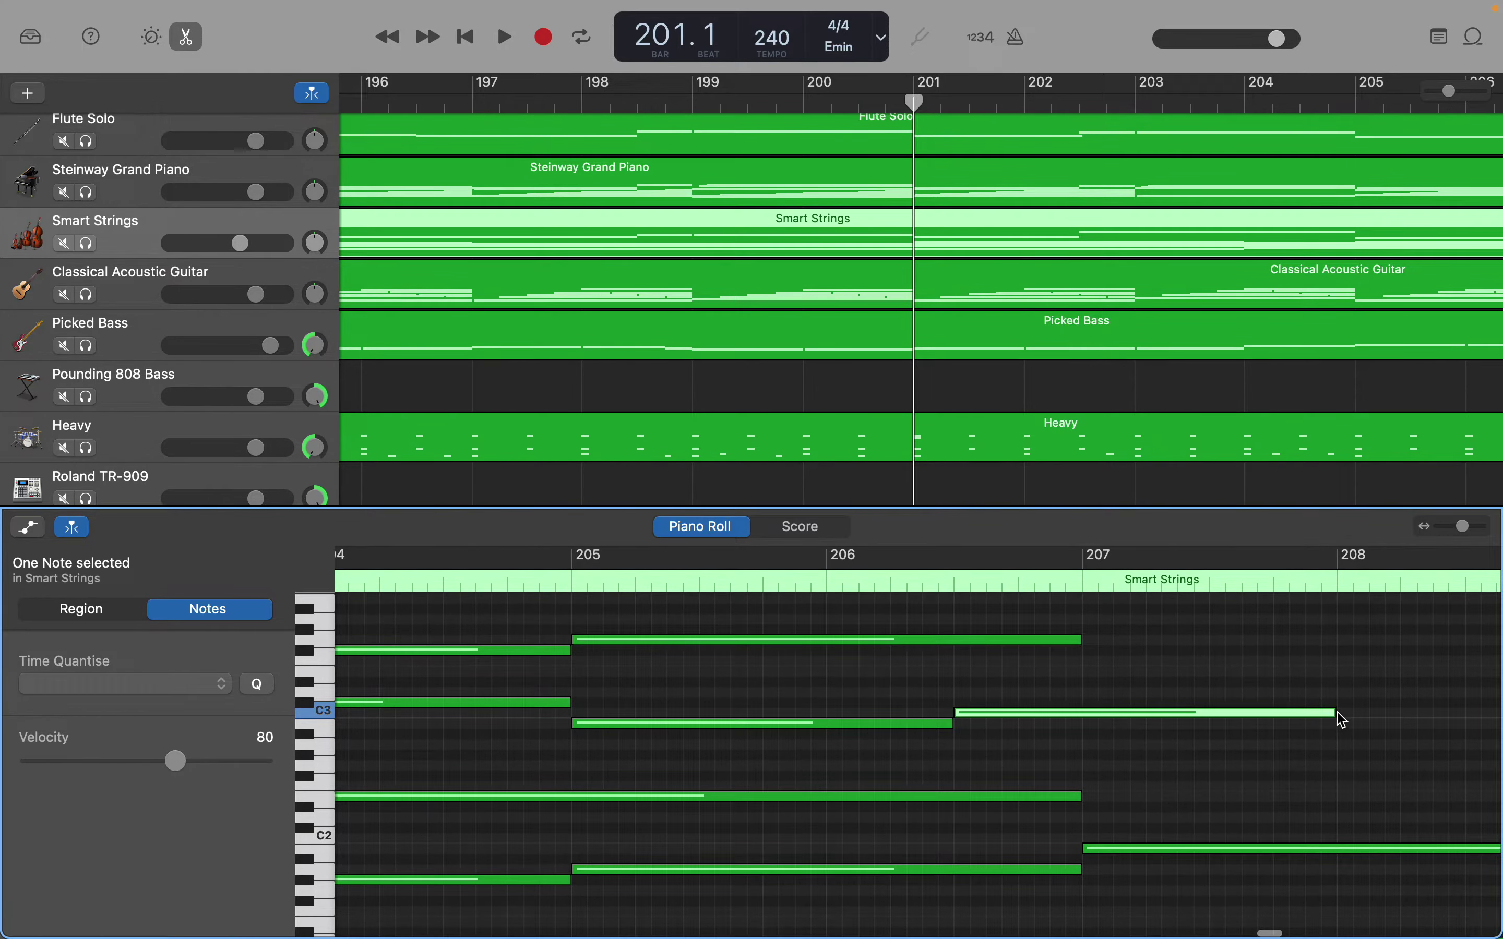
{"action": "left_click_drag", "start_coordinate": [1335, 712], "coordinate": [1072, 713]}
Examine the melody and bass notes between bars 207 and 209 against the preceding chord notes
{"action": "scroll", "coordinate": [1218, 722], "scroll_direction": "right", "scroll_amount": 5}
{"action": "scroll", "coordinate": [1217, 721], "scroll_direction": "up", "scroll_amount": 2}
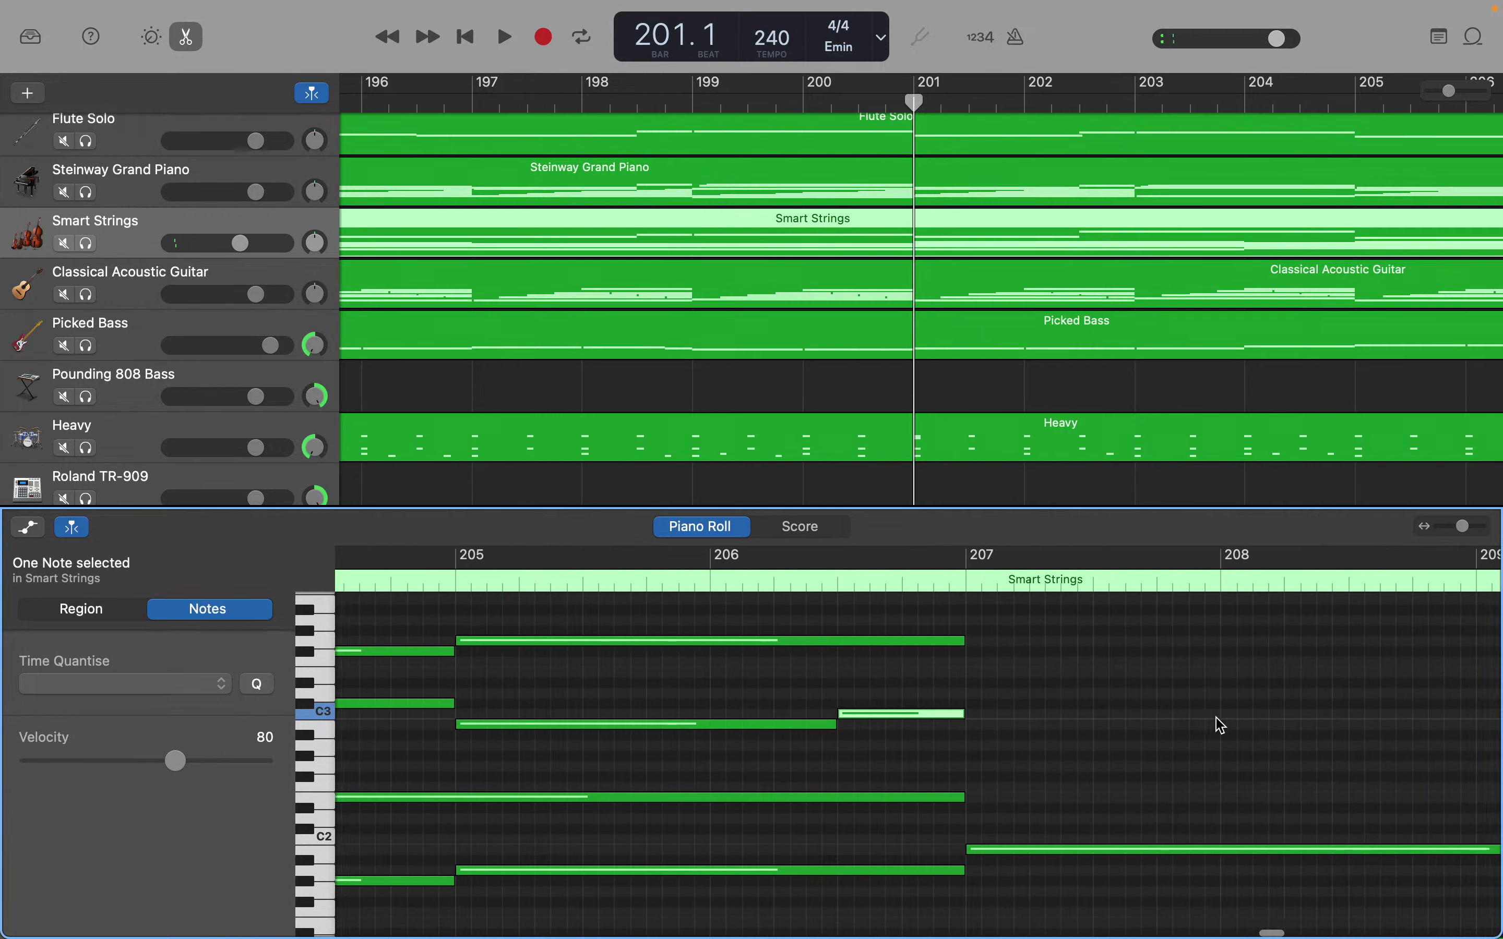
{"action": "scroll", "coordinate": [1220, 724], "scroll_direction": "up", "scroll_amount": 10}
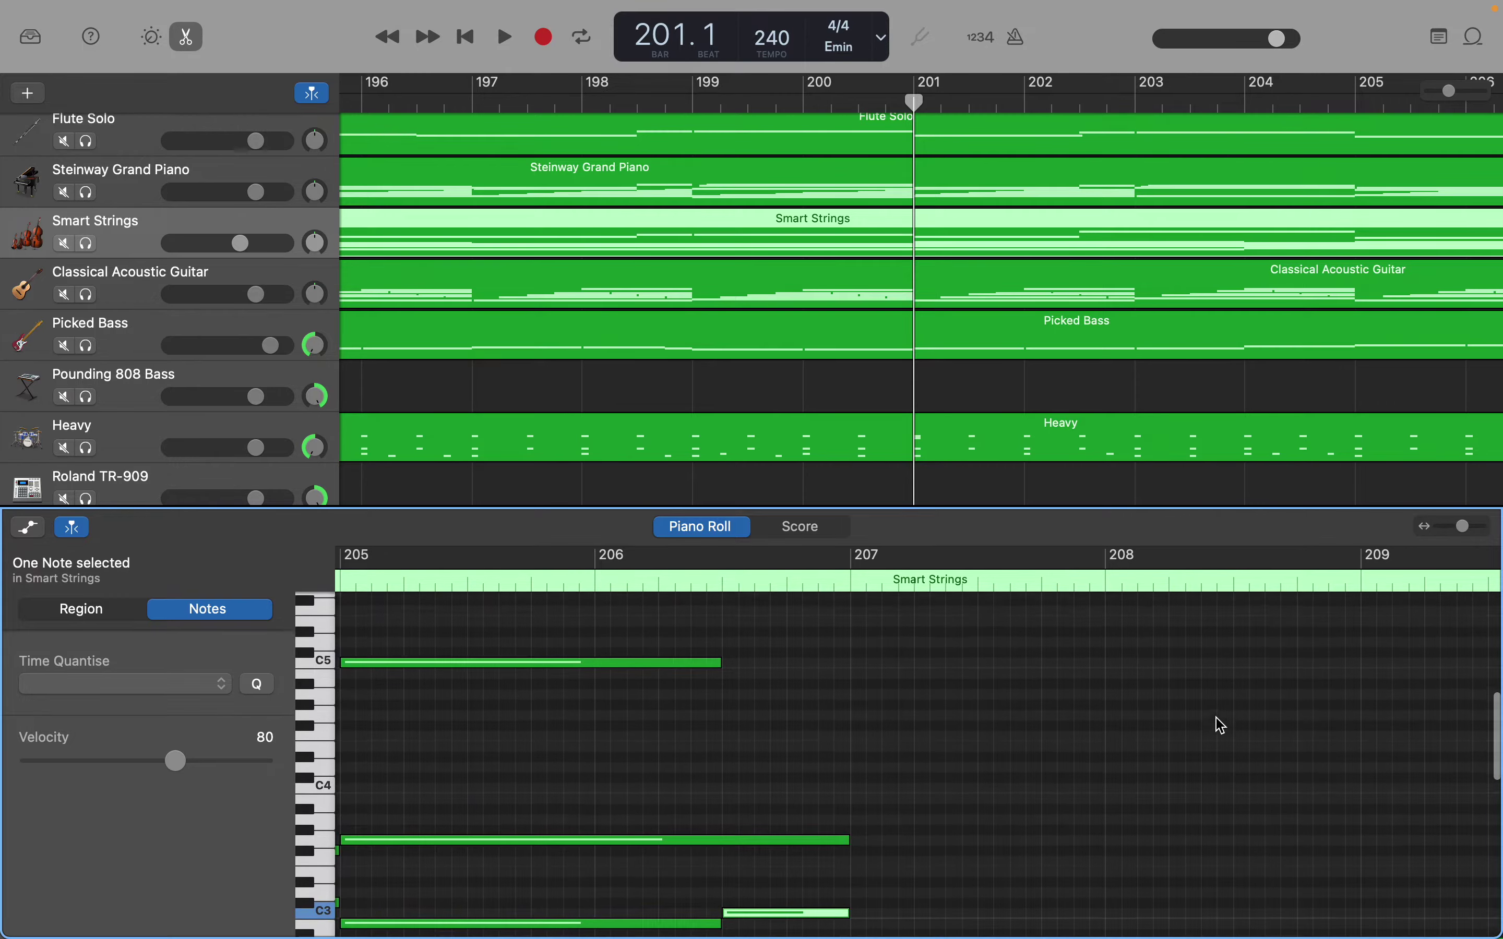
{"action": "scroll", "coordinate": [1221, 724], "scroll_direction": "up", "scroll_amount": 5}
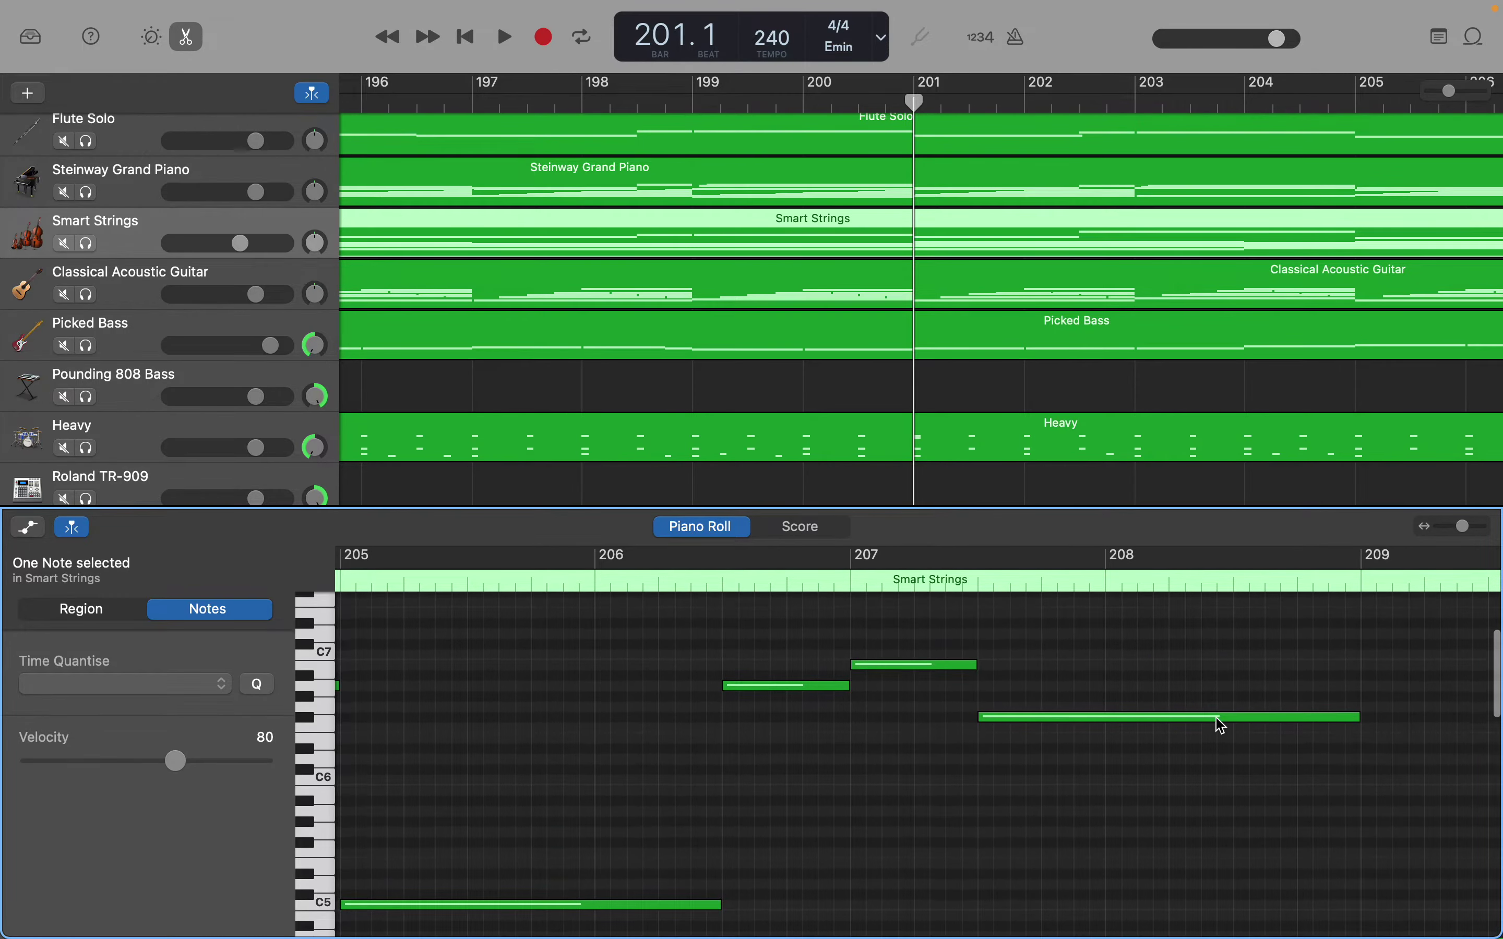
{"action": "scroll", "coordinate": [1220, 724], "scroll_direction": "up", "scroll_amount": 1}
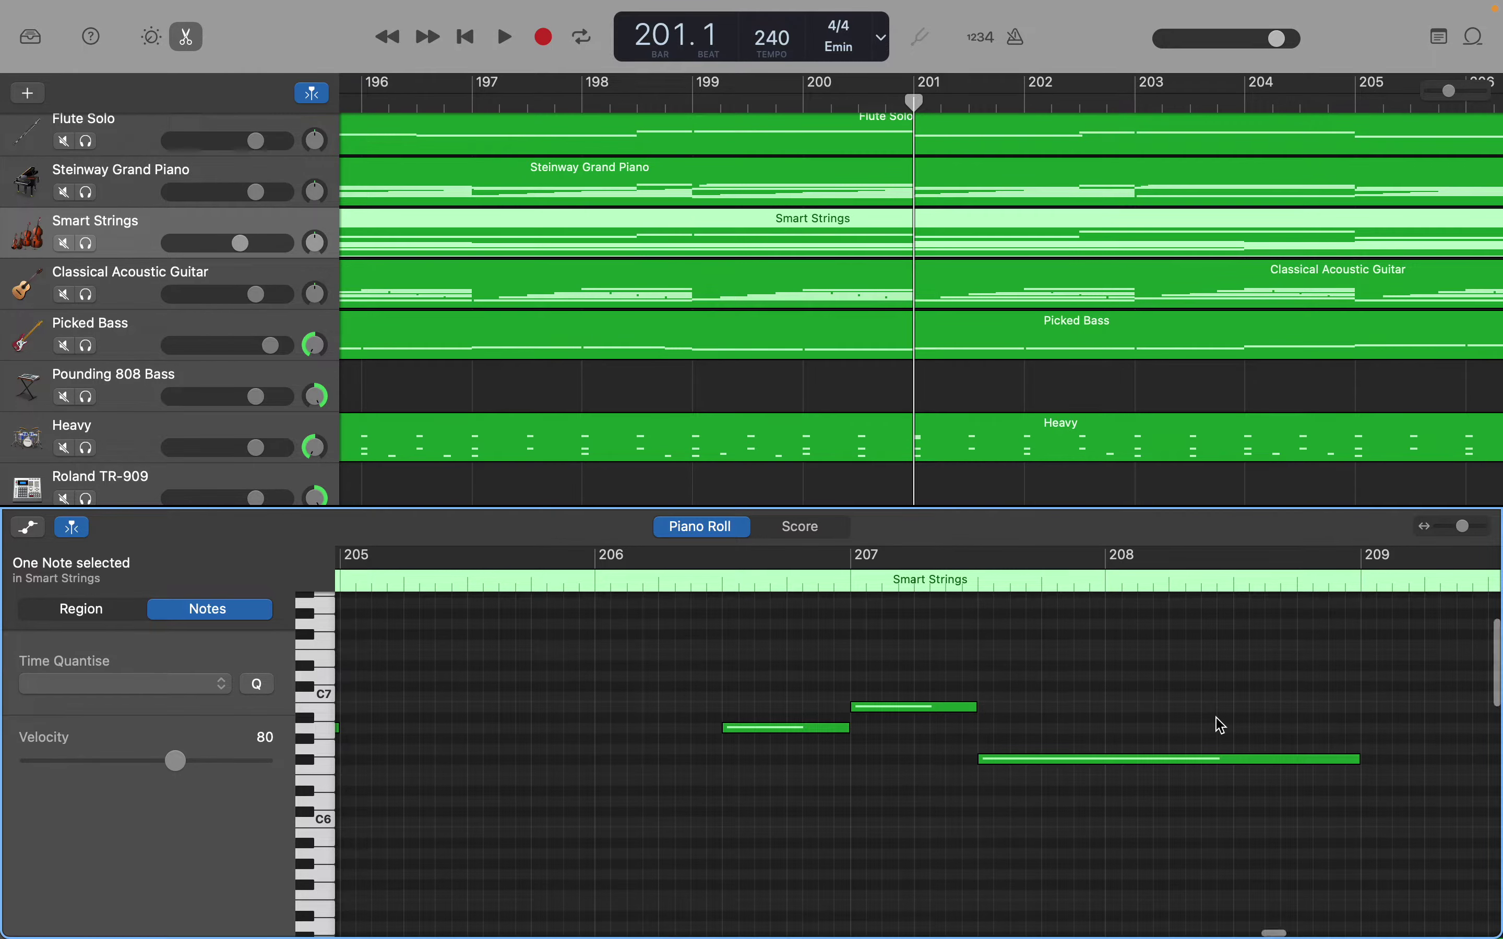
{"action": "scroll", "coordinate": [1215, 718], "scroll_direction": "down", "scroll_amount": 4}
{"action": "scroll", "coordinate": [1220, 724], "scroll_direction": "down", "scroll_amount": 2}
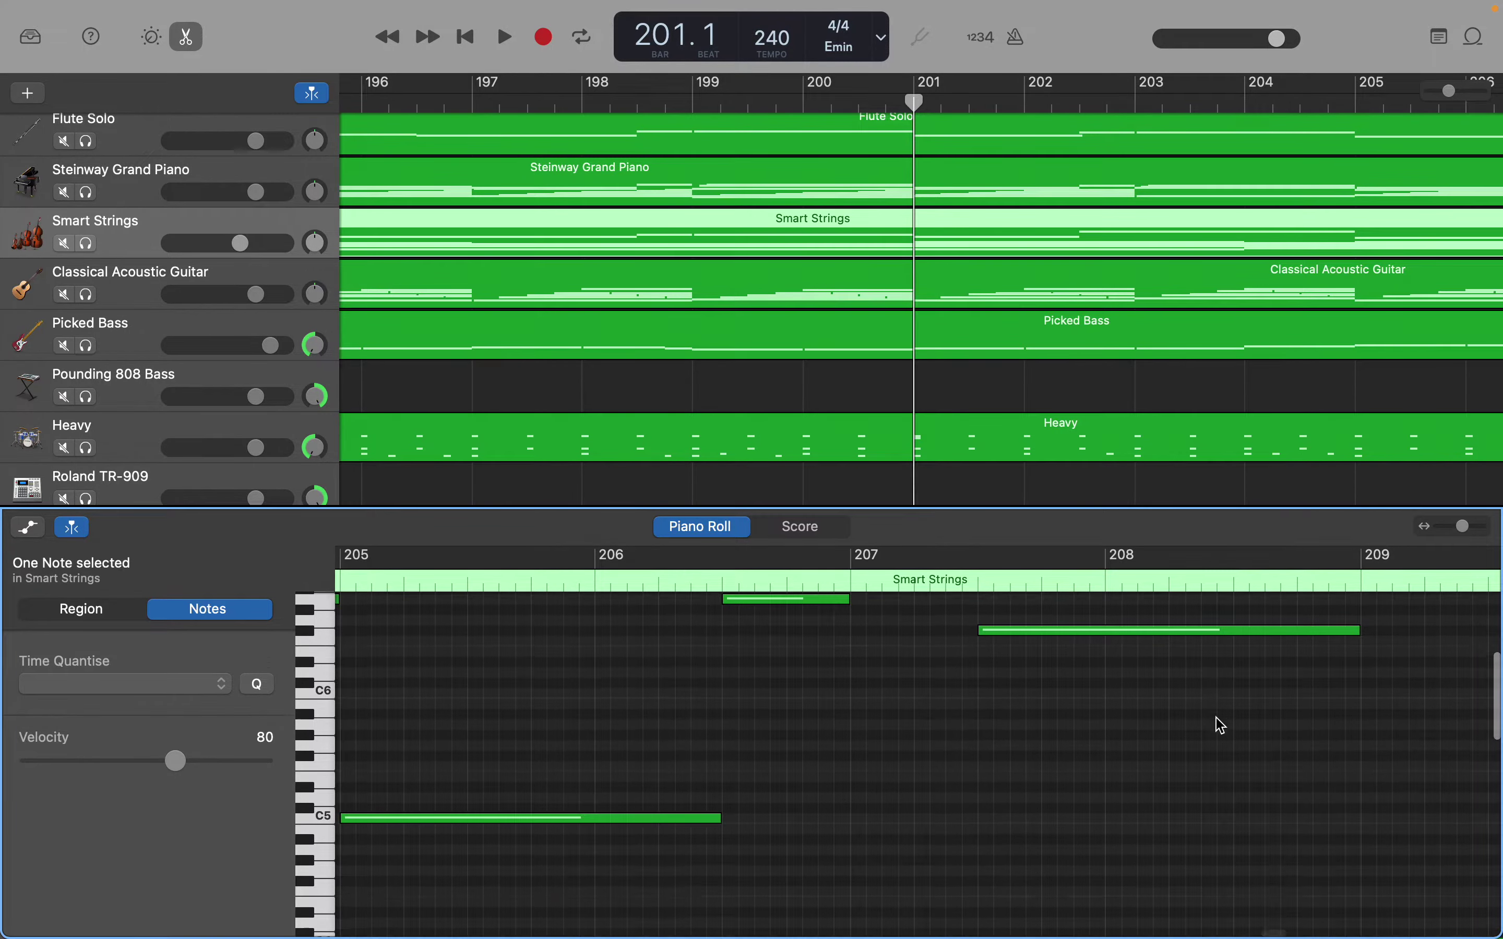
{"action": "scroll", "coordinate": [1220, 724], "scroll_direction": "up", "scroll_amount": 4}
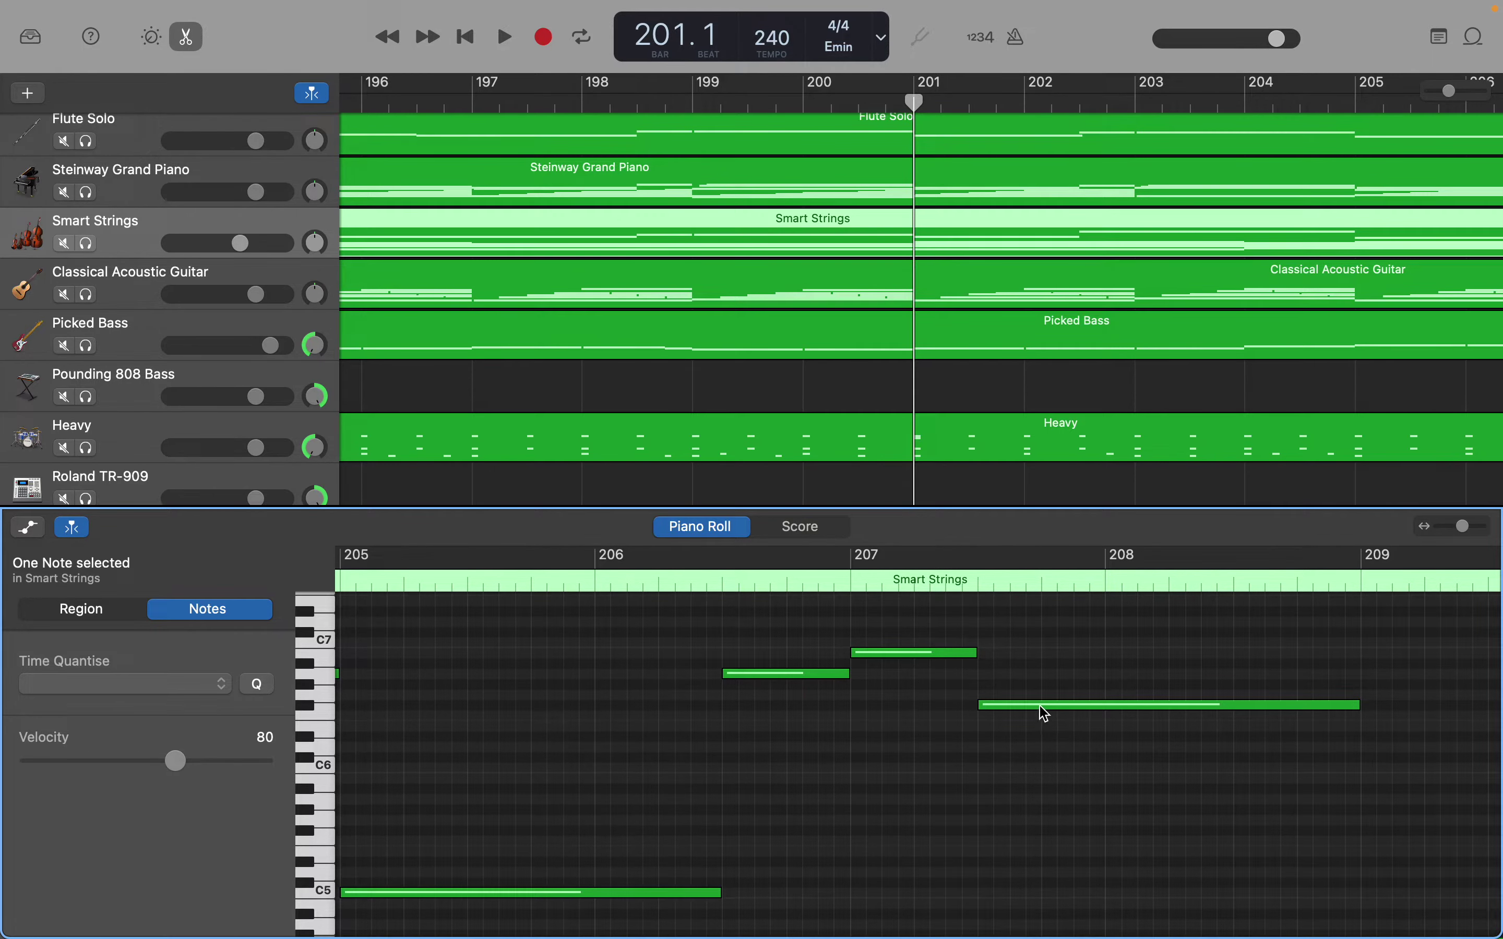
{"action": "scroll", "coordinate": [1043, 715], "scroll_direction": "down", "scroll_amount": 5}
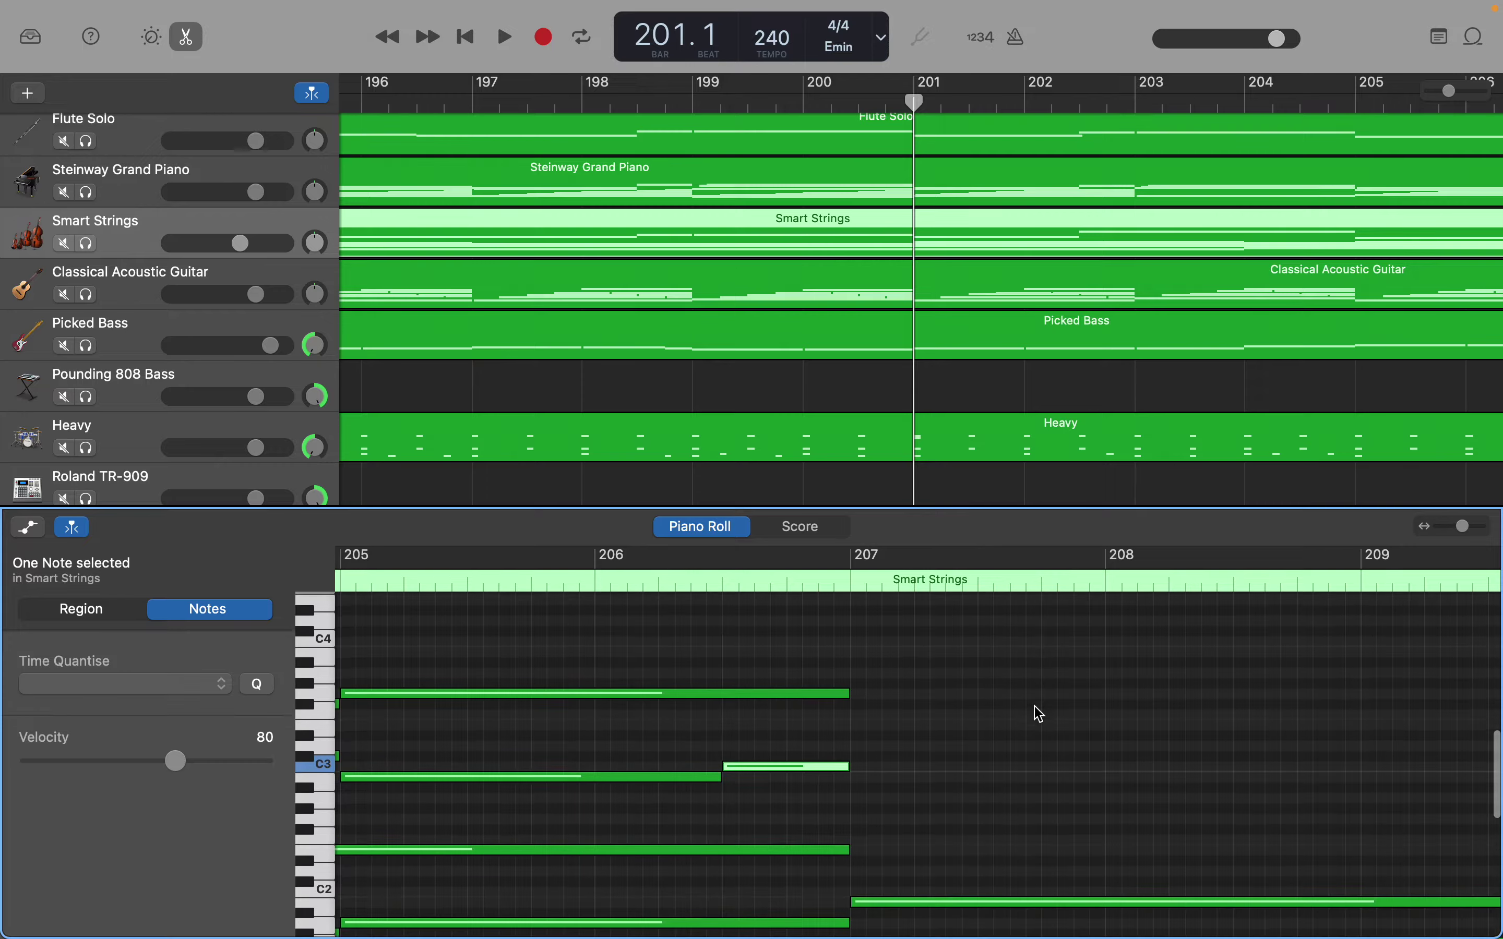
{"action": "scroll", "coordinate": [1040, 714], "scroll_direction": "down", "scroll_amount": 3}
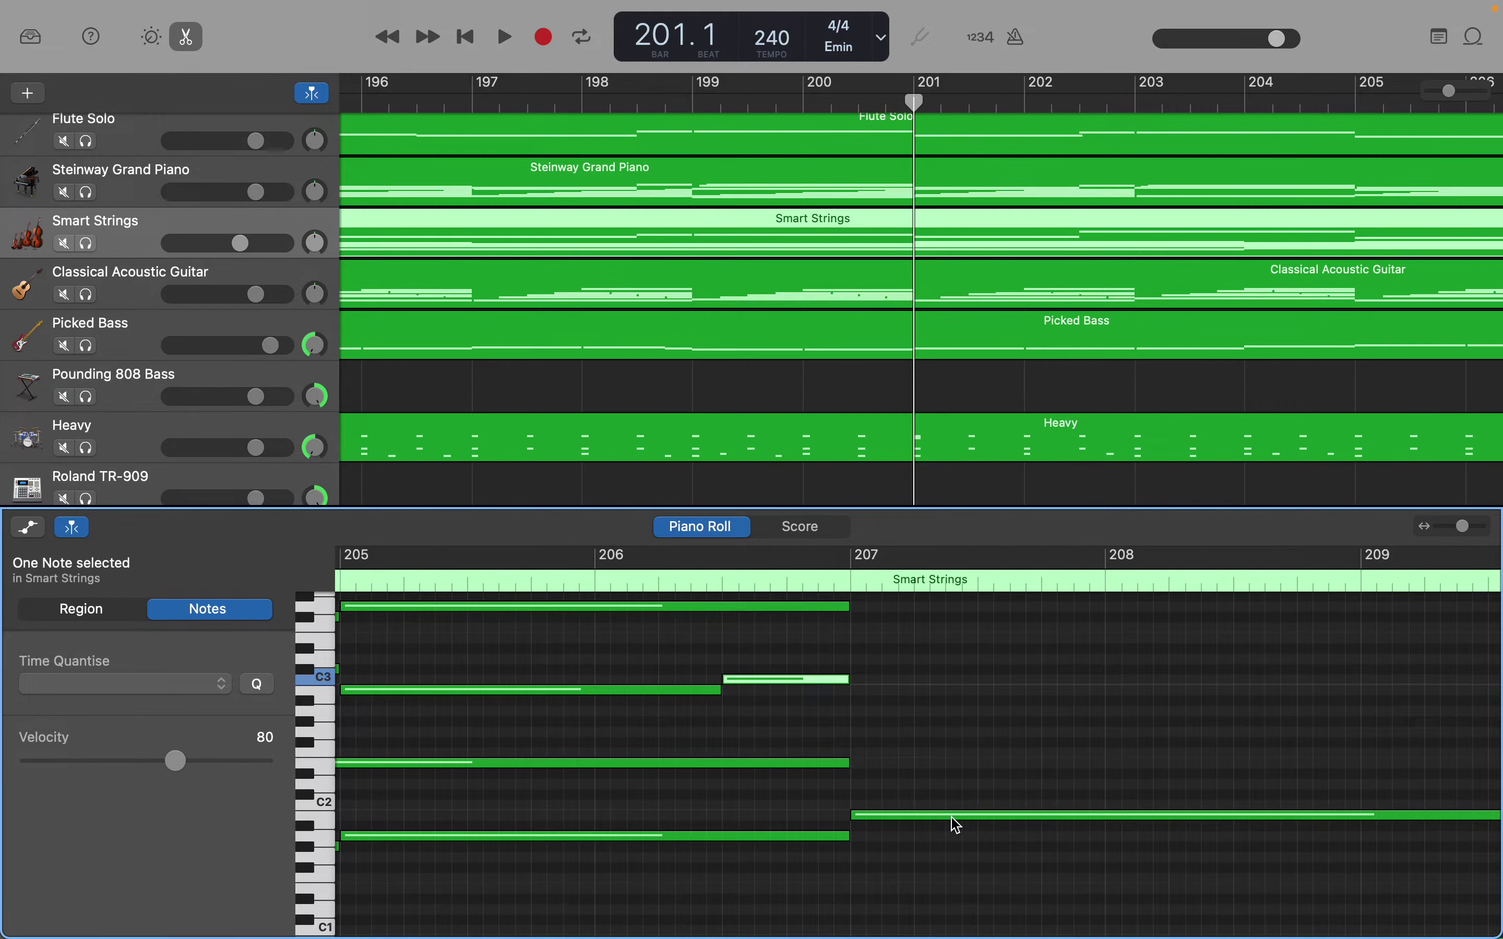
{"action": "mouse_move", "coordinate": [957, 825]}
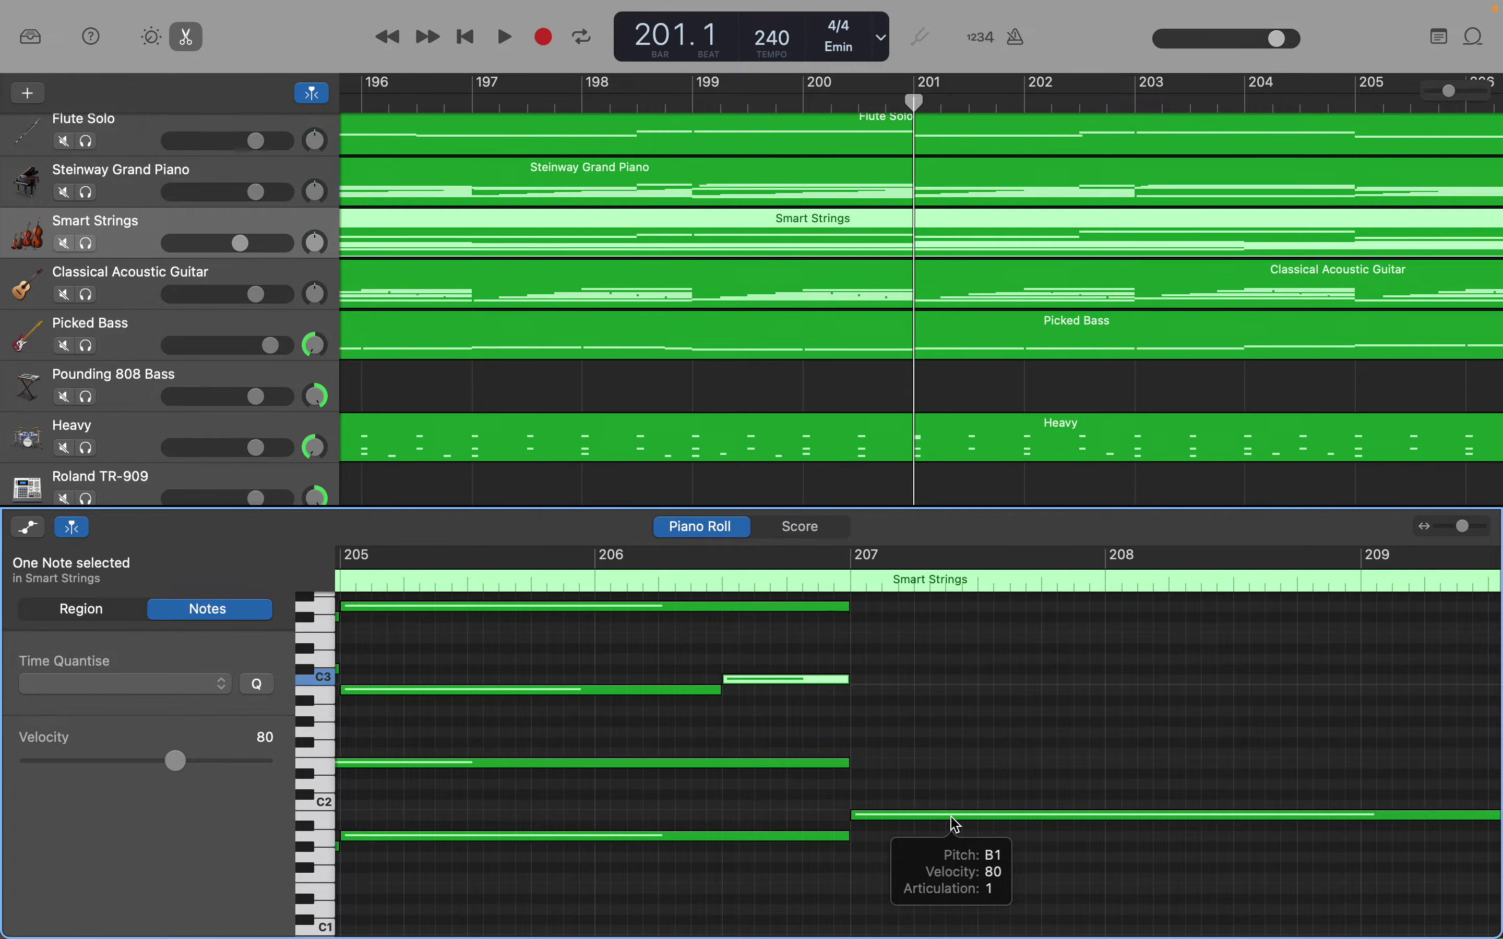
{"action": "scroll", "coordinate": [956, 825], "scroll_direction": "up", "scroll_amount": 10}
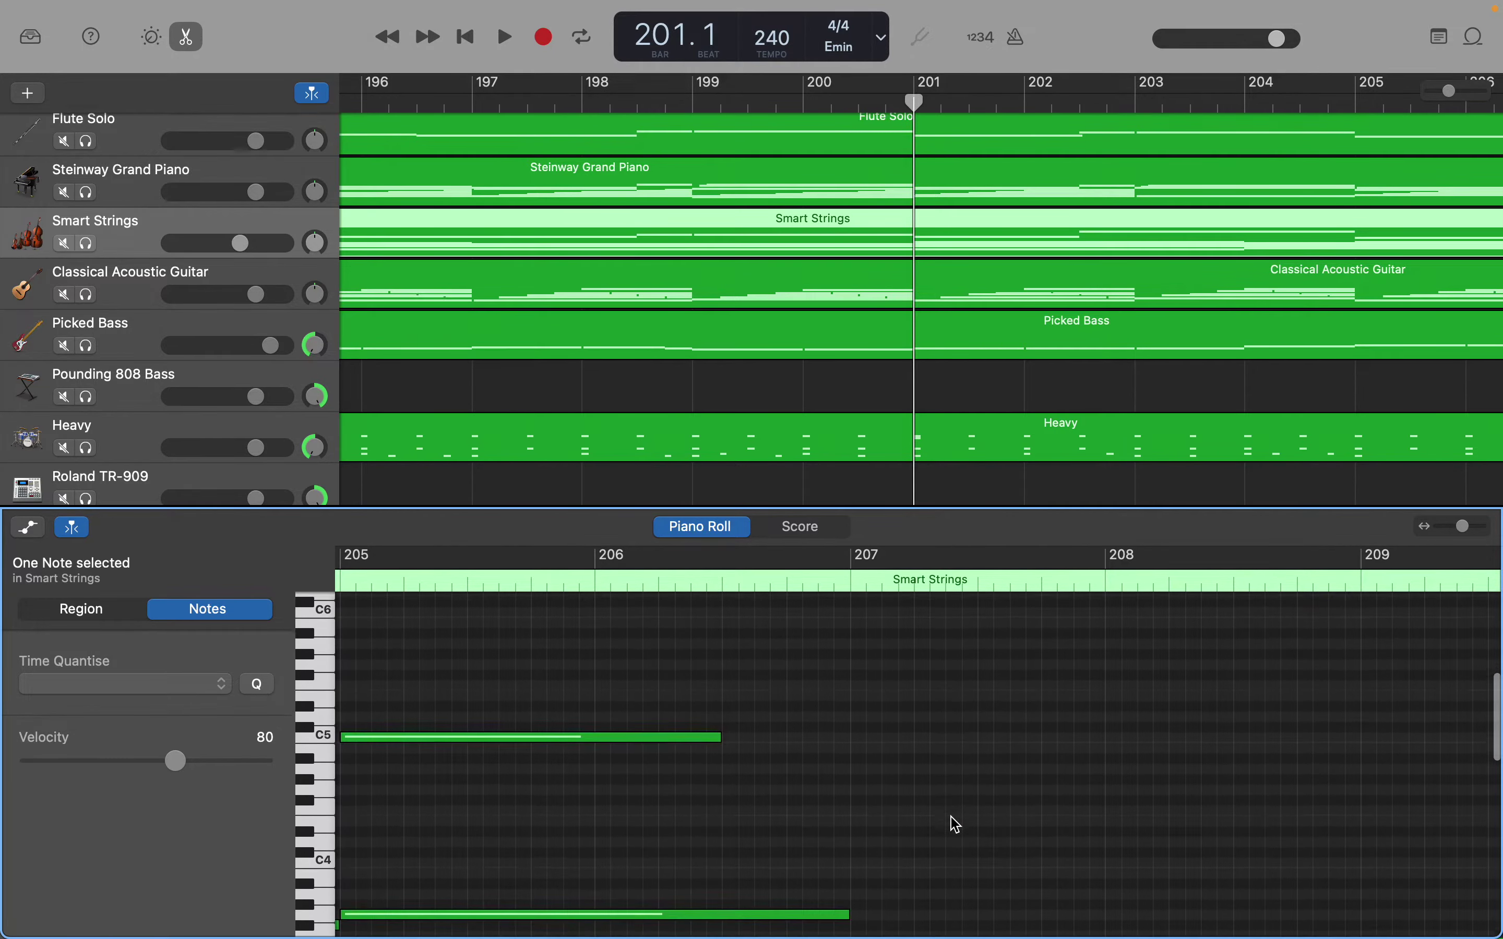
{"action": "scroll", "coordinate": [957, 825], "scroll_direction": "down", "scroll_amount": 10}
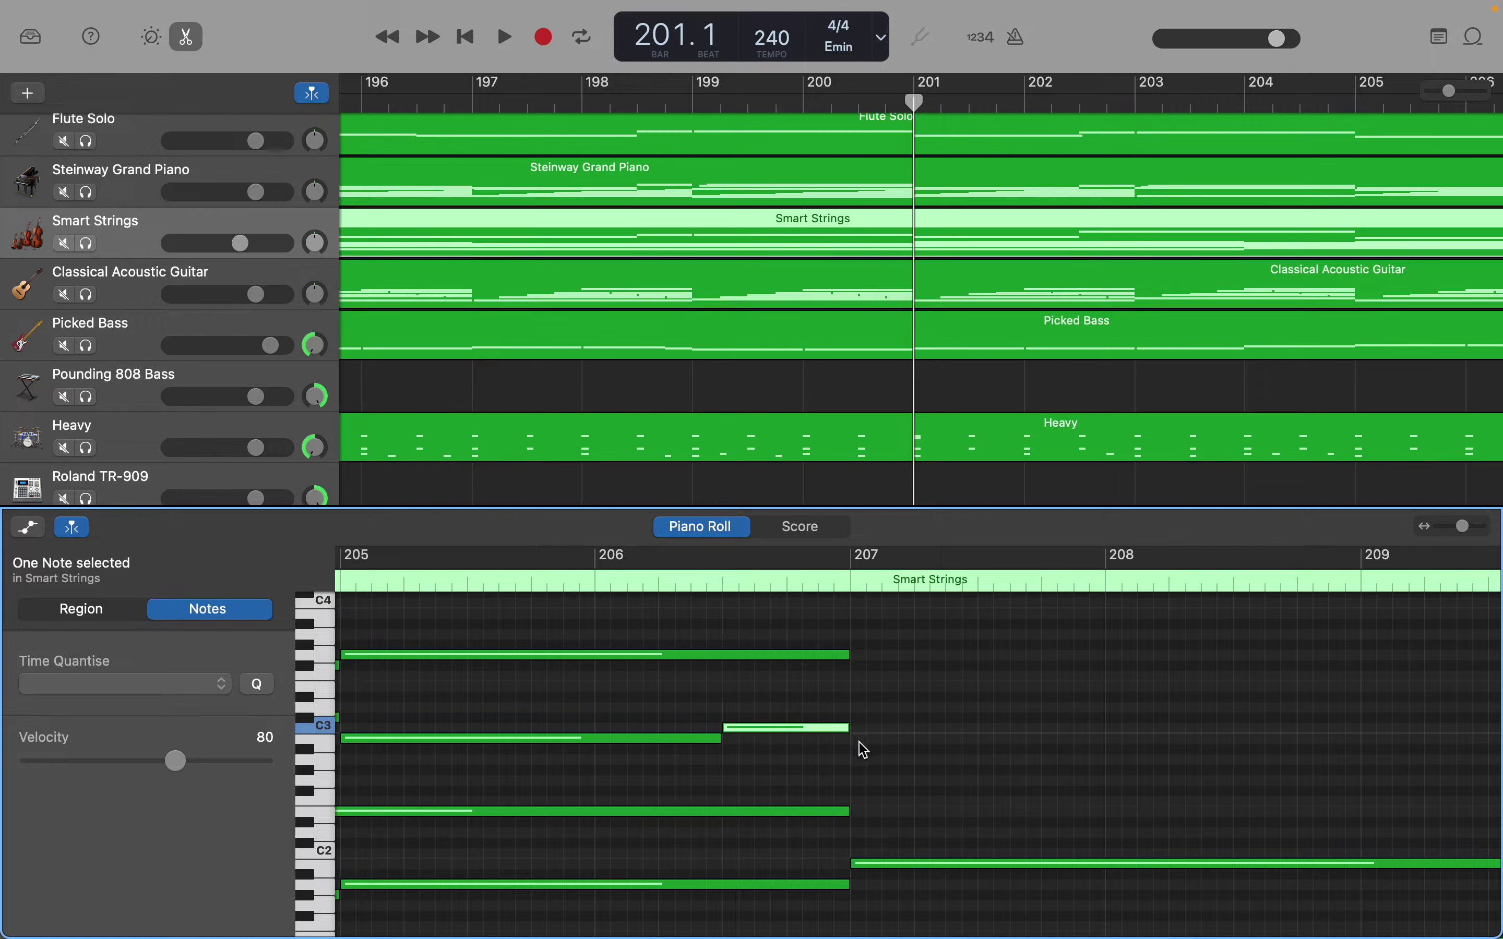
Create a D2 chord note running from bar 207 to bar 209
{"action": "right_click", "coordinate": [862, 838]}
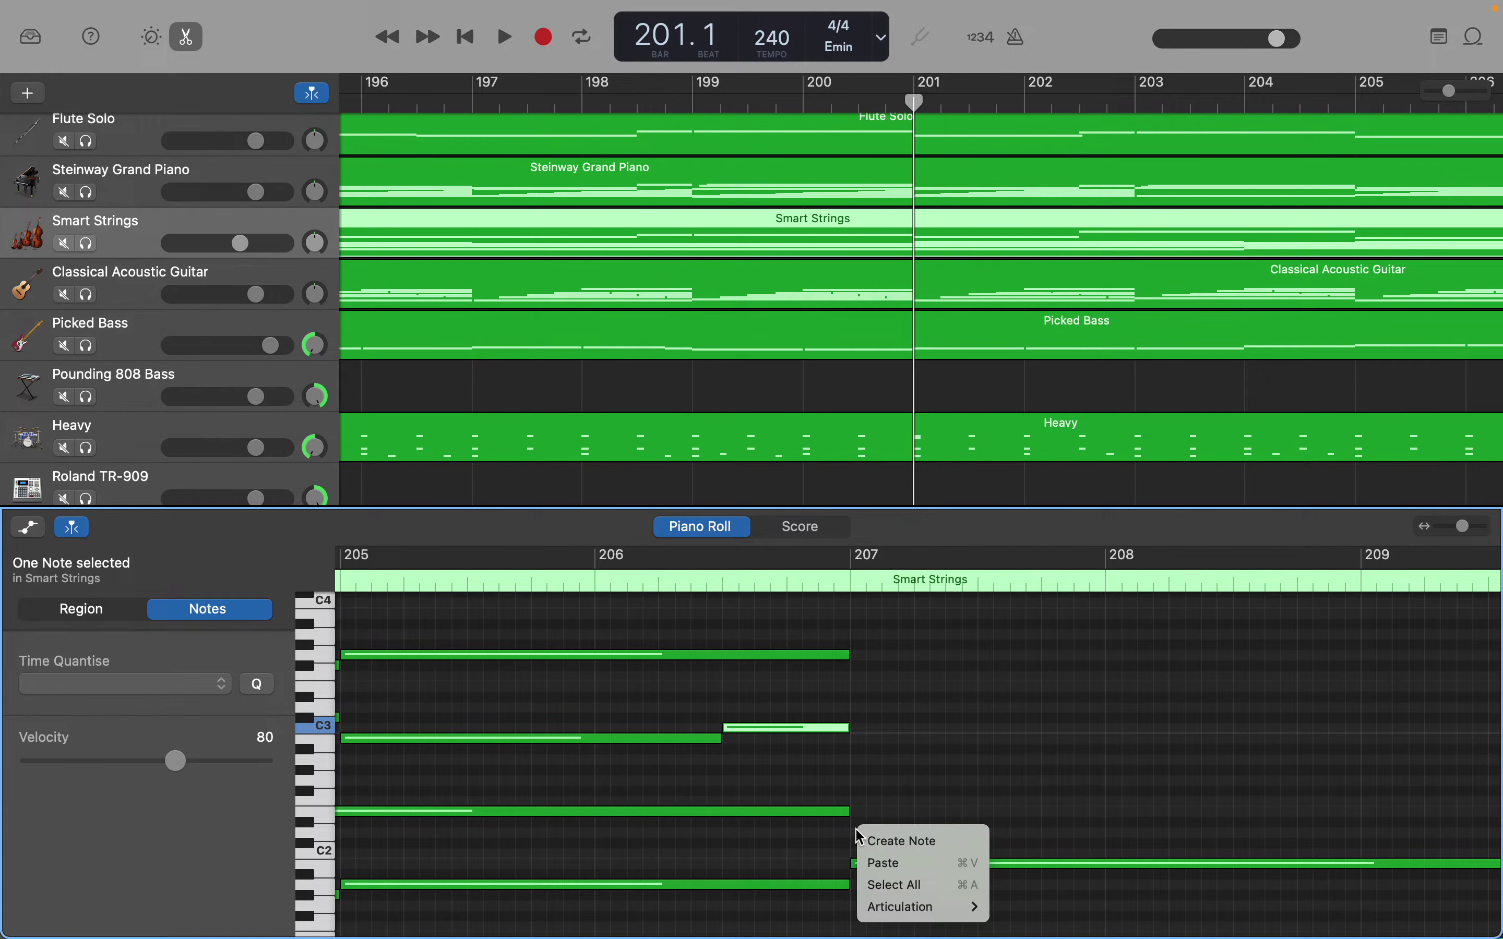
{"action": "left_click", "coordinate": [883, 840]}
{"action": "scroll", "coordinate": [881, 840], "scroll_direction": "right", "scroll_amount": 5}
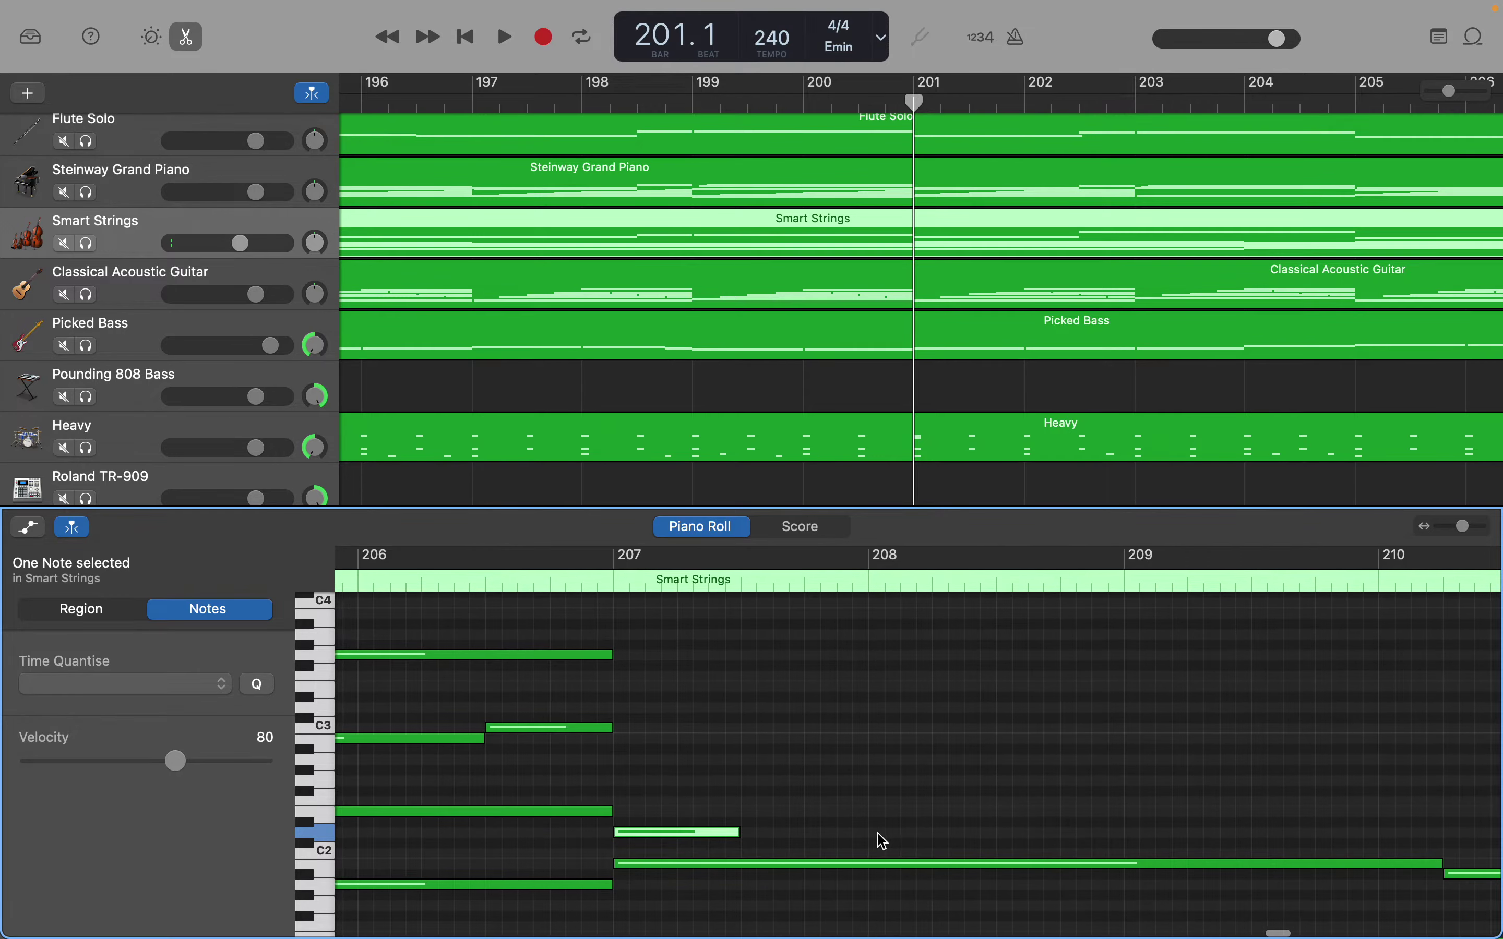
{"action": "left_click_drag", "start_coordinate": [722, 836], "coordinate": [1359, 821]}
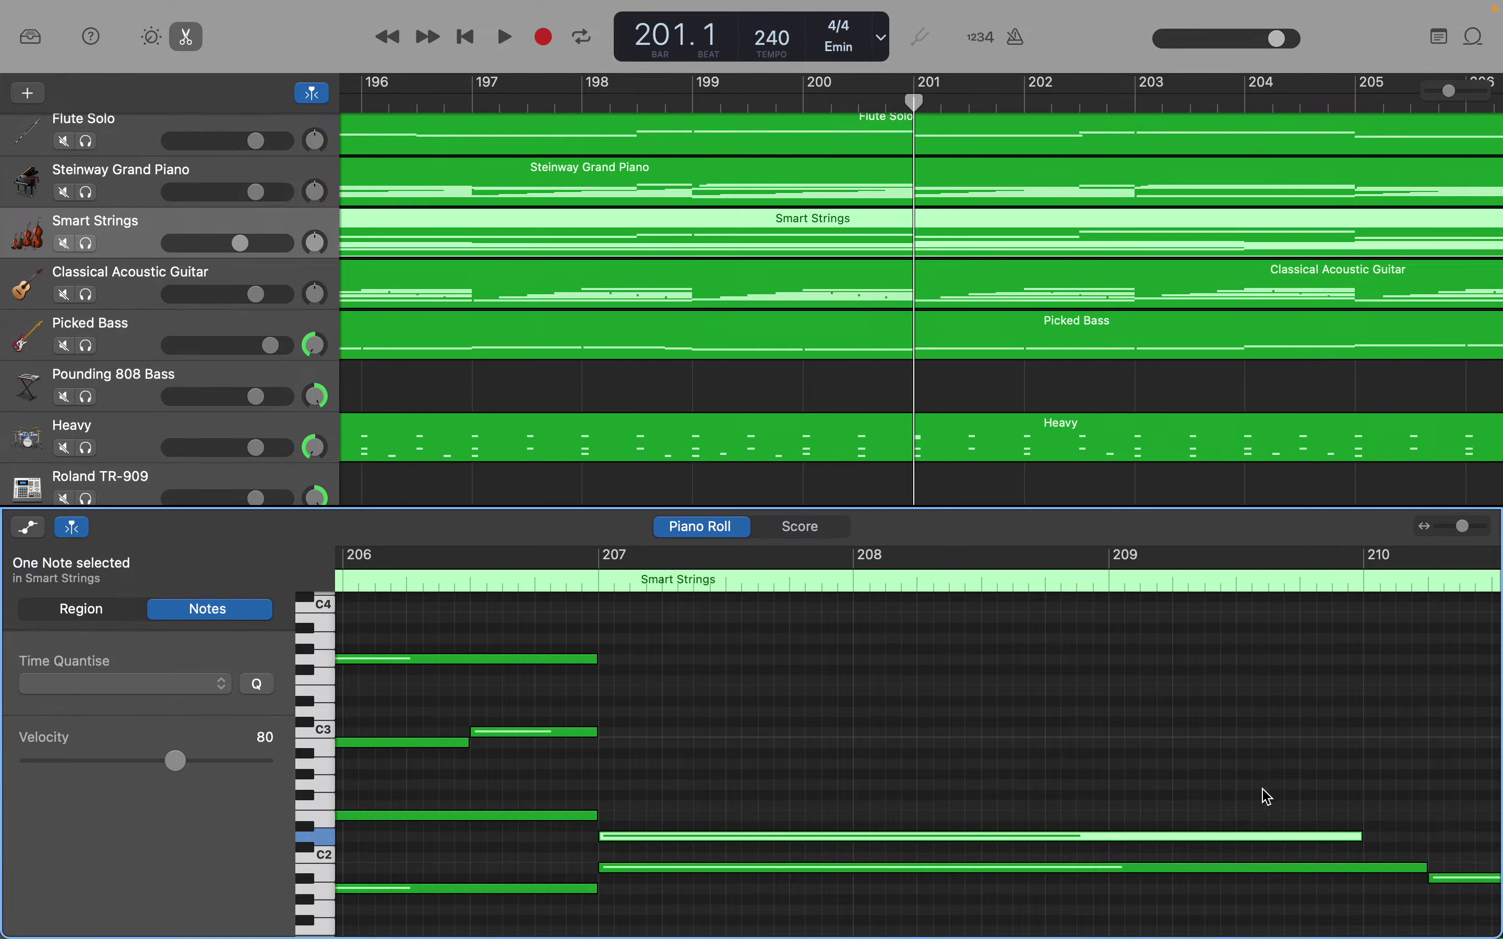
{"action": "left_click_drag", "start_coordinate": [1357, 835], "coordinate": [1109, 838]}
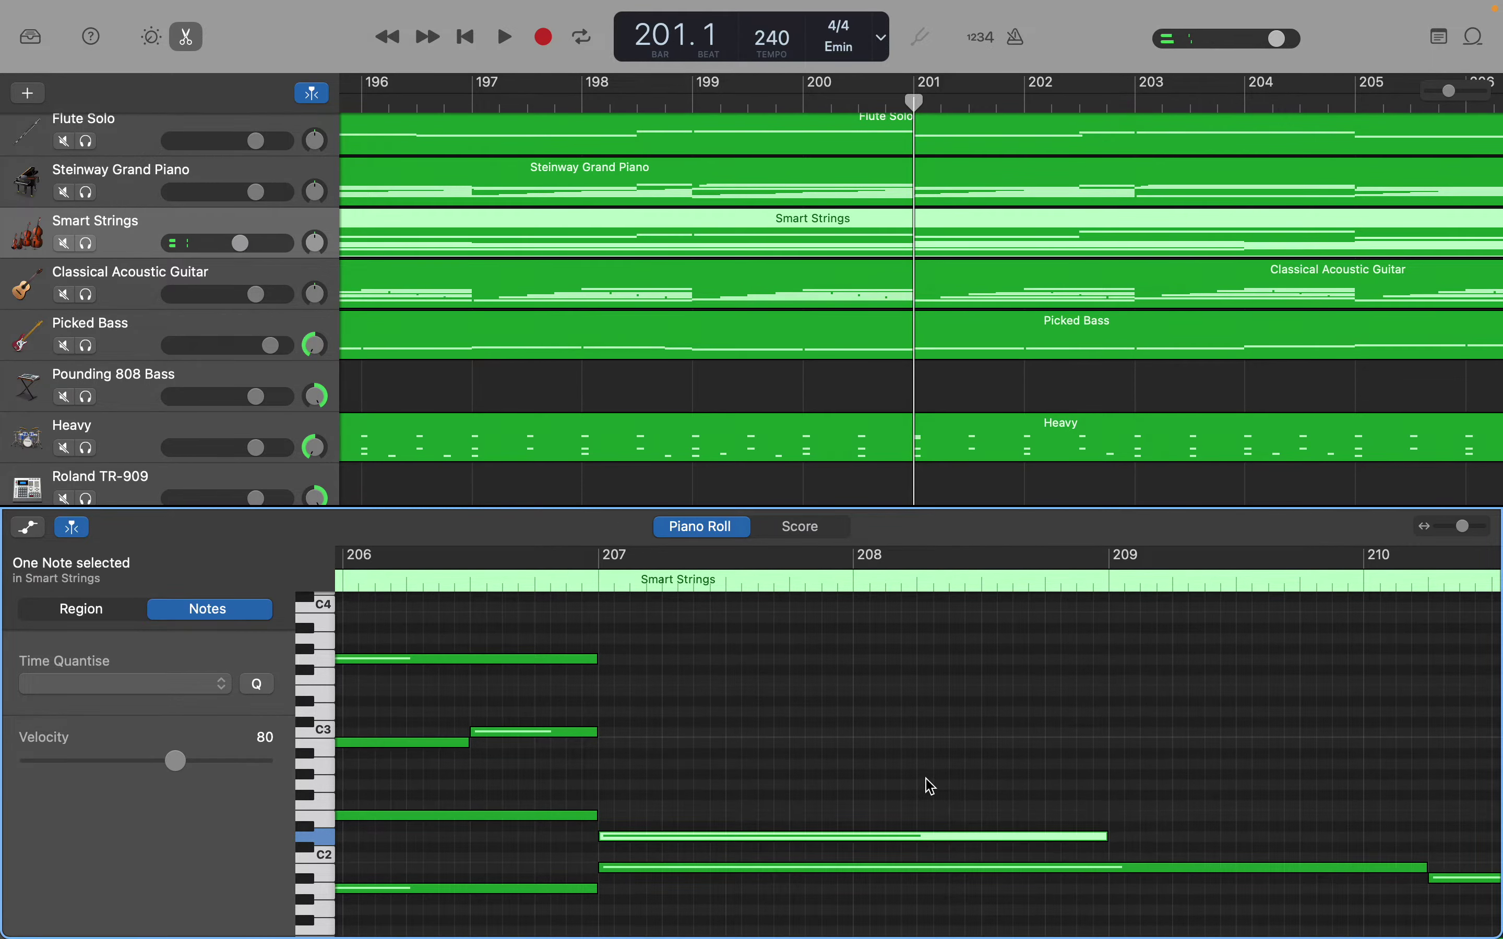
Create F#3 and A2 chord notes above the D2, both running from bar 207 to bar 209
{"action": "scroll", "coordinate": [930, 786], "scroll_direction": "left", "scroll_amount": 2}
{"action": "scroll", "coordinate": [929, 786], "scroll_direction": "left", "scroll_amount": 2}
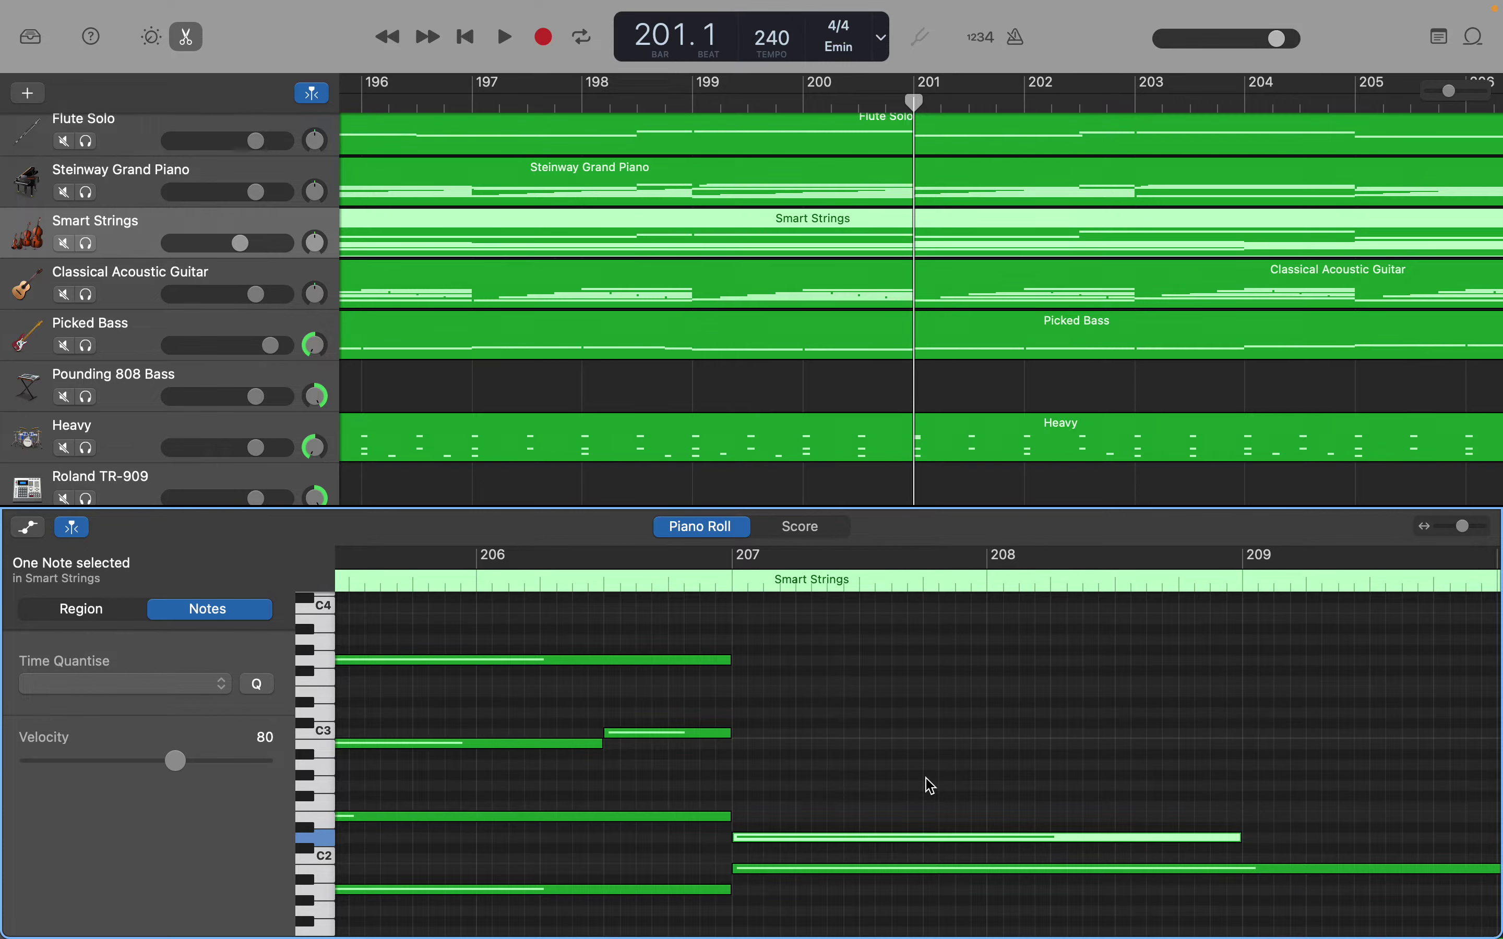
{"action": "left_click", "coordinate": [742, 680]}
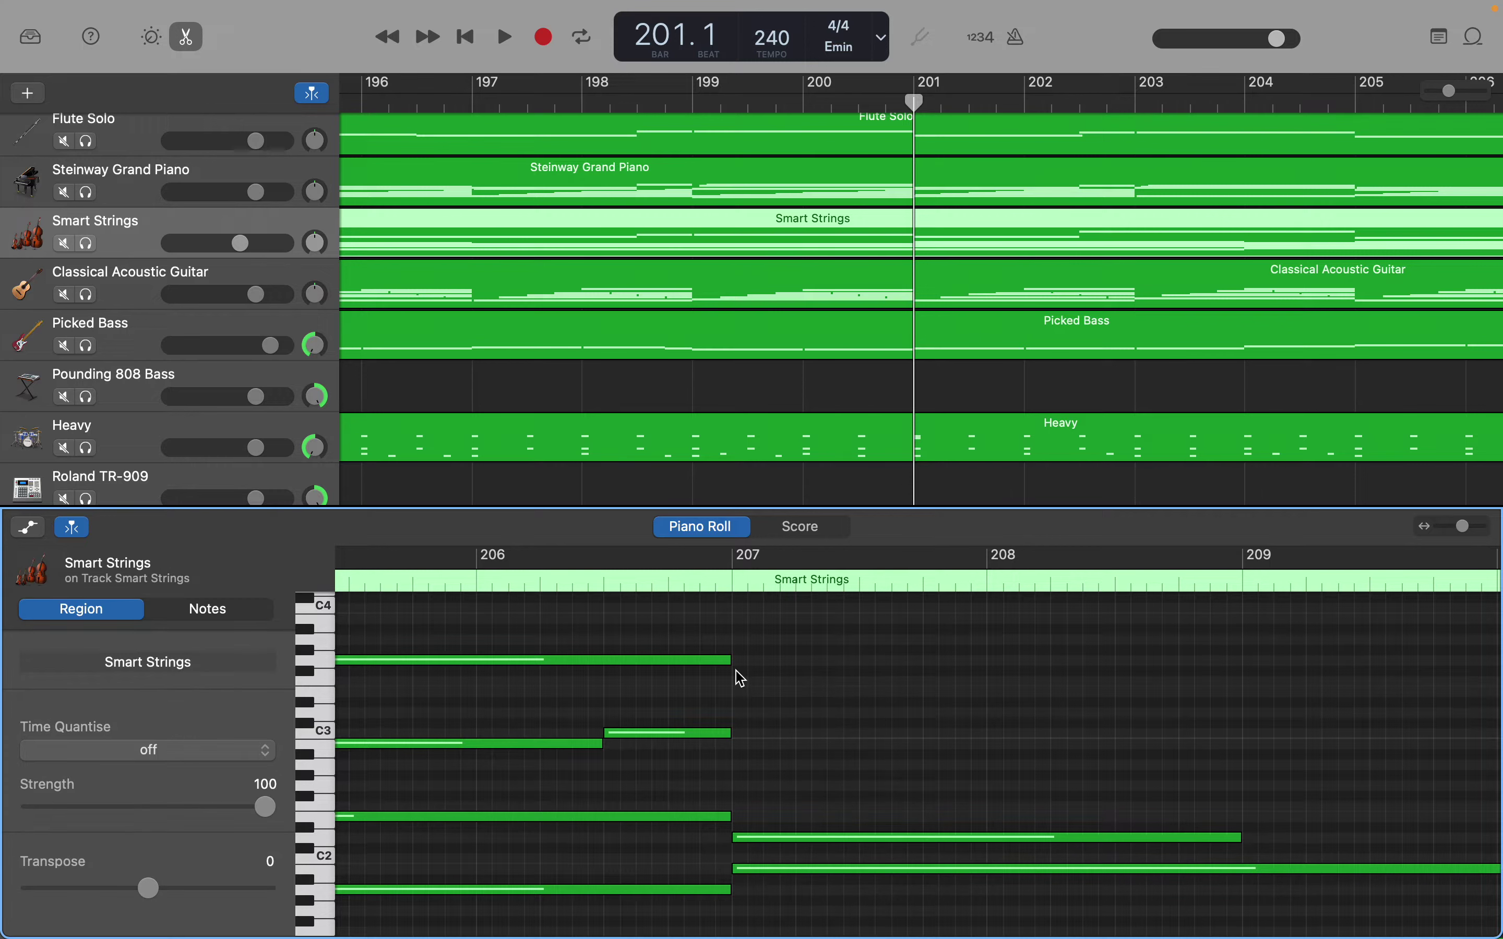
{"action": "right_click", "coordinate": [741, 678]}
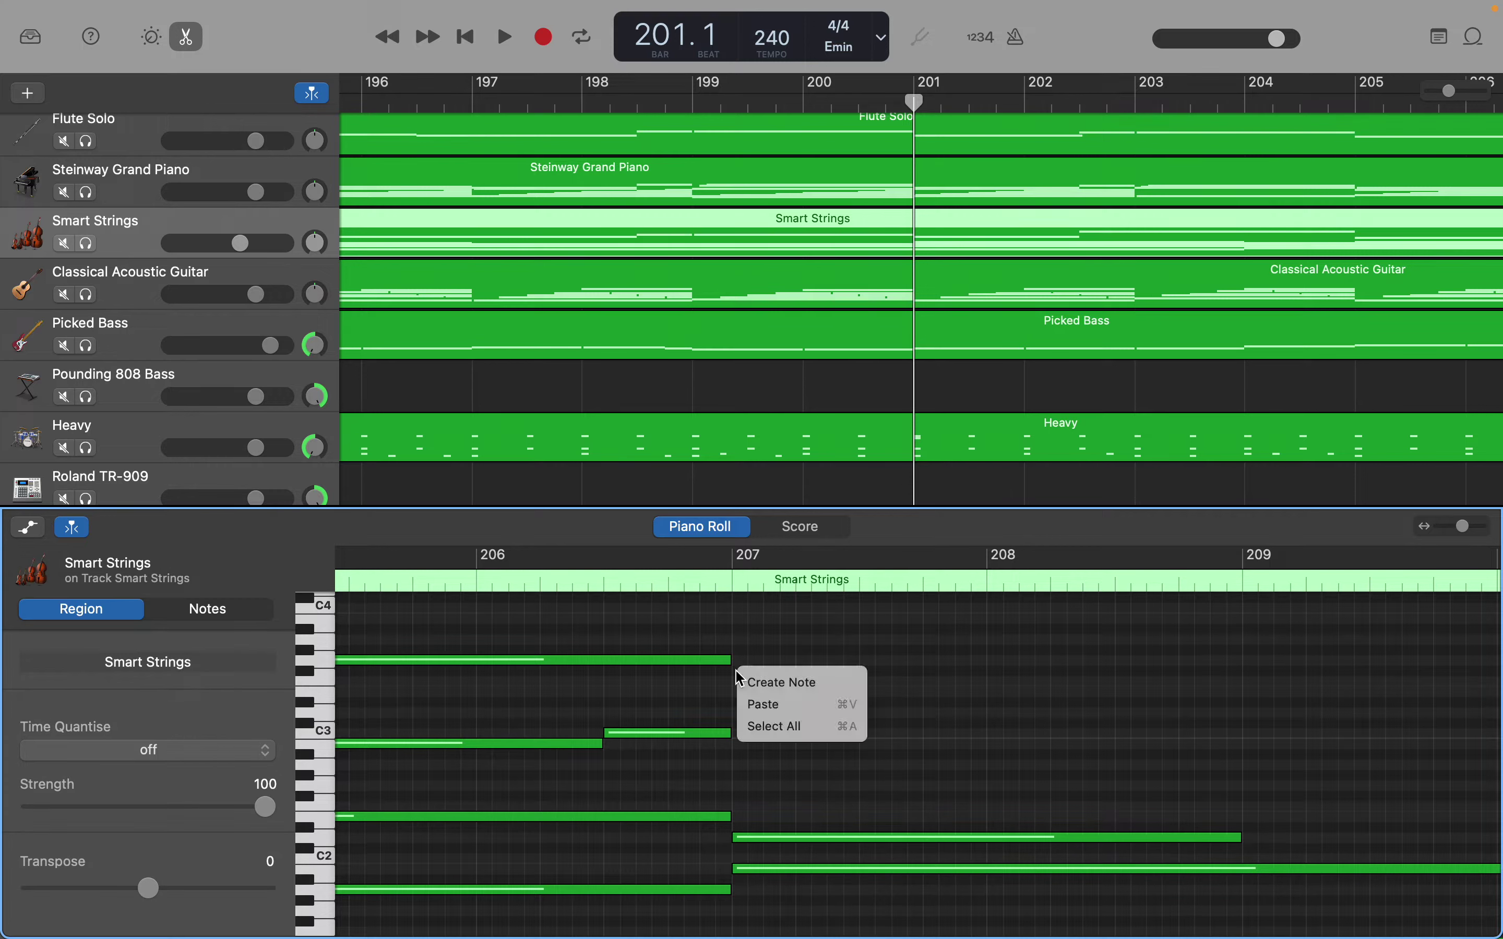
{"action": "left_click", "coordinate": [761, 684]}
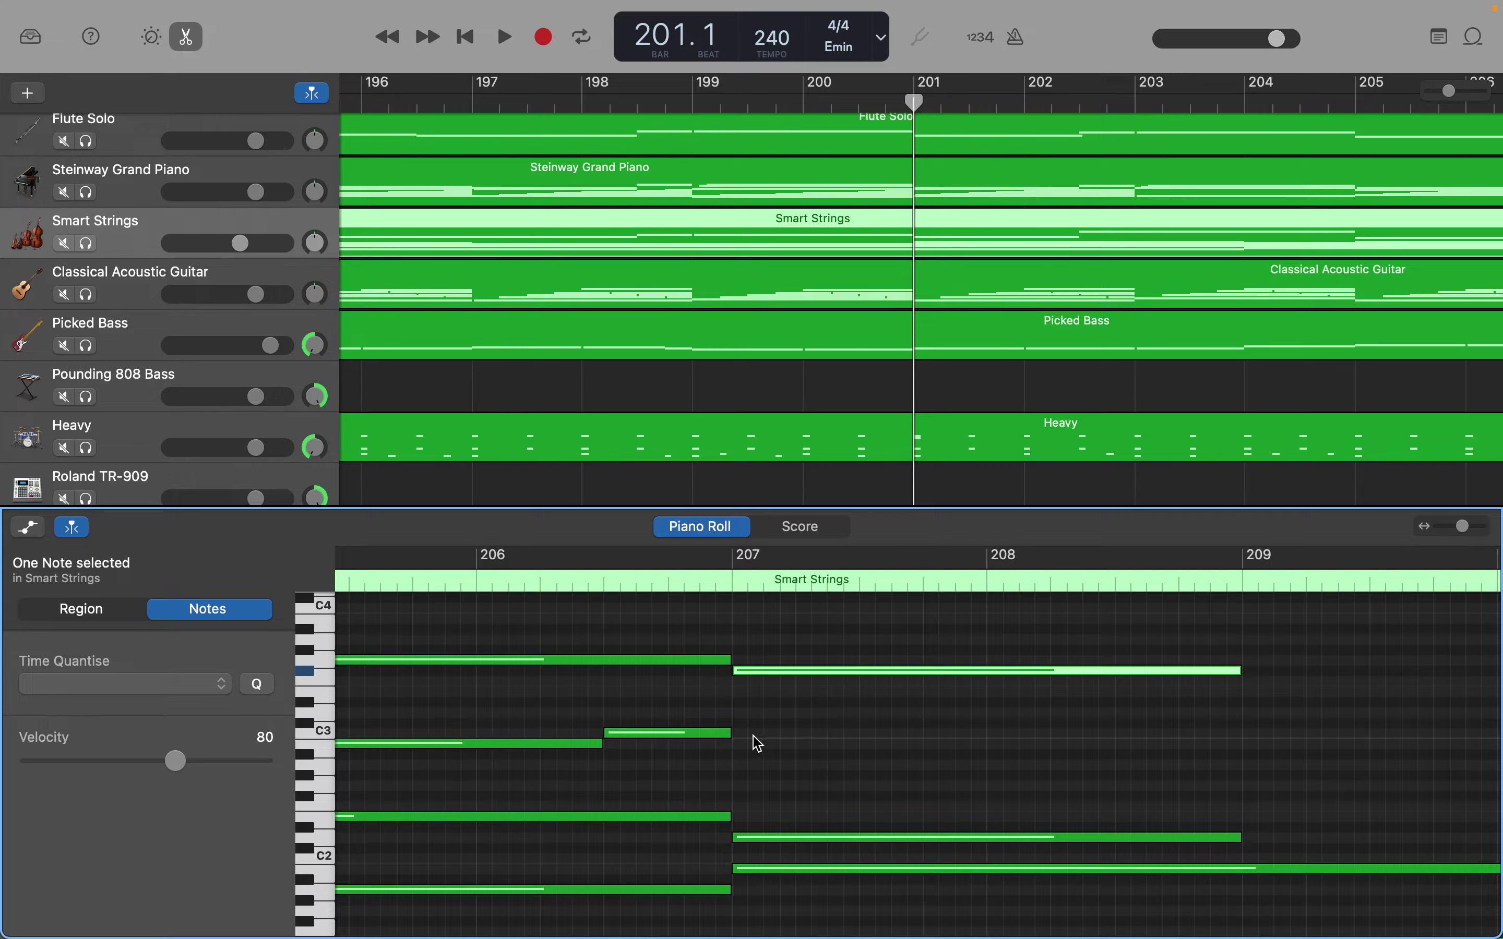
{"action": "right_click", "coordinate": [738, 765]}
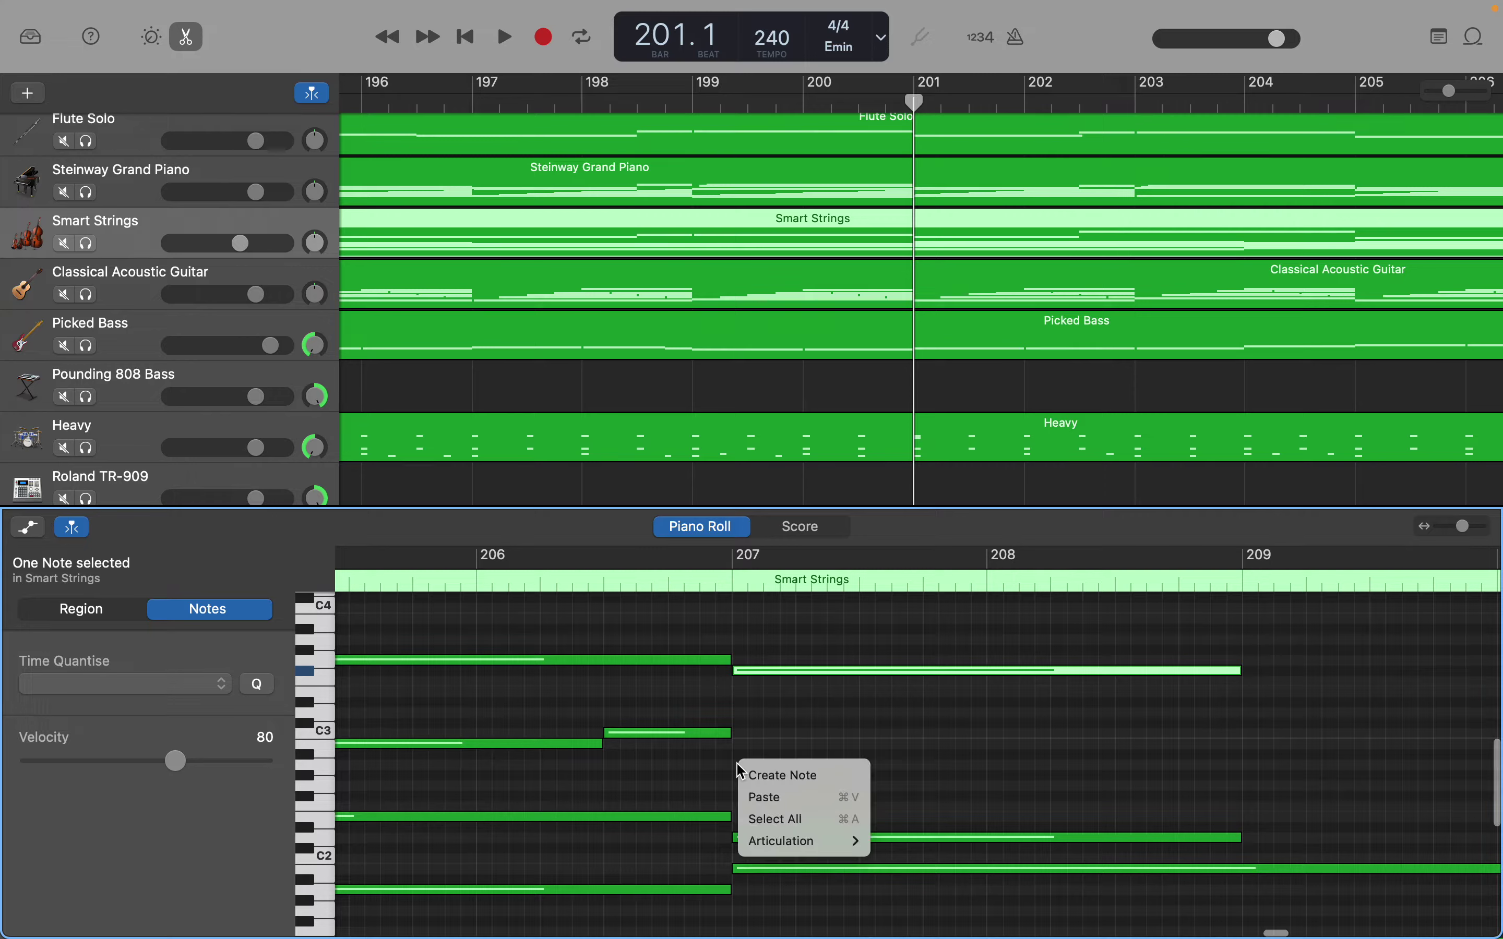
{"action": "left_click", "coordinate": [783, 775]}
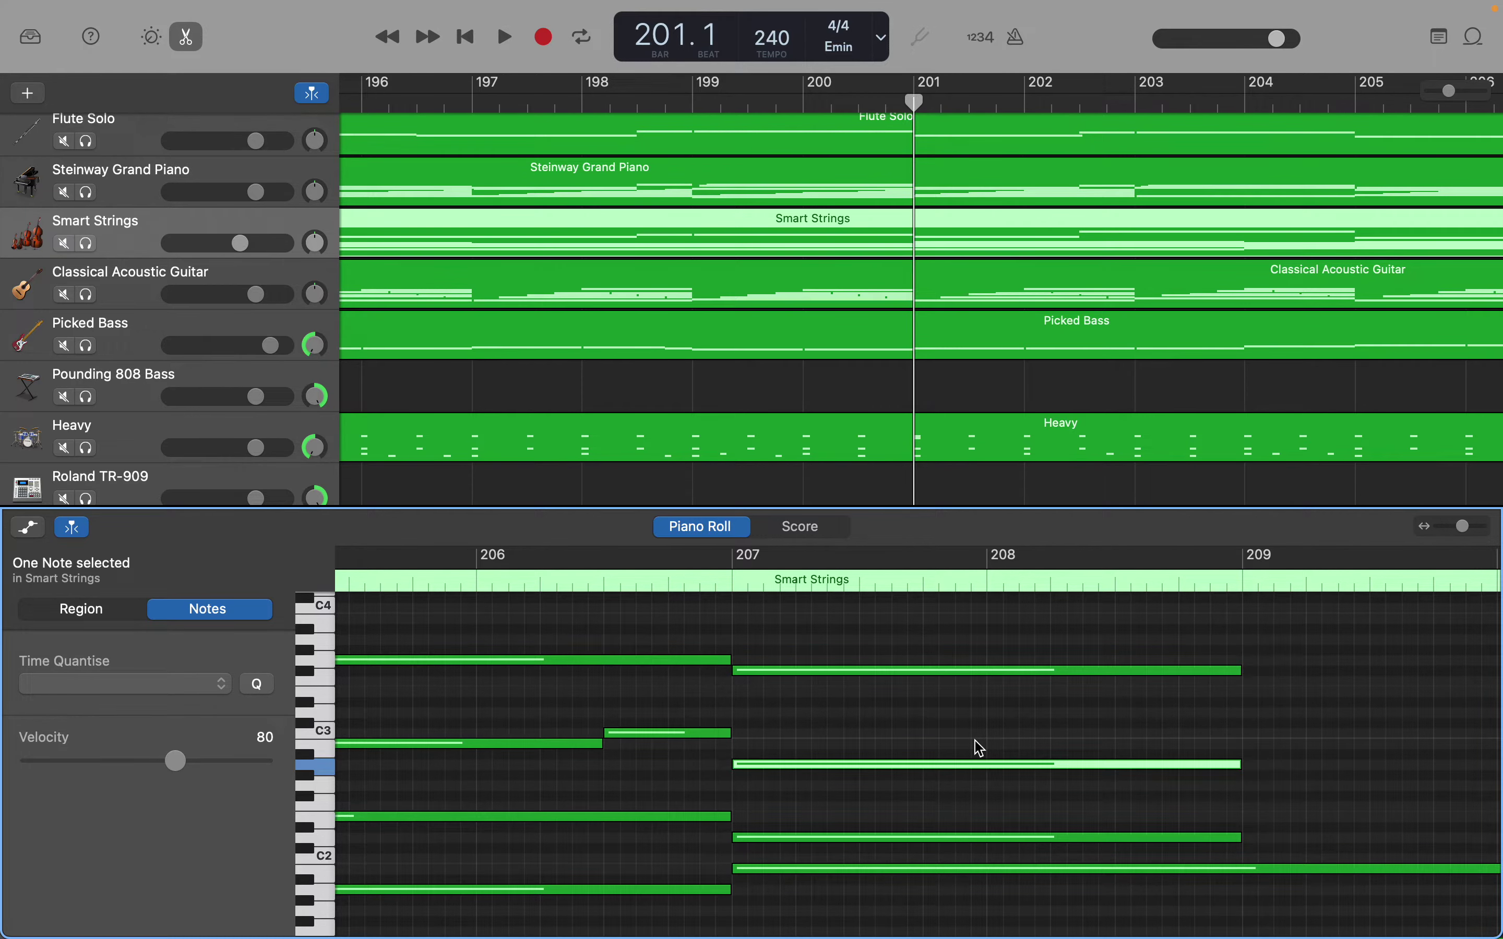
Examine the melody notes above bars 207 to 209 against the F#3, A2 and D2 chord notes and the bass
{"action": "scroll", "coordinate": [980, 748], "scroll_direction": "up", "scroll_amount": 15}
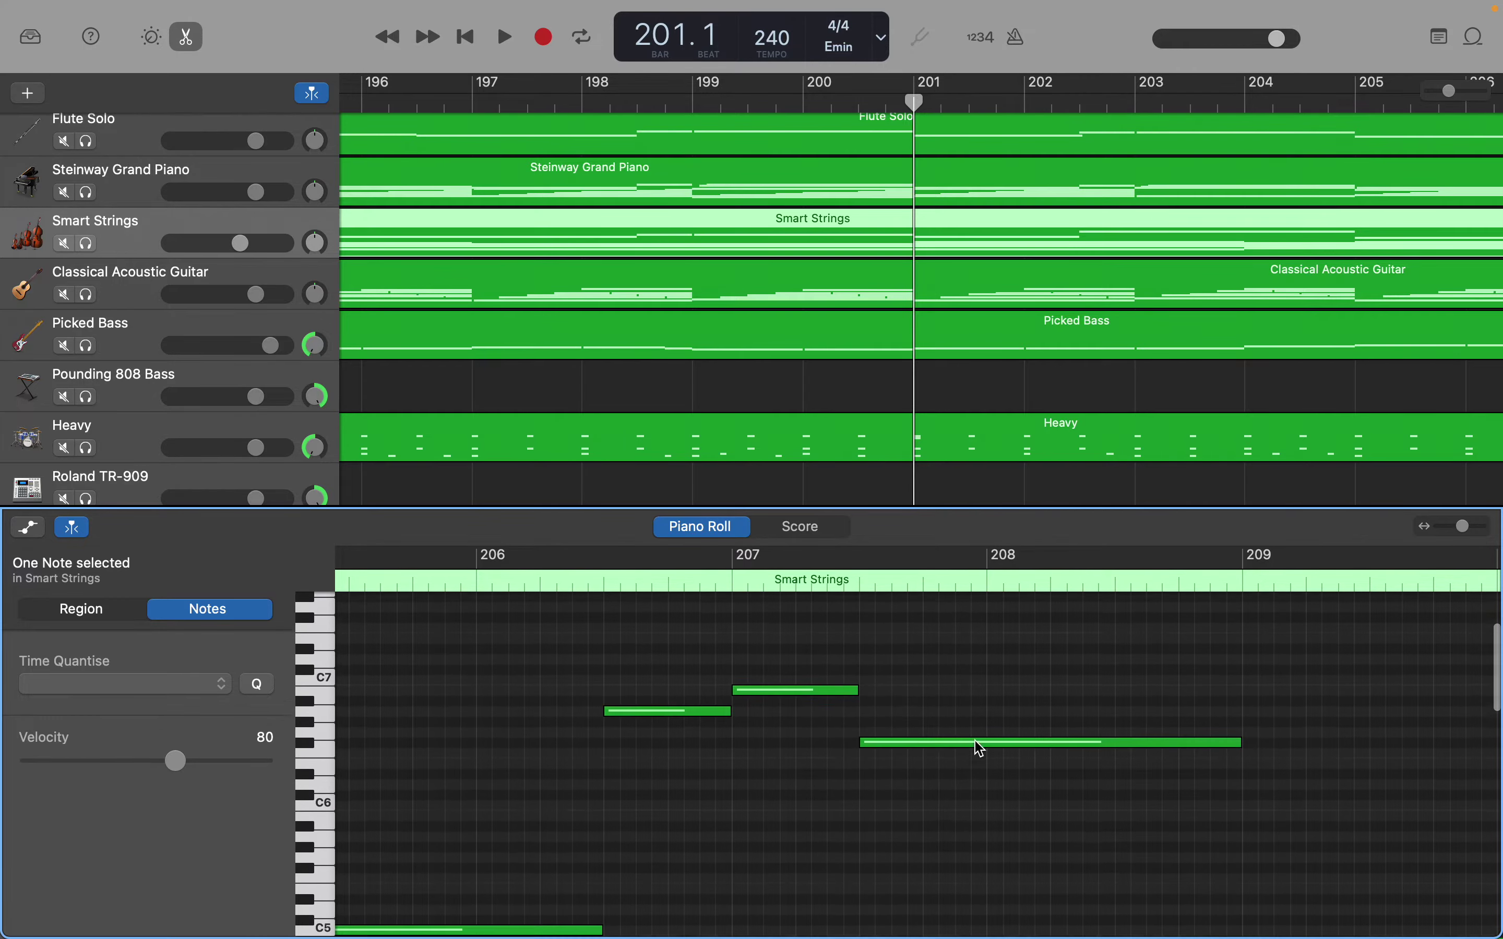
{"action": "scroll", "coordinate": [977, 748], "scroll_direction": "down", "scroll_amount": 3}
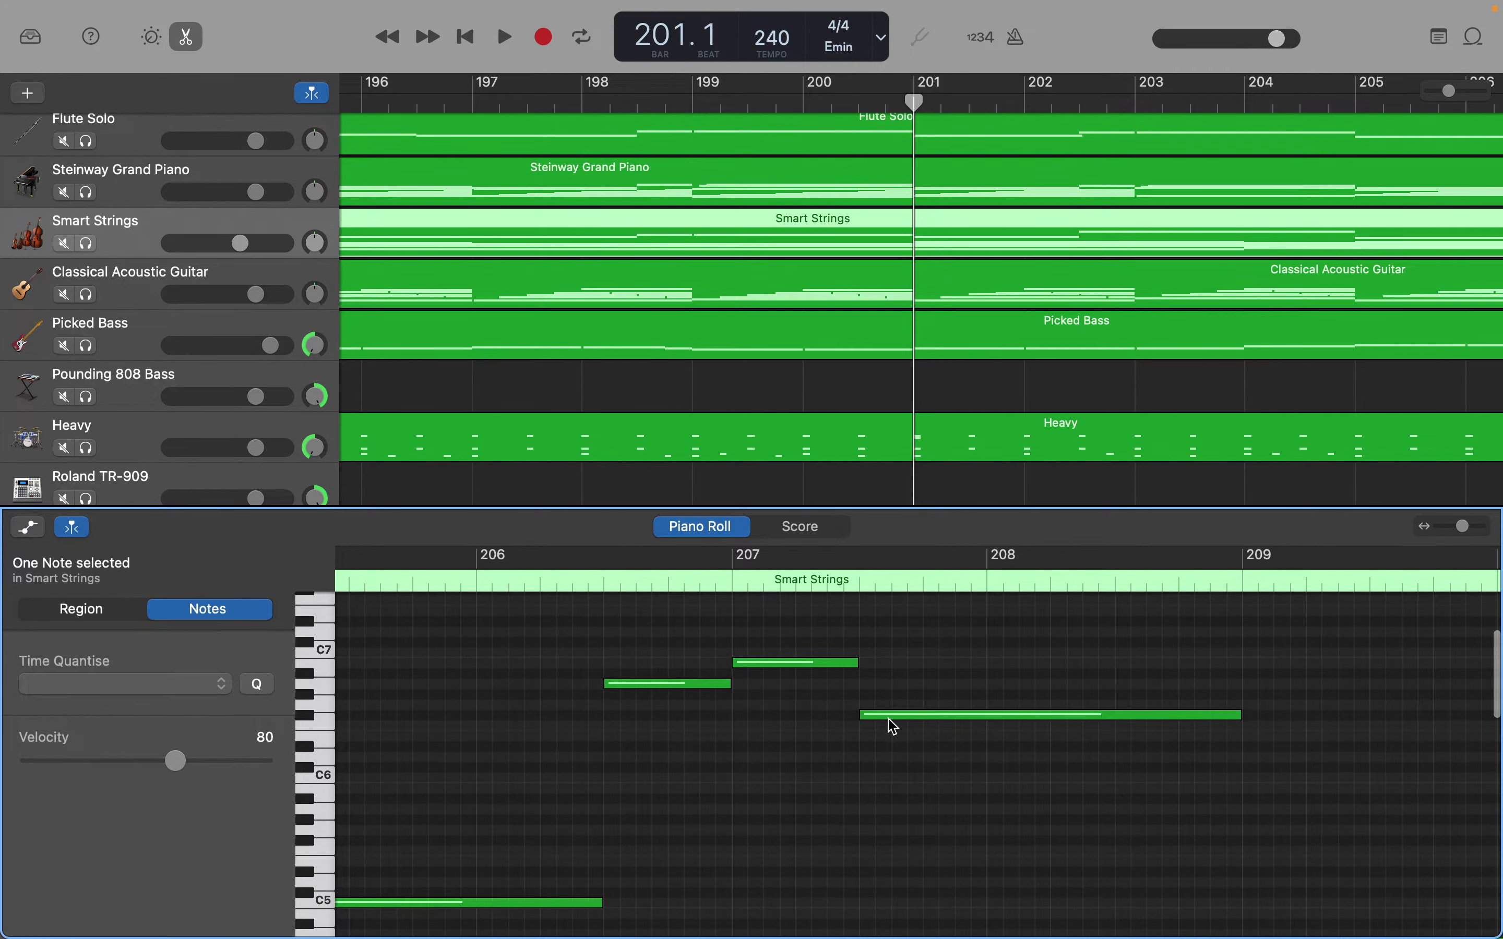
{"action": "scroll", "coordinate": [894, 727], "scroll_direction": "down", "scroll_amount": 10}
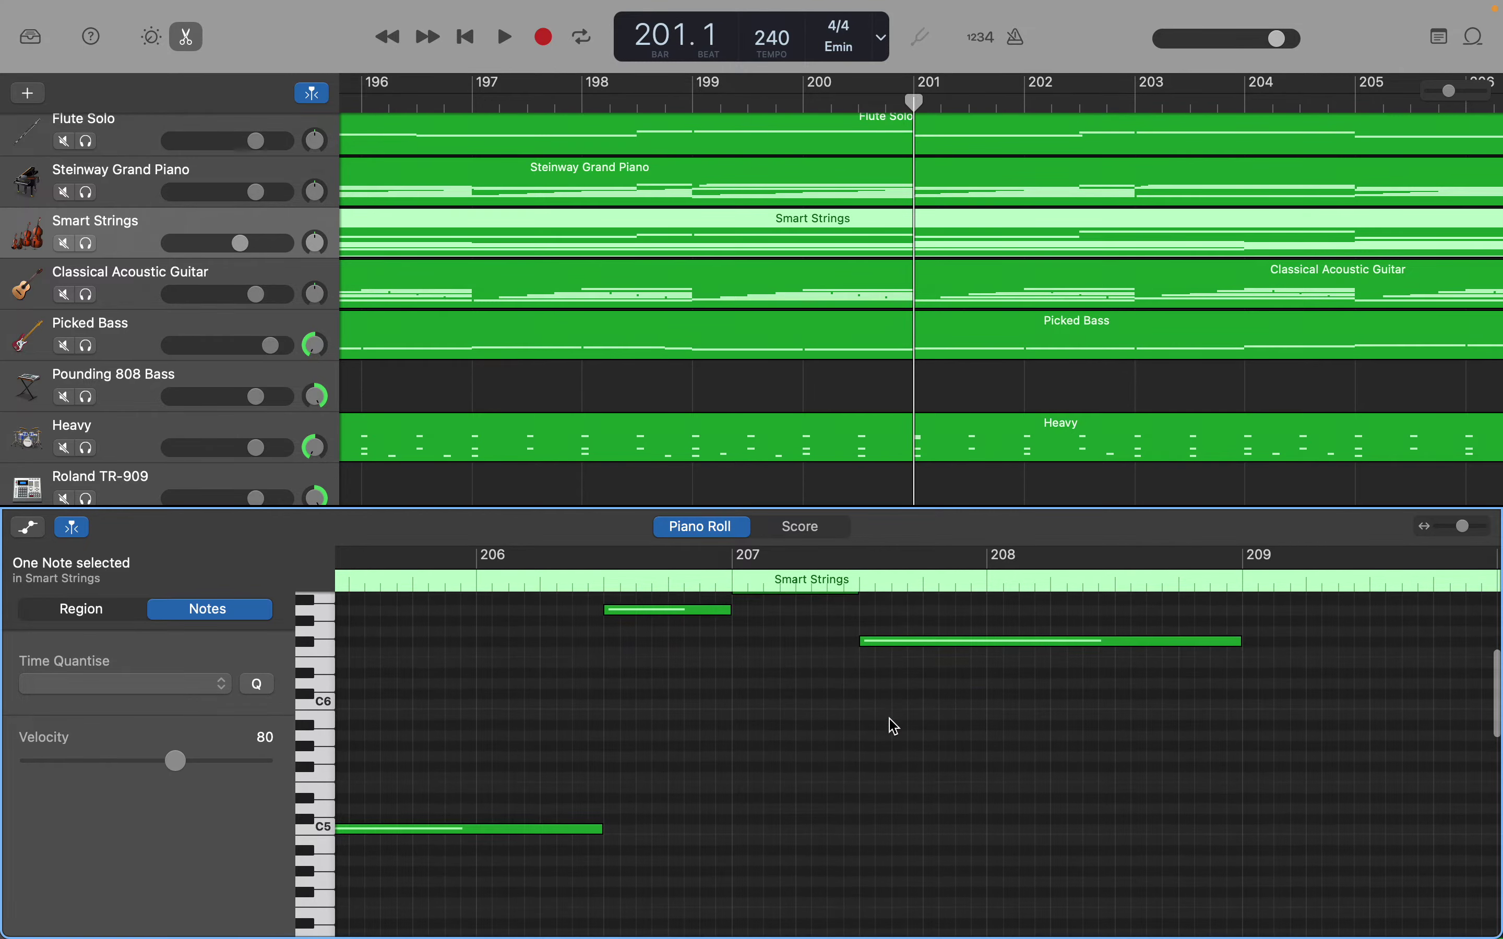
{"action": "scroll", "coordinate": [895, 727], "scroll_direction": "down", "scroll_amount": 12}
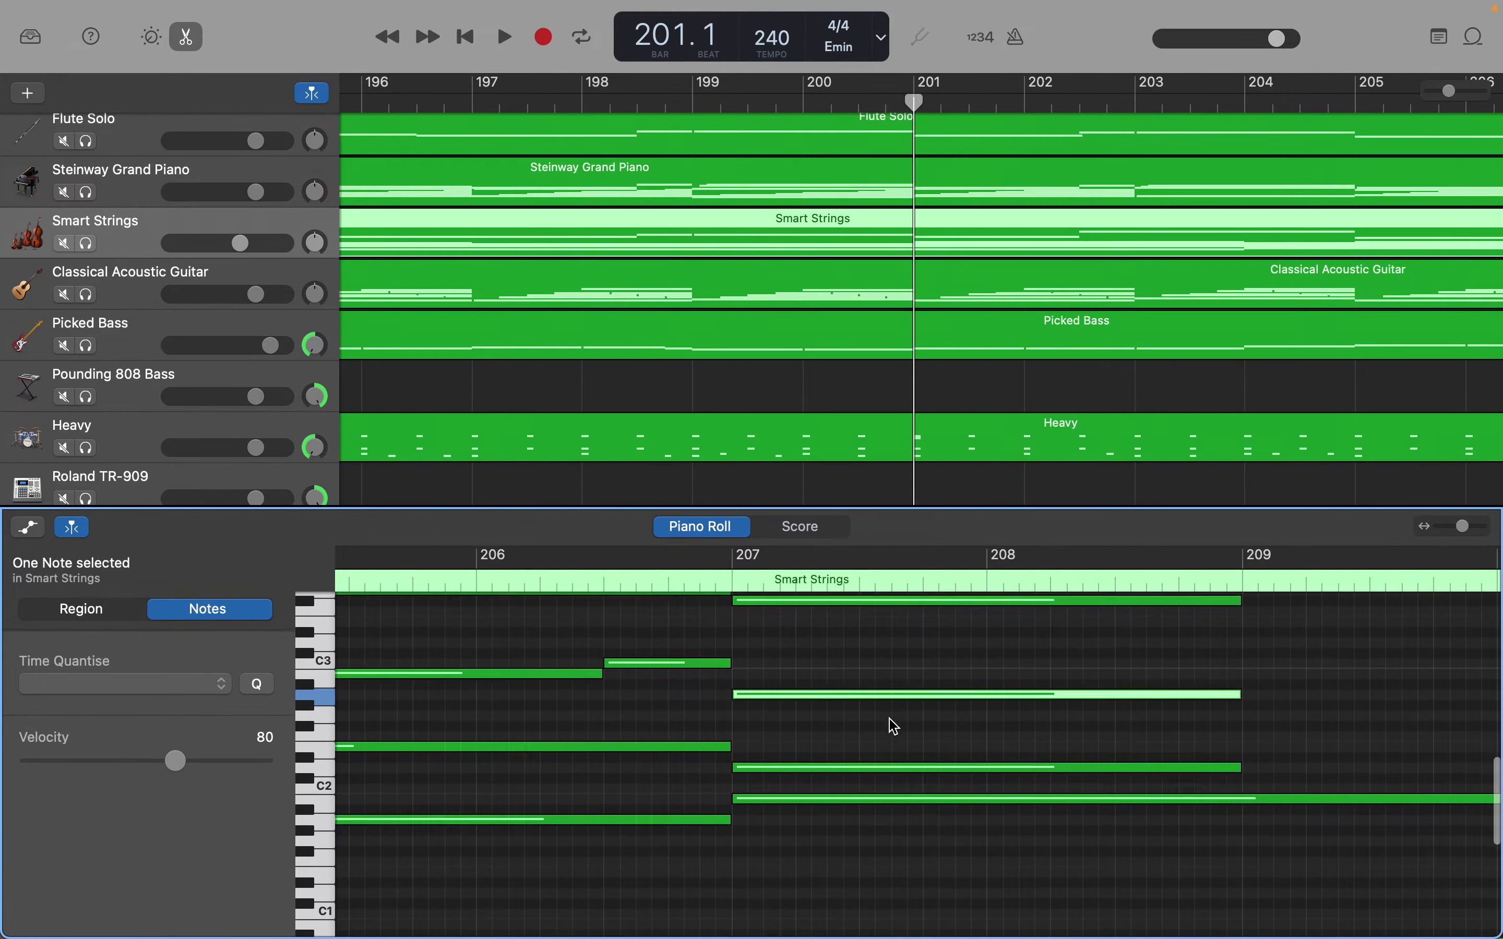
{"action": "scroll", "coordinate": [860, 814], "scroll_direction": "up", "scroll_amount": 3}
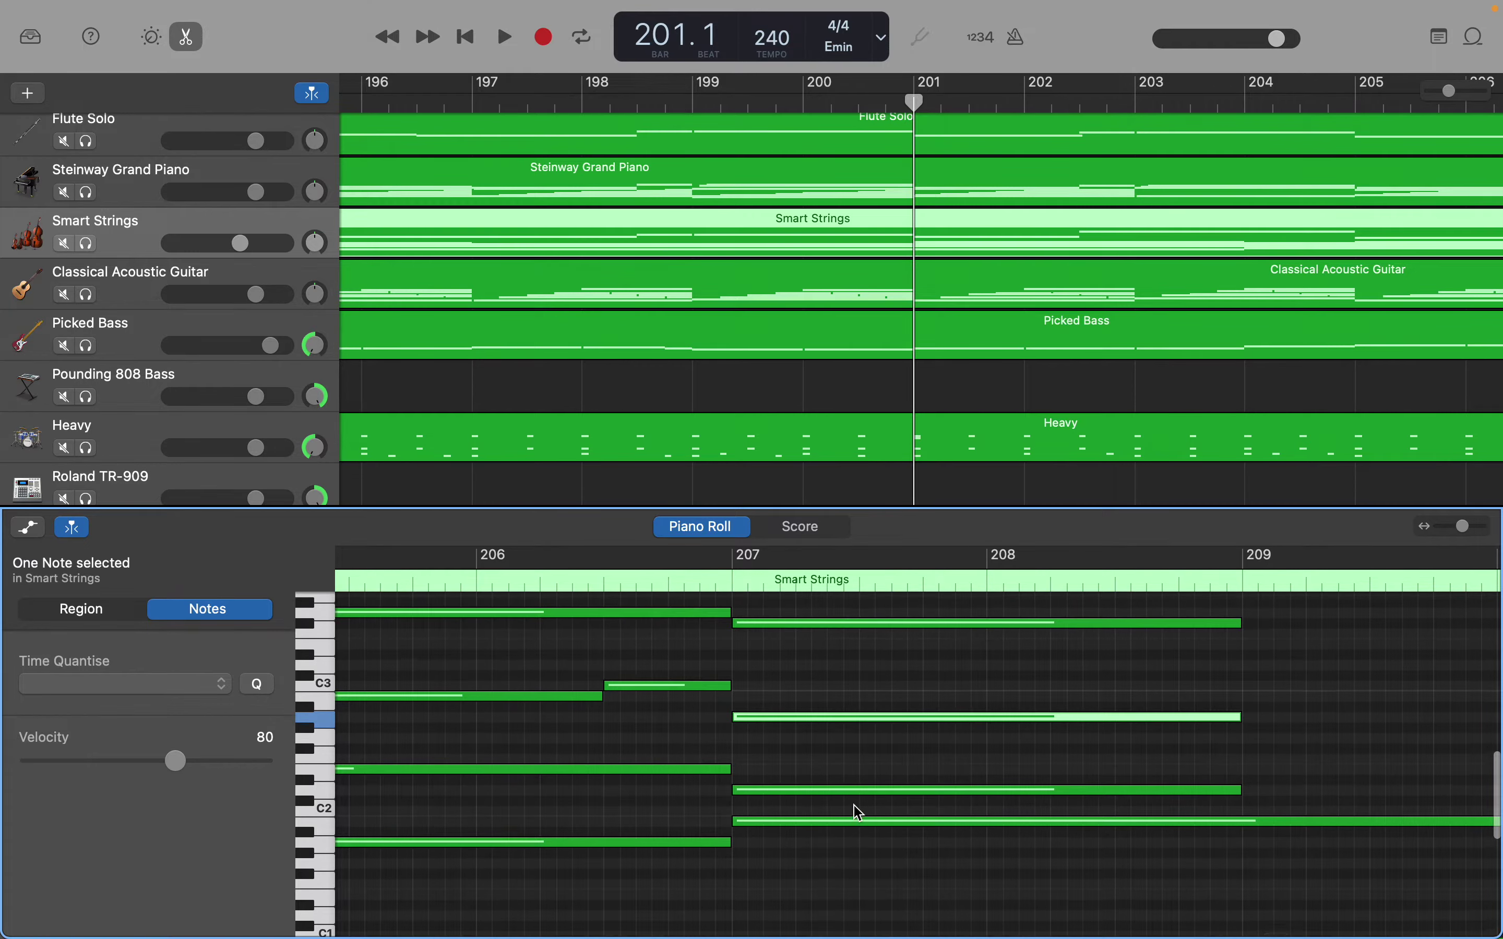
{"action": "scroll", "coordinate": [860, 814], "scroll_direction": "up", "scroll_amount": 4}
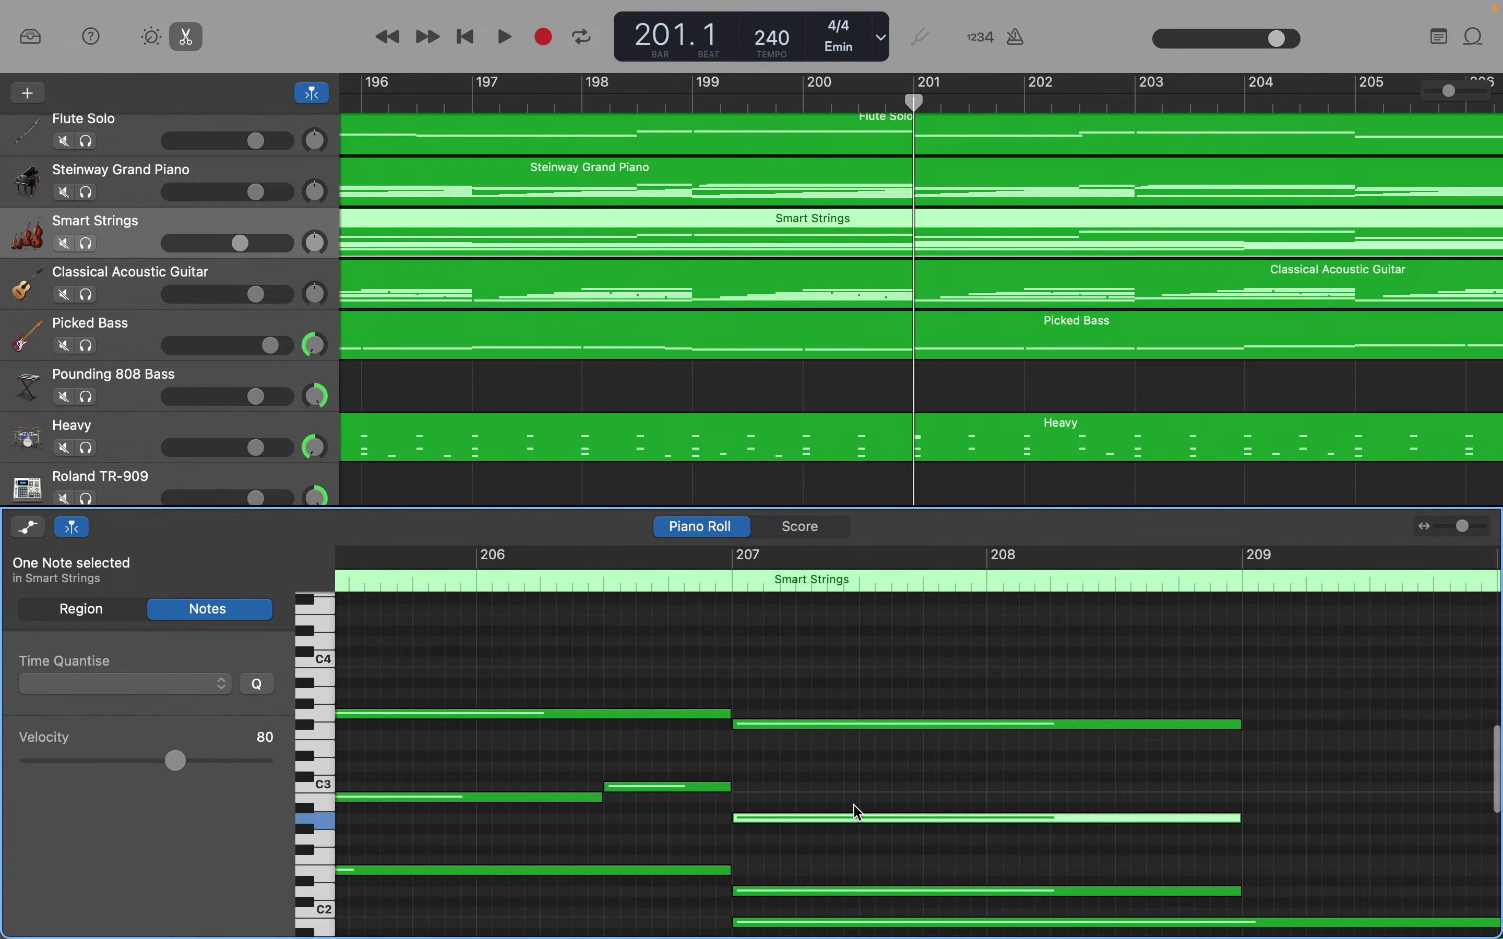
{"action": "scroll", "coordinate": [860, 814], "scroll_direction": "up", "scroll_amount": 16}
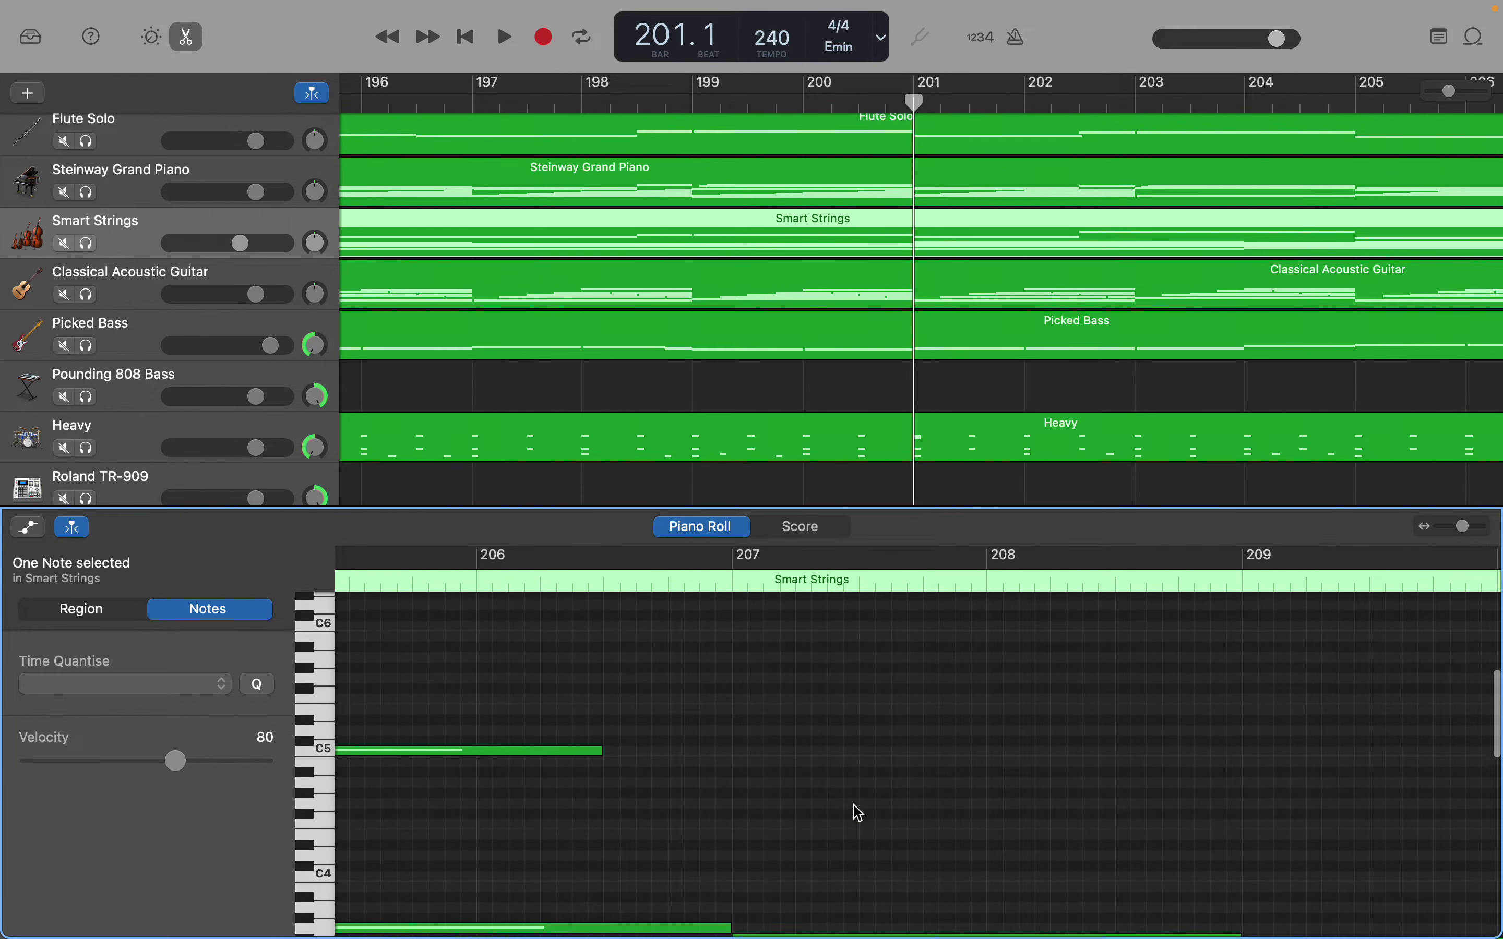
{"action": "scroll", "coordinate": [860, 814], "scroll_direction": "down", "scroll_amount": 18}
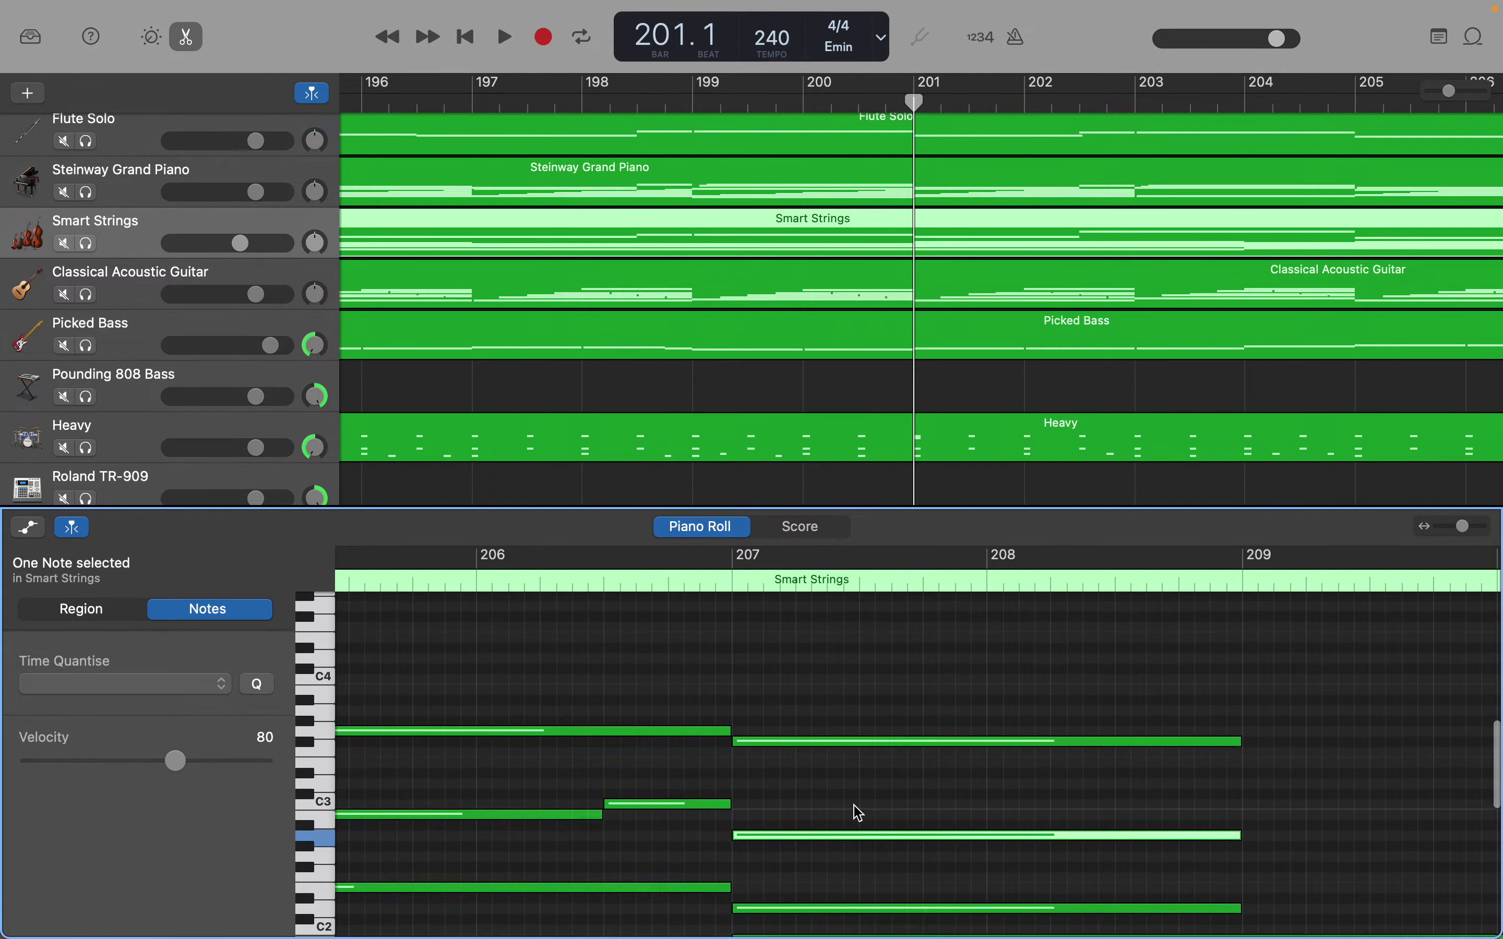
{"action": "scroll", "coordinate": [860, 814], "scroll_direction": "down", "scroll_amount": 2}
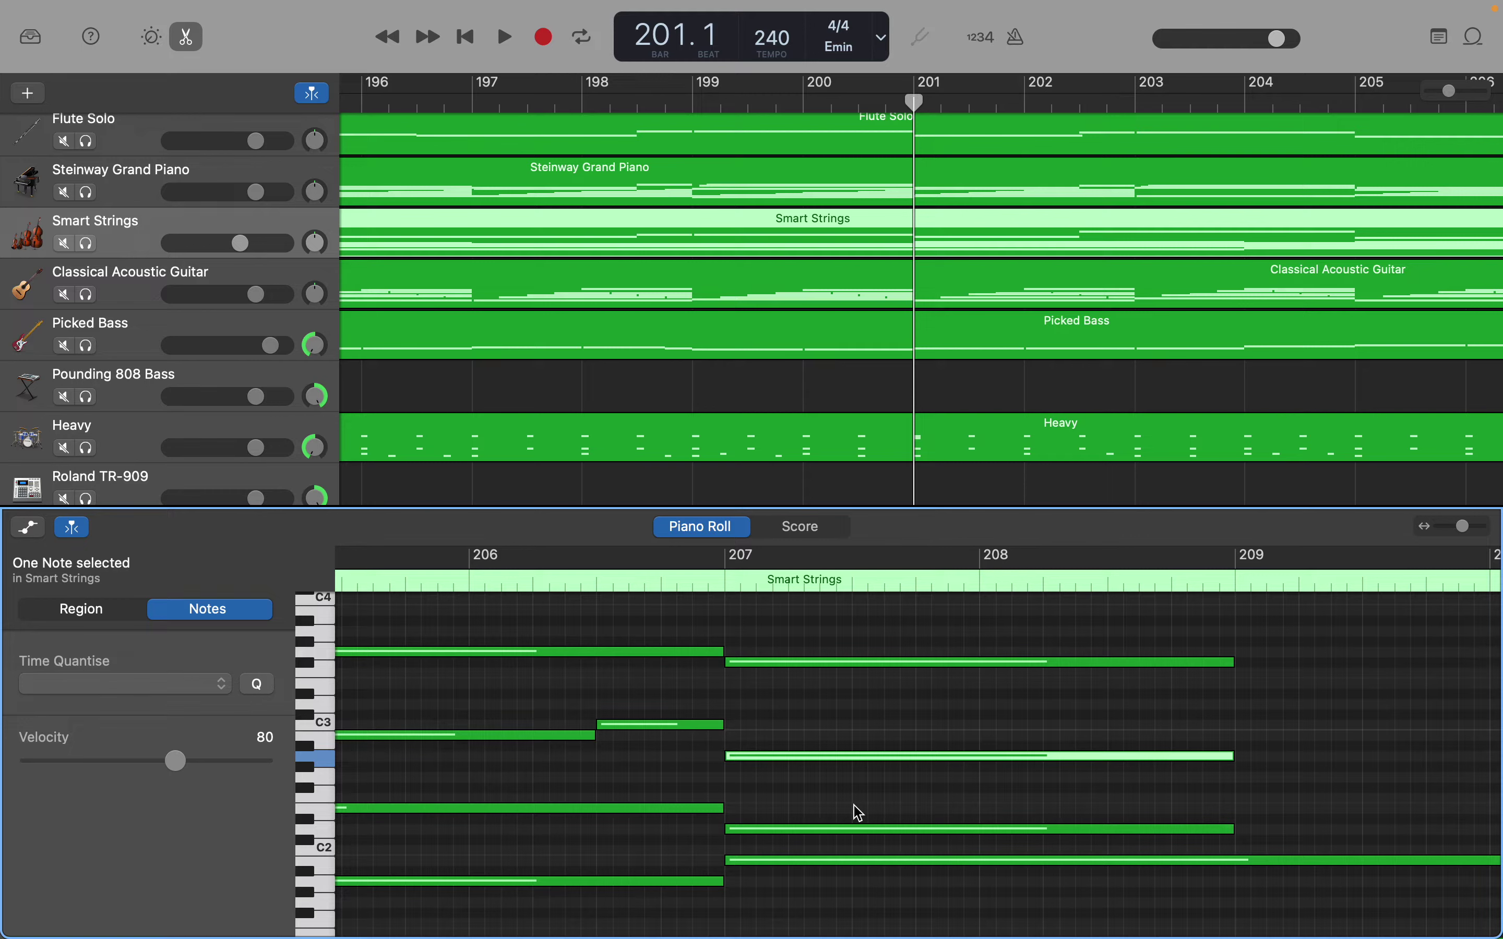
{"action": "scroll", "coordinate": [859, 812], "scroll_direction": "up", "scroll_amount": 15}
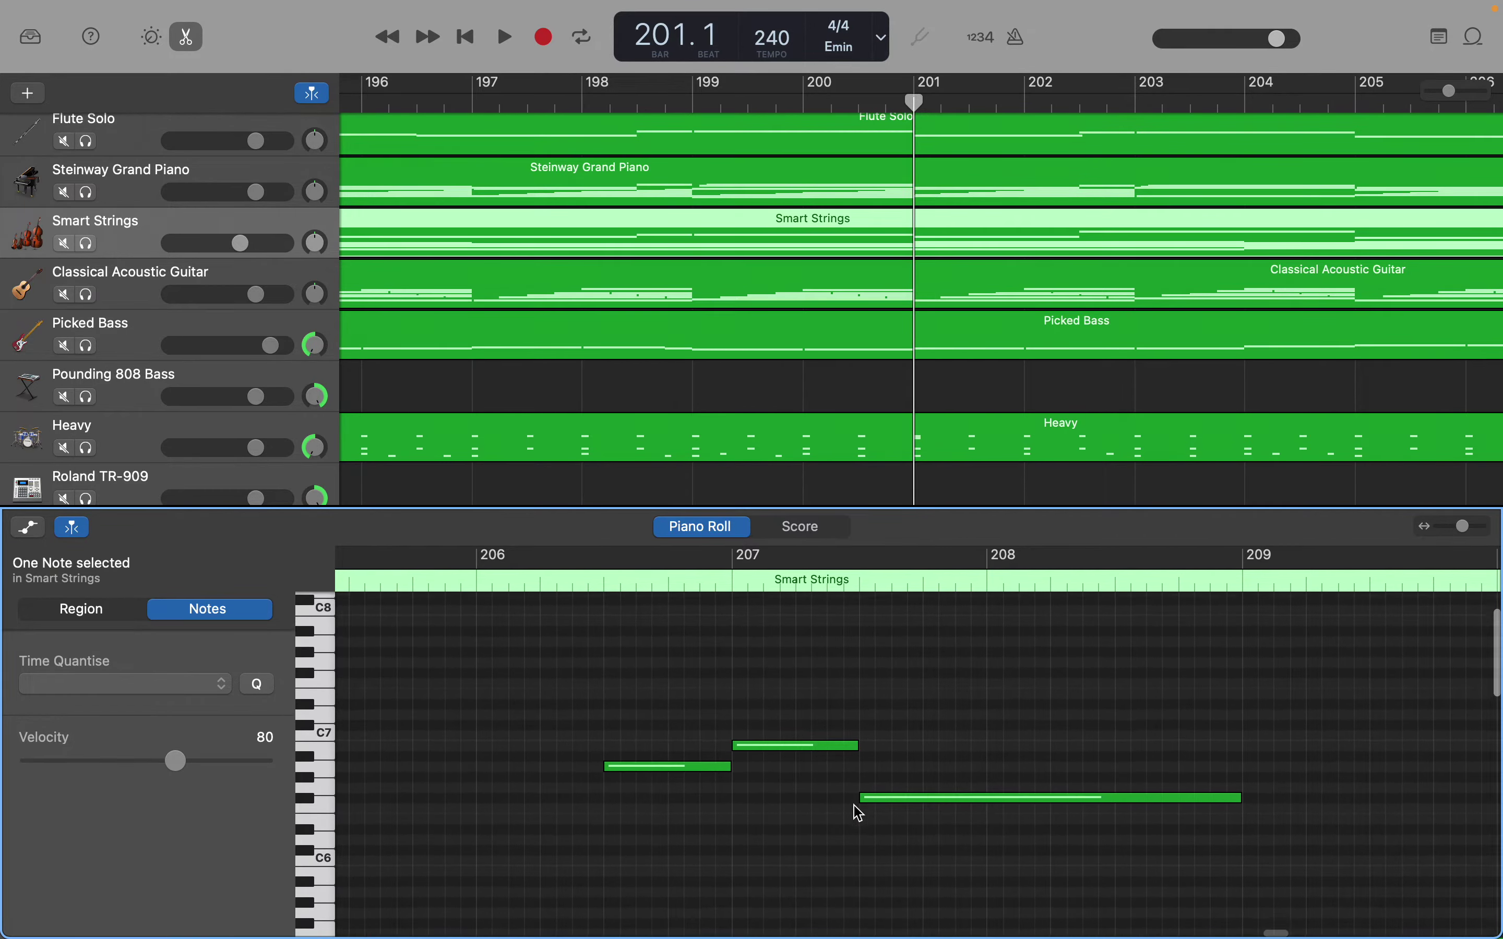
{"action": "scroll", "coordinate": [859, 812], "scroll_direction": "down", "scroll_amount": 10}
{"action": "scroll", "coordinate": [859, 812], "scroll_direction": "down", "scroll_amount": 5}
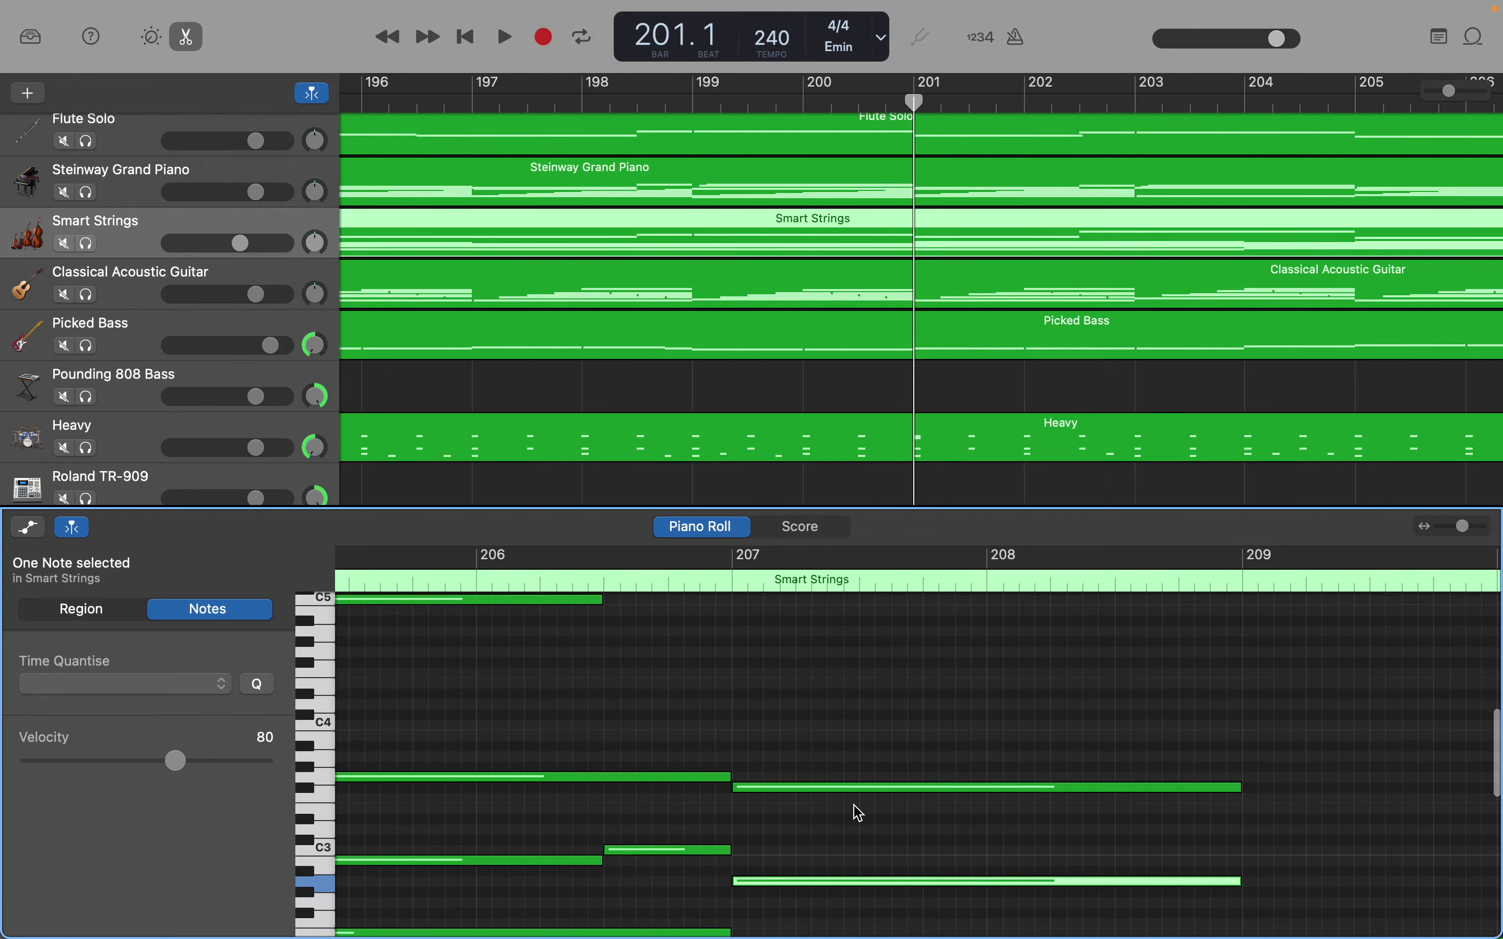
{"action": "scroll", "coordinate": [859, 812], "scroll_direction": "down", "scroll_amount": 2}
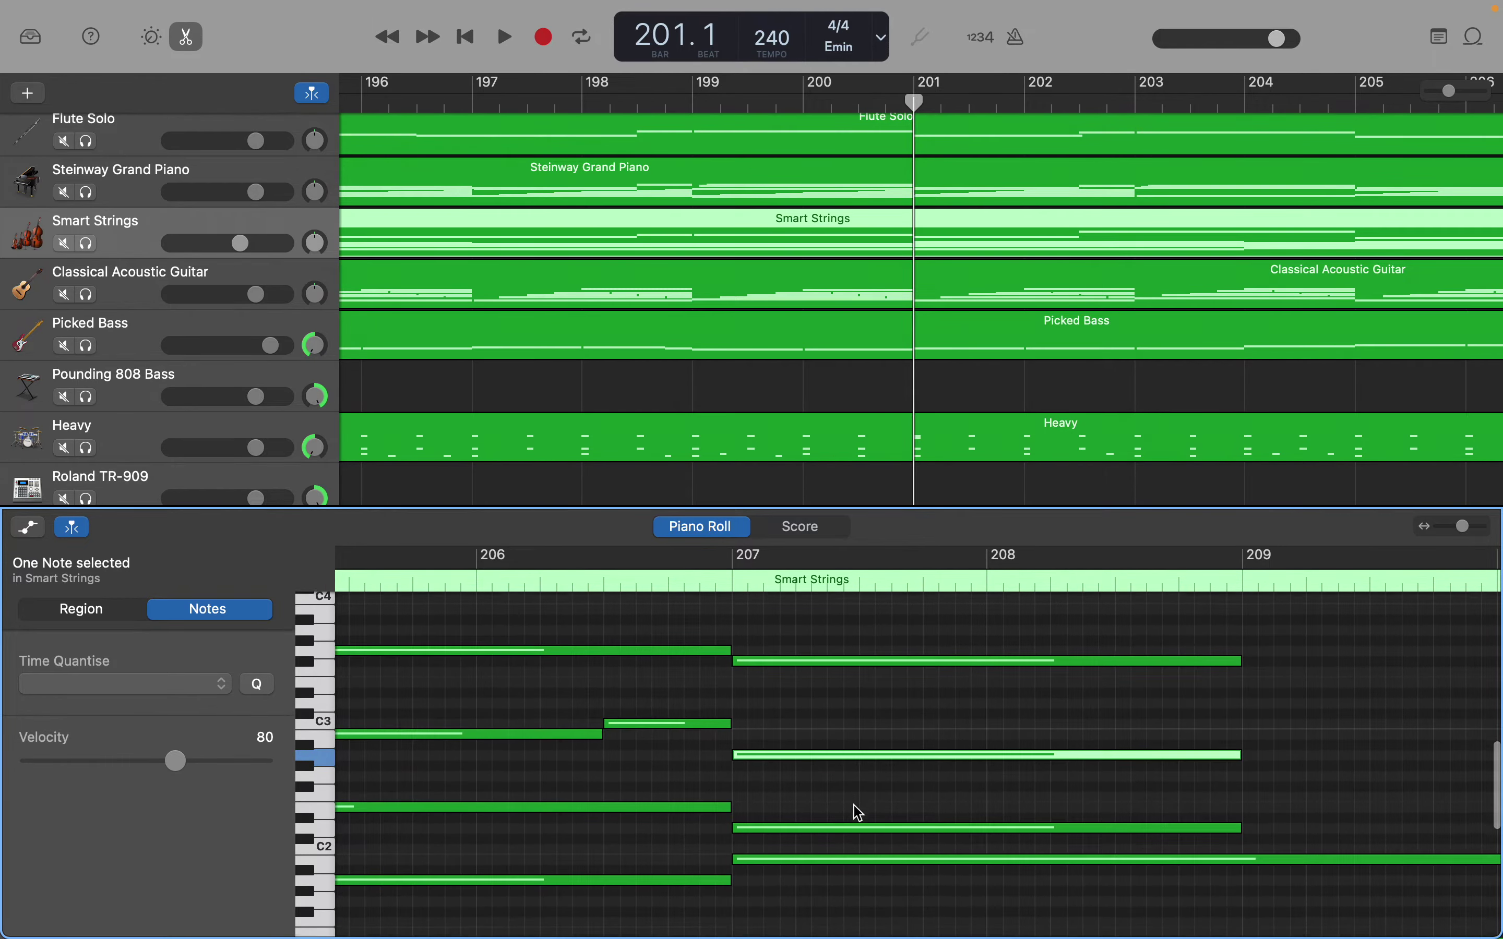
{"action": "scroll", "coordinate": [858, 812], "scroll_direction": "up", "scroll_amount": 2}
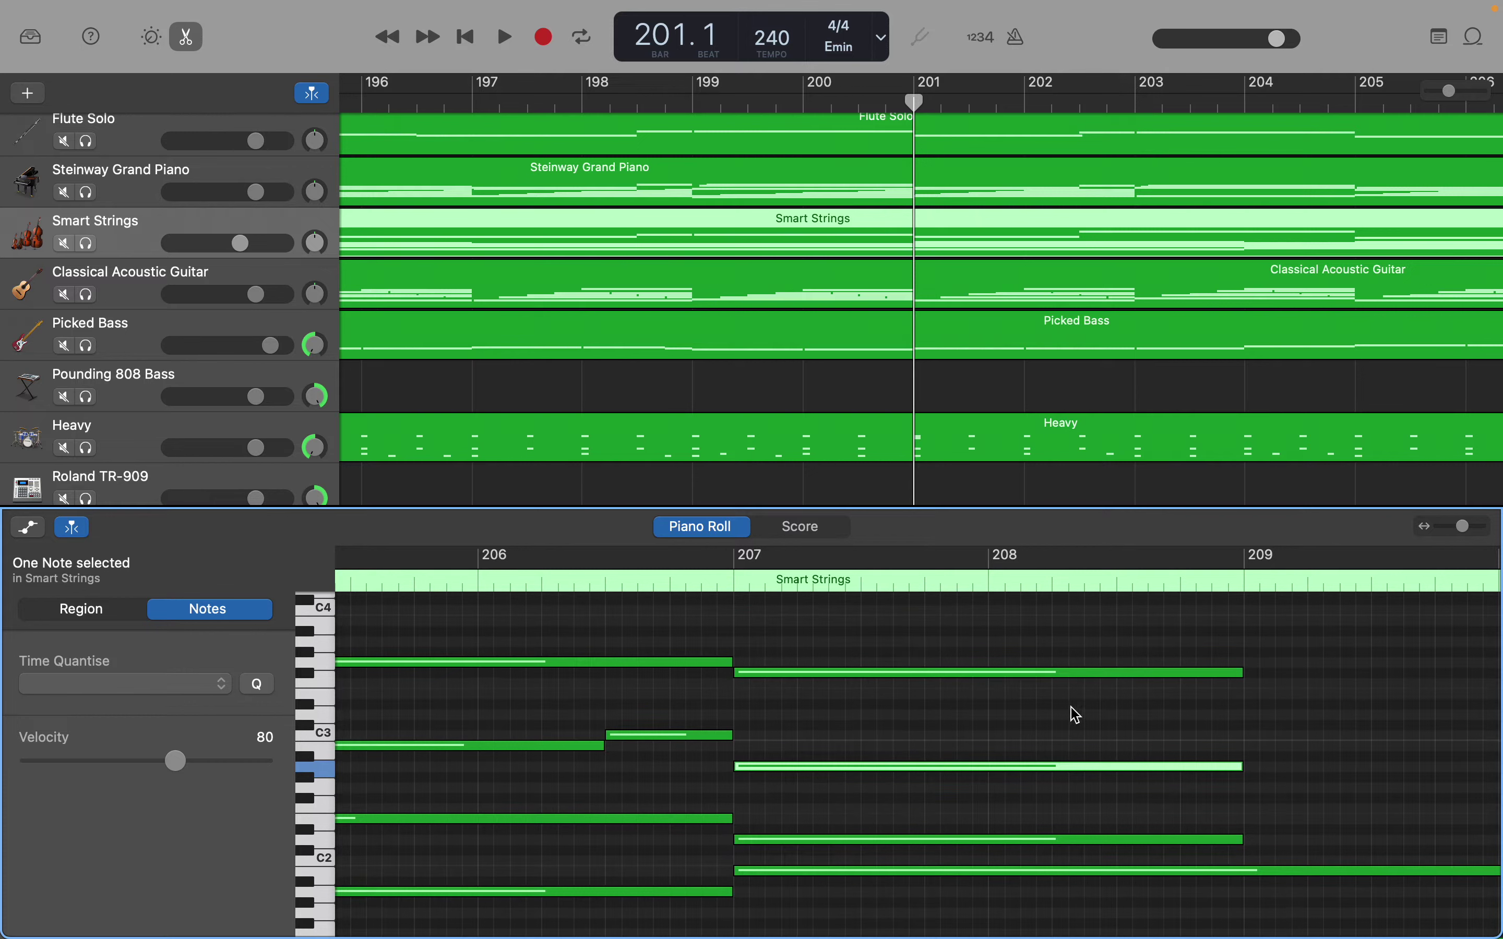
Shorten the F#3 note to end at beat 3 of bar 207 and create a C4 note from there to bar 209
{"action": "left_click_drag", "start_coordinate": [1238, 672], "coordinate": [866, 676]}
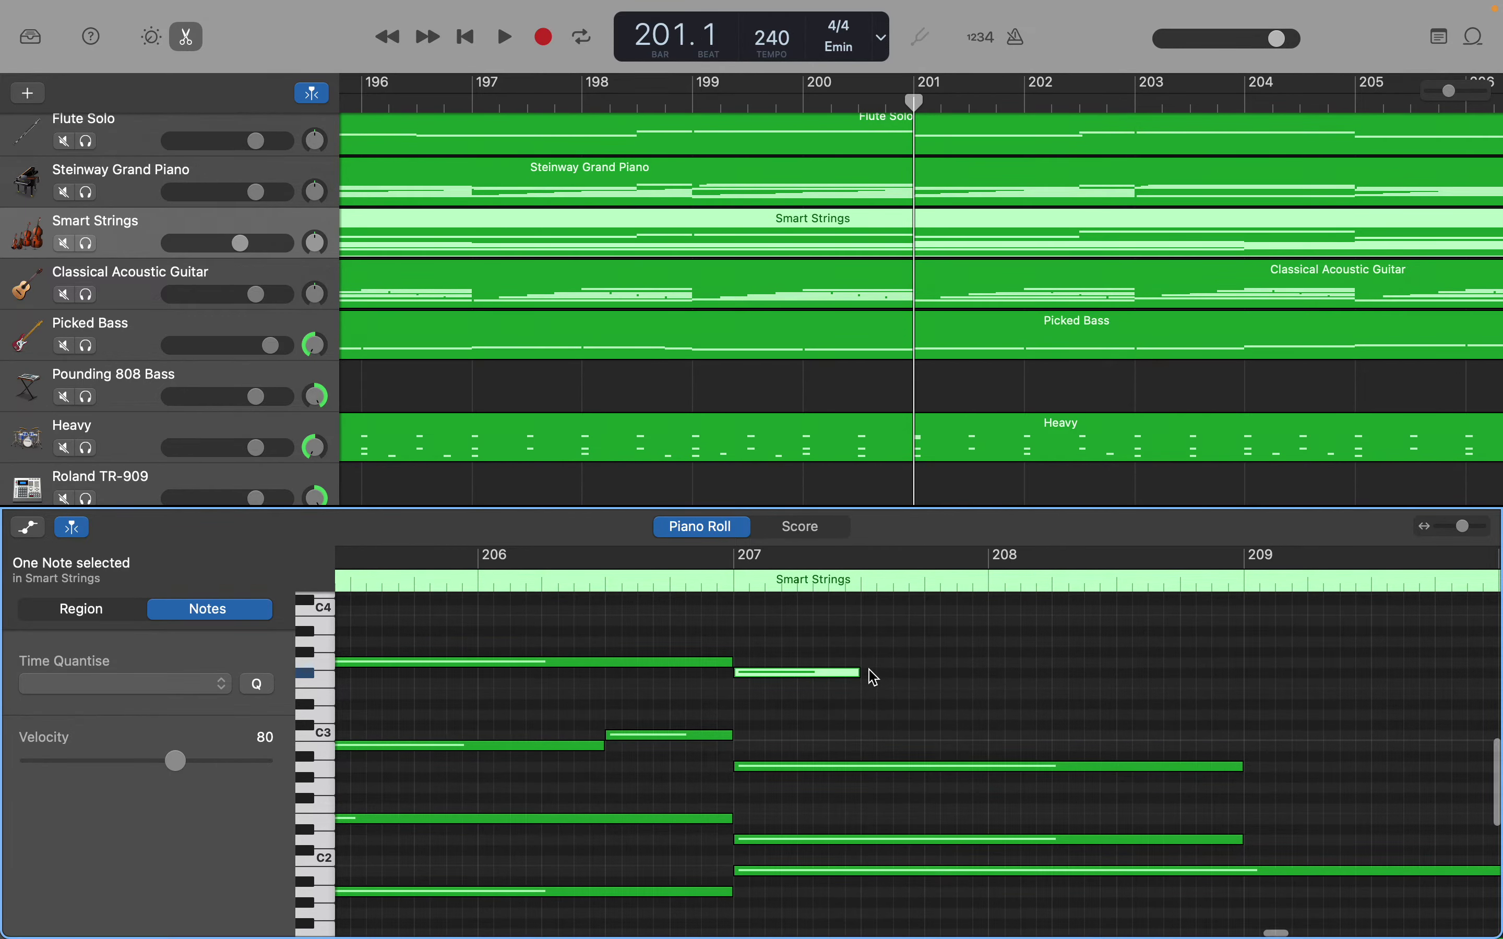
{"action": "scroll", "coordinate": [874, 677], "scroll_direction": "up", "scroll_amount": 3}
{"action": "scroll", "coordinate": [874, 677], "scroll_direction": "right", "scroll_amount": 1}
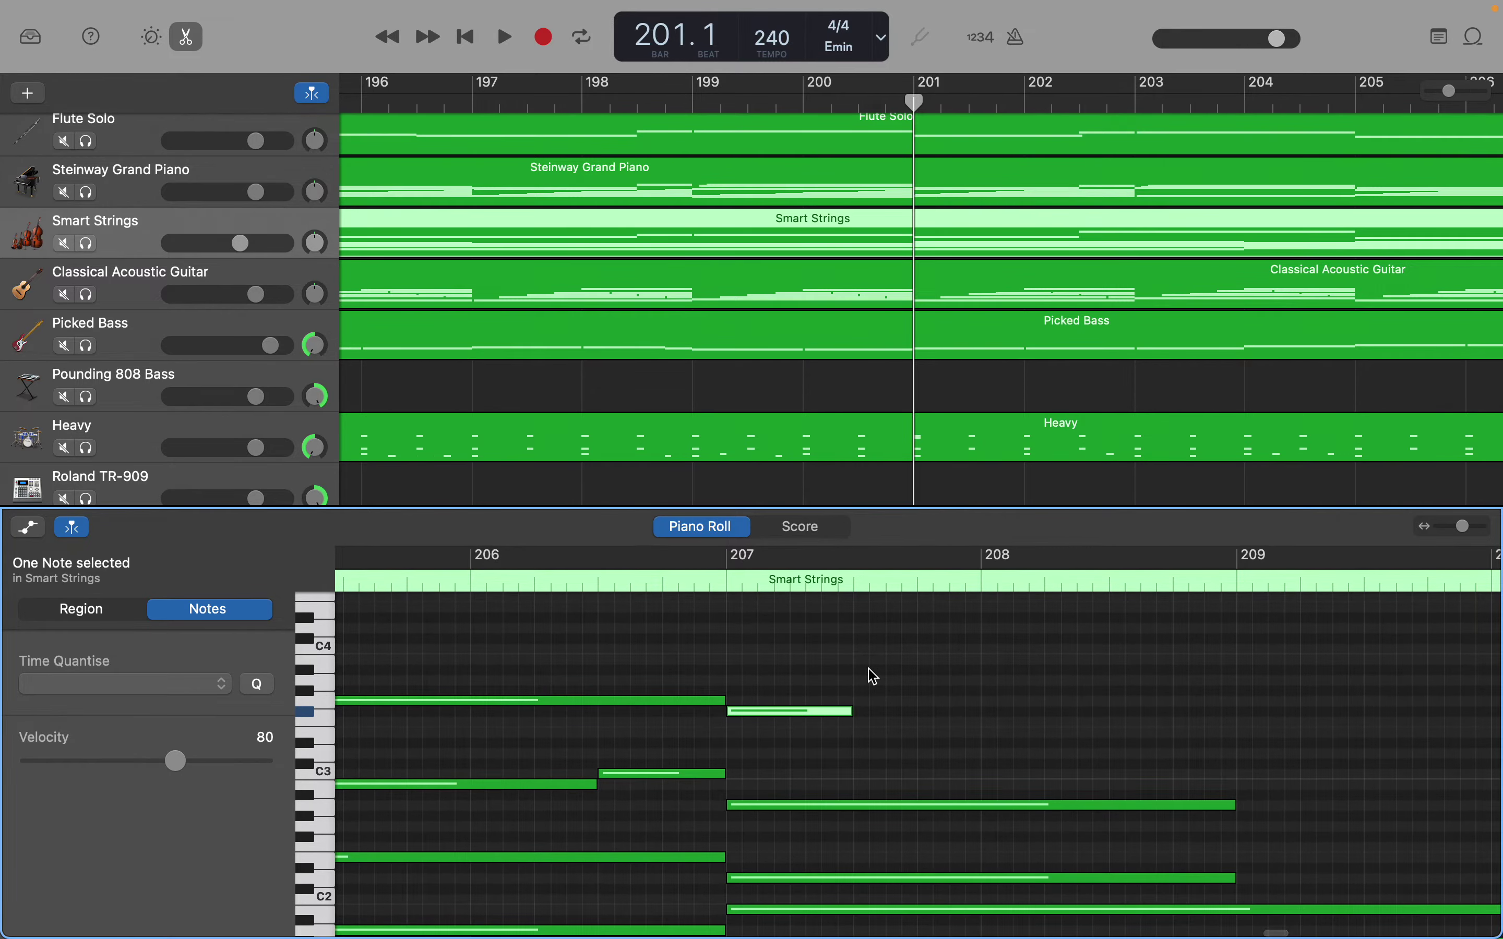
{"action": "scroll", "coordinate": [873, 677], "scroll_direction": "up", "scroll_amount": 2}
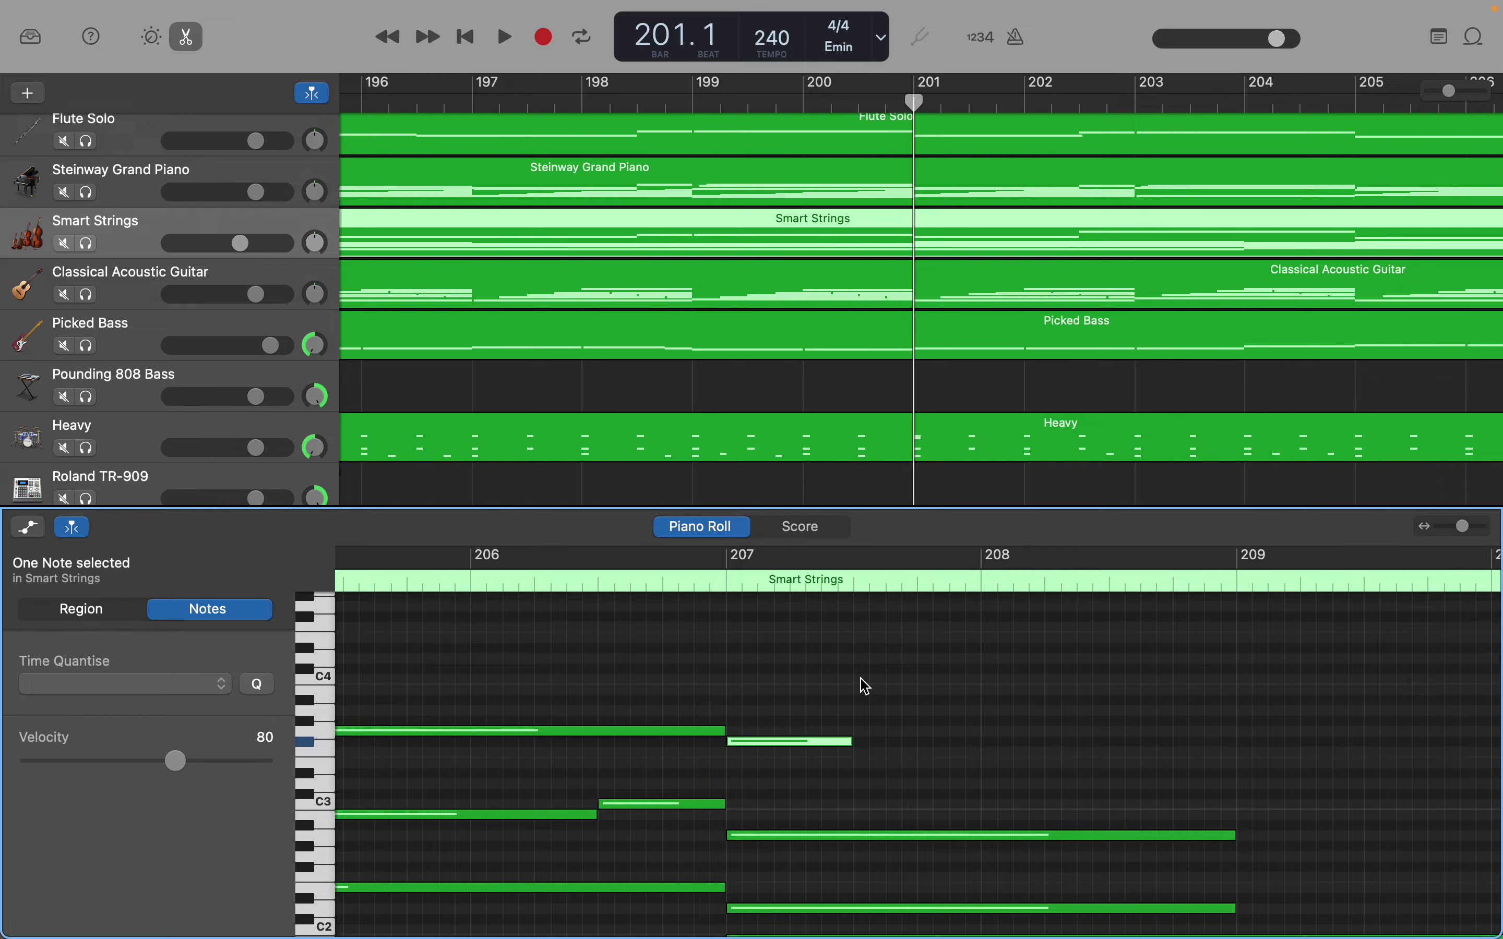
{"action": "left_click", "coordinate": [866, 686]}
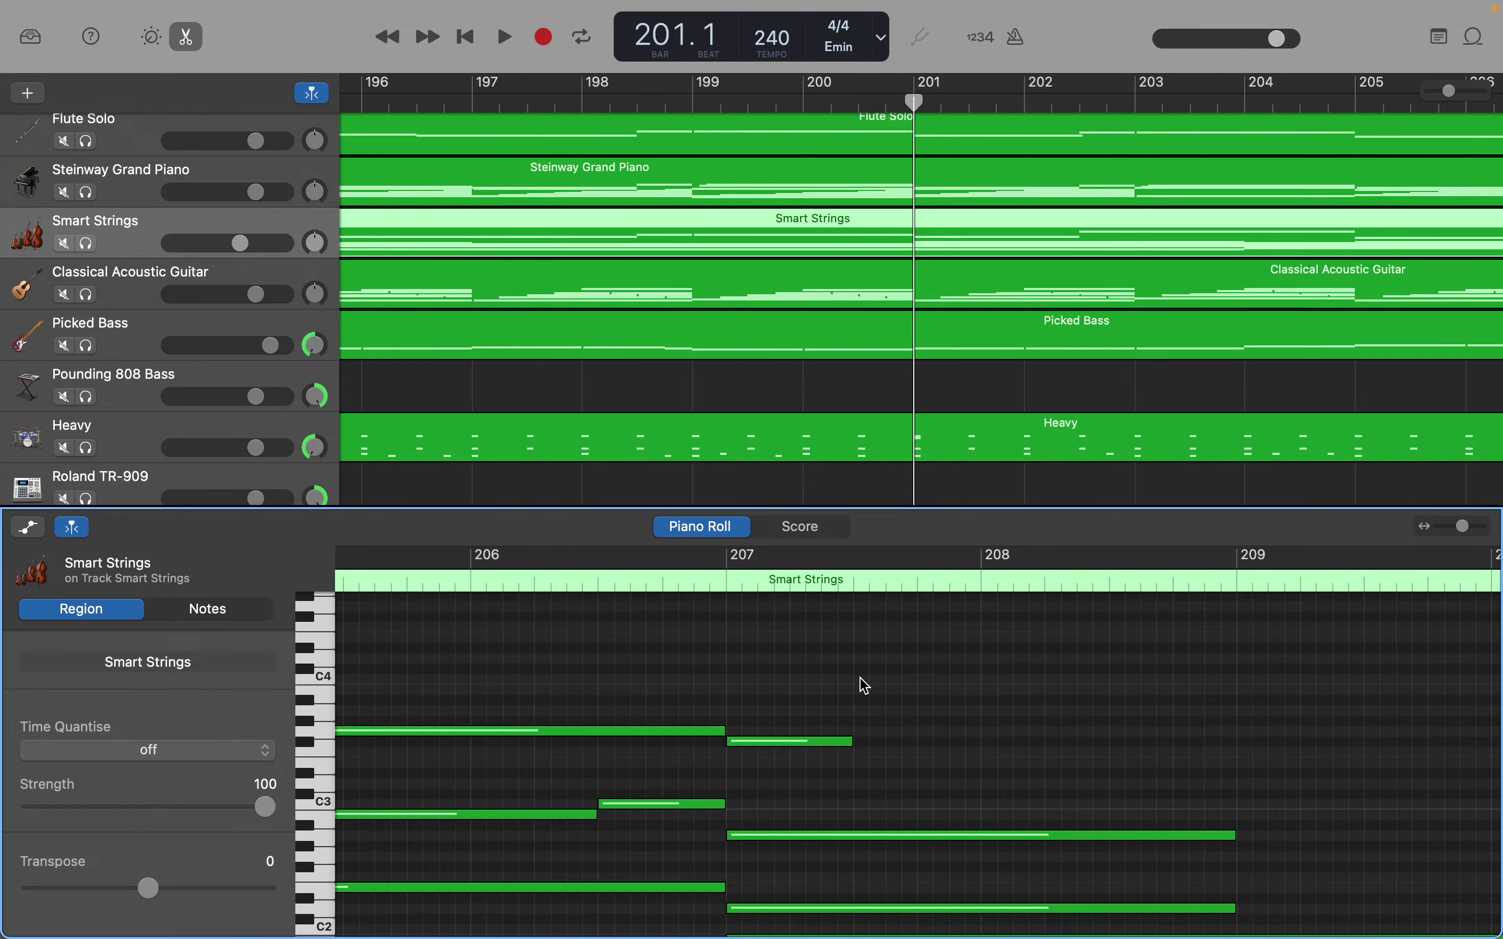
{"action": "scroll", "coordinate": [866, 686], "scroll_direction": "up", "scroll_amount": 1}
{"action": "right_click", "coordinate": [866, 686]}
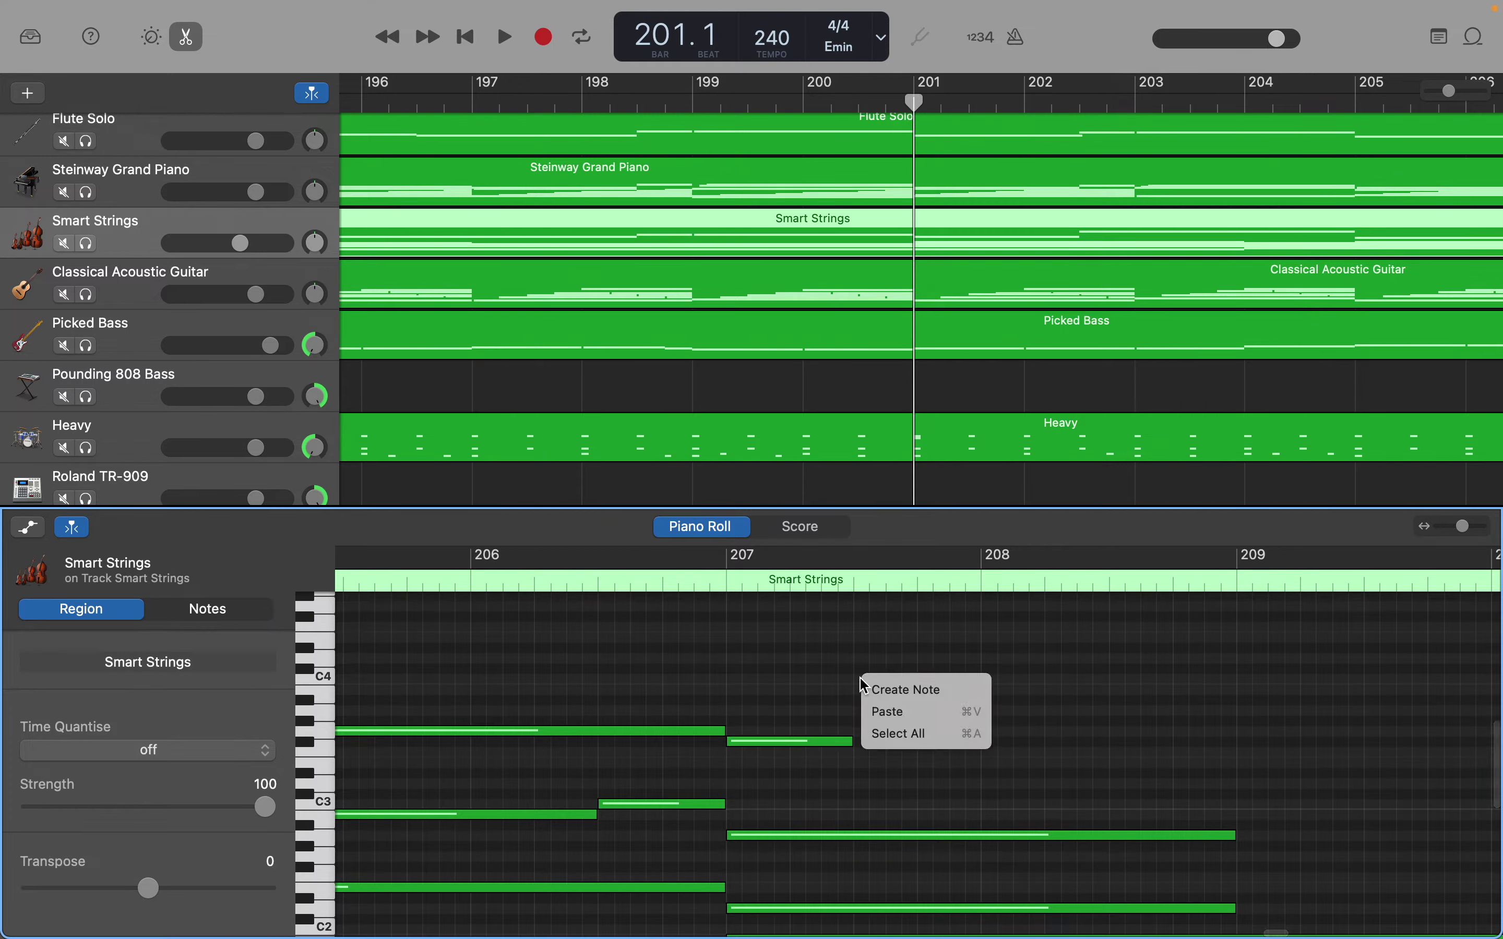
{"action": "left_click", "coordinate": [898, 690]}
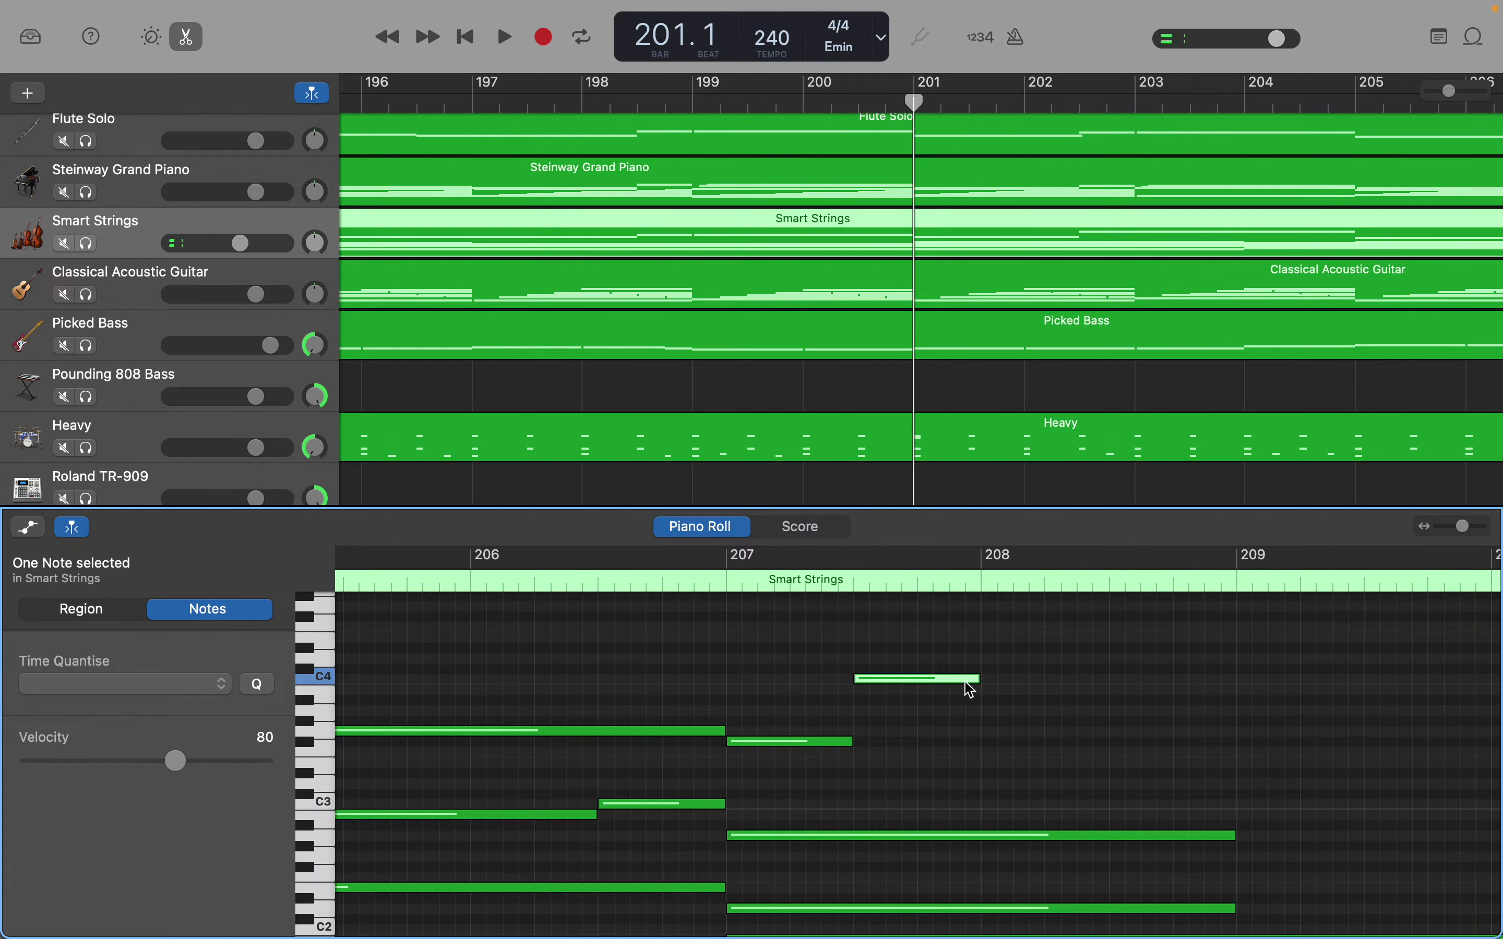
{"action": "left_click_drag", "start_coordinate": [976, 680], "coordinate": [1229, 684]}
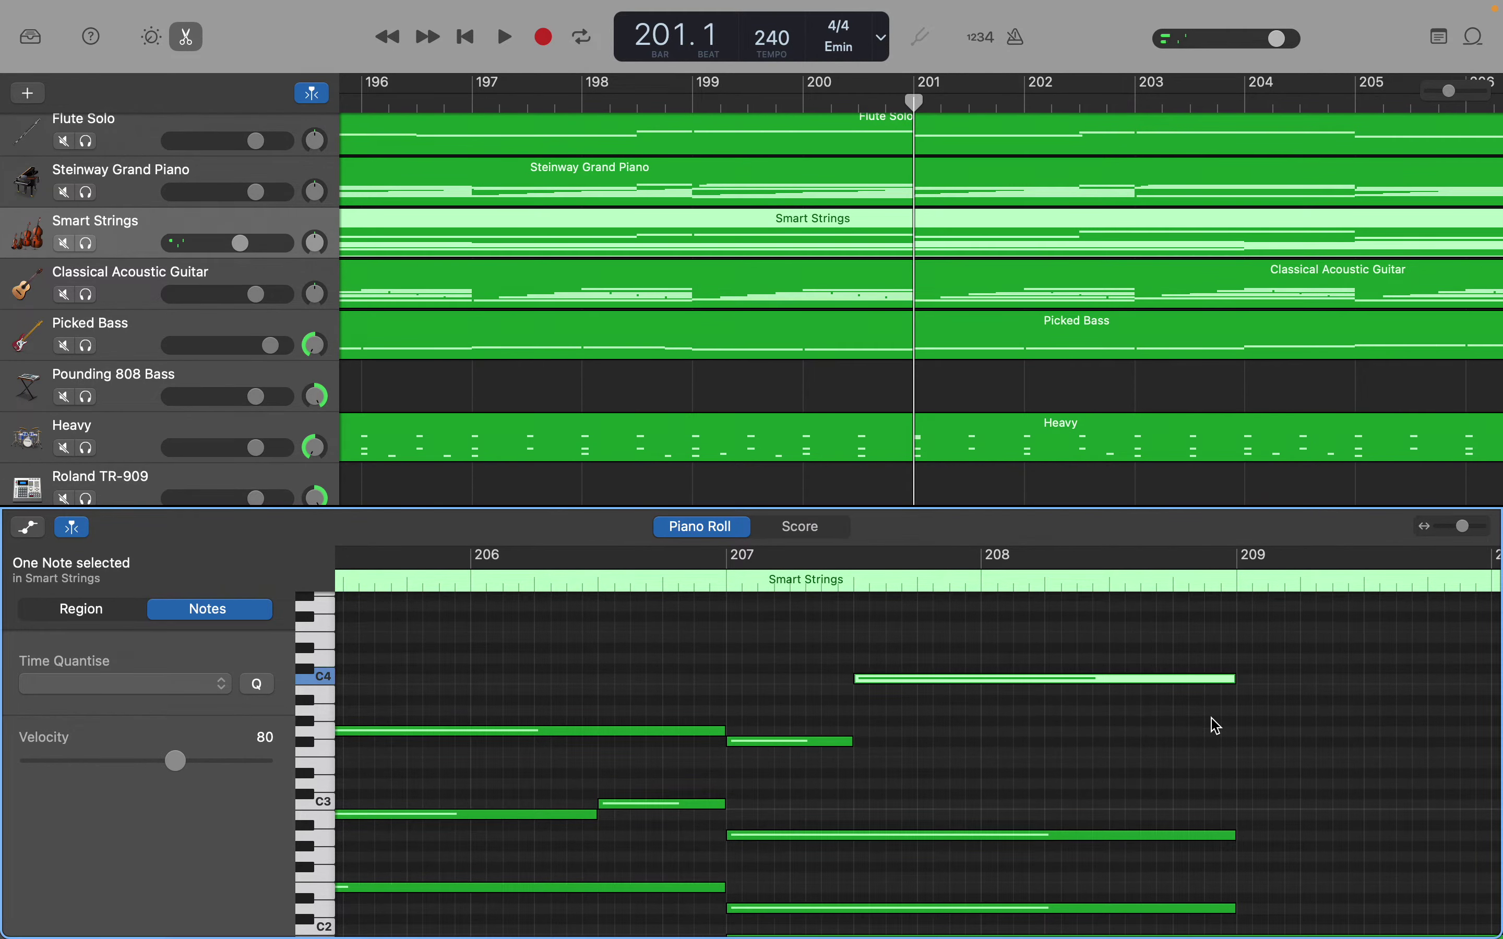
Play the arrangement from bar 201 through the new chord notes and stop in bar 212
{"action": "scroll", "coordinate": [1217, 725], "scroll_direction": "right", "scroll_amount": 2}
{"action": "scroll", "coordinate": [1217, 725], "scroll_direction": "up", "scroll_amount": 5}
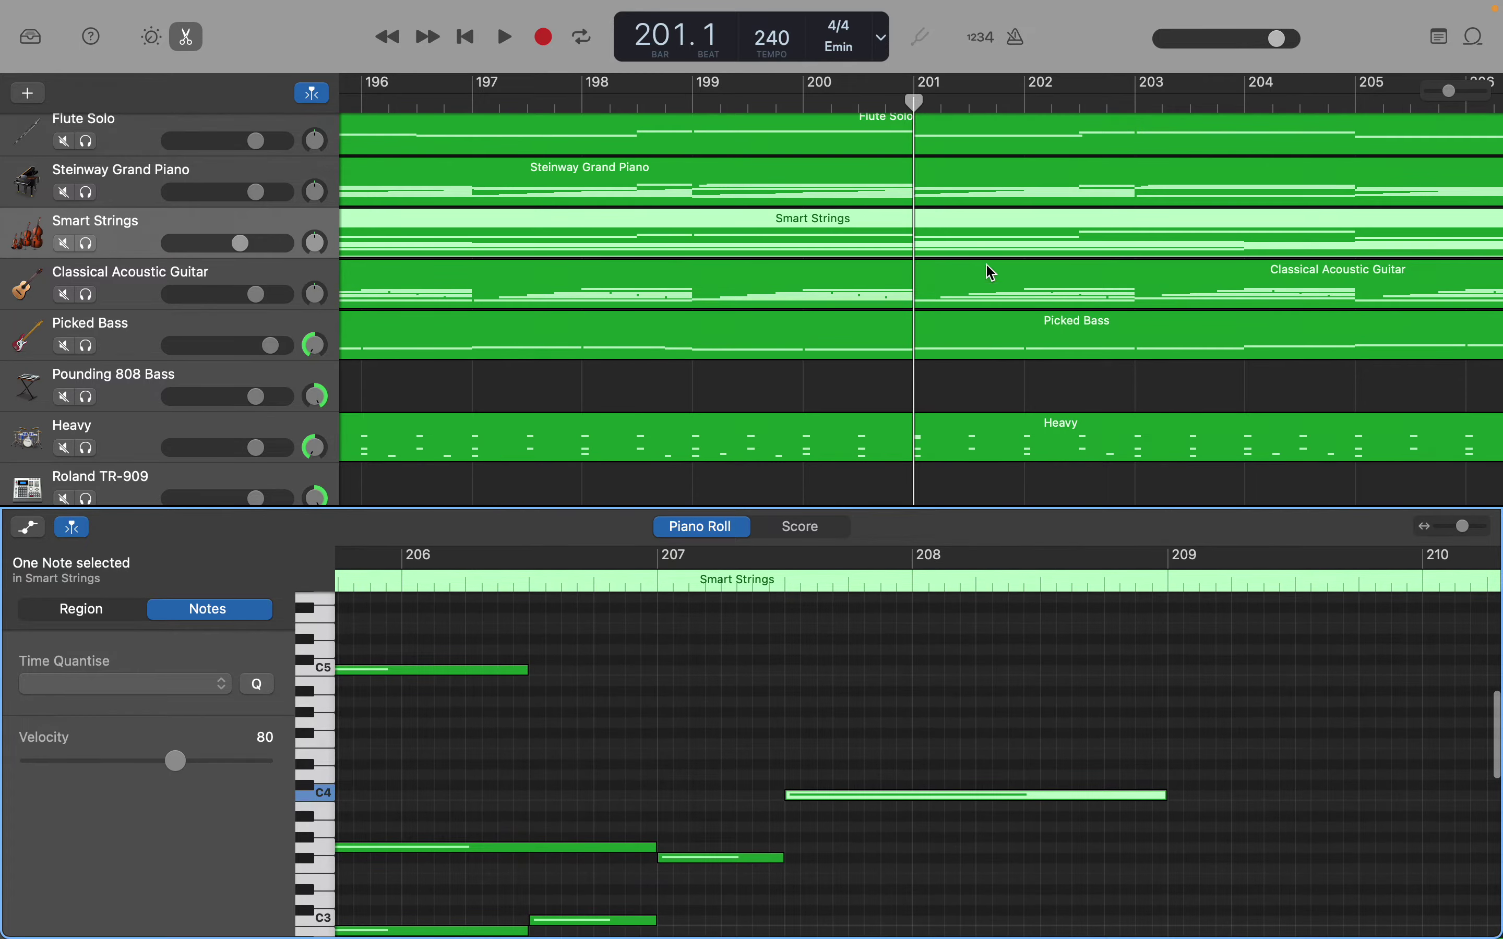
{"action": "left_click", "coordinate": [914, 102]}
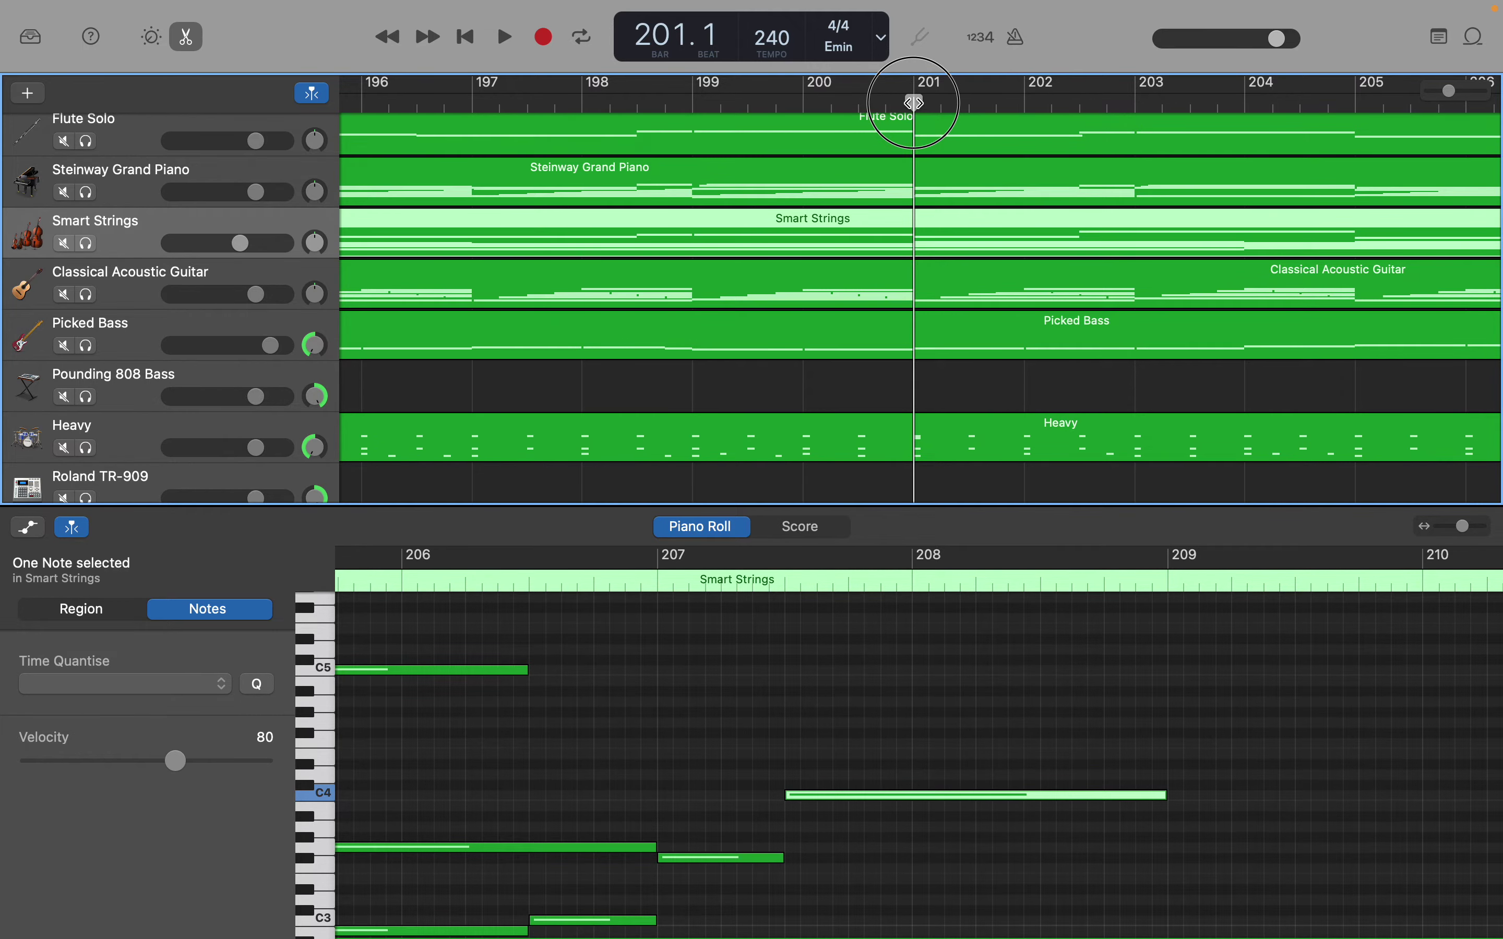
{"action": "left_click_drag", "start_coordinate": [914, 102], "coordinate": [936, 315]}
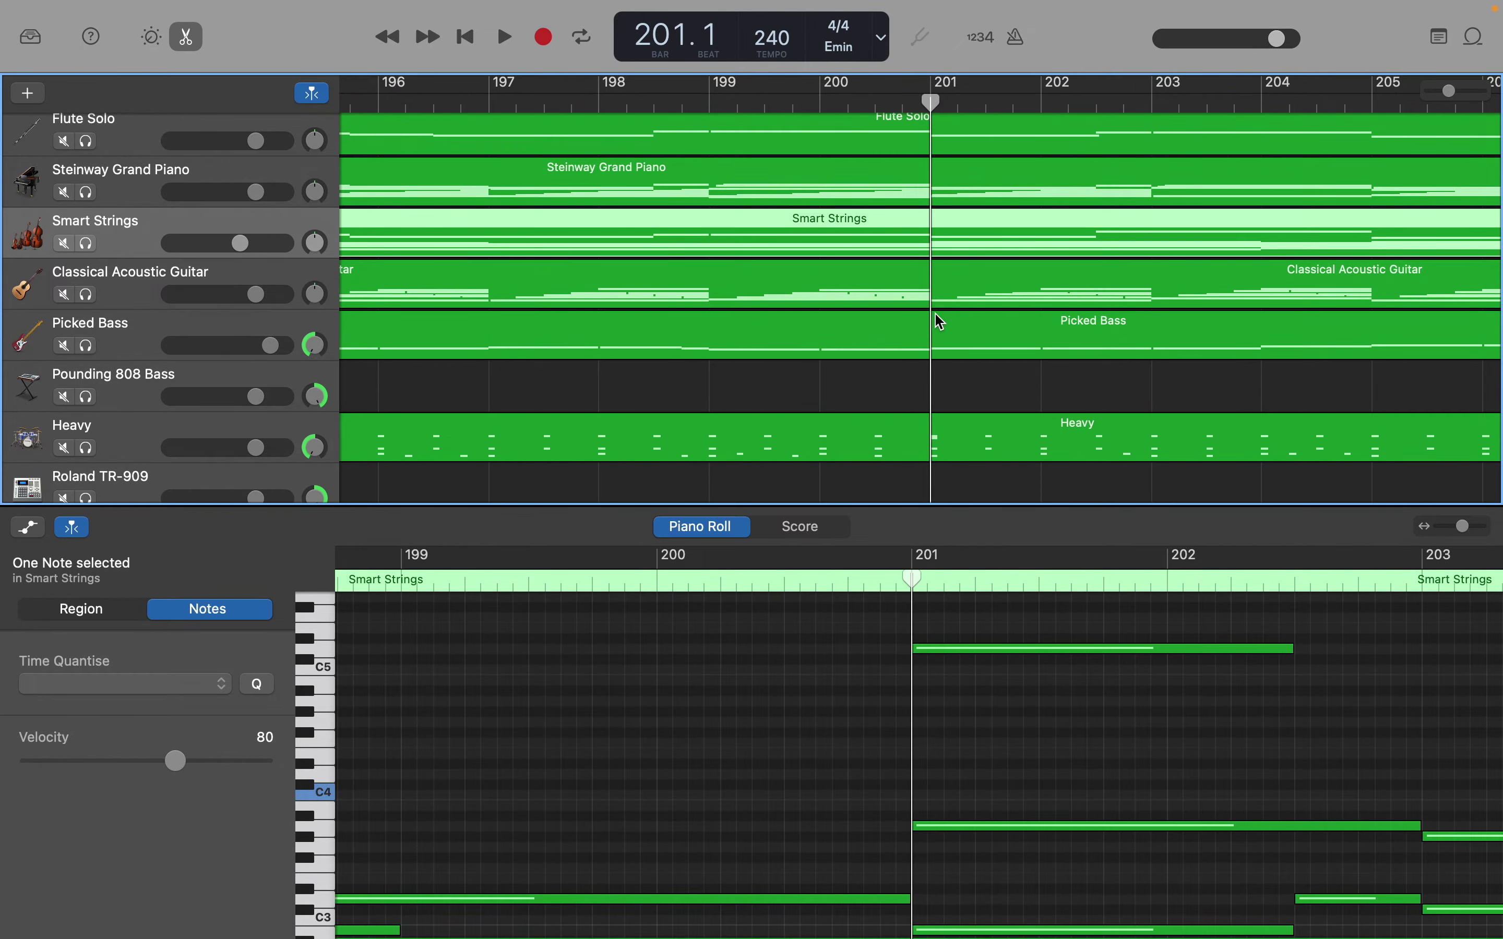
{"action": "key", "text": "space"}
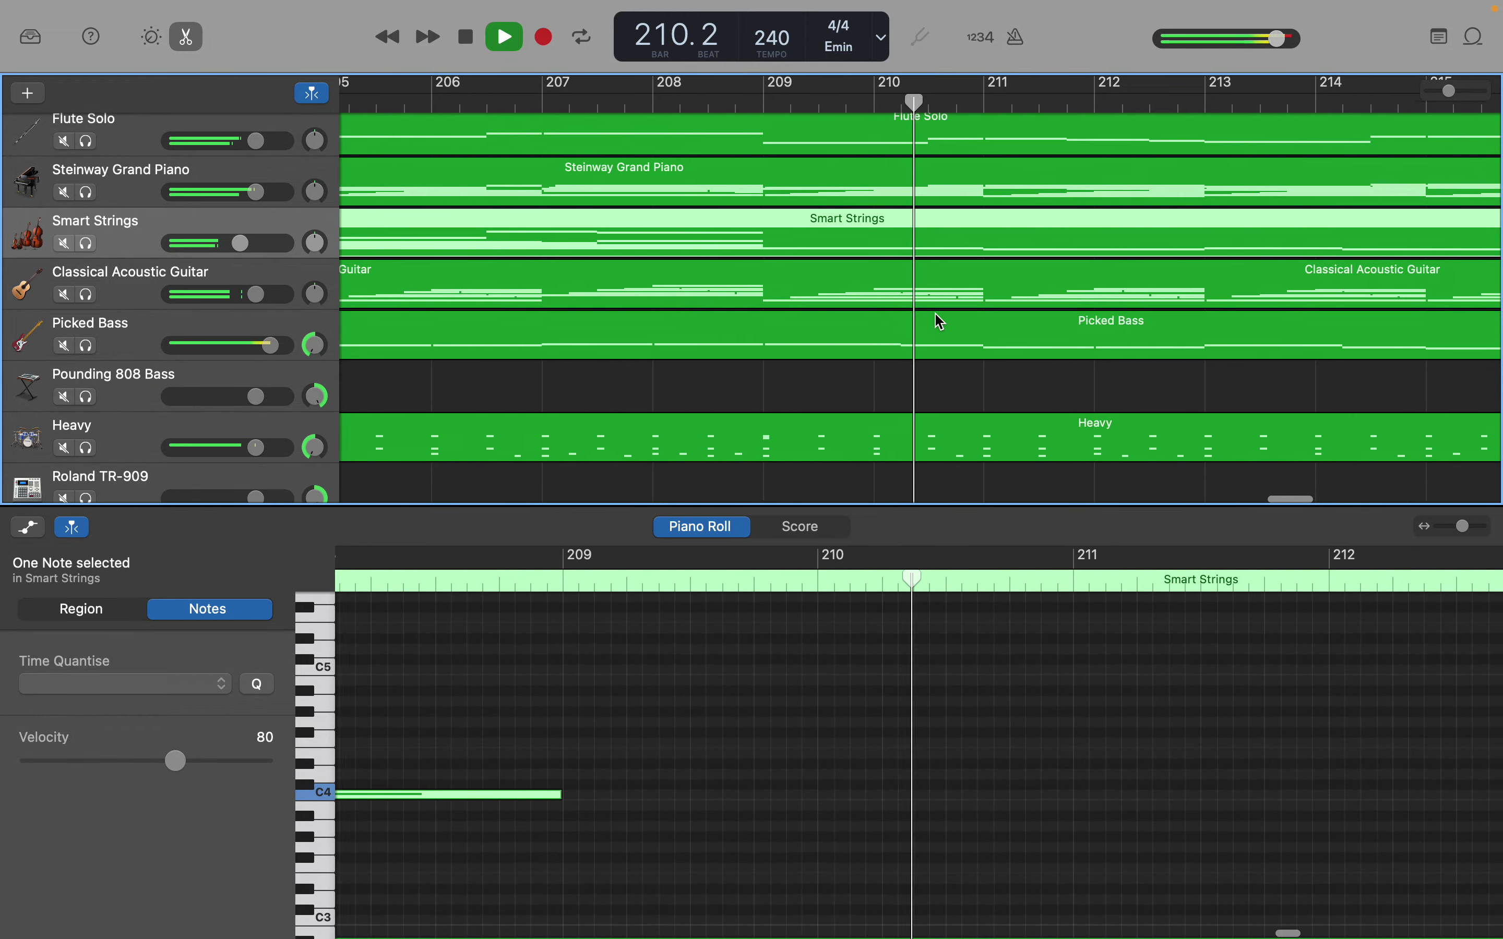
{"action": "key", "text": "space"}
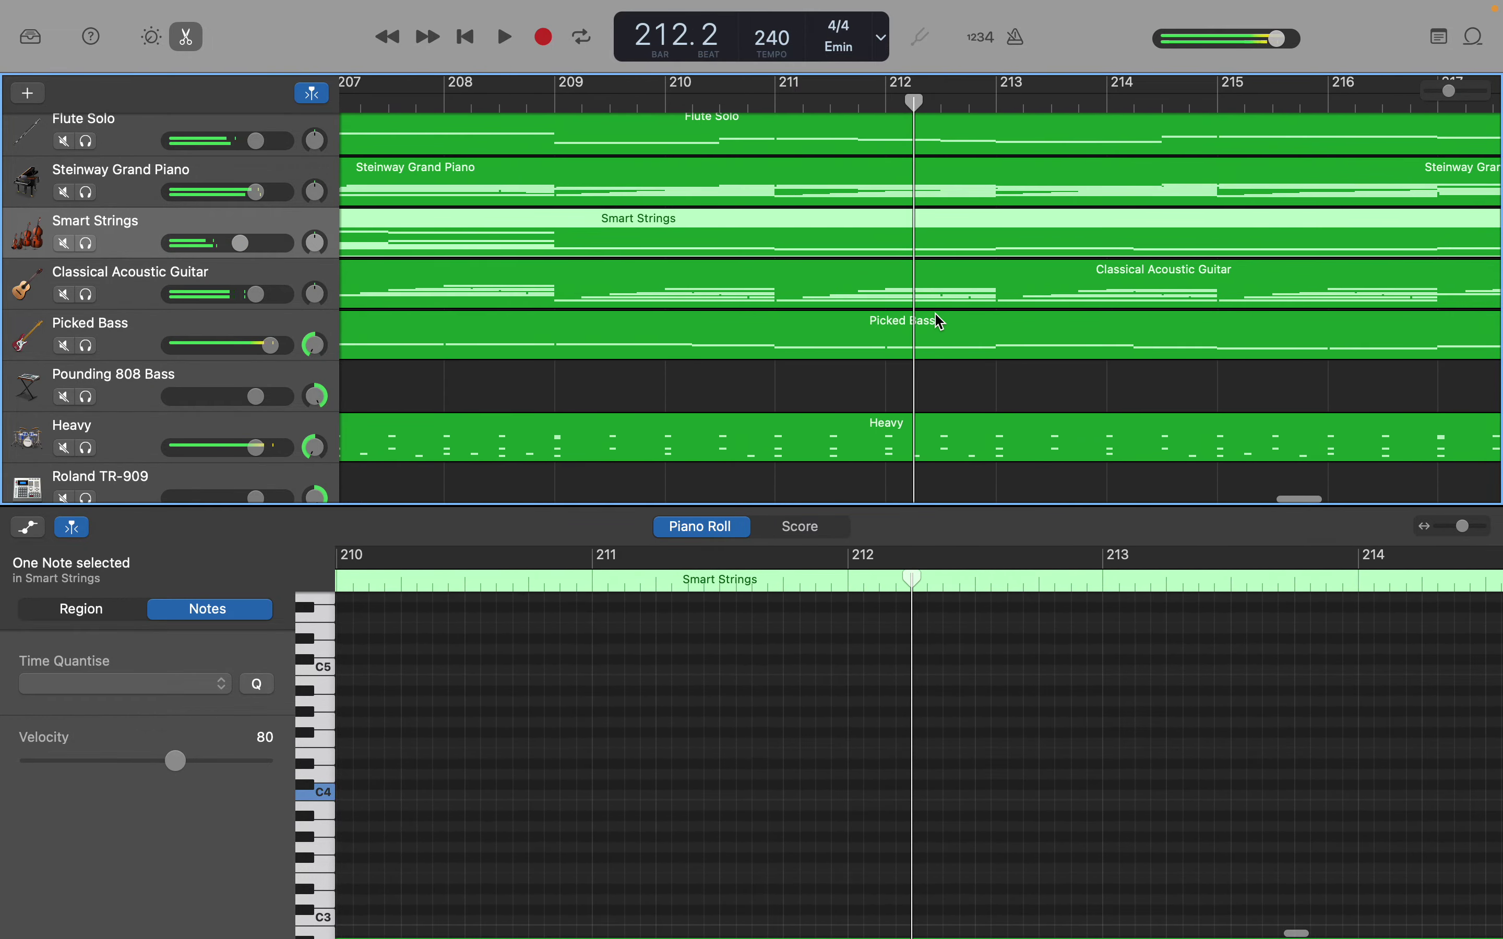
Examine the Smart Strings melody and chord notes between bars 195 and 209 in the piano roll
{"action": "scroll", "coordinate": [940, 321], "scroll_direction": "left", "scroll_amount": 10}
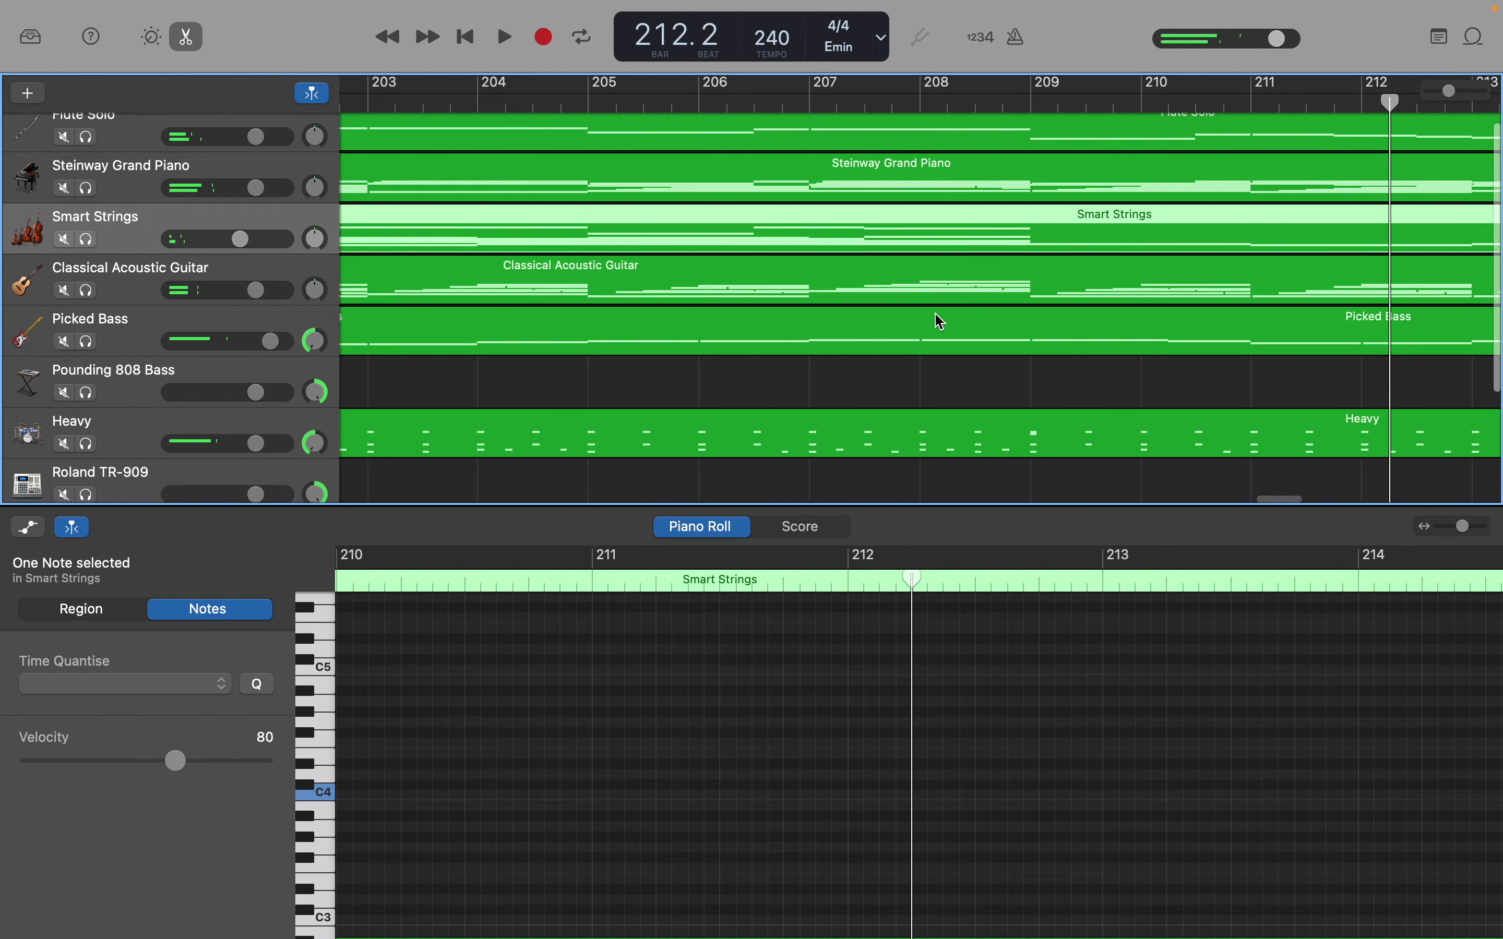
{"action": "scroll", "coordinate": [941, 321], "scroll_direction": "down", "scroll_amount": 1}
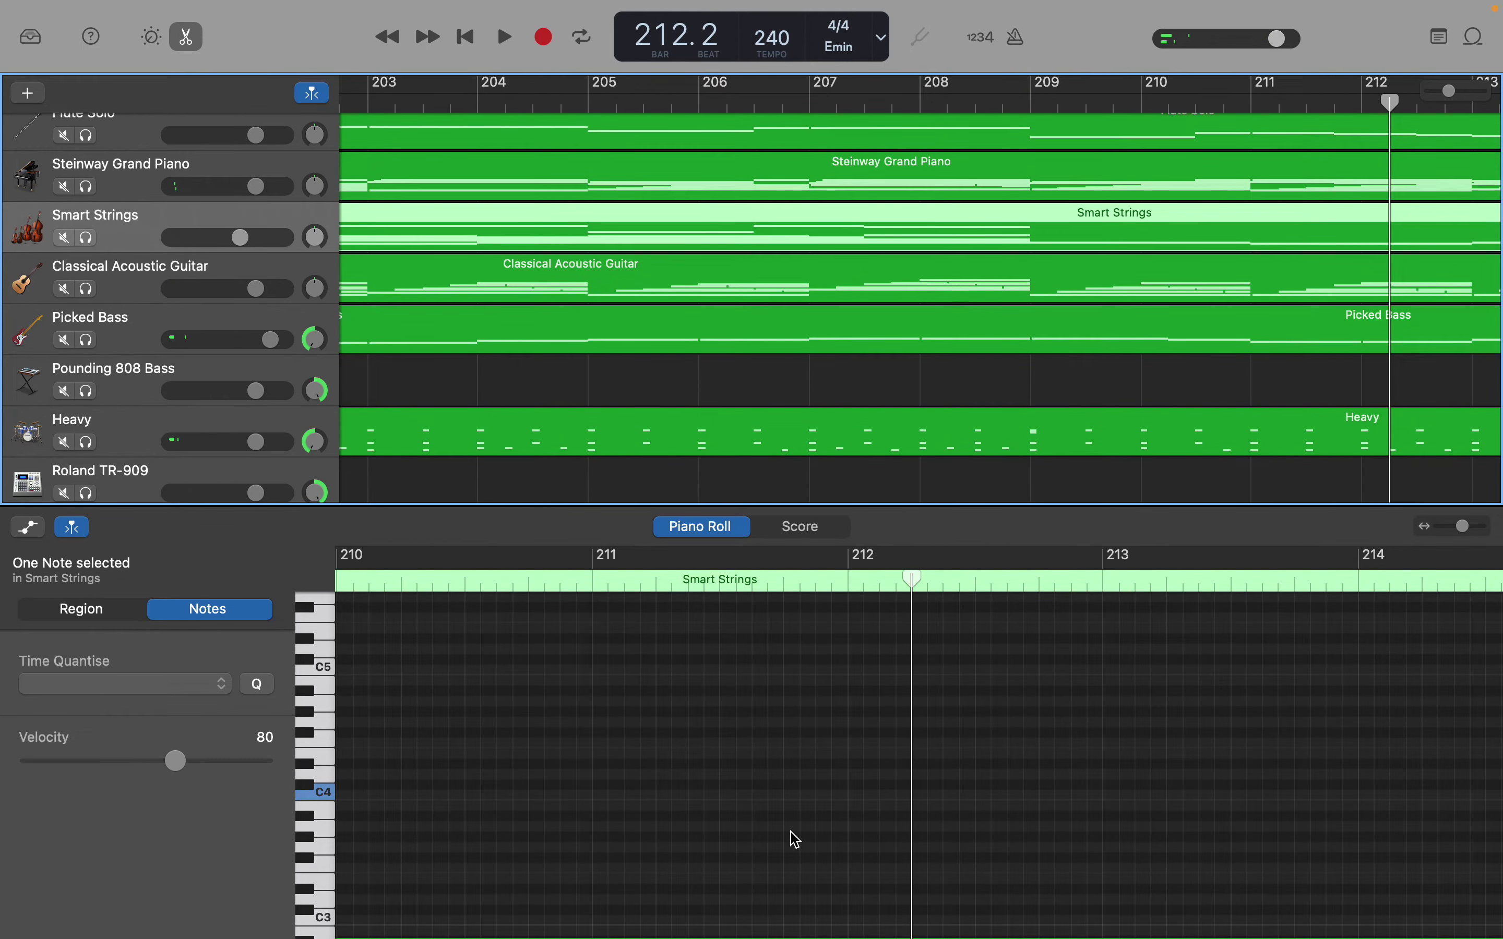
{"action": "scroll", "coordinate": [795, 838], "scroll_direction": "left", "scroll_amount": 10}
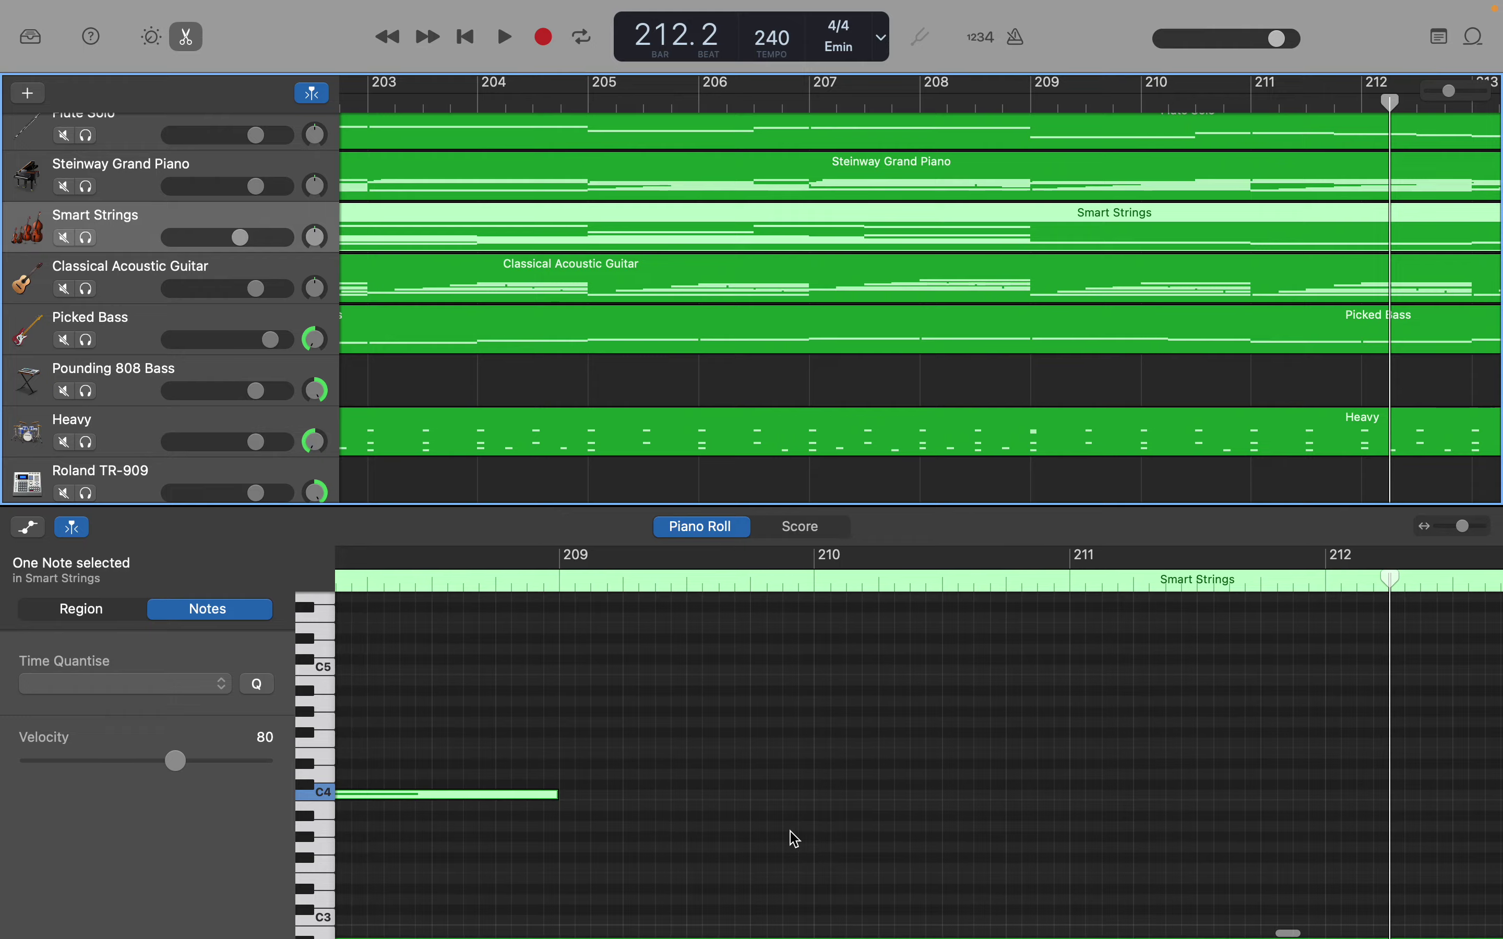
{"action": "scroll", "coordinate": [795, 838], "scroll_direction": "left", "scroll_amount": 15}
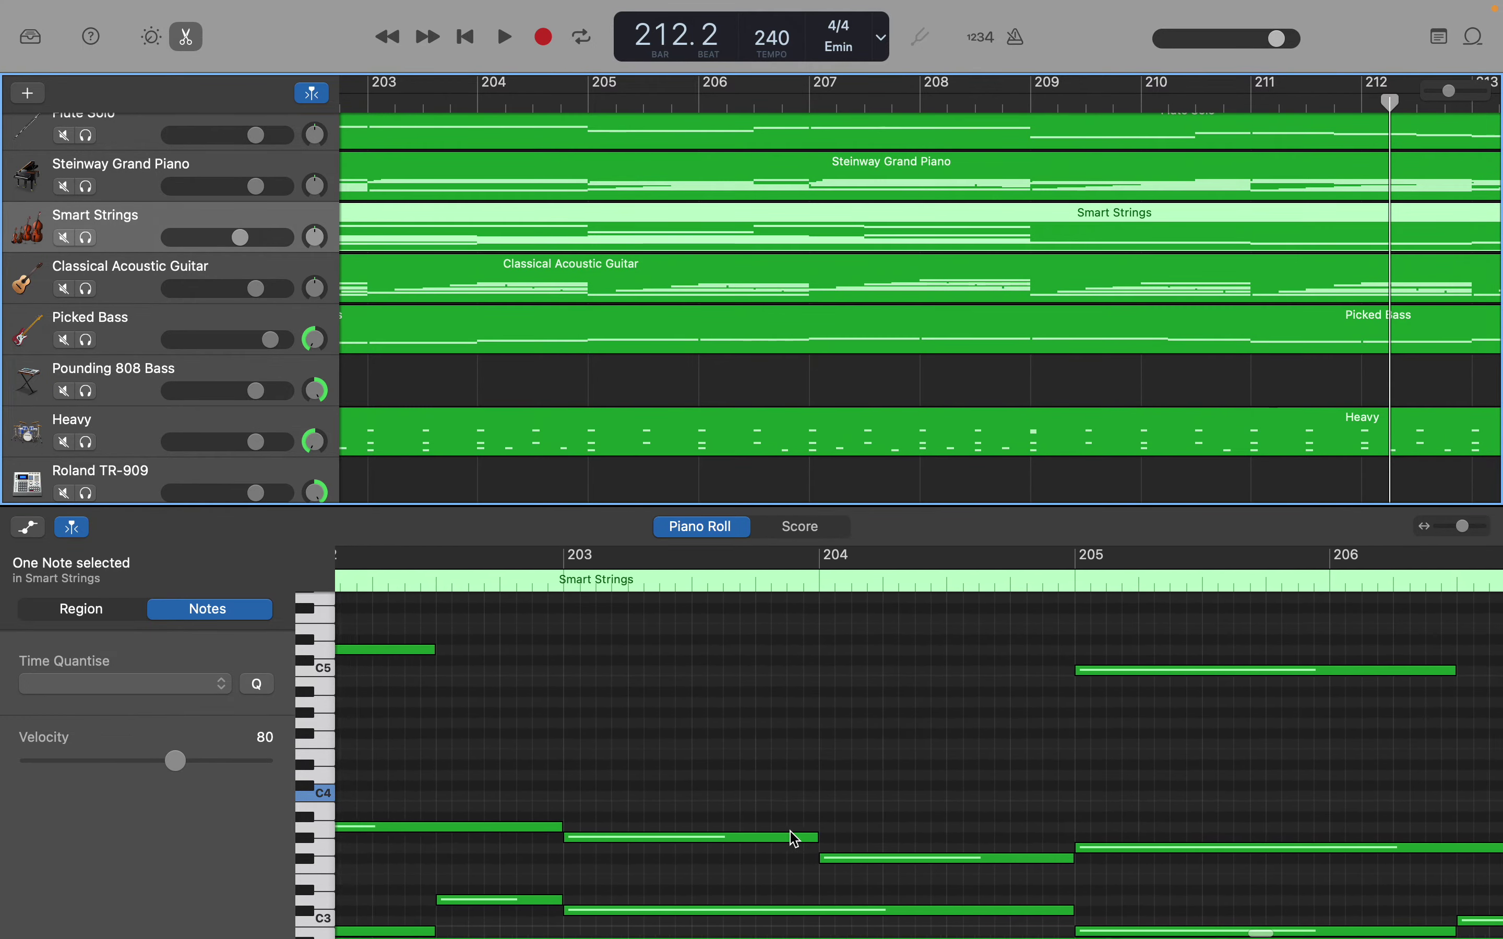
{"action": "scroll", "coordinate": [796, 839], "scroll_direction": "left", "scroll_amount": 7}
{"action": "scroll", "coordinate": [796, 838], "scroll_direction": "up", "scroll_amount": 5}
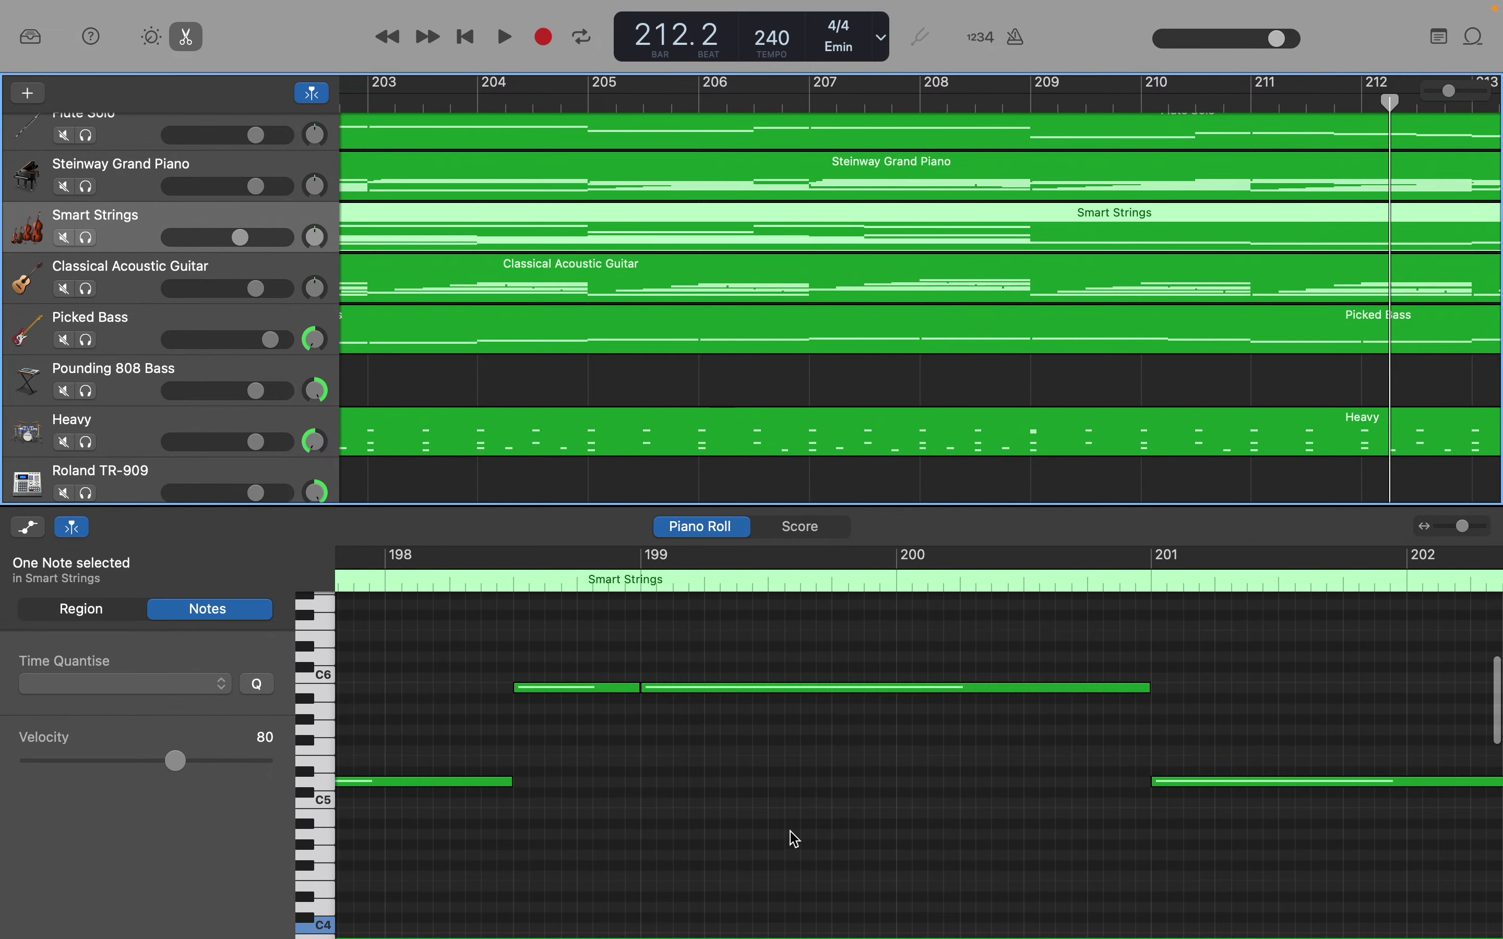
{"action": "scroll", "coordinate": [795, 838], "scroll_direction": "left", "scroll_amount": 6}
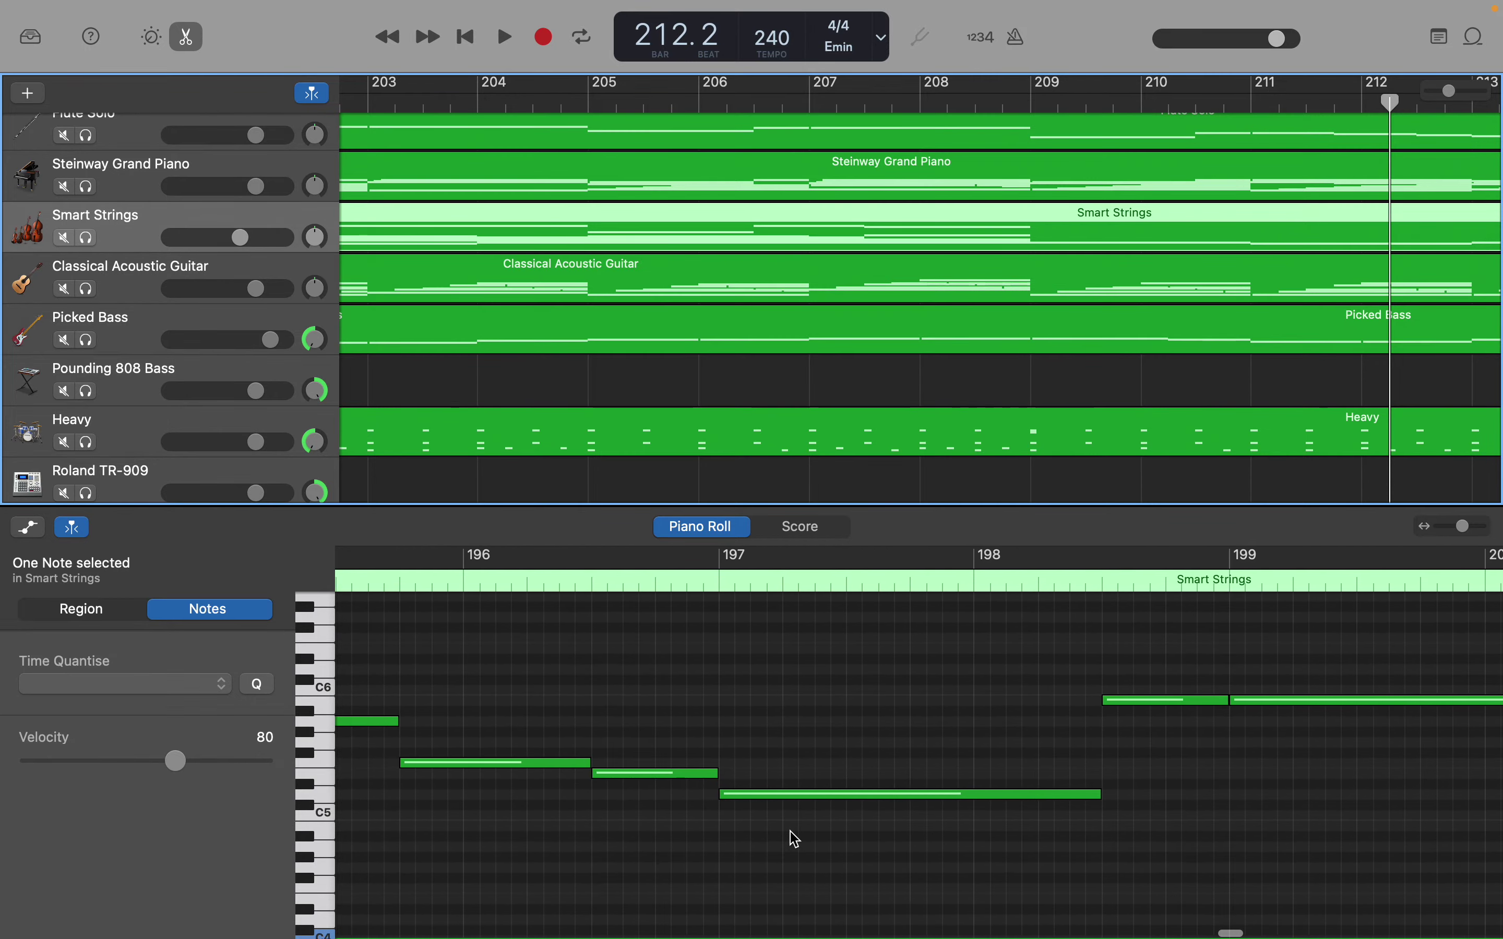
{"action": "scroll", "coordinate": [795, 838], "scroll_direction": "down", "scroll_amount": 2}
{"action": "scroll", "coordinate": [795, 838], "scroll_direction": "right", "scroll_amount": 4}
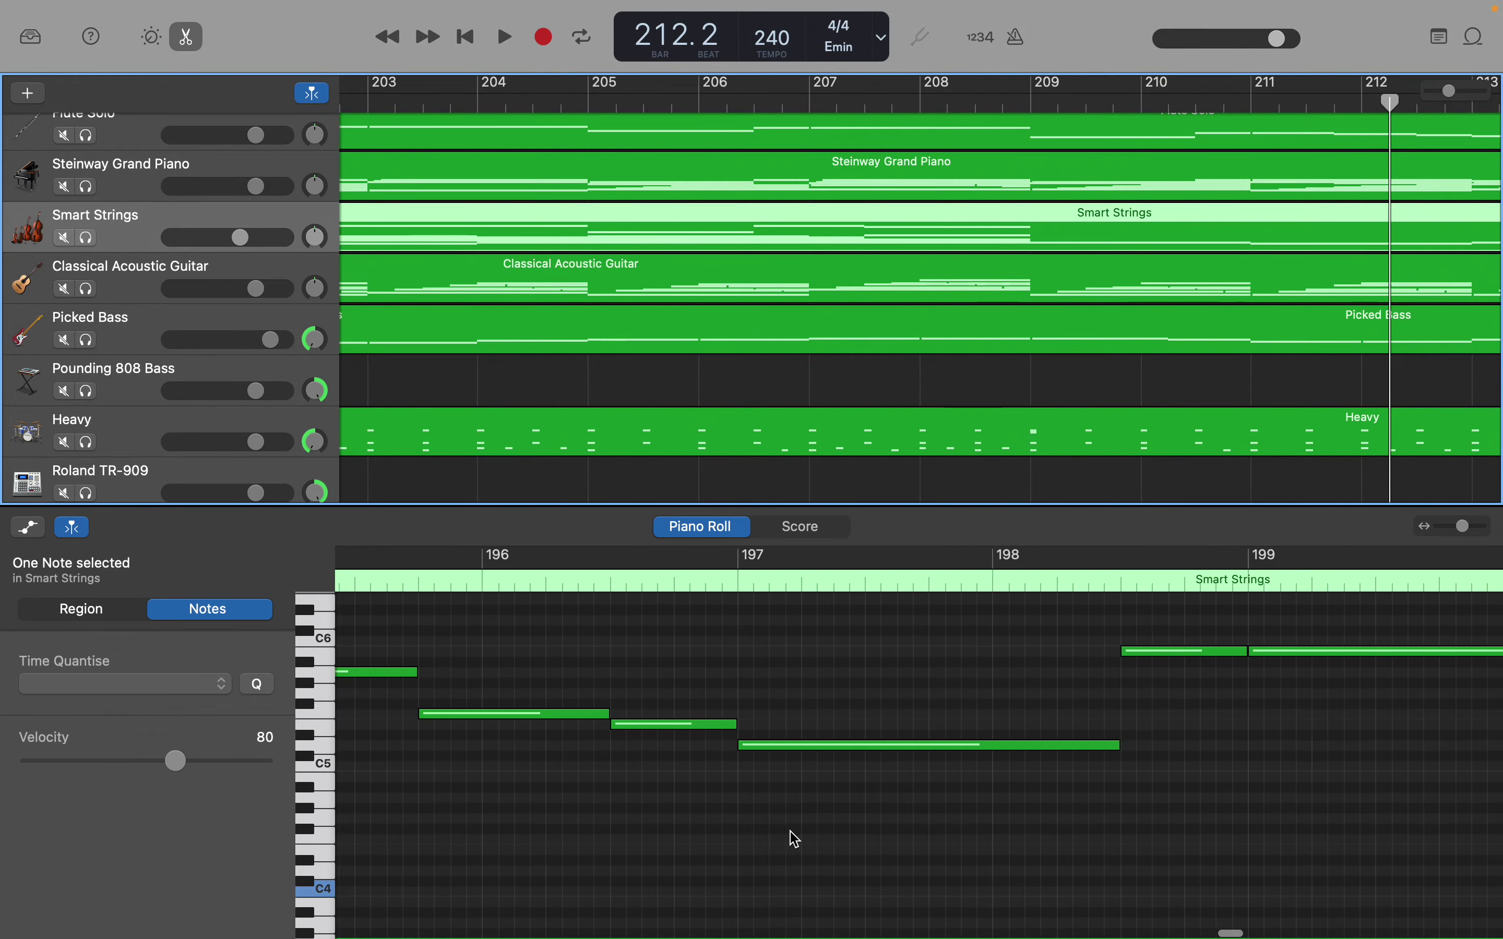
{"action": "scroll", "coordinate": [795, 838], "scroll_direction": "right", "scroll_amount": 6}
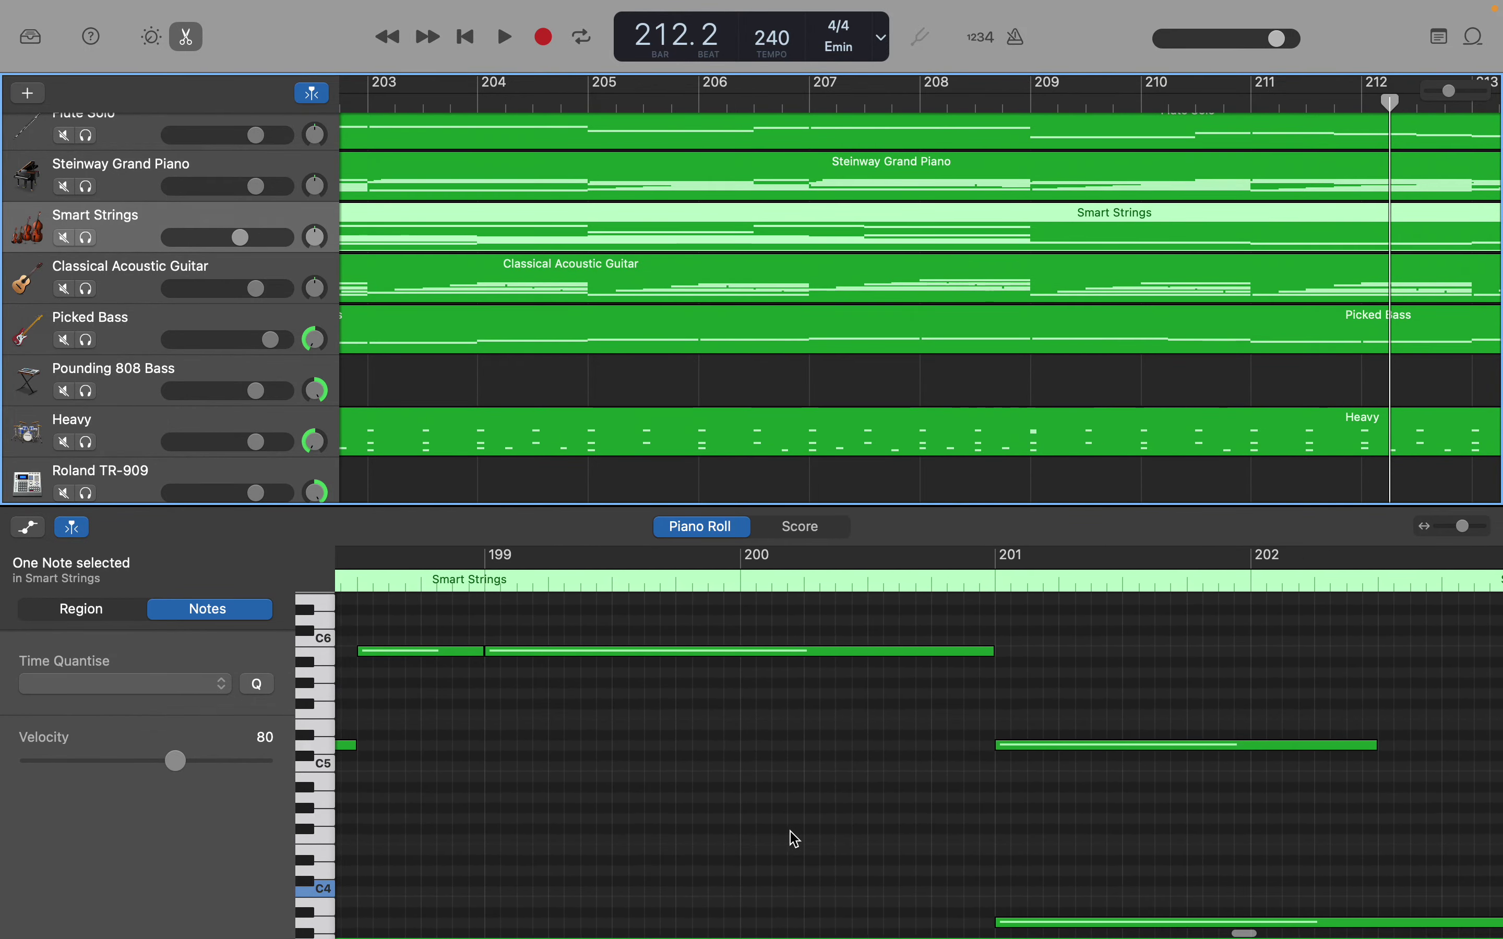
{"action": "scroll", "coordinate": [795, 839], "scroll_direction": "right", "scroll_amount": 3}
{"action": "scroll", "coordinate": [795, 839], "scroll_direction": "down", "scroll_amount": 2}
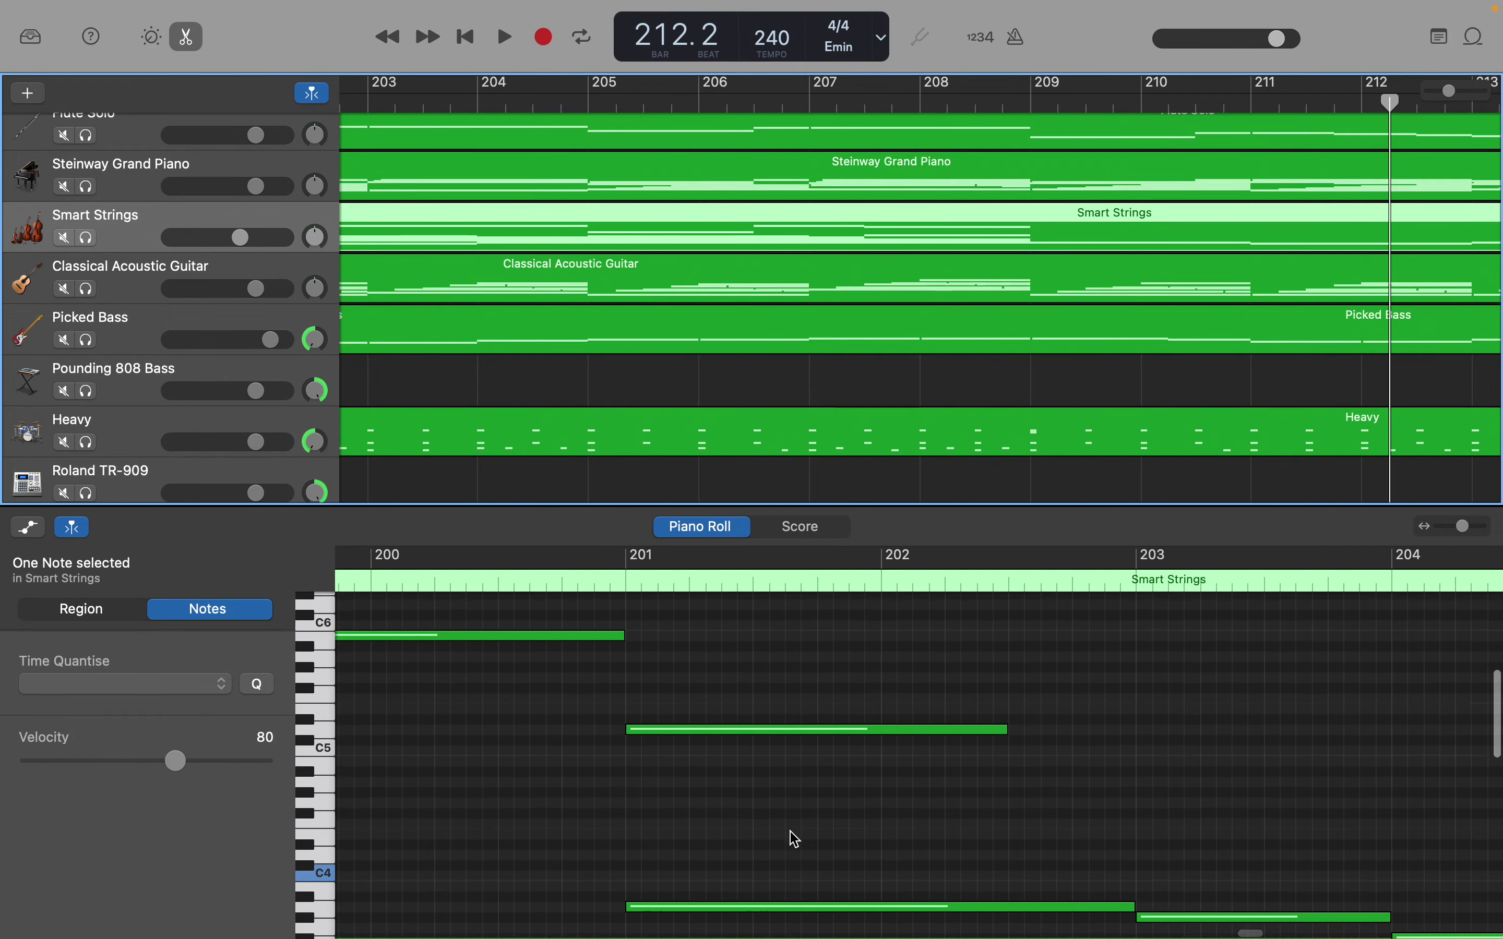
{"action": "scroll", "coordinate": [795, 839], "scroll_direction": "right", "scroll_amount": 4}
{"action": "scroll", "coordinate": [795, 838], "scroll_direction": "up", "scroll_amount": 1}
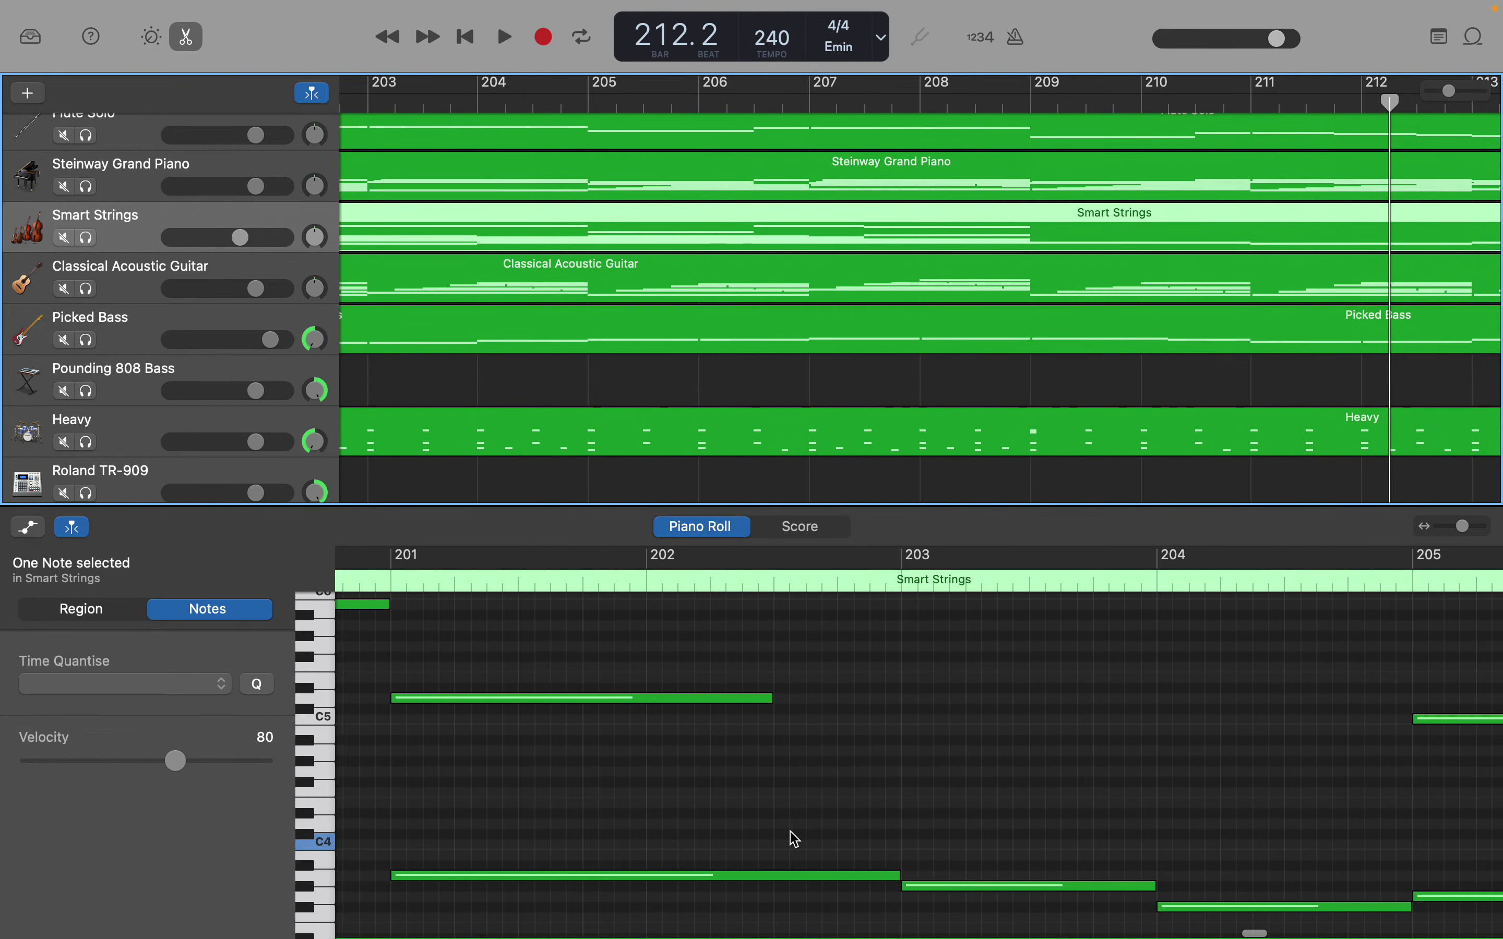
{"action": "scroll", "coordinate": [795, 838], "scroll_direction": "right", "scroll_amount": 5}
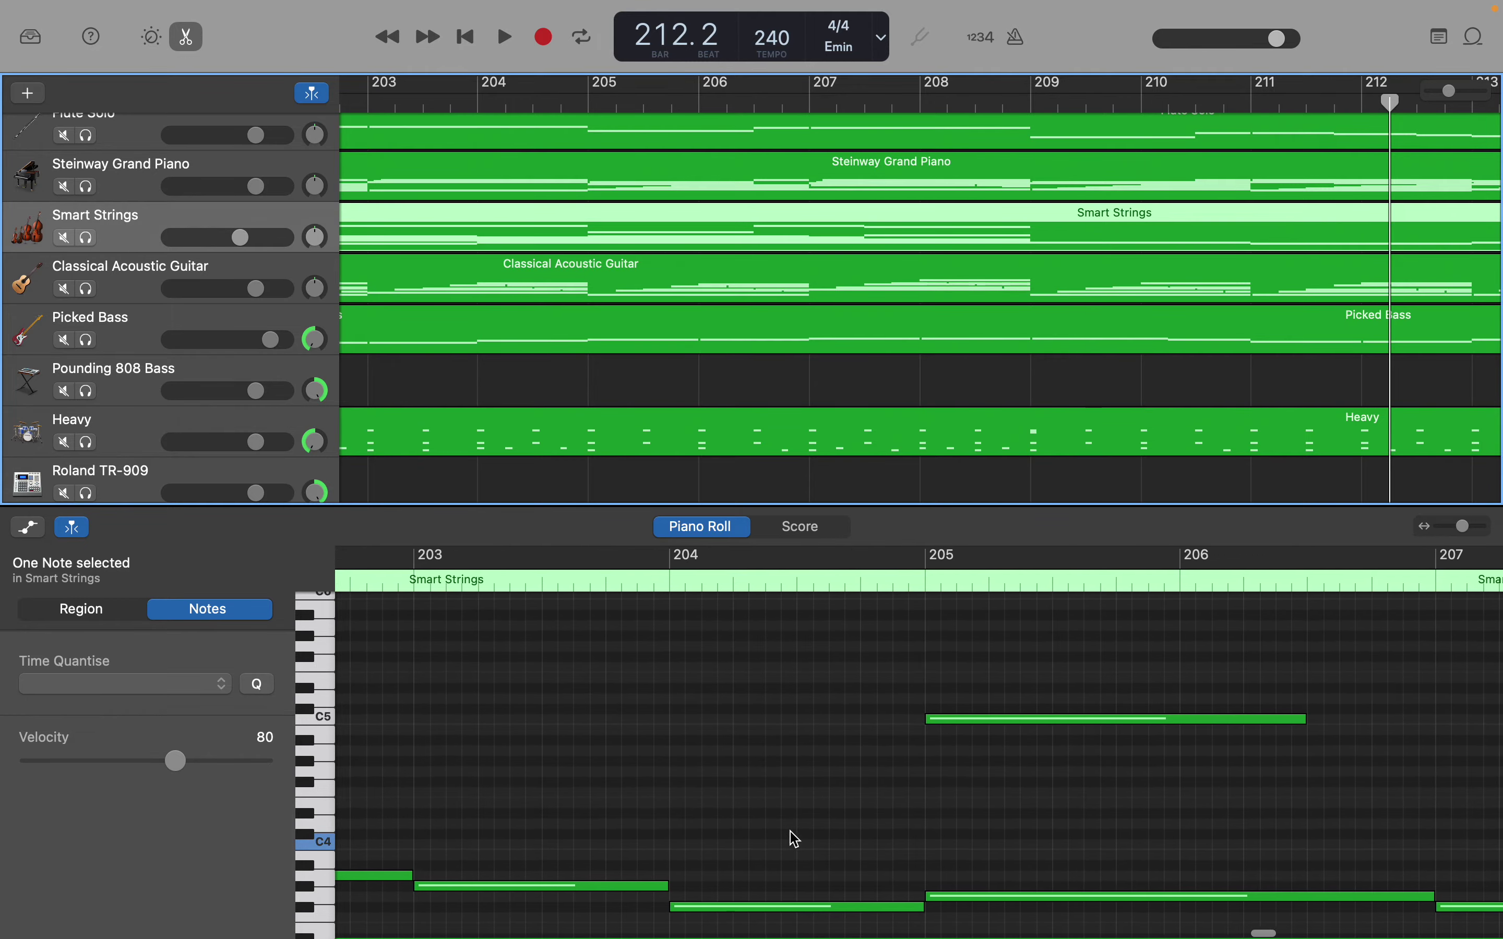
Examine the register of the upper Smart Strings melody line, from C5 to C7, across bars 191 to 205
{"action": "scroll", "coordinate": [795, 839], "scroll_direction": "left", "scroll_amount": 4}
{"action": "scroll", "coordinate": [795, 839], "scroll_direction": "up", "scroll_amount": 6}
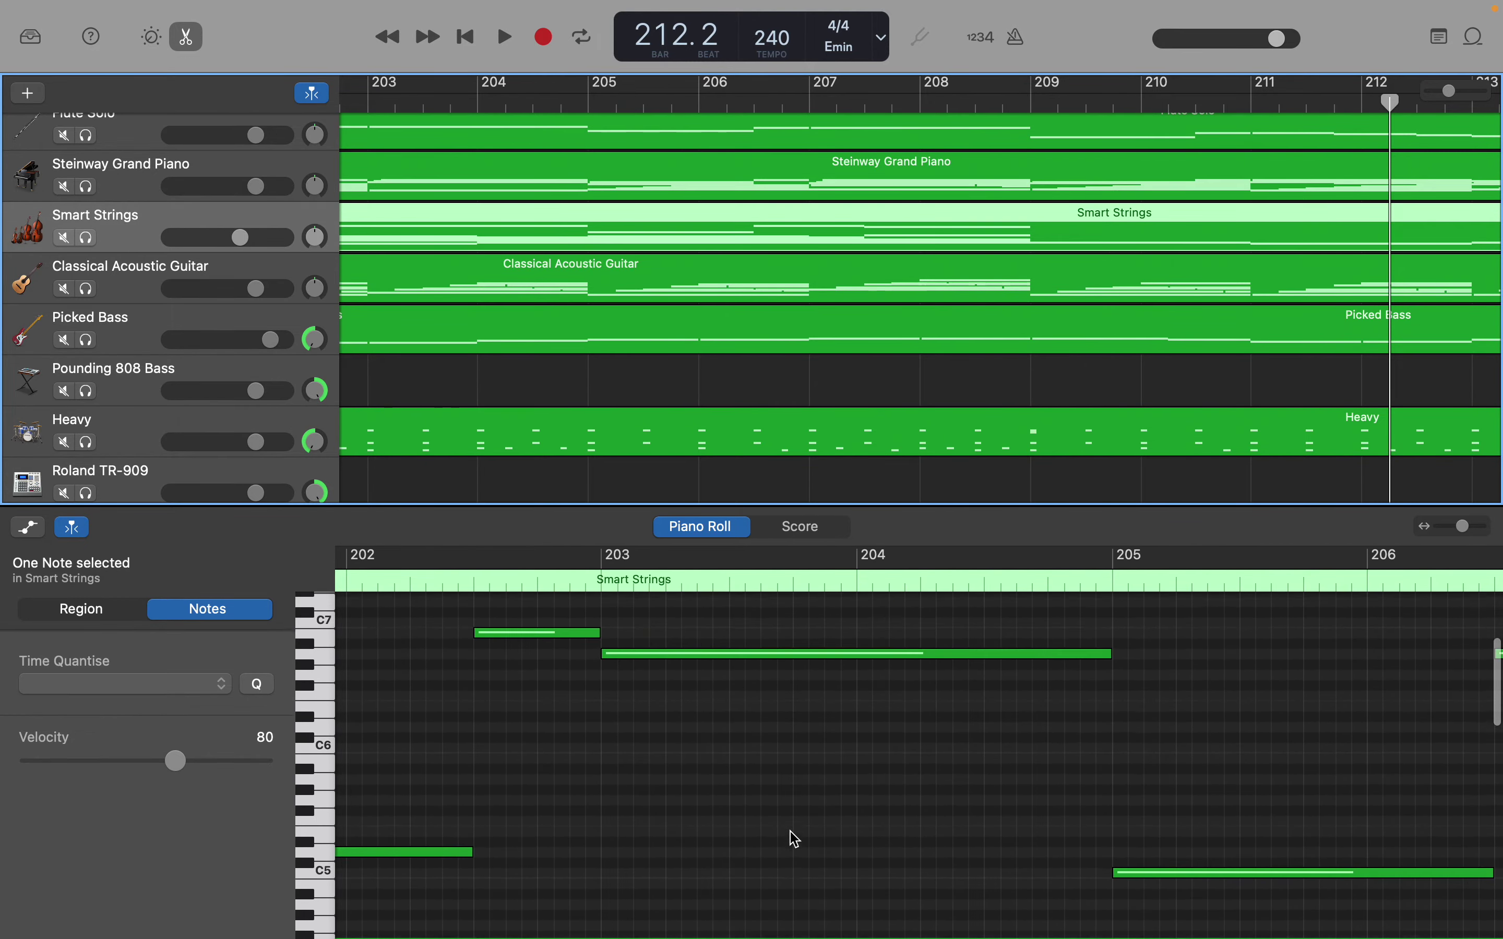
{"action": "scroll", "coordinate": [795, 838], "scroll_direction": "left", "scroll_amount": 12}
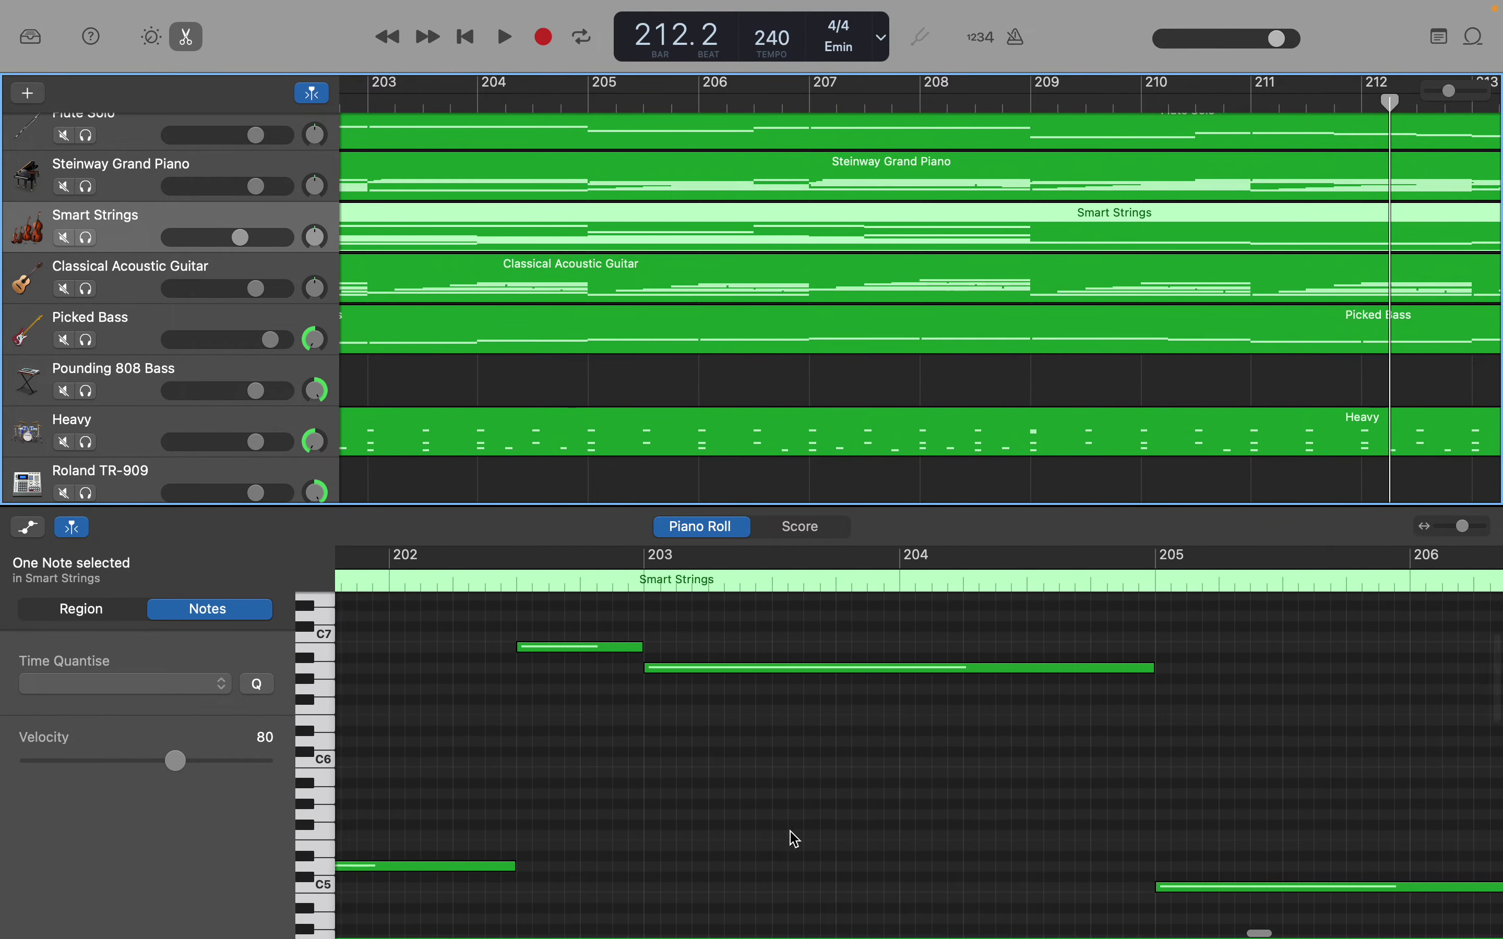
{"action": "scroll", "coordinate": [795, 839], "scroll_direction": "left", "scroll_amount": 15}
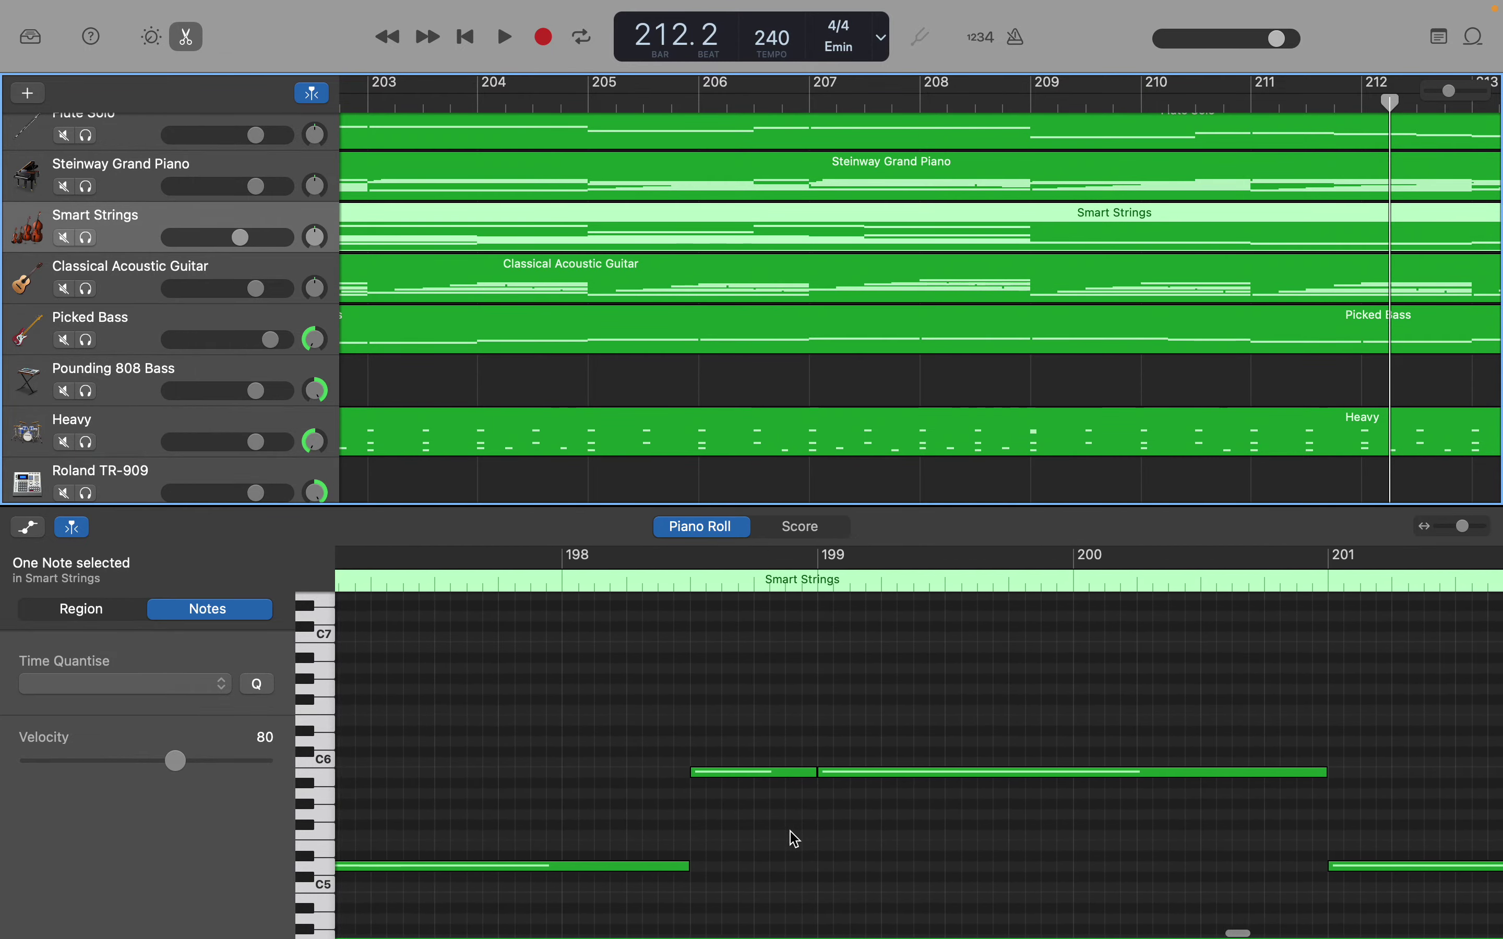
{"action": "scroll", "coordinate": [795, 838], "scroll_direction": "left", "scroll_amount": 5}
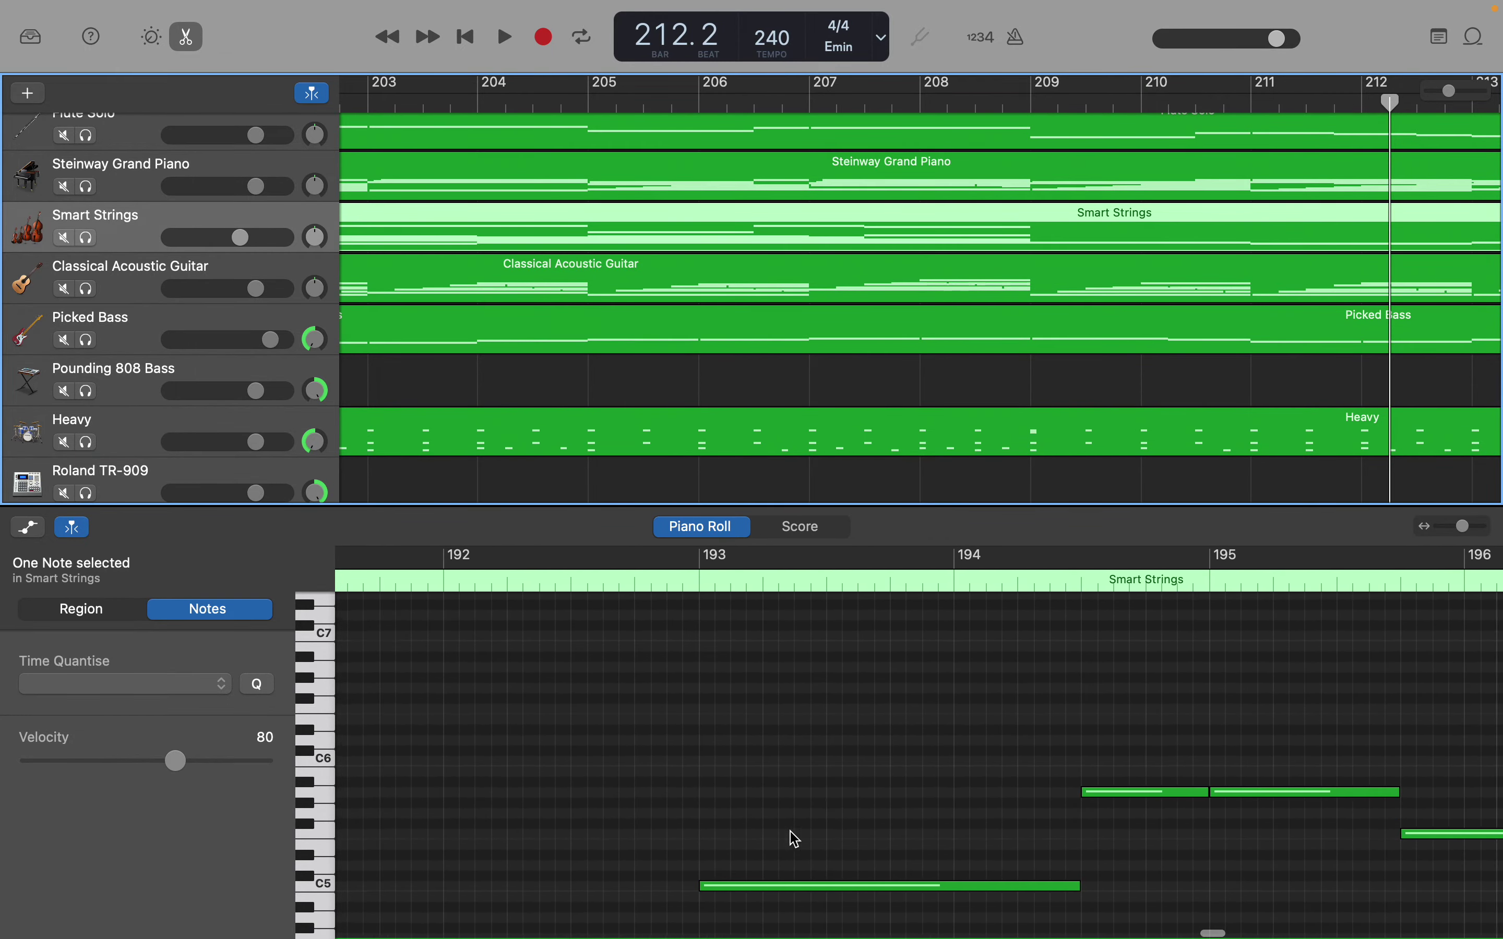
{"action": "scroll", "coordinate": [795, 839], "scroll_direction": "up", "scroll_amount": 4}
{"action": "scroll", "coordinate": [795, 839], "scroll_direction": "left", "scroll_amount": 3}
{"action": "scroll", "coordinate": [796, 839], "scroll_direction": "down", "scroll_amount": 5}
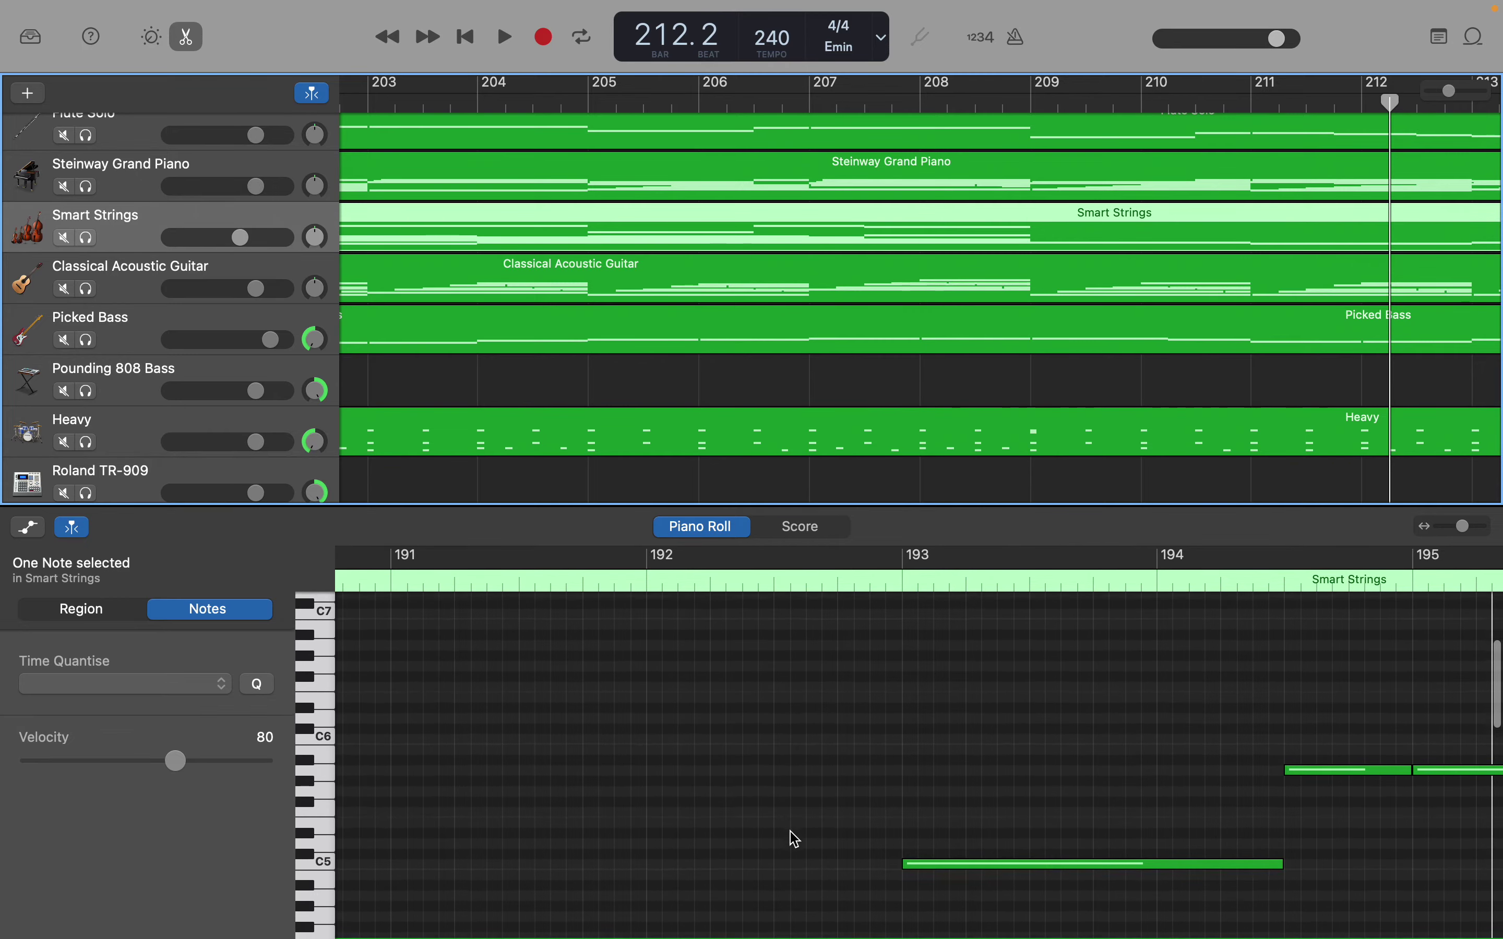
{"action": "scroll", "coordinate": [796, 838], "scroll_direction": "right", "scroll_amount": 6}
{"action": "scroll", "coordinate": [795, 839], "scroll_direction": "right", "scroll_amount": 2}
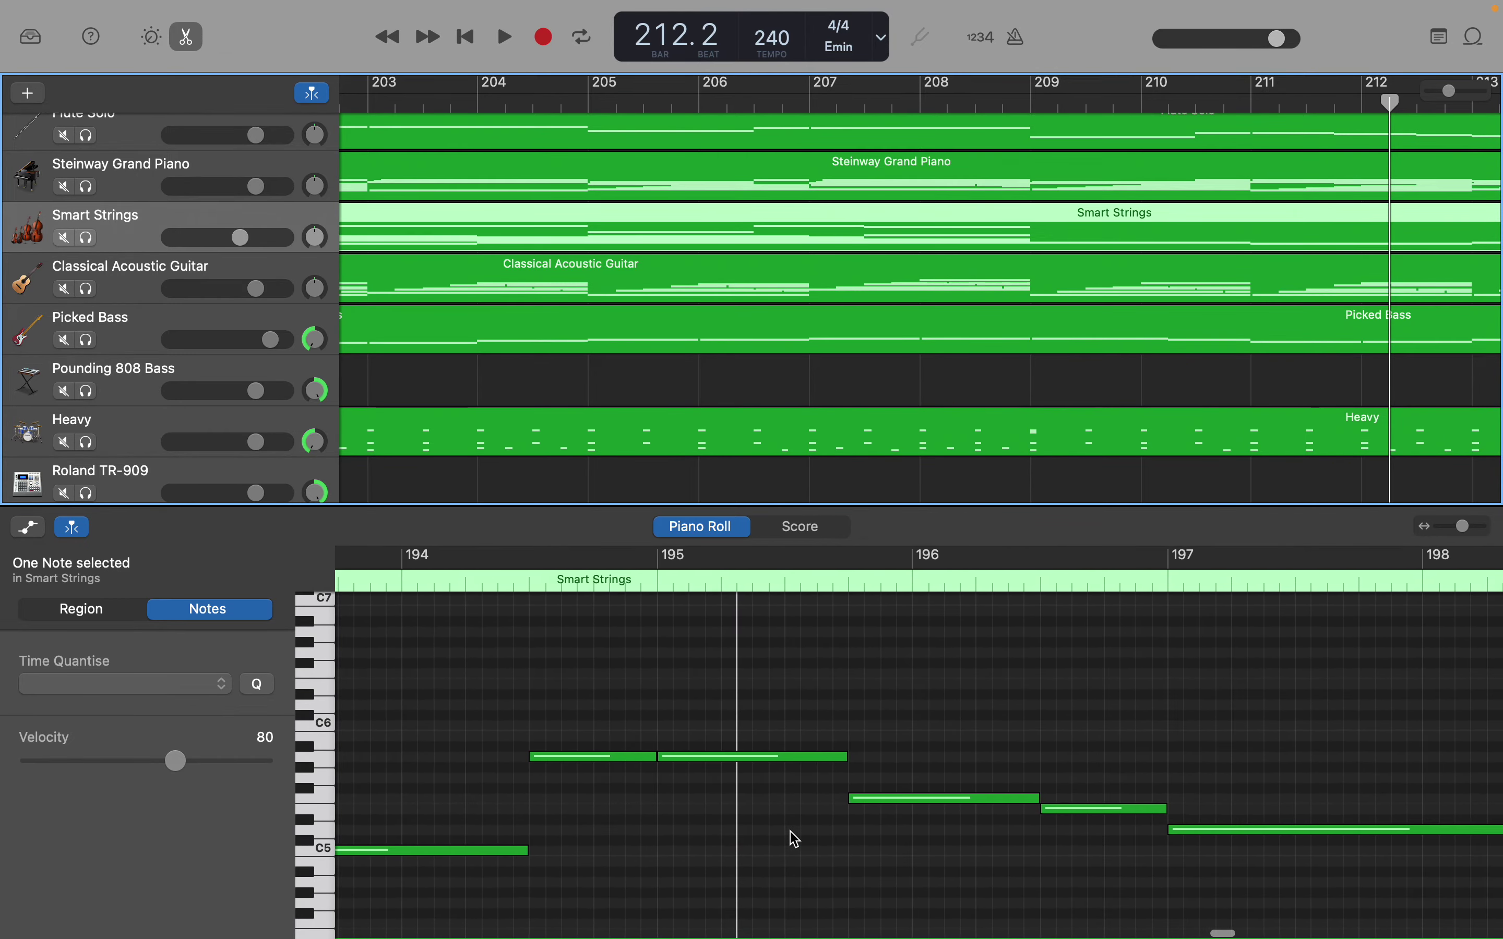
{"action": "scroll", "coordinate": [795, 838], "scroll_direction": "right", "scroll_amount": 15}
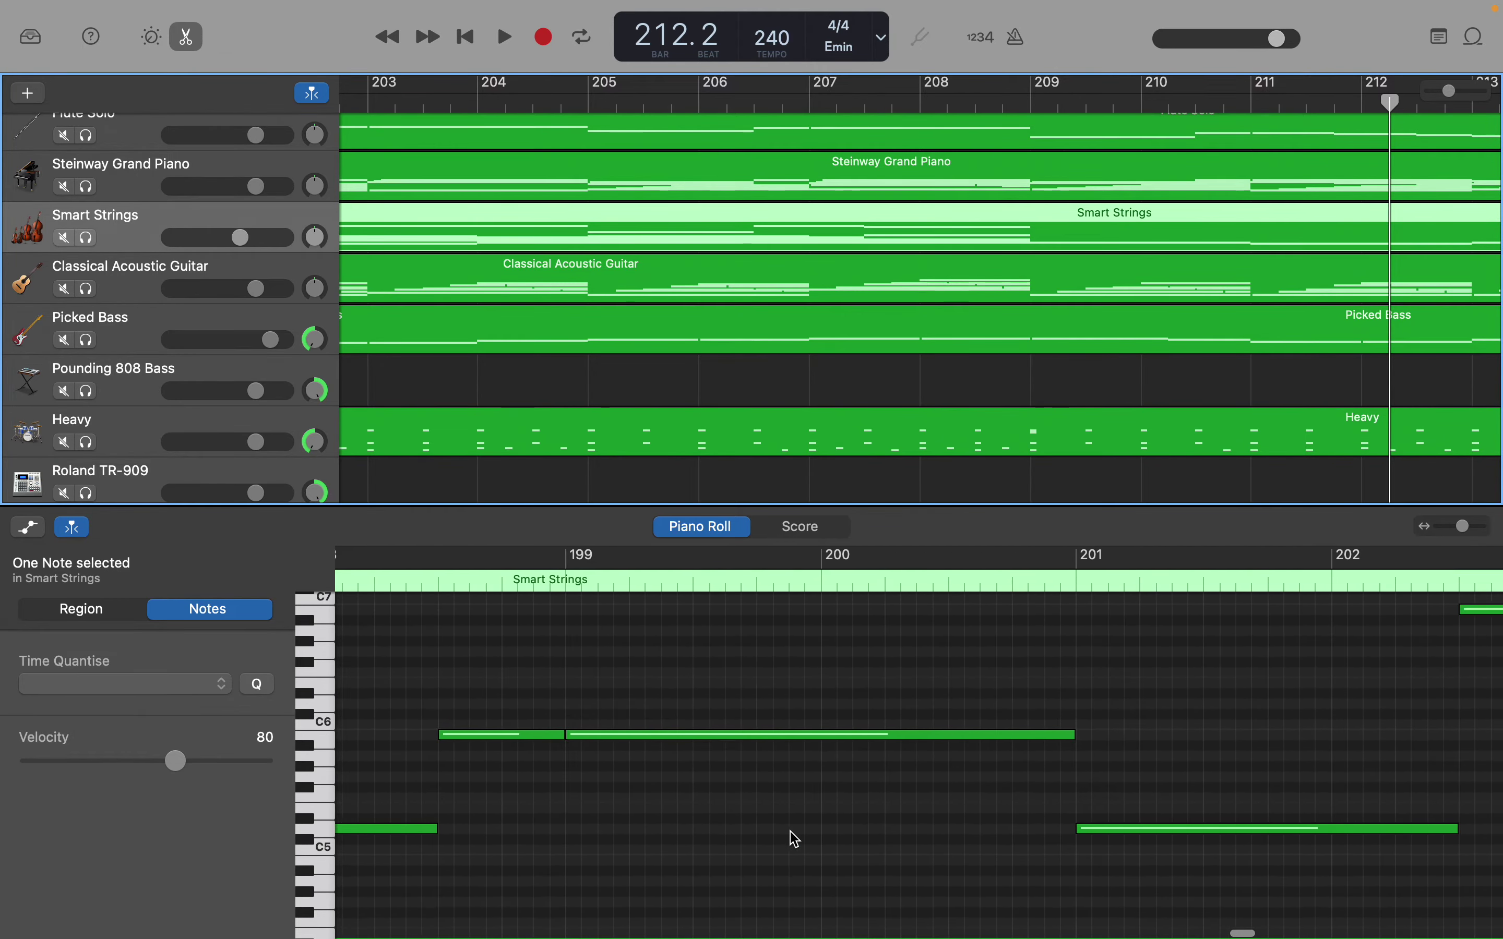
{"action": "scroll", "coordinate": [796, 838], "scroll_direction": "right", "scroll_amount": 7}
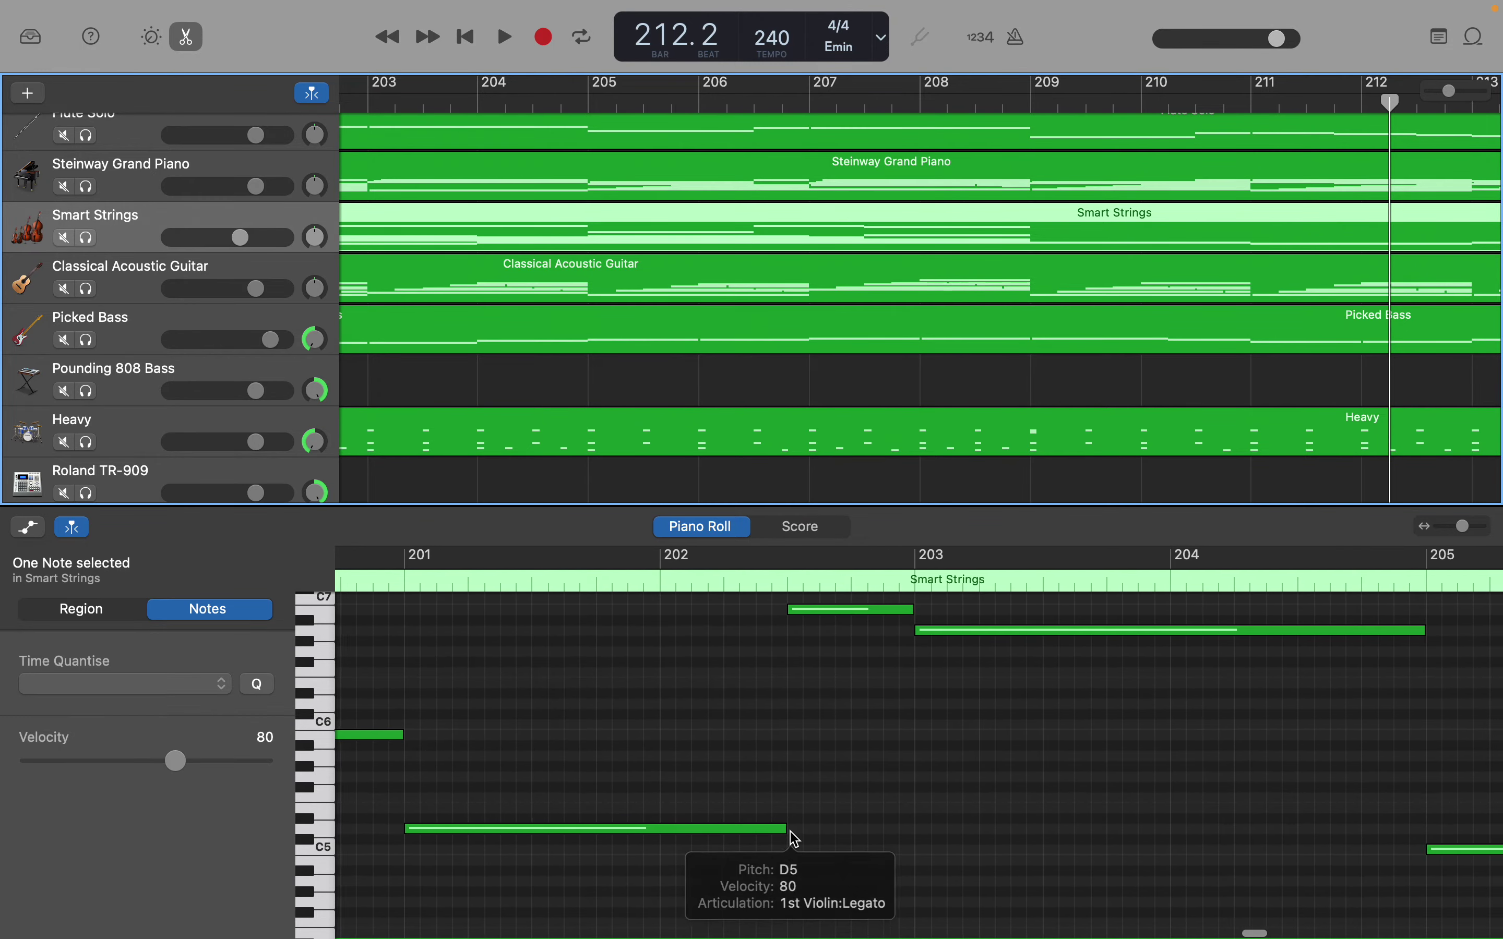
{"action": "scroll", "coordinate": [796, 838], "scroll_direction": "right", "scroll_amount": 2}
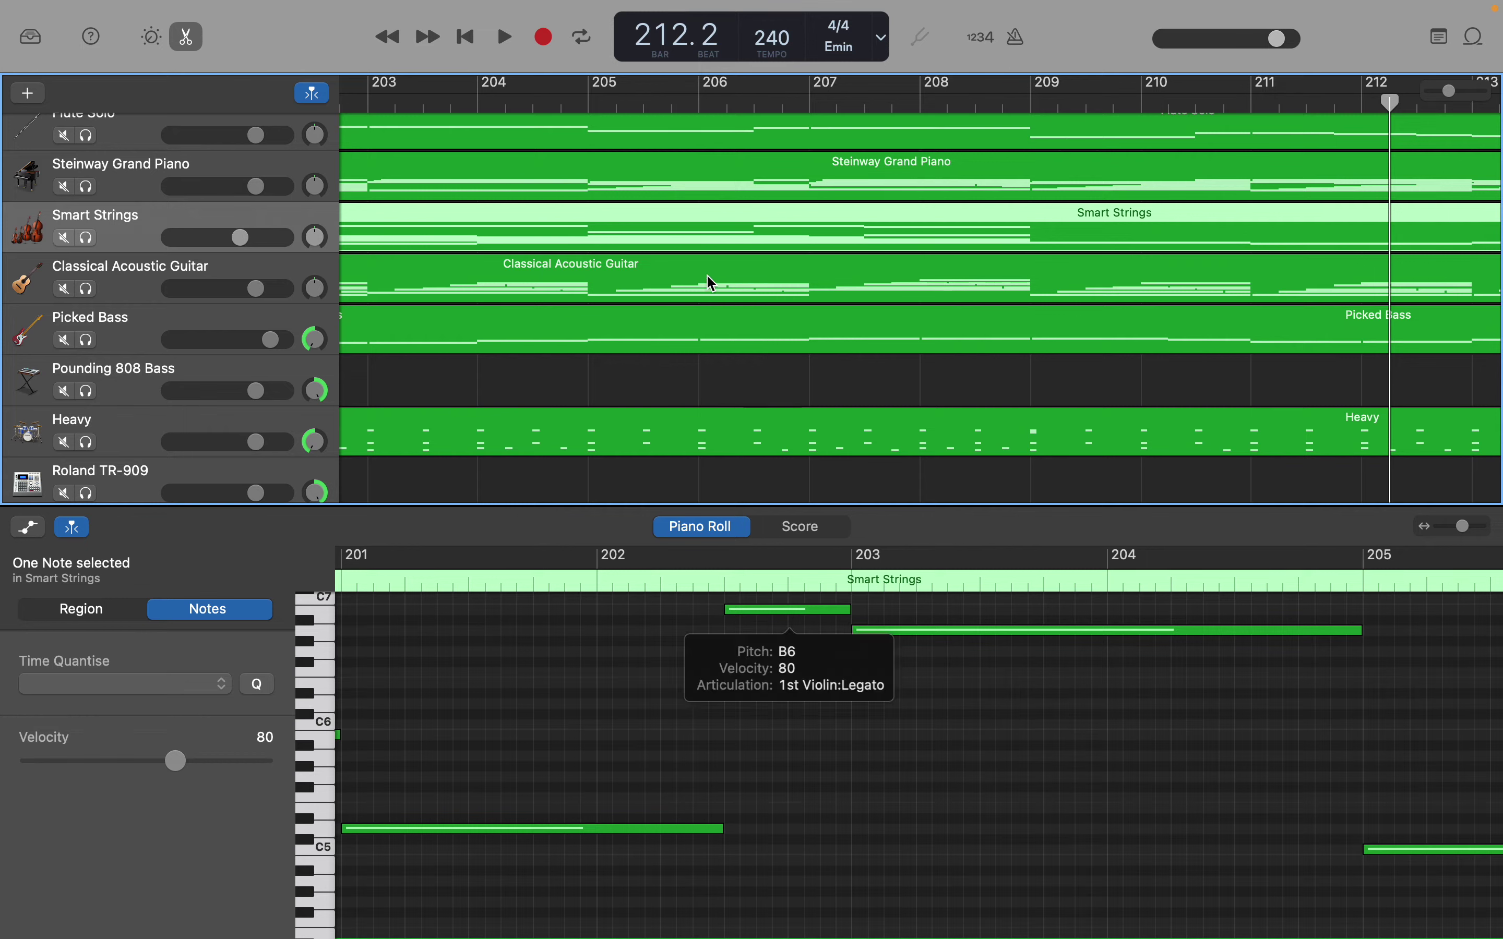
Open the Flute Solo region and examine its melody notes in bars 201 to 205 for comparison with the strings
{"action": "left_click", "coordinate": [723, 143]}
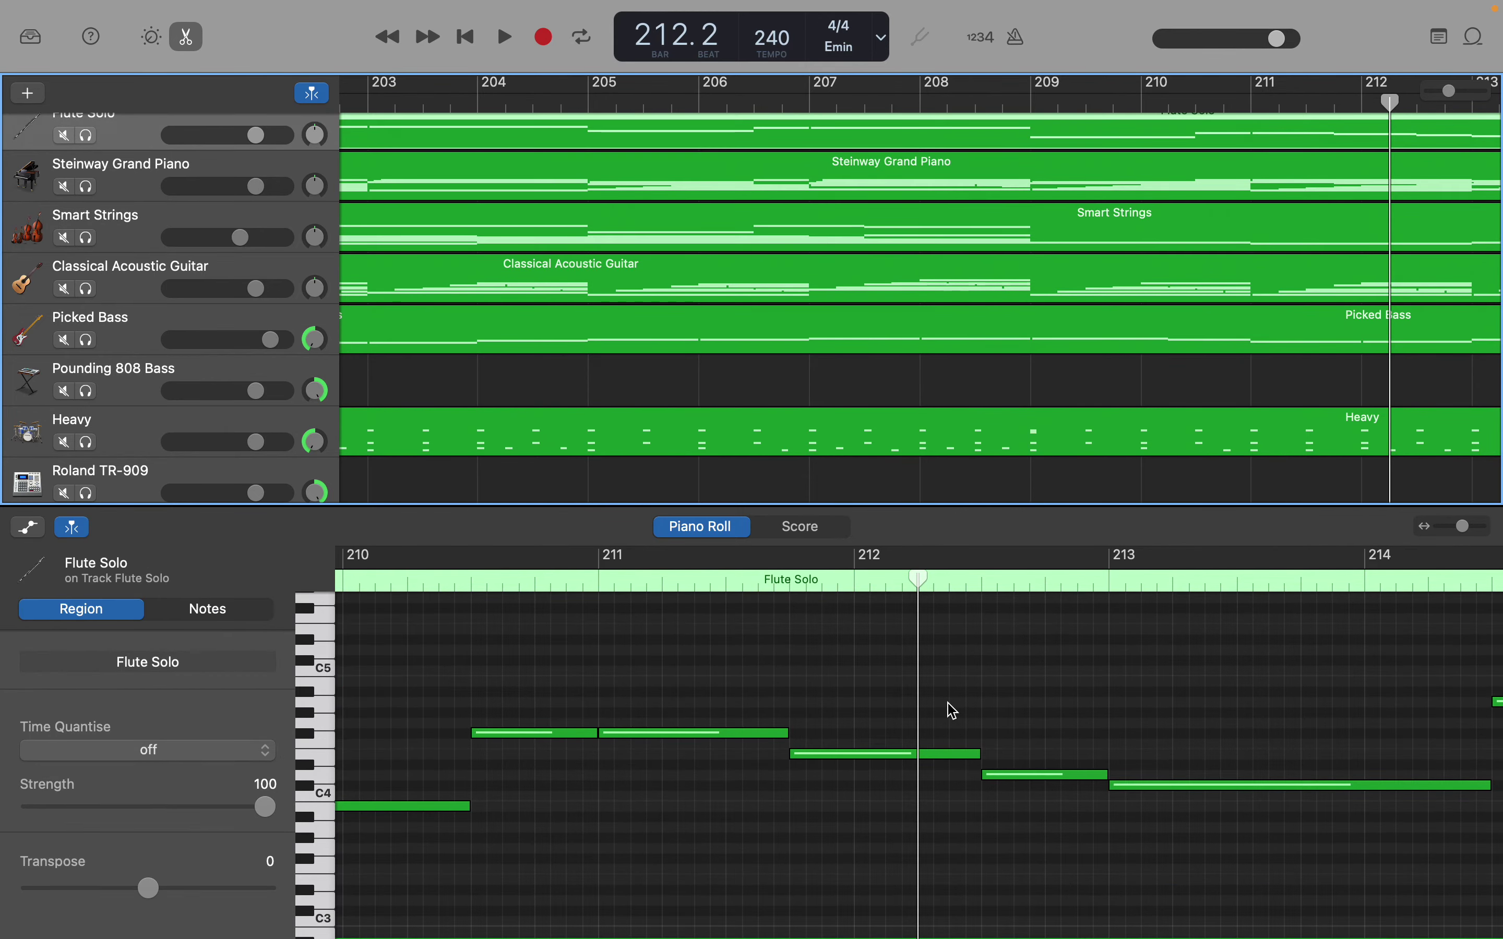
{"action": "scroll", "coordinate": [954, 710], "scroll_direction": "left", "scroll_amount": 15}
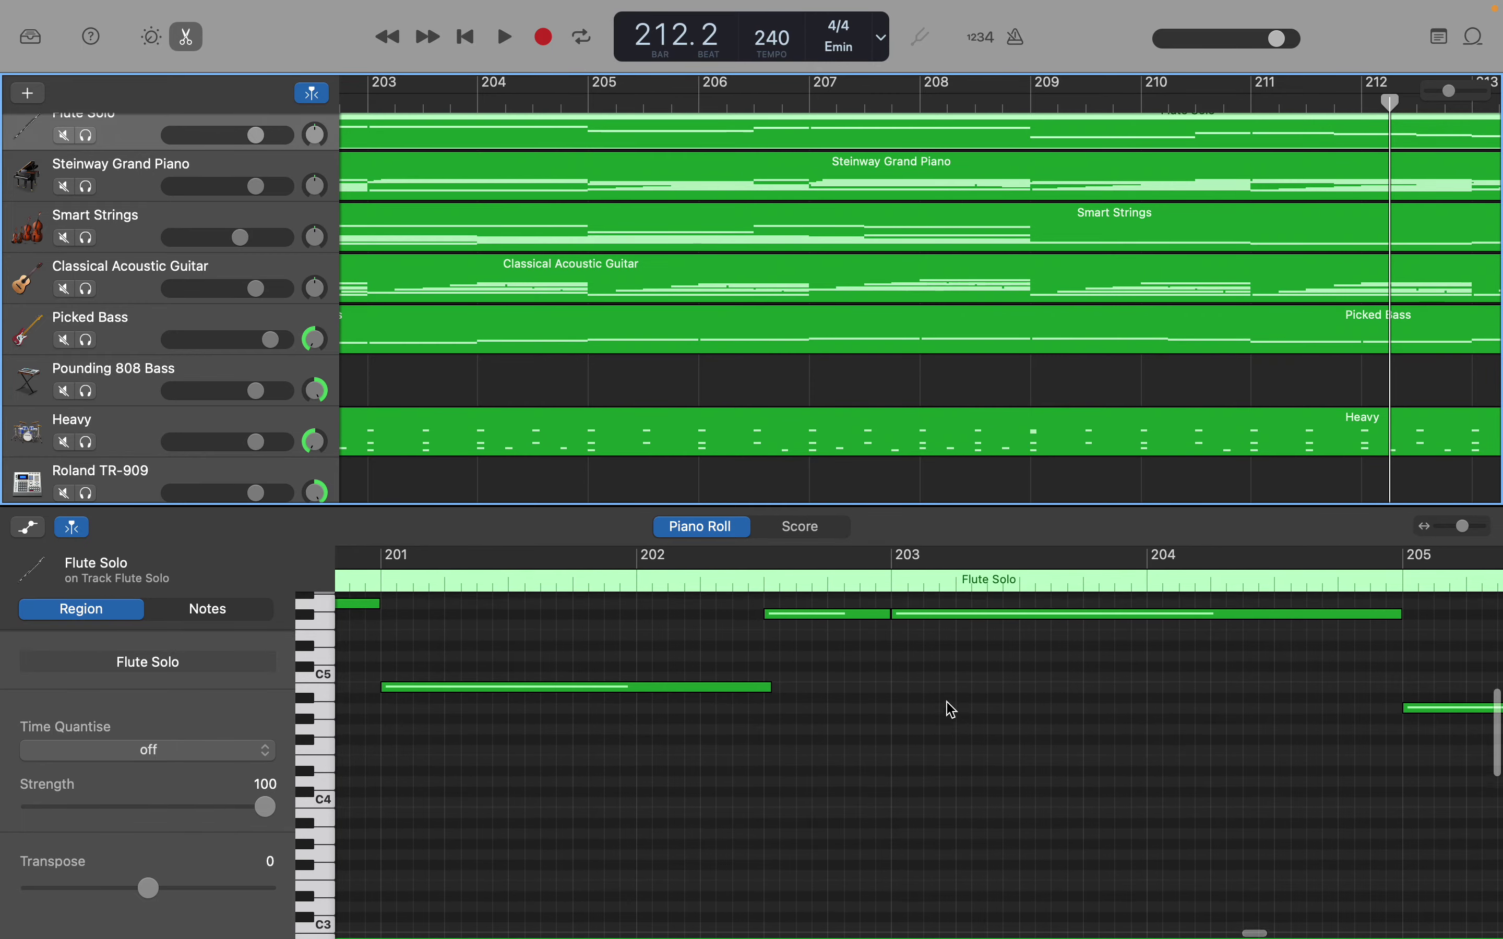
{"action": "scroll", "coordinate": [953, 710], "scroll_direction": "up", "scroll_amount": 5}
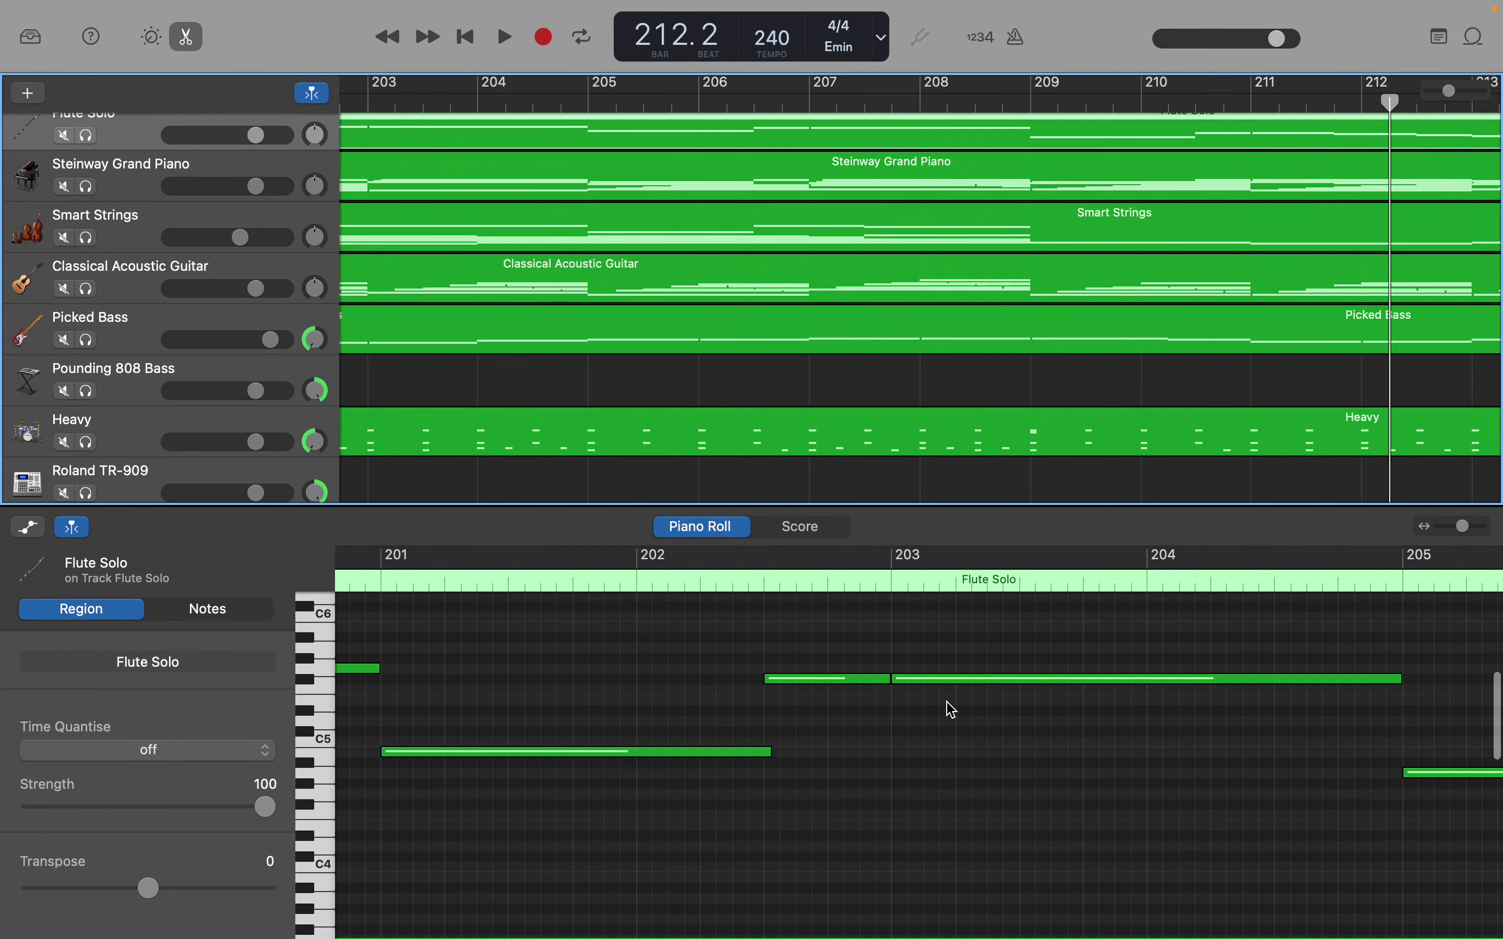
{"action": "scroll", "coordinate": [953, 710], "scroll_direction": "up", "scroll_amount": 1}
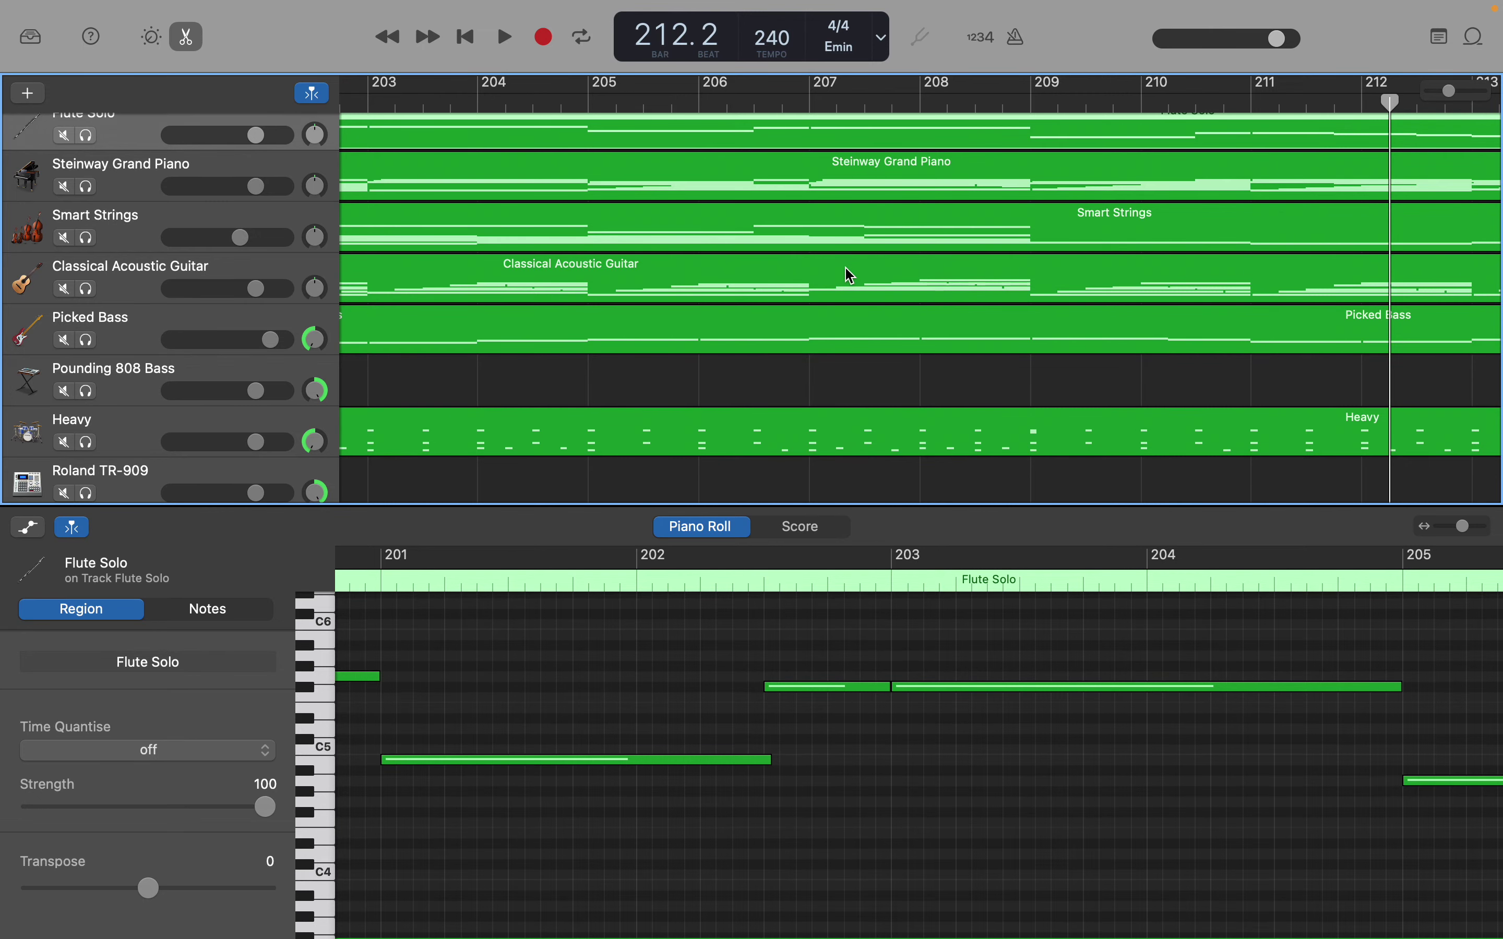
In Smart Strings, lower the B6 note at beat 3 of bar 202 to B5 and the A6 note at bar 203 to A5
{"action": "right_click", "coordinate": [857, 228]}
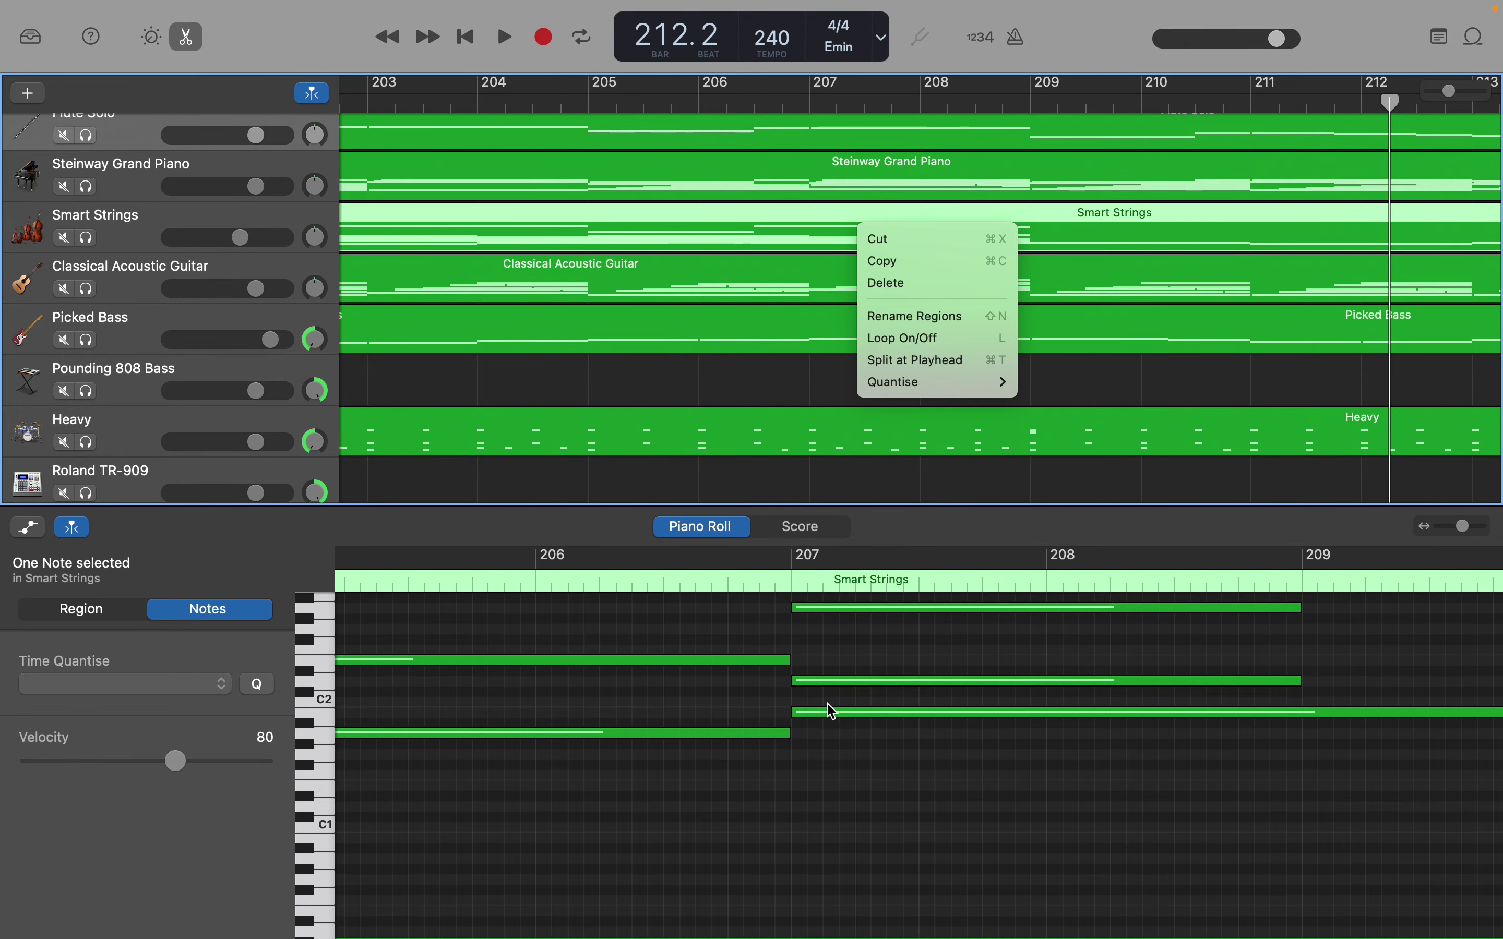
{"action": "left_click", "coordinate": [669, 682]}
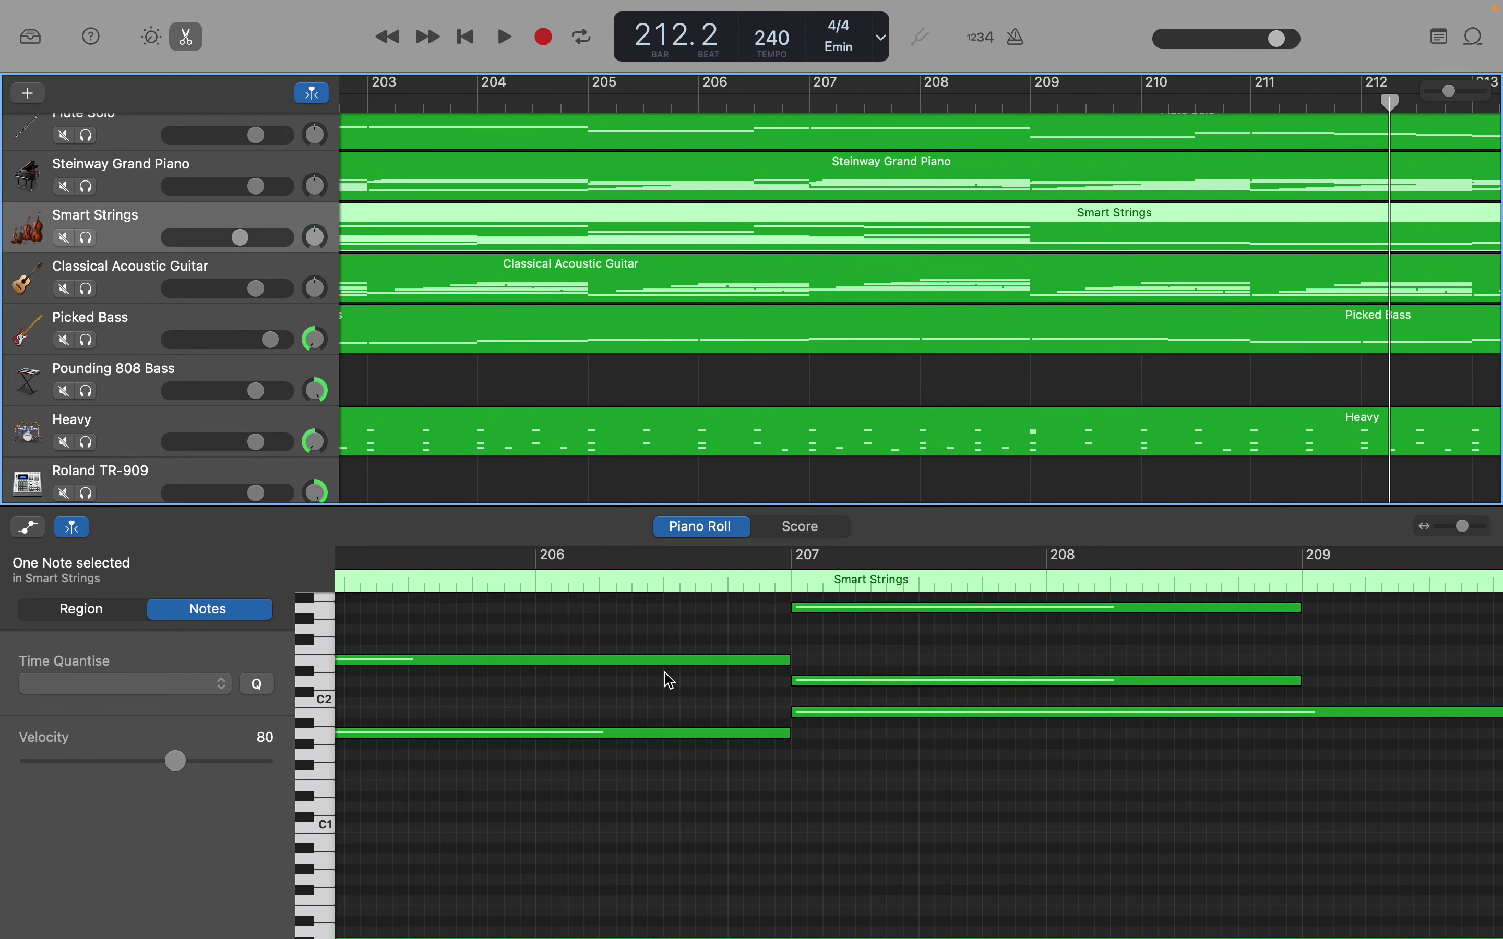
{"action": "scroll", "coordinate": [670, 681], "scroll_direction": "left", "scroll_amount": 10}
{"action": "scroll", "coordinate": [669, 682], "scroll_direction": "left", "scroll_amount": 5}
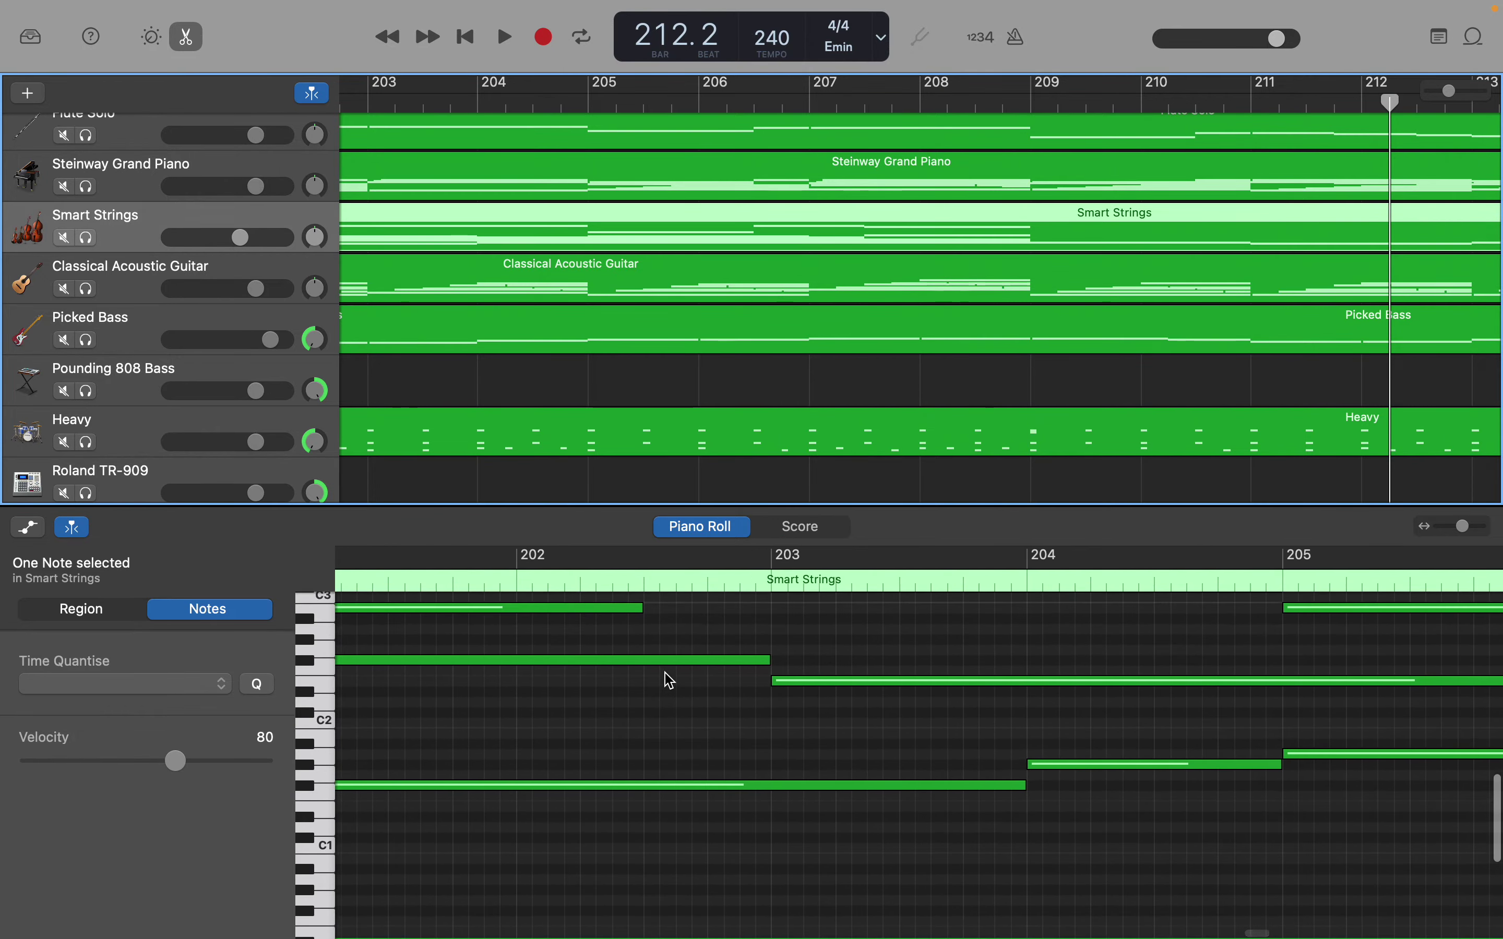
{"action": "scroll", "coordinate": [670, 682], "scroll_direction": "up", "scroll_amount": 5}
{"action": "scroll", "coordinate": [670, 681], "scroll_direction": "up", "scroll_amount": 15}
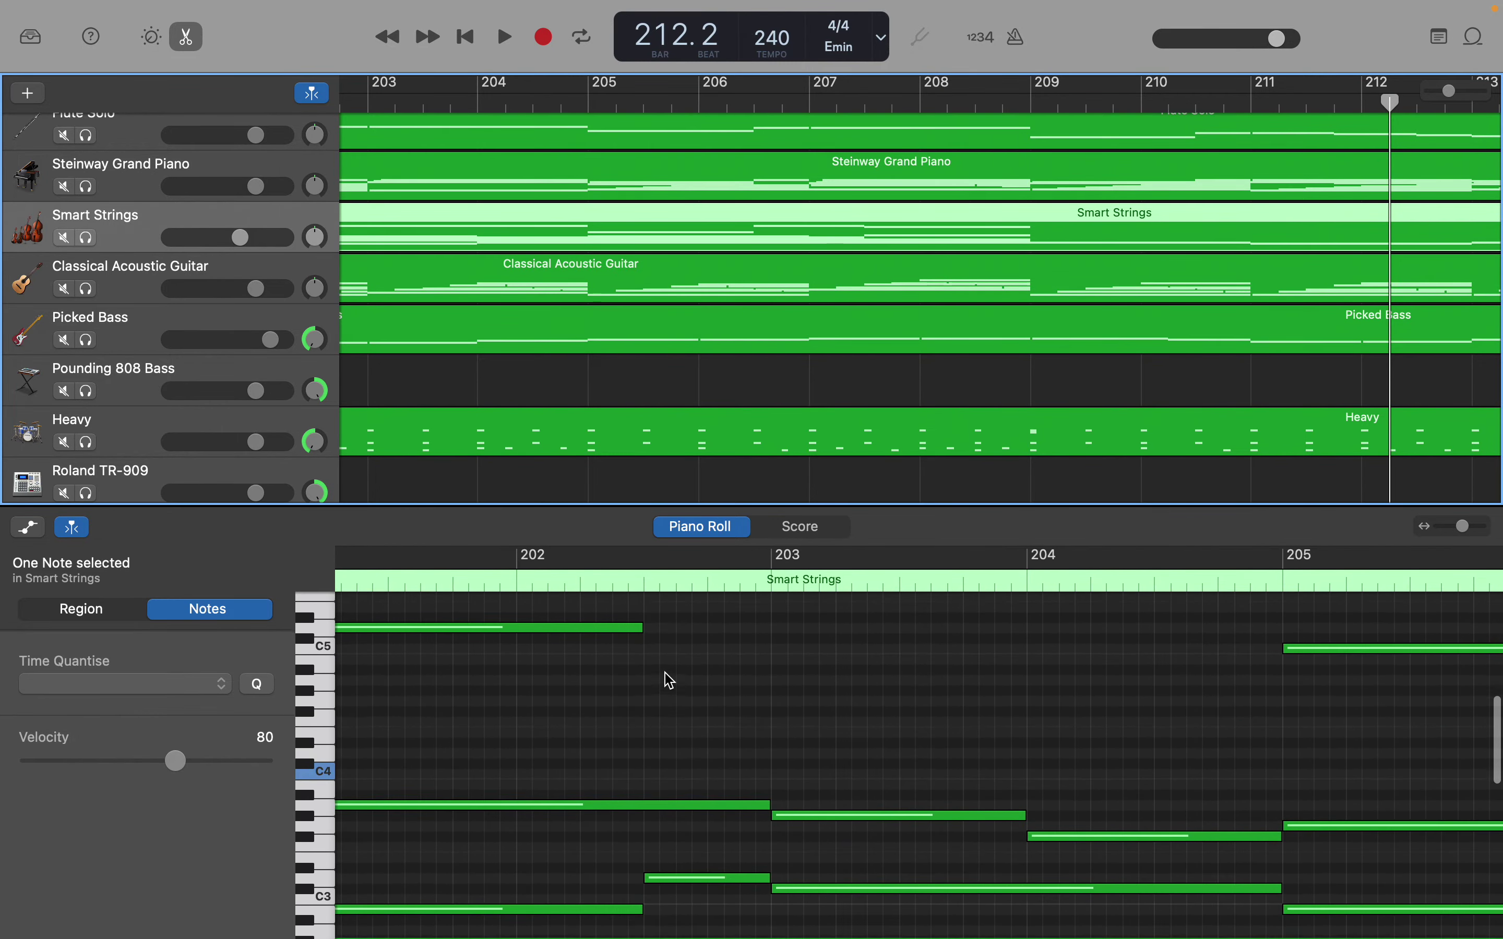
{"action": "scroll", "coordinate": [669, 681], "scroll_direction": "up", "scroll_amount": 3}
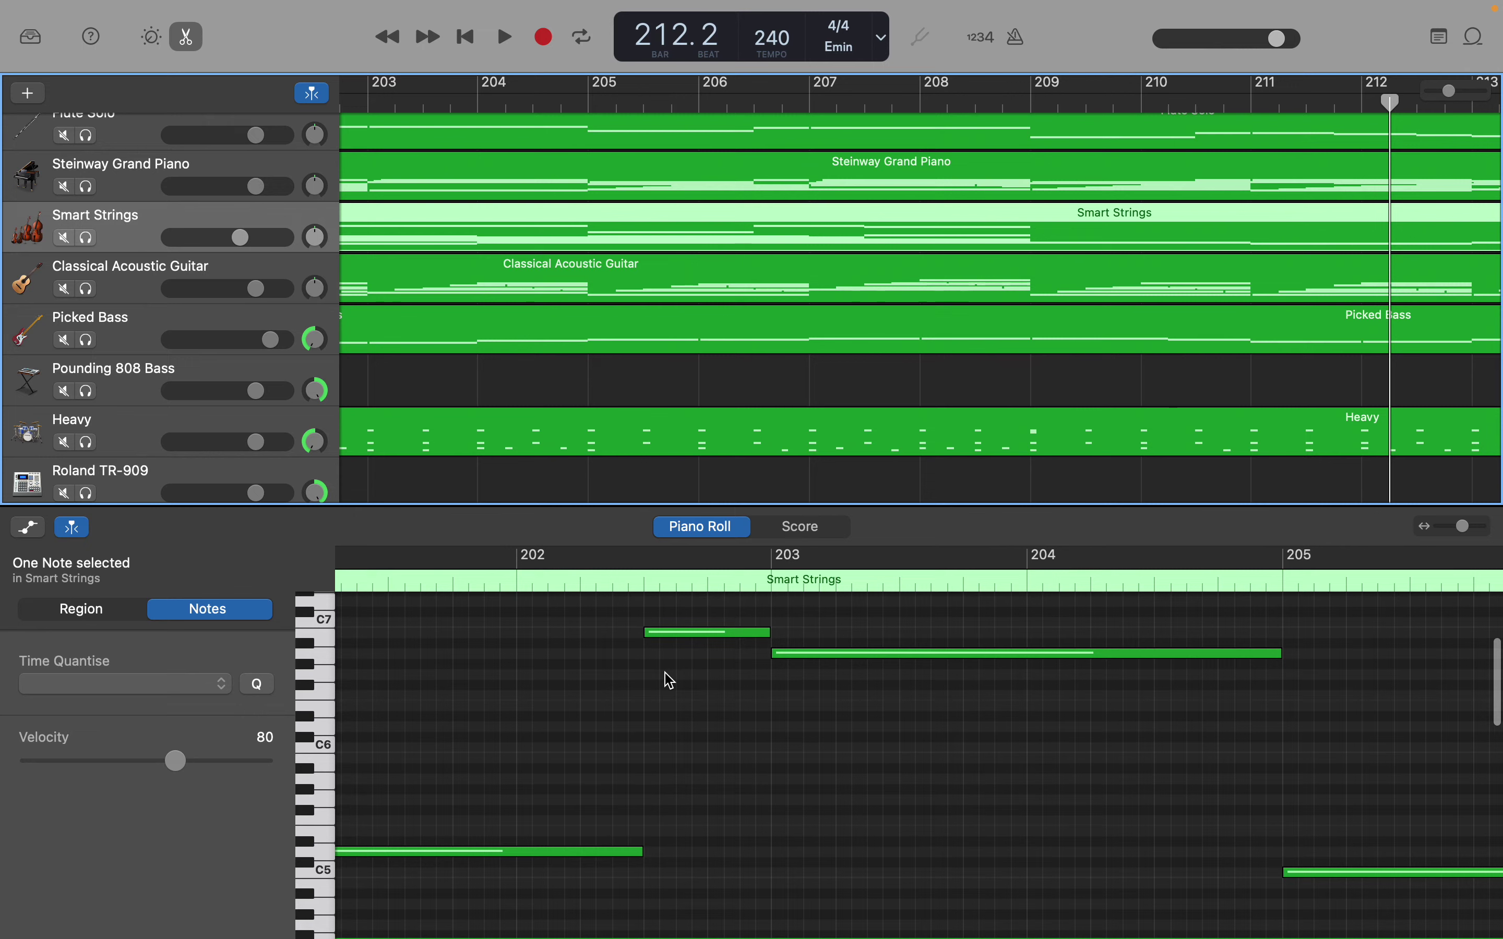
{"action": "scroll", "coordinate": [689, 647], "scroll_direction": "down", "scroll_amount": 1}
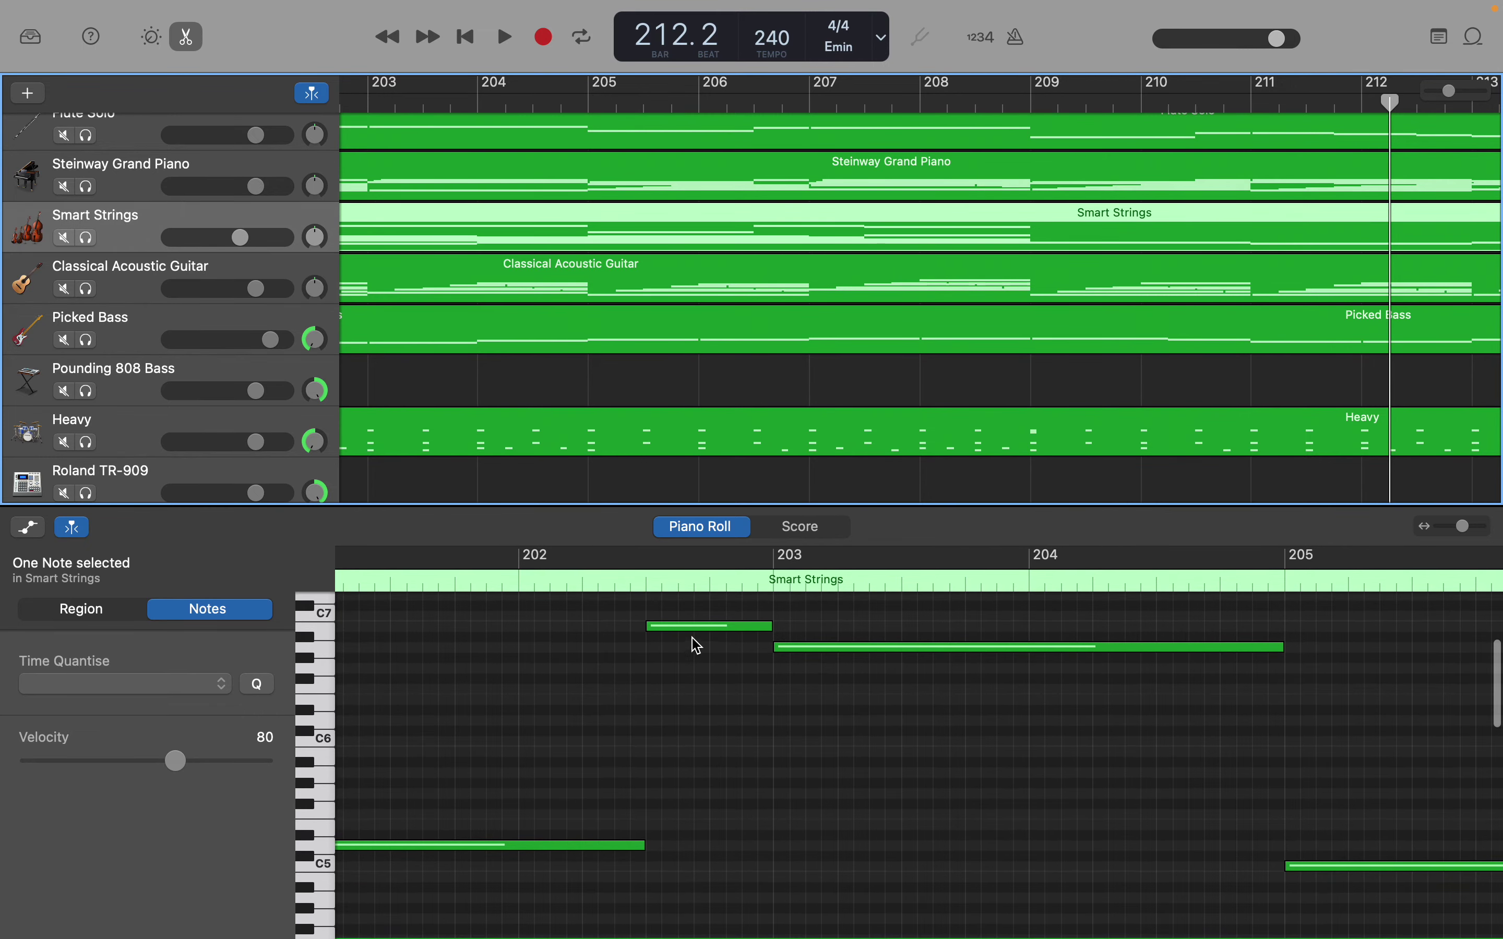
{"action": "left_click_drag", "start_coordinate": [689, 629], "coordinate": [745, 755]}
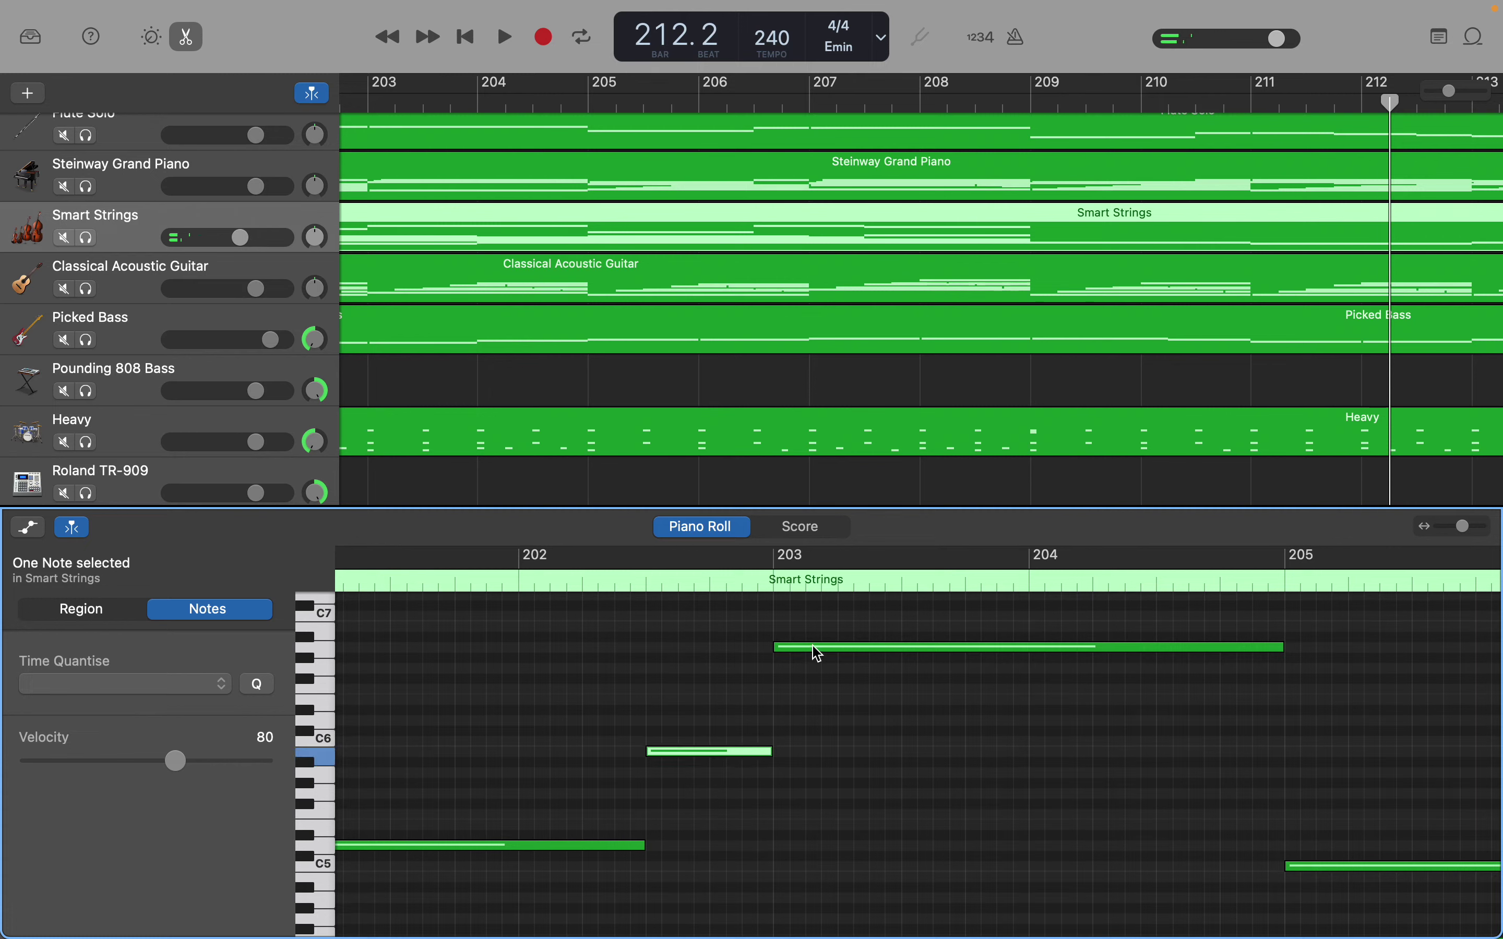
{"action": "mouse_move", "coordinate": [817, 652]}
{"action": "left_click_drag", "start_coordinate": [817, 653], "coordinate": [807, 776]}
Lower the A6 note at beat 3 of bar 206 to A5 and the B6 note at bar 207 to B5
{"action": "scroll", "coordinate": [813, 782], "scroll_direction": "right", "scroll_amount": 10}
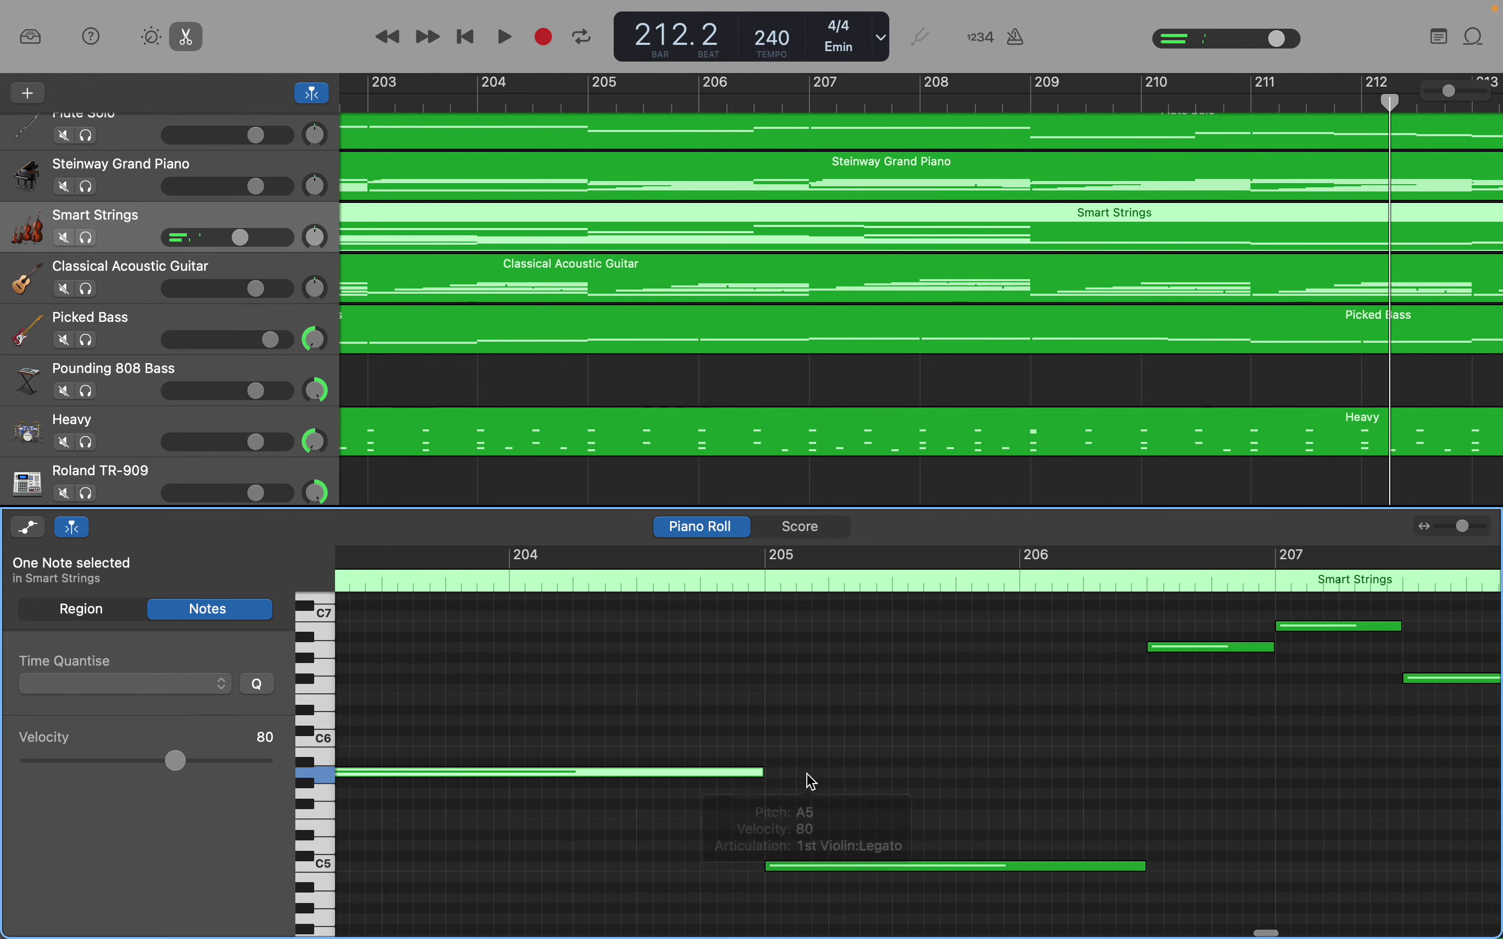
{"action": "scroll", "coordinate": [812, 781], "scroll_direction": "right", "scroll_amount": 1}
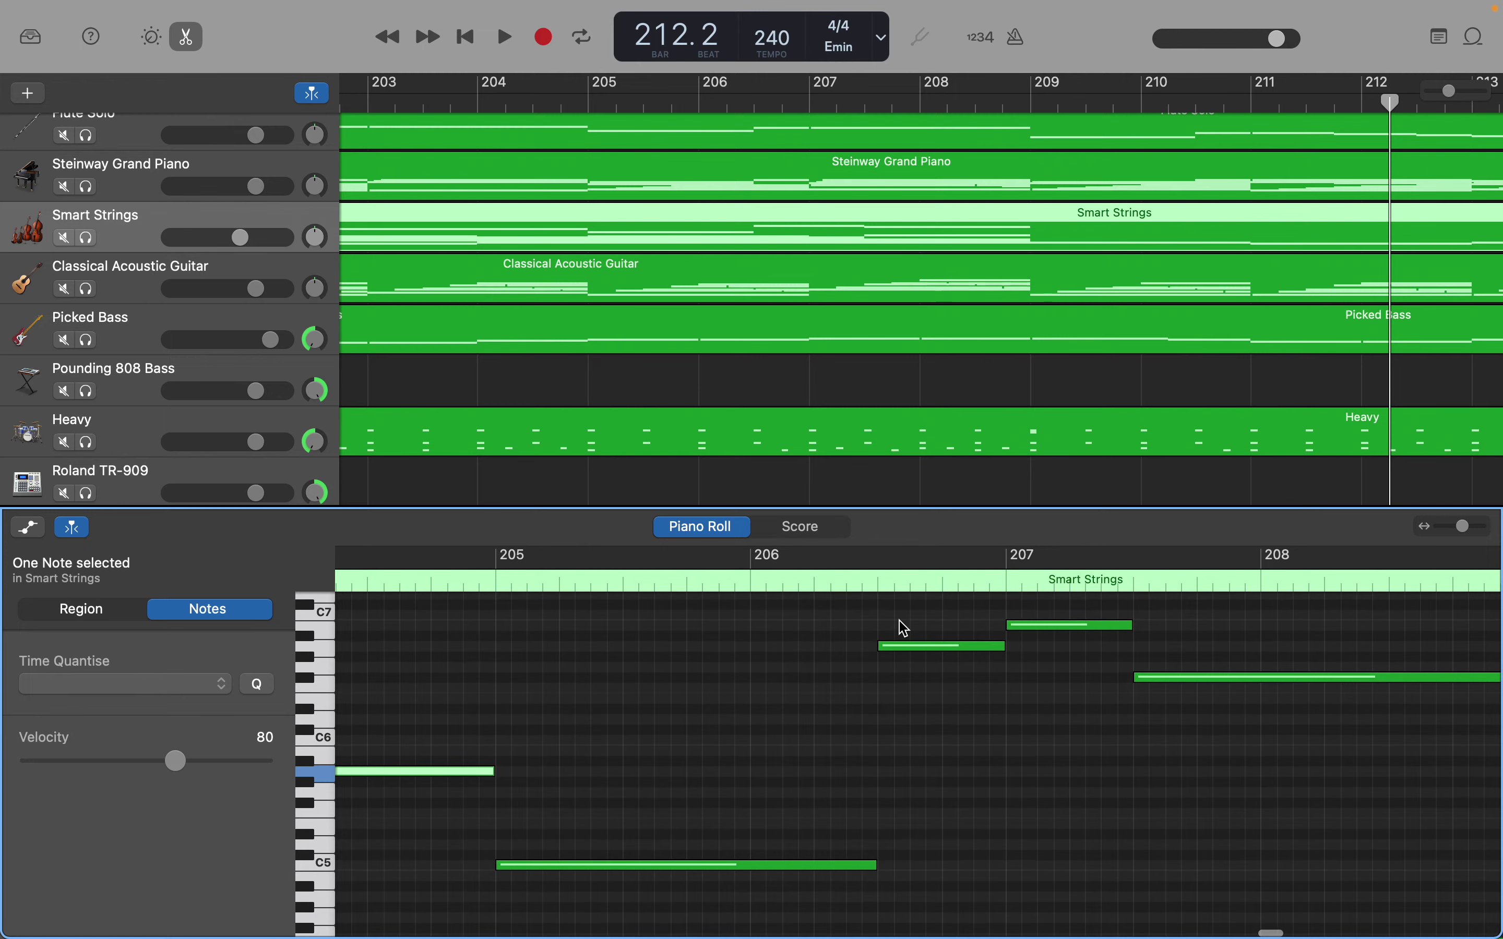
{"action": "left_click_drag", "start_coordinate": [908, 646], "coordinate": [907, 772]}
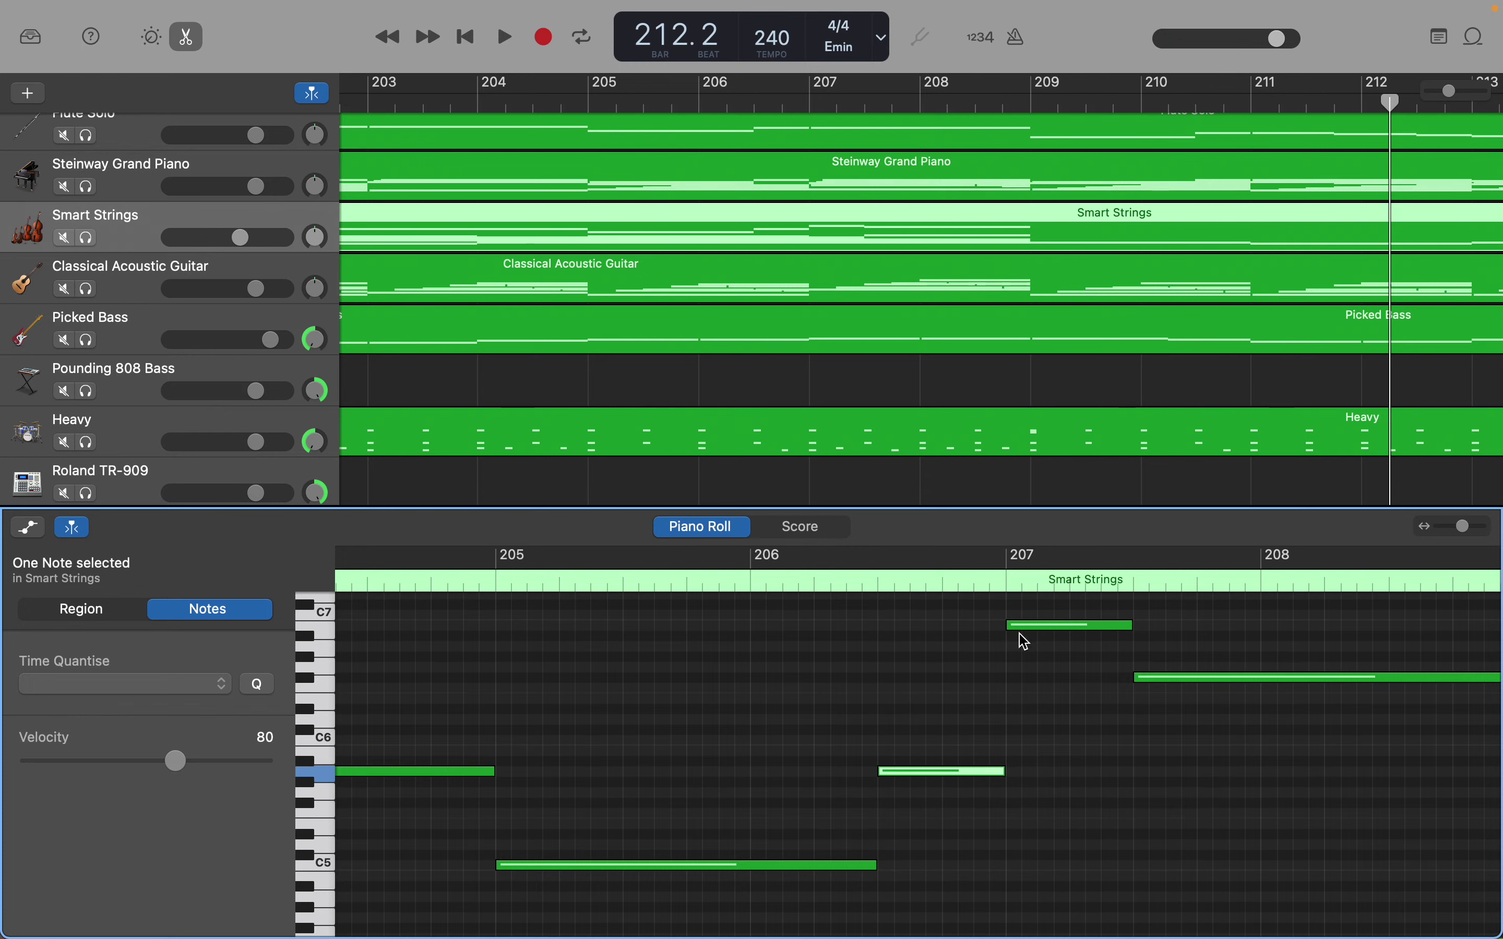
{"action": "left_click_drag", "start_coordinate": [1025, 635], "coordinate": [1025, 755]}
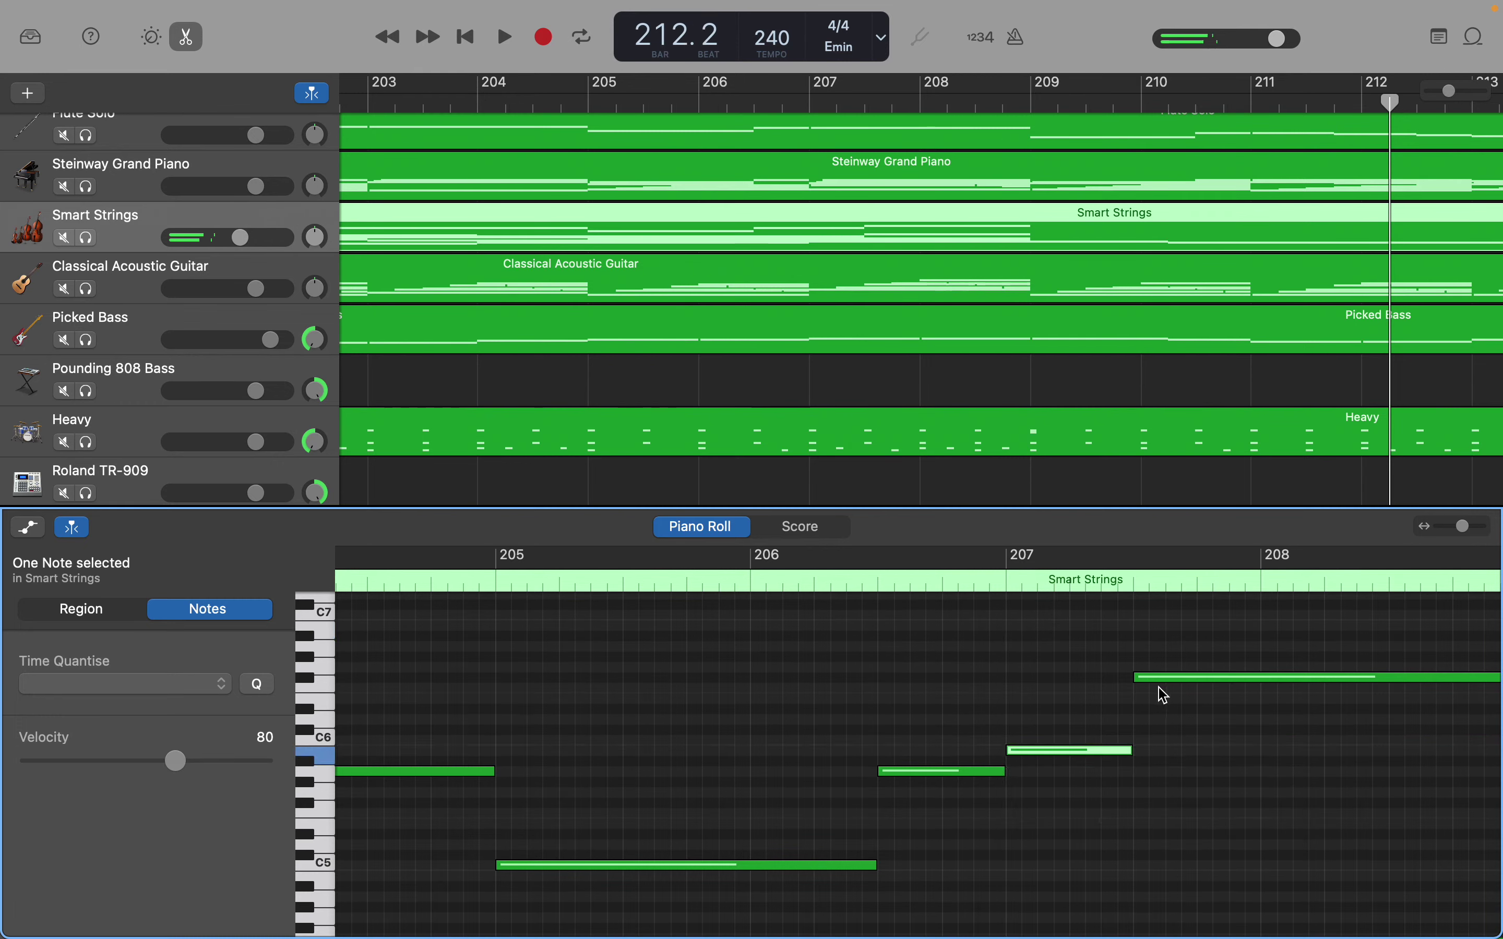
Lower the long Smart Strings note F♯6 at beat 3 of bar 207 by an octave to F♯5
{"action": "mouse_move", "coordinate": [1162, 682]}
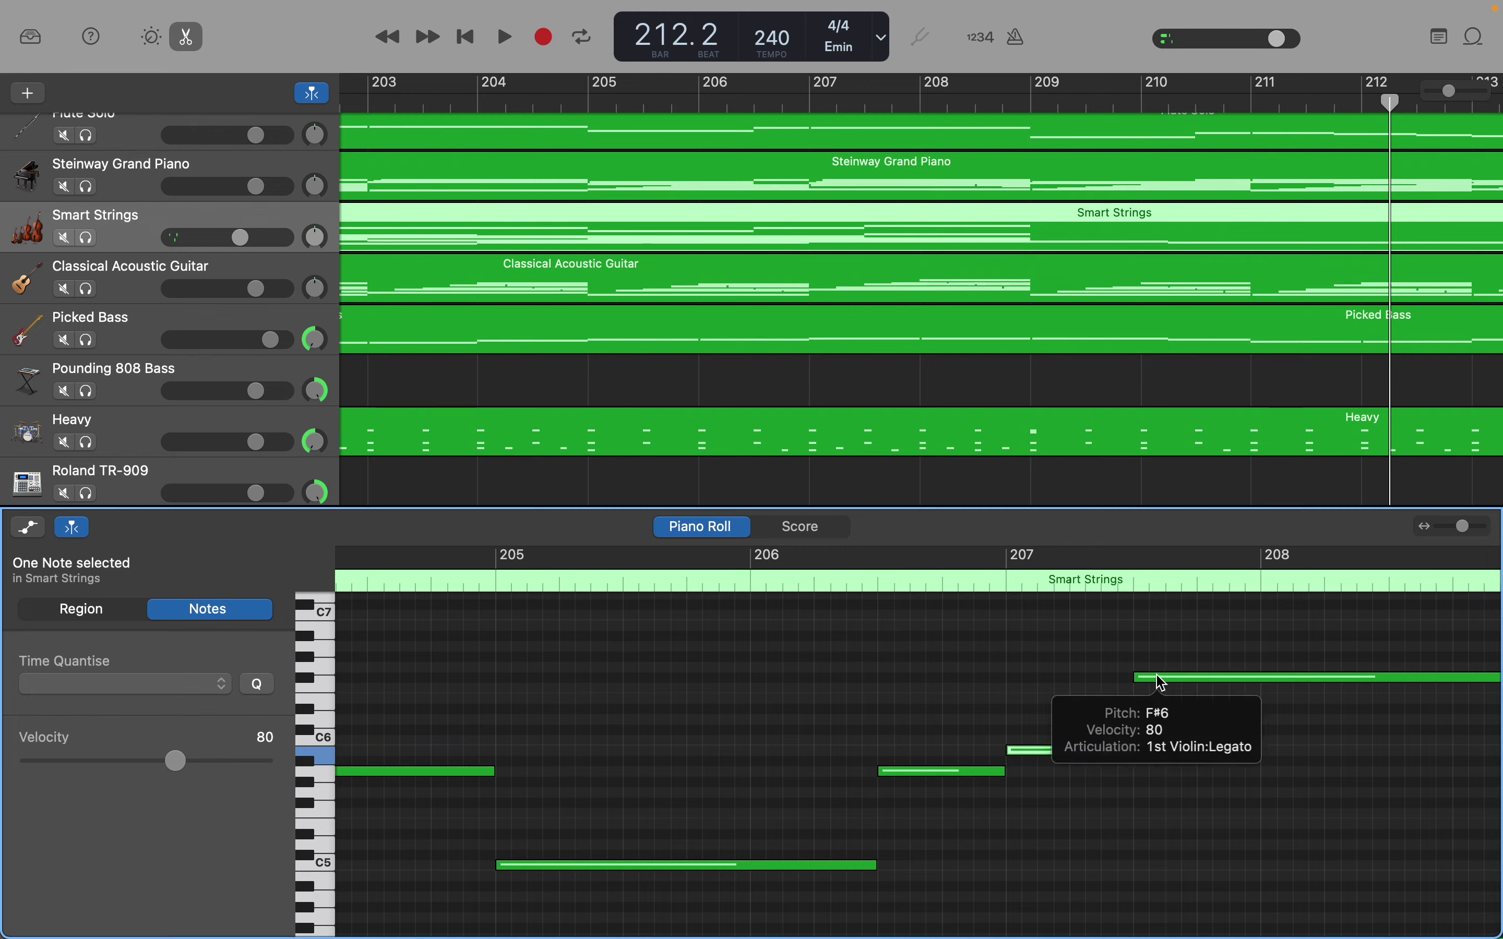
{"action": "left_click_drag", "start_coordinate": [1162, 682], "coordinate": [1159, 807]}
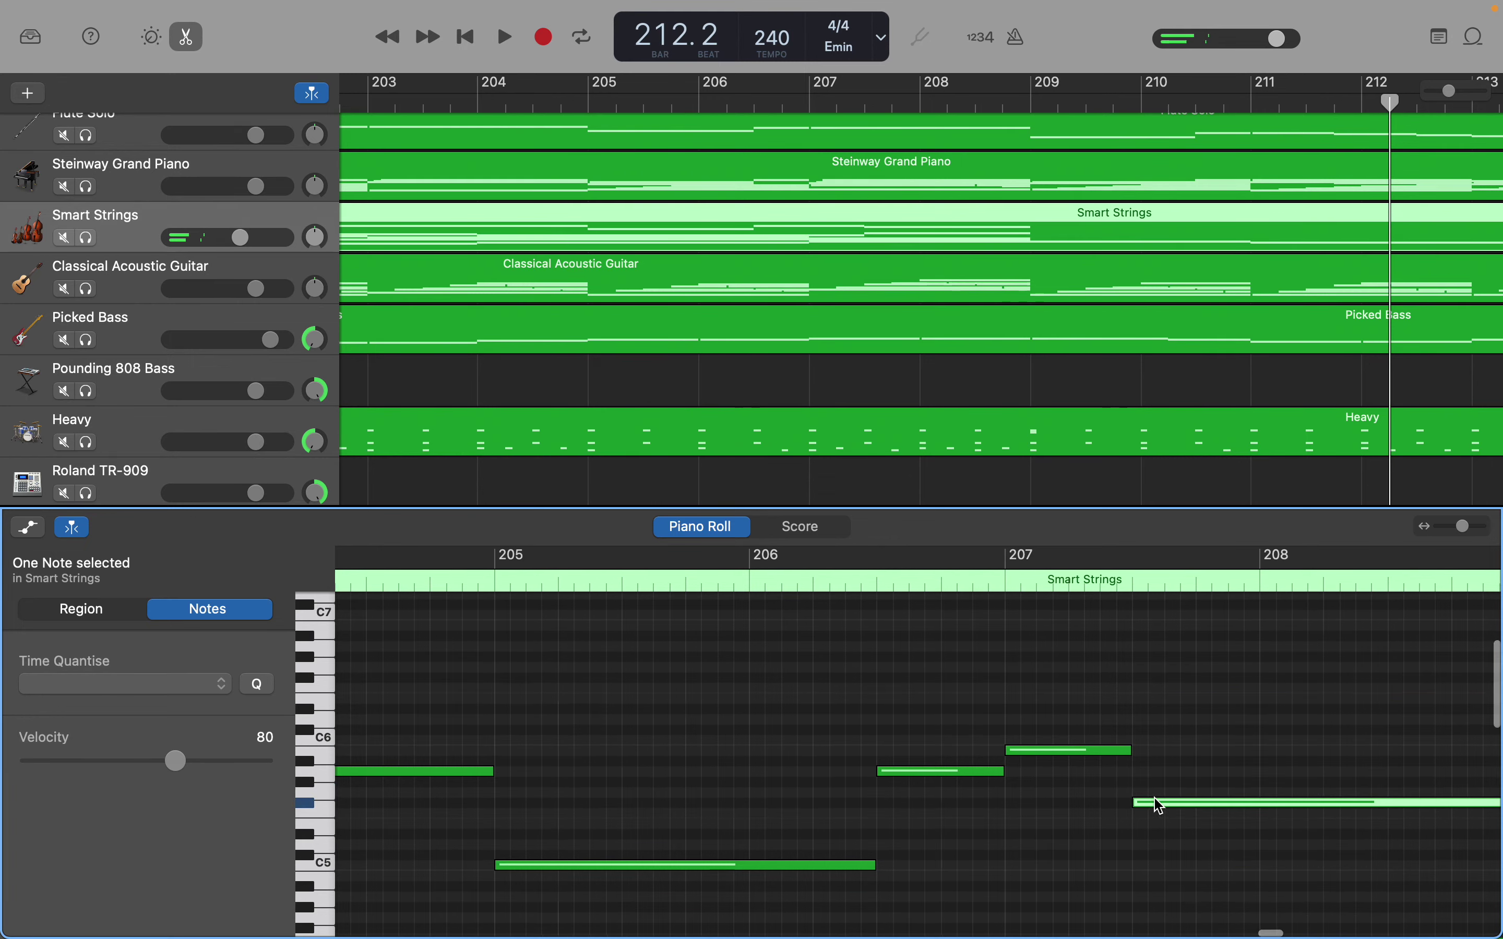
{"action": "scroll", "coordinate": [1160, 806], "scroll_direction": "right", "scroll_amount": 10}
{"action": "scroll", "coordinate": [1159, 806], "scroll_direction": "left", "scroll_amount": 3}
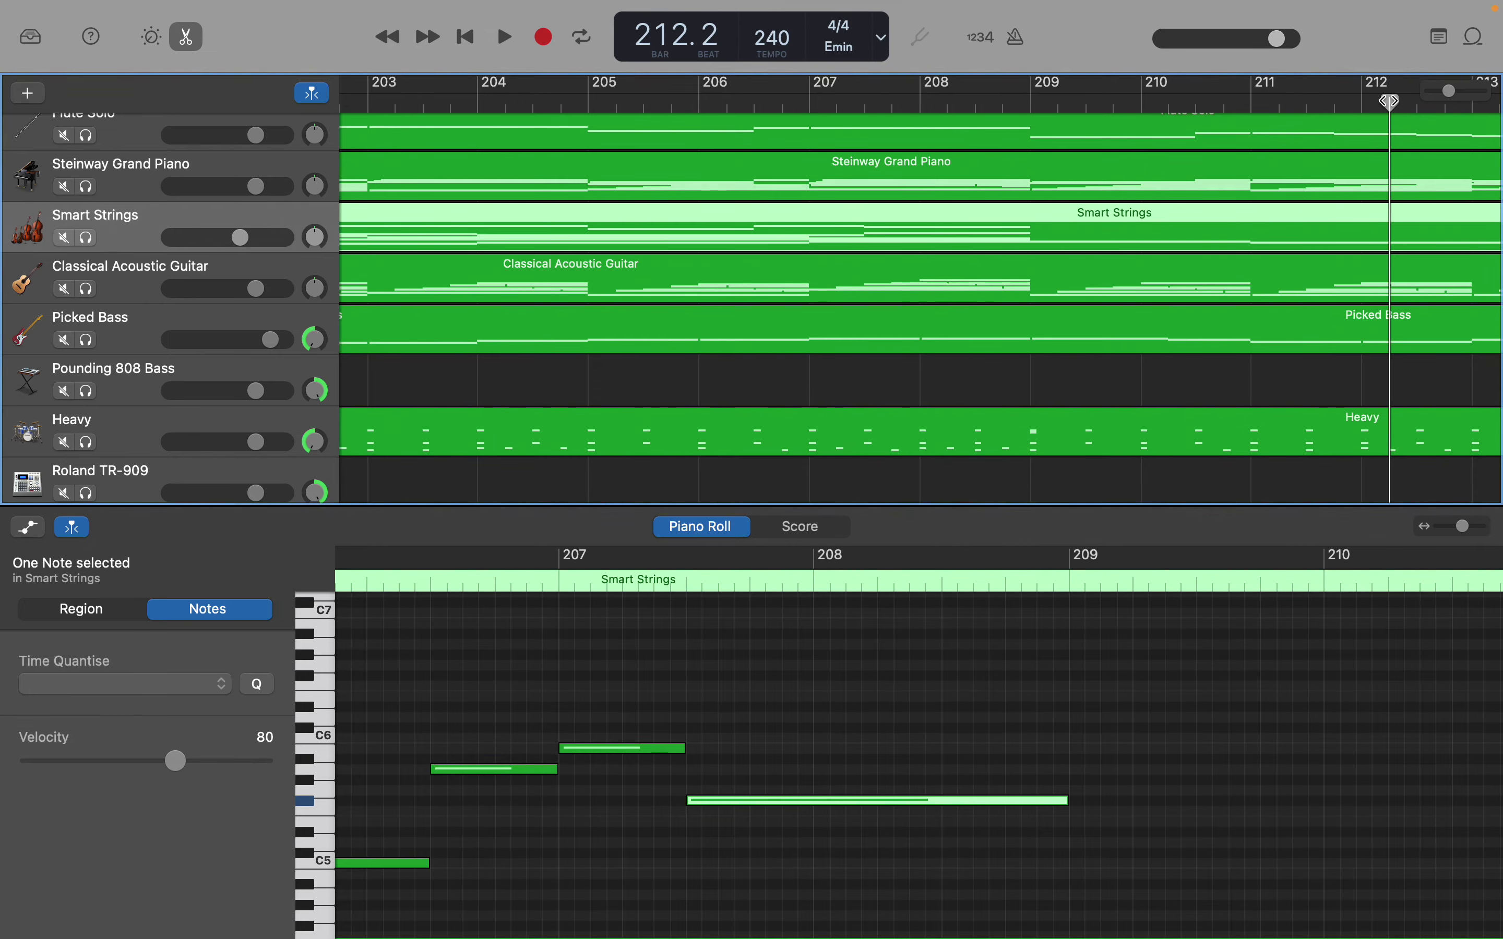
Play the arrangement from bar 201 to about bar 211 to check the lowered strings melody
{"action": "left_click_drag", "start_coordinate": [1389, 101], "coordinate": [560, 190]}
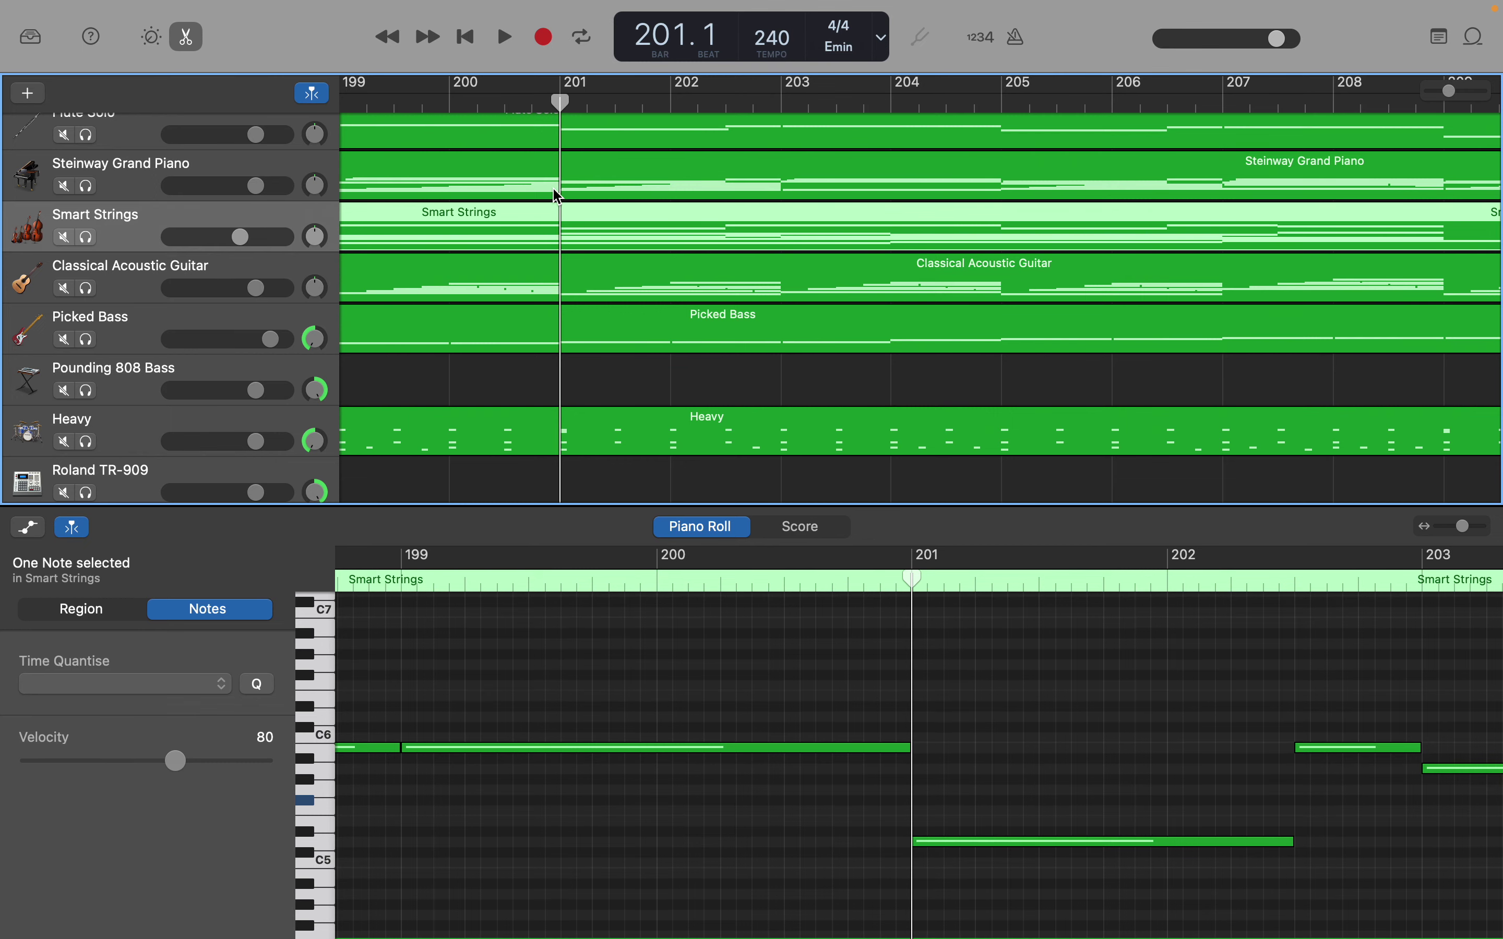
{"action": "key", "text": "space"}
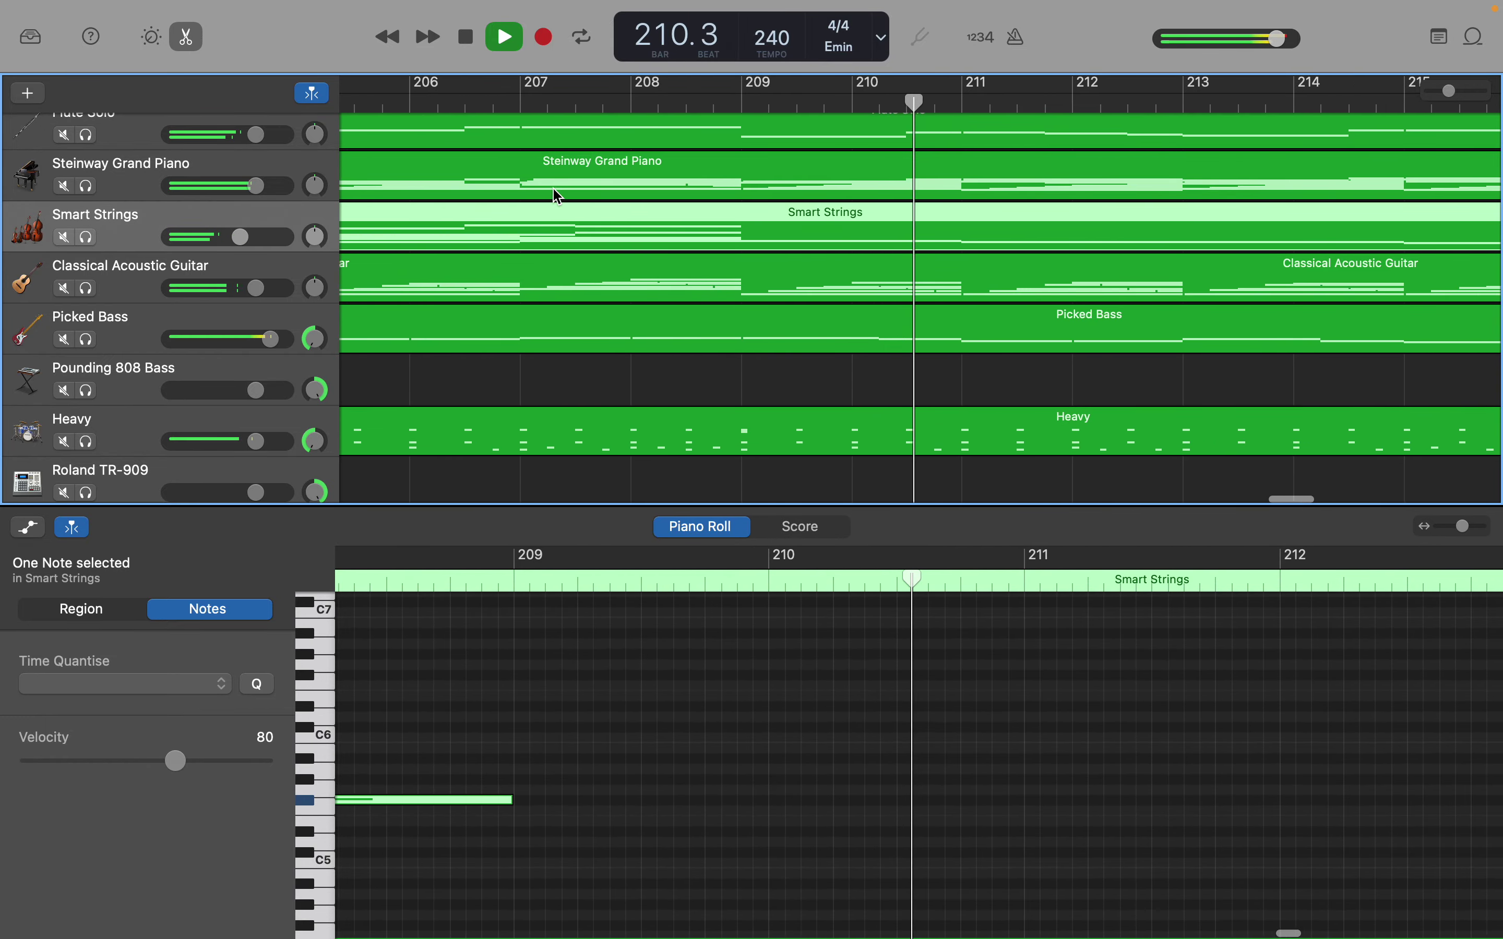
{"action": "key", "text": "space"}
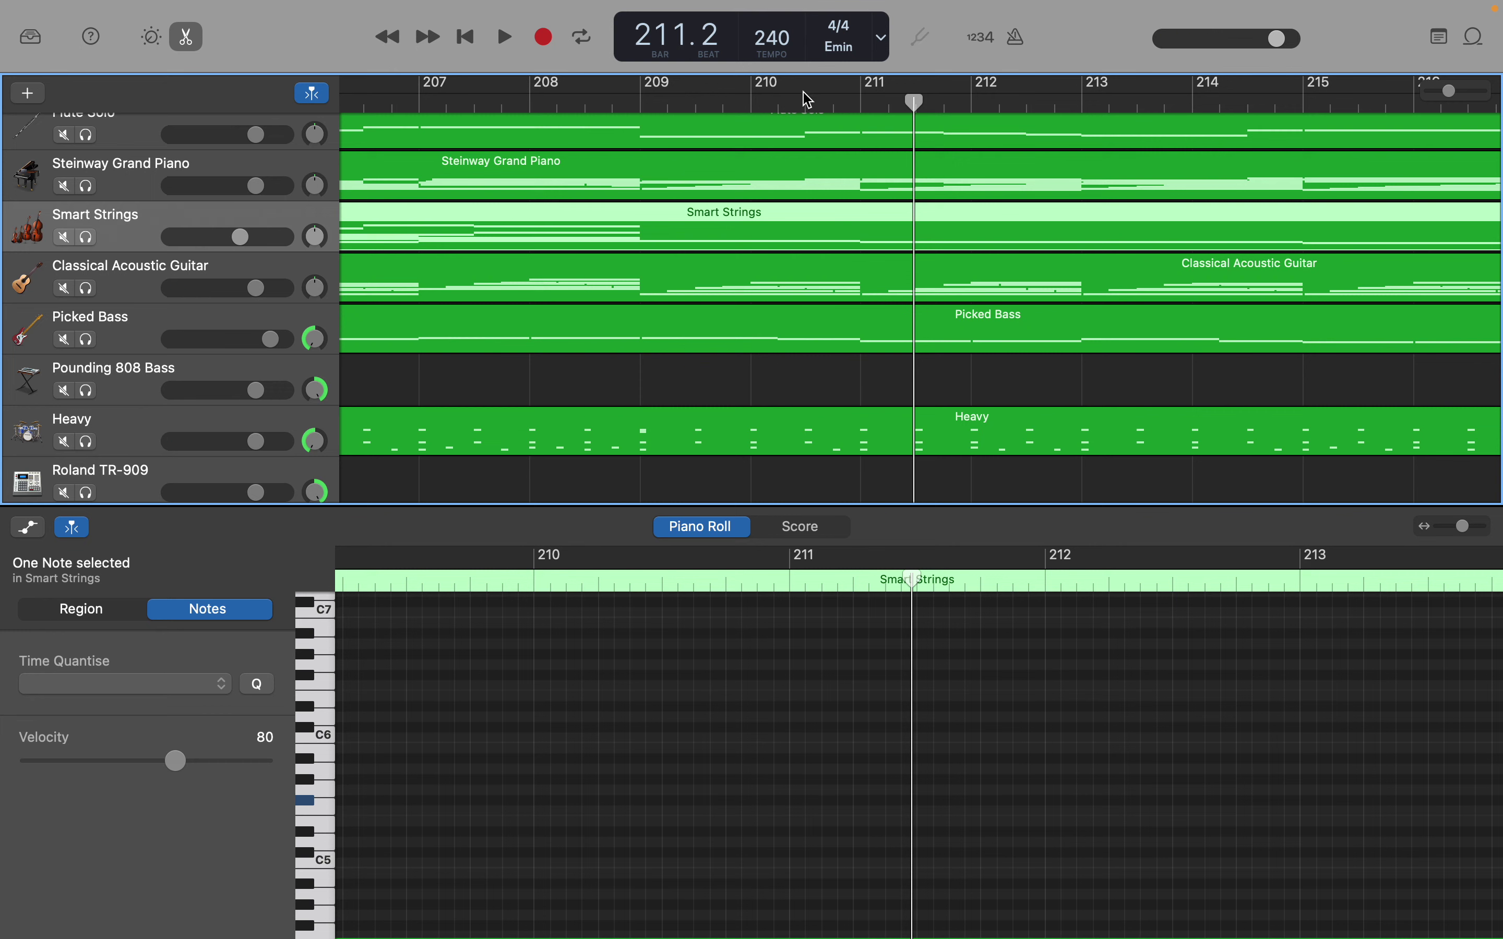
Play the arrangement from bar 193 to bar 216 to hear the strings melody across both phrases
{"action": "left_click_drag", "start_coordinate": [914, 99], "coordinate": [558, 121]}
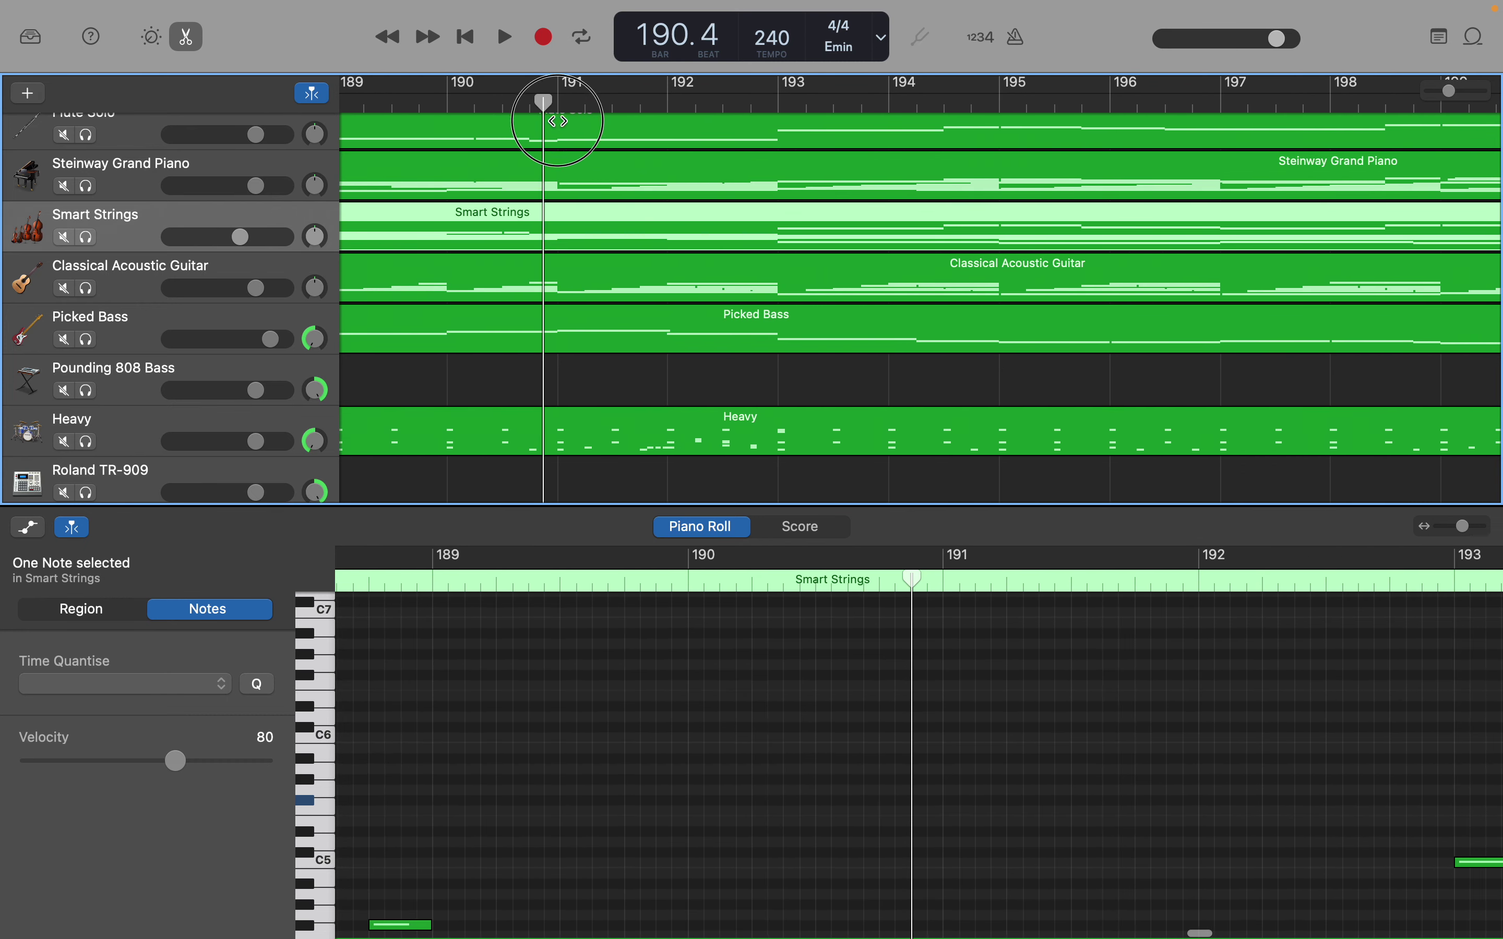
{"action": "left_click_drag", "start_coordinate": [702, 141], "coordinate": [774, 146]}
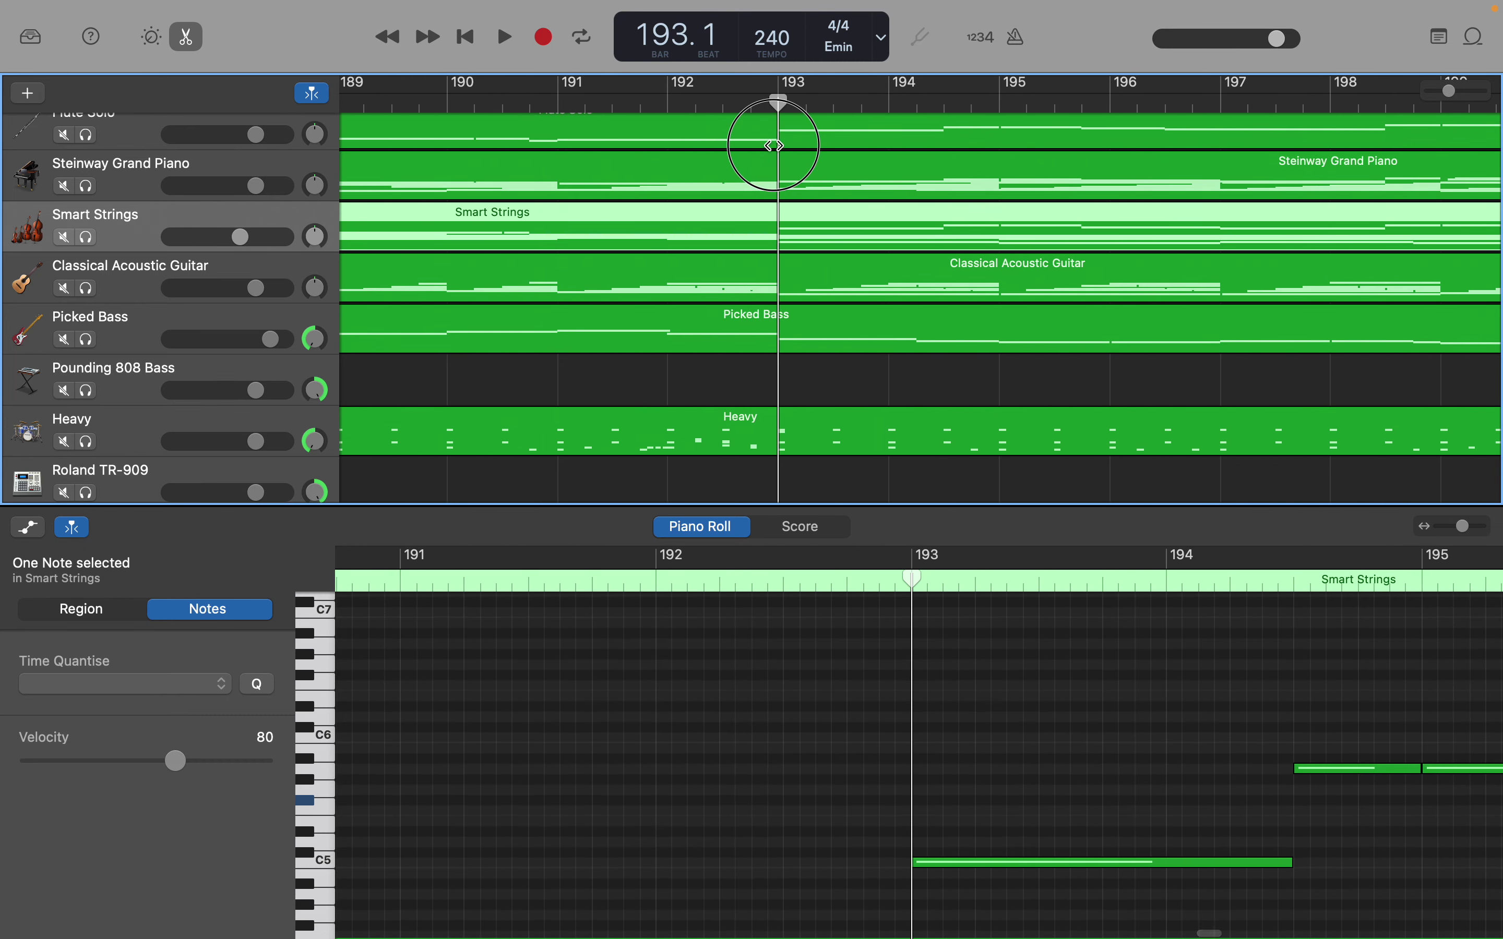
{"action": "key", "text": "space"}
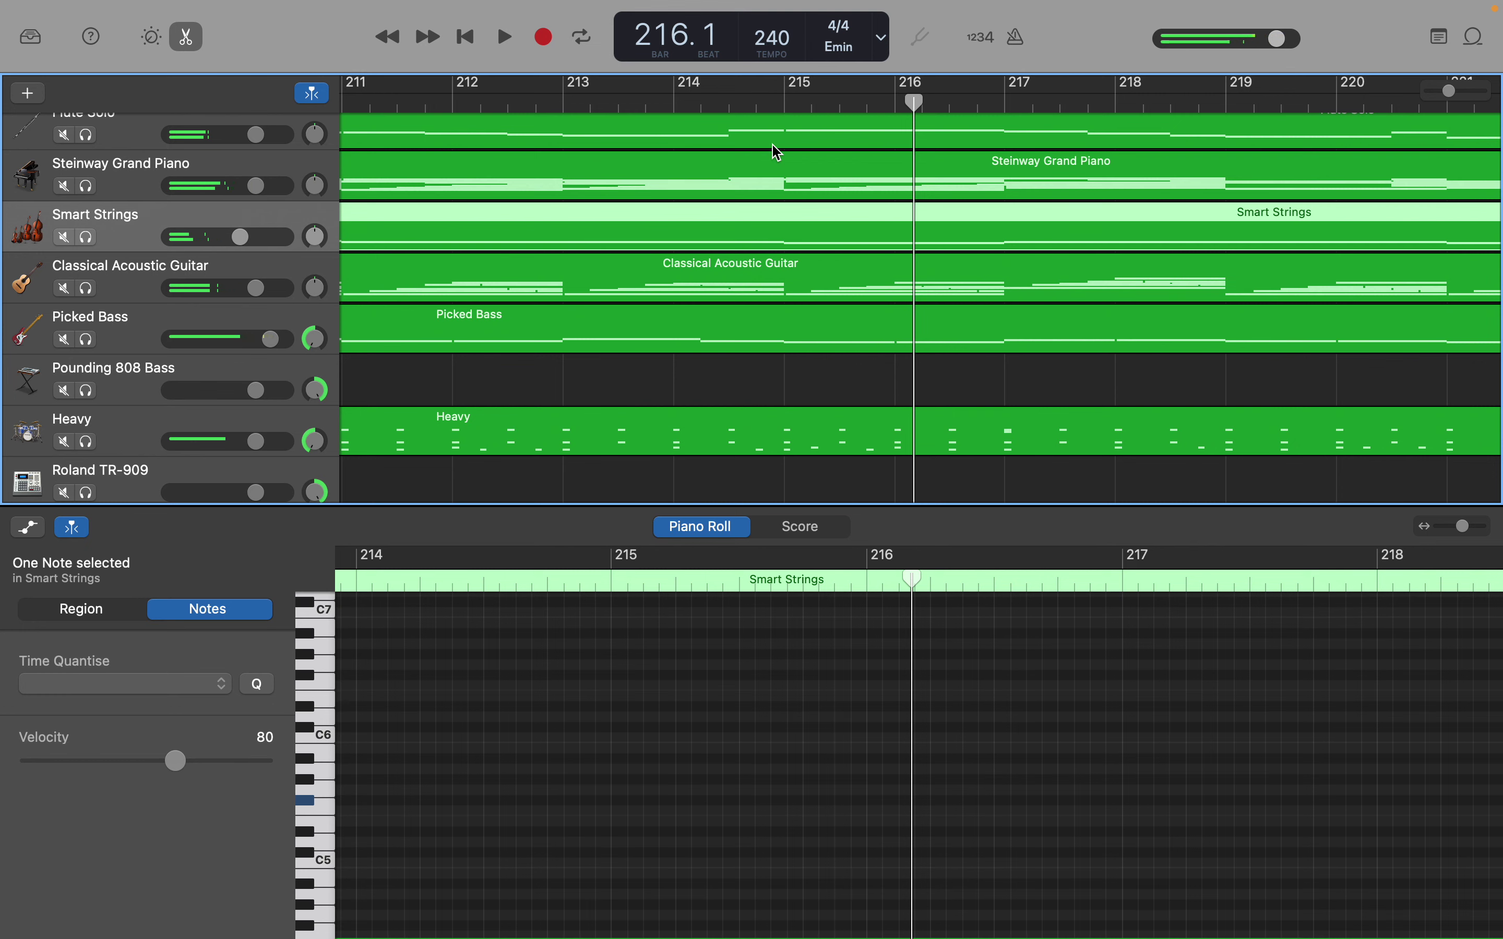
Go back through the arrangement to bars 184 to 192 and examine the regions leading into the strings melody
{"action": "scroll", "coordinate": [776, 153], "scroll_direction": "left", "scroll_amount": 10}
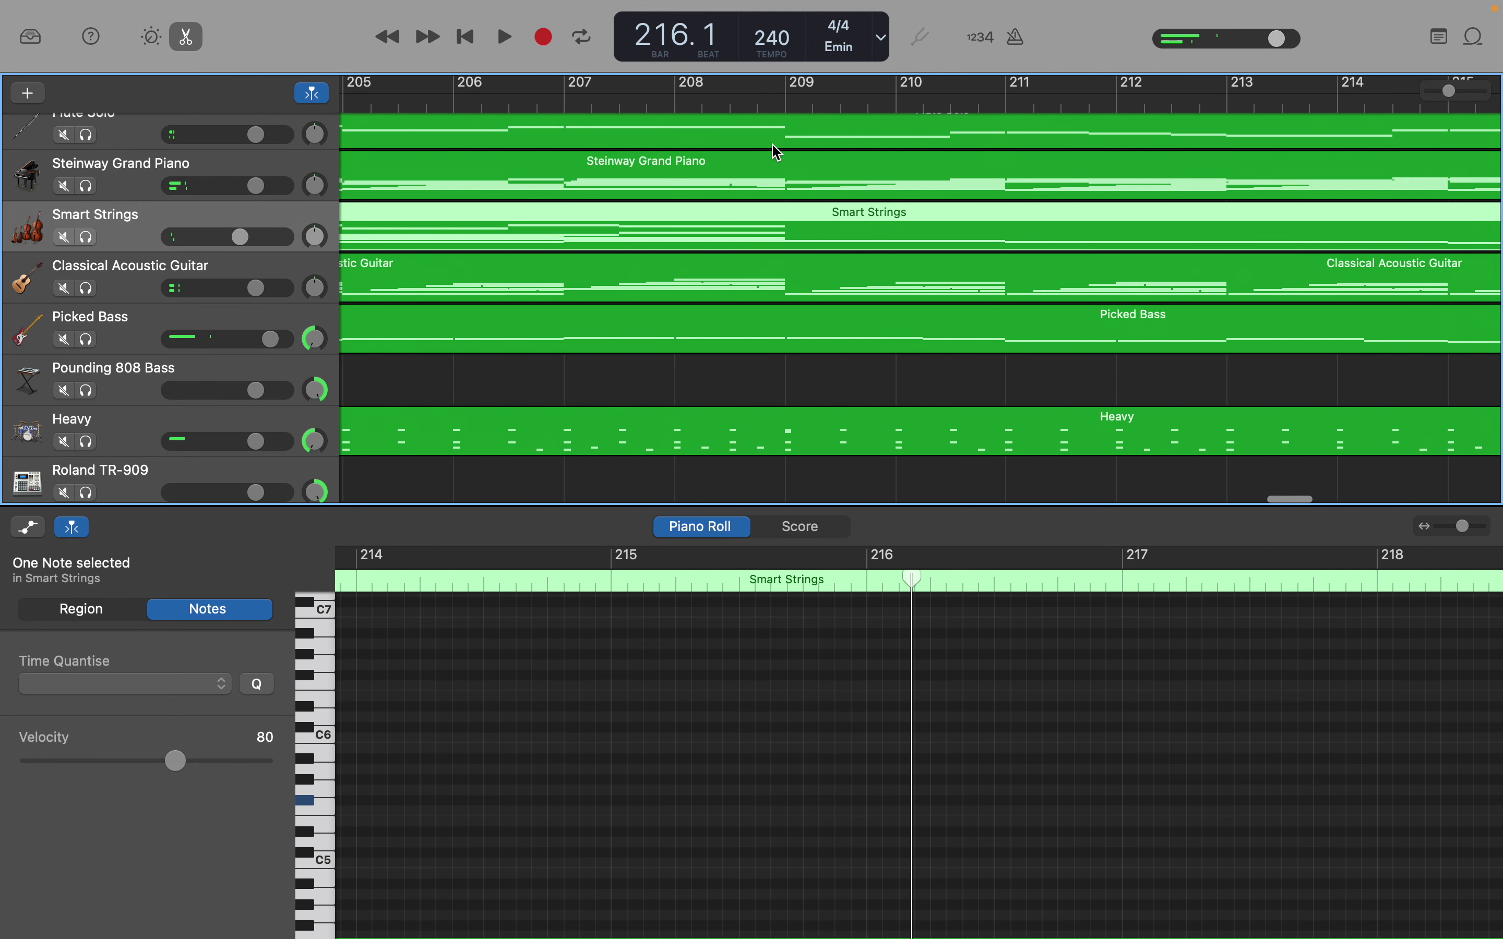
{"action": "scroll", "coordinate": [776, 152], "scroll_direction": "left", "scroll_amount": 3}
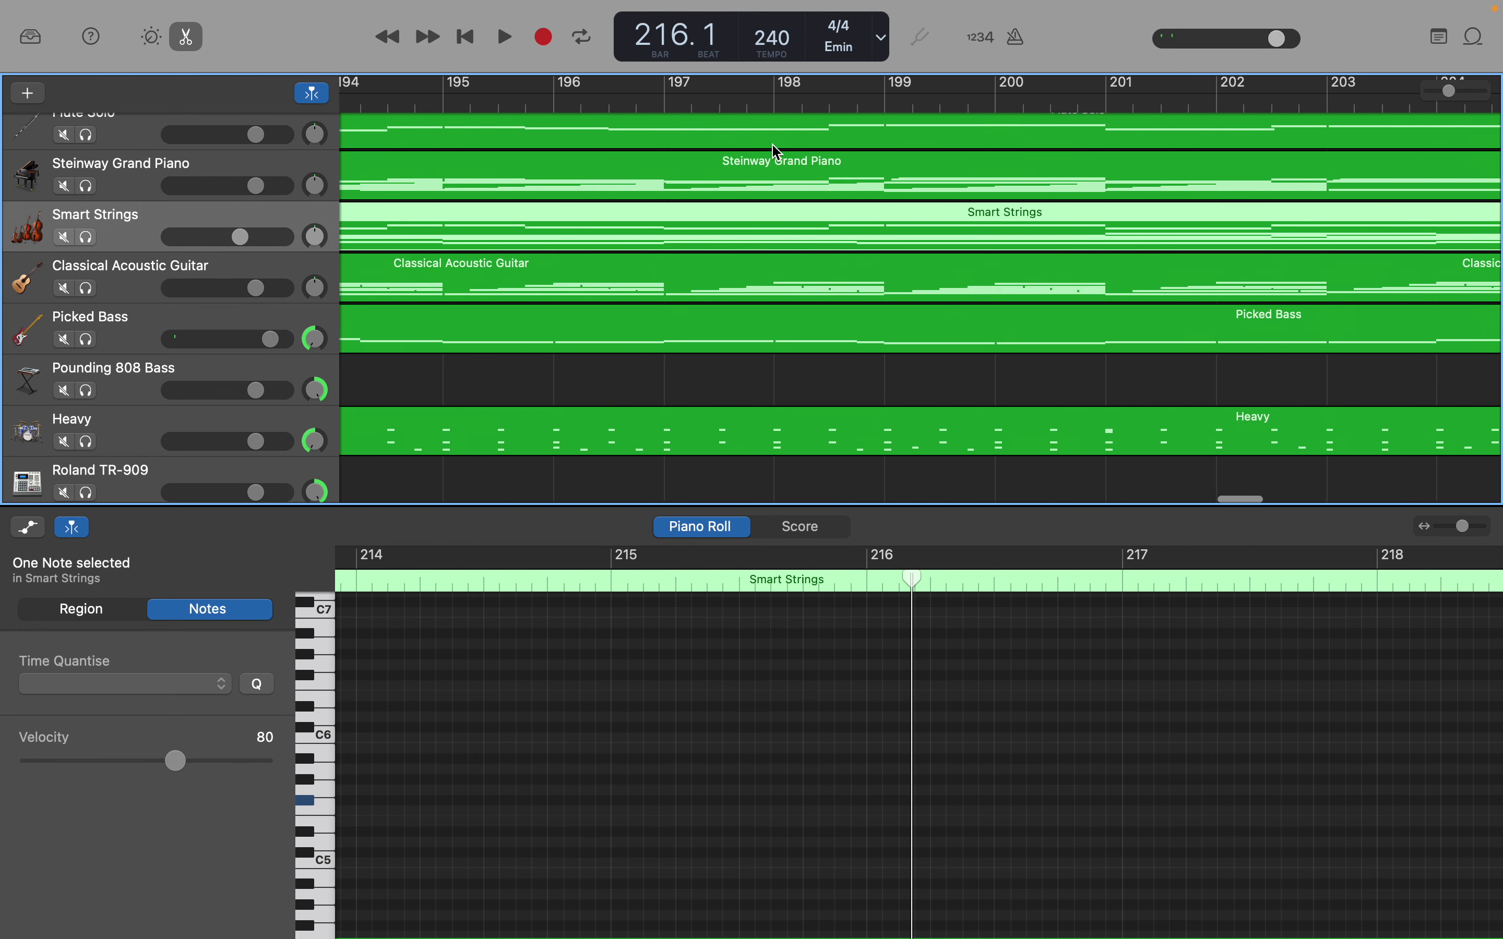
{"action": "scroll", "coordinate": [776, 152], "scroll_direction": "left", "scroll_amount": 4}
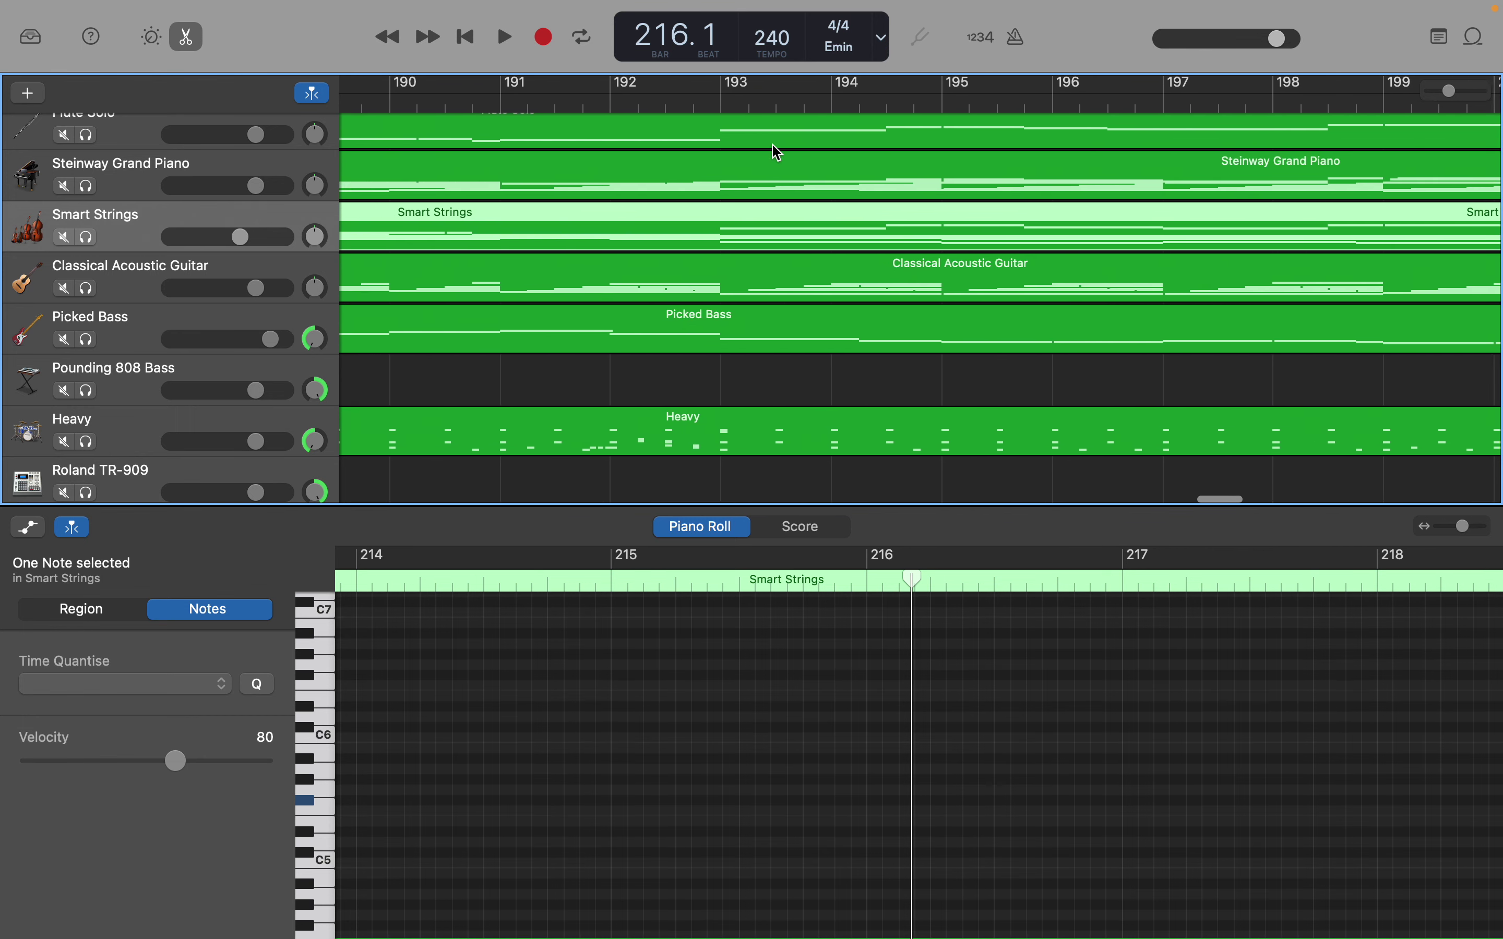
{"action": "scroll", "coordinate": [776, 152], "scroll_direction": "left", "scroll_amount": 6}
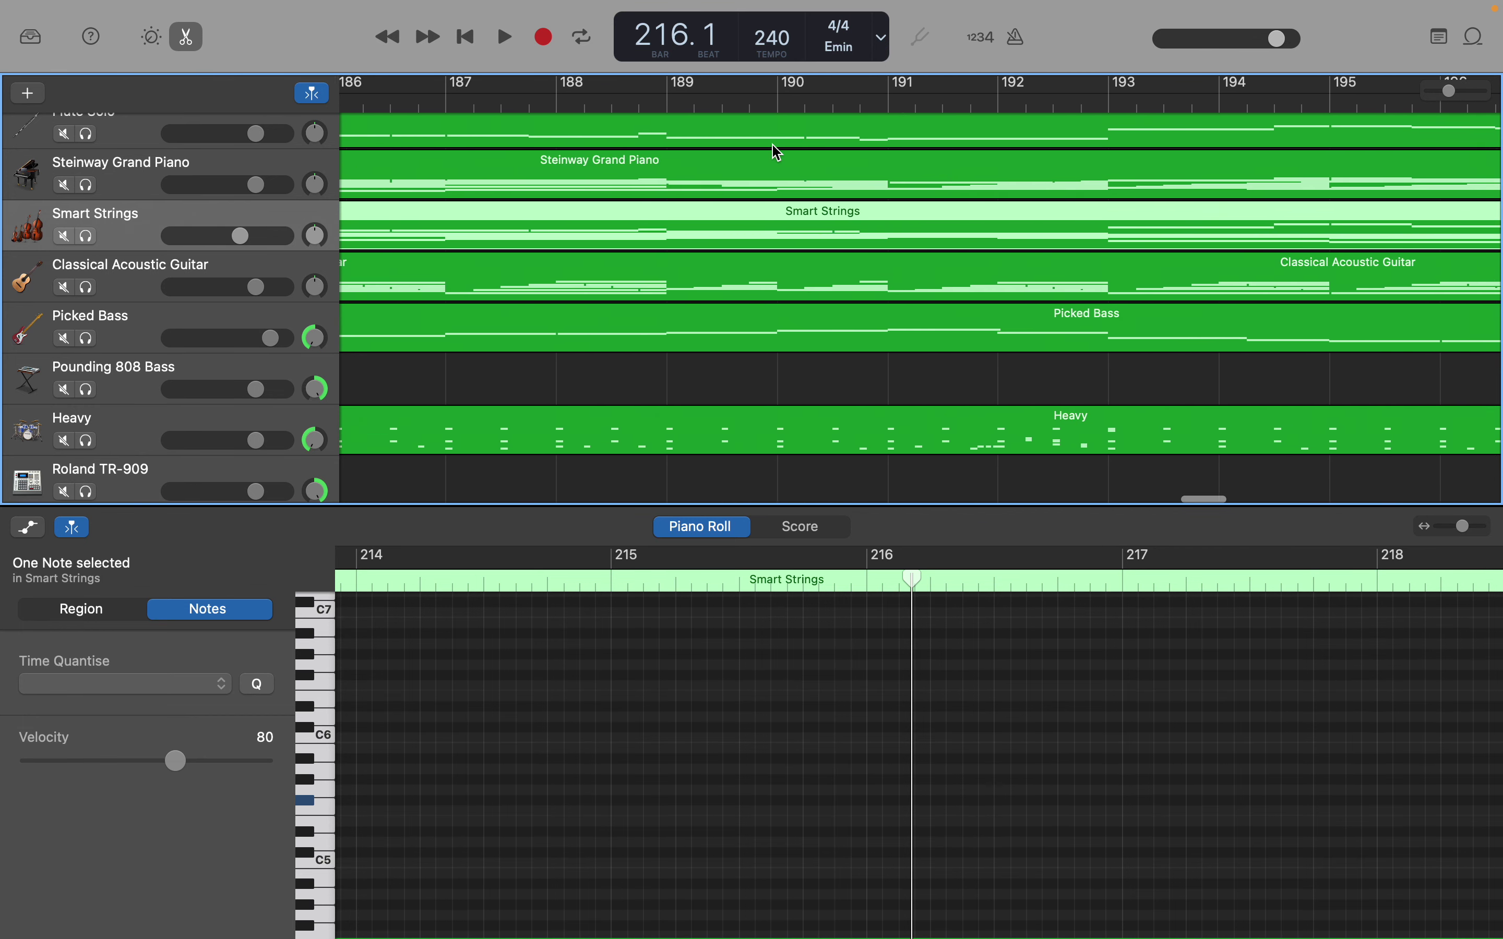
{"action": "scroll", "coordinate": [777, 152], "scroll_direction": "left", "scroll_amount": 1}
{"action": "scroll", "coordinate": [778, 152], "scroll_direction": "up", "scroll_amount": 1}
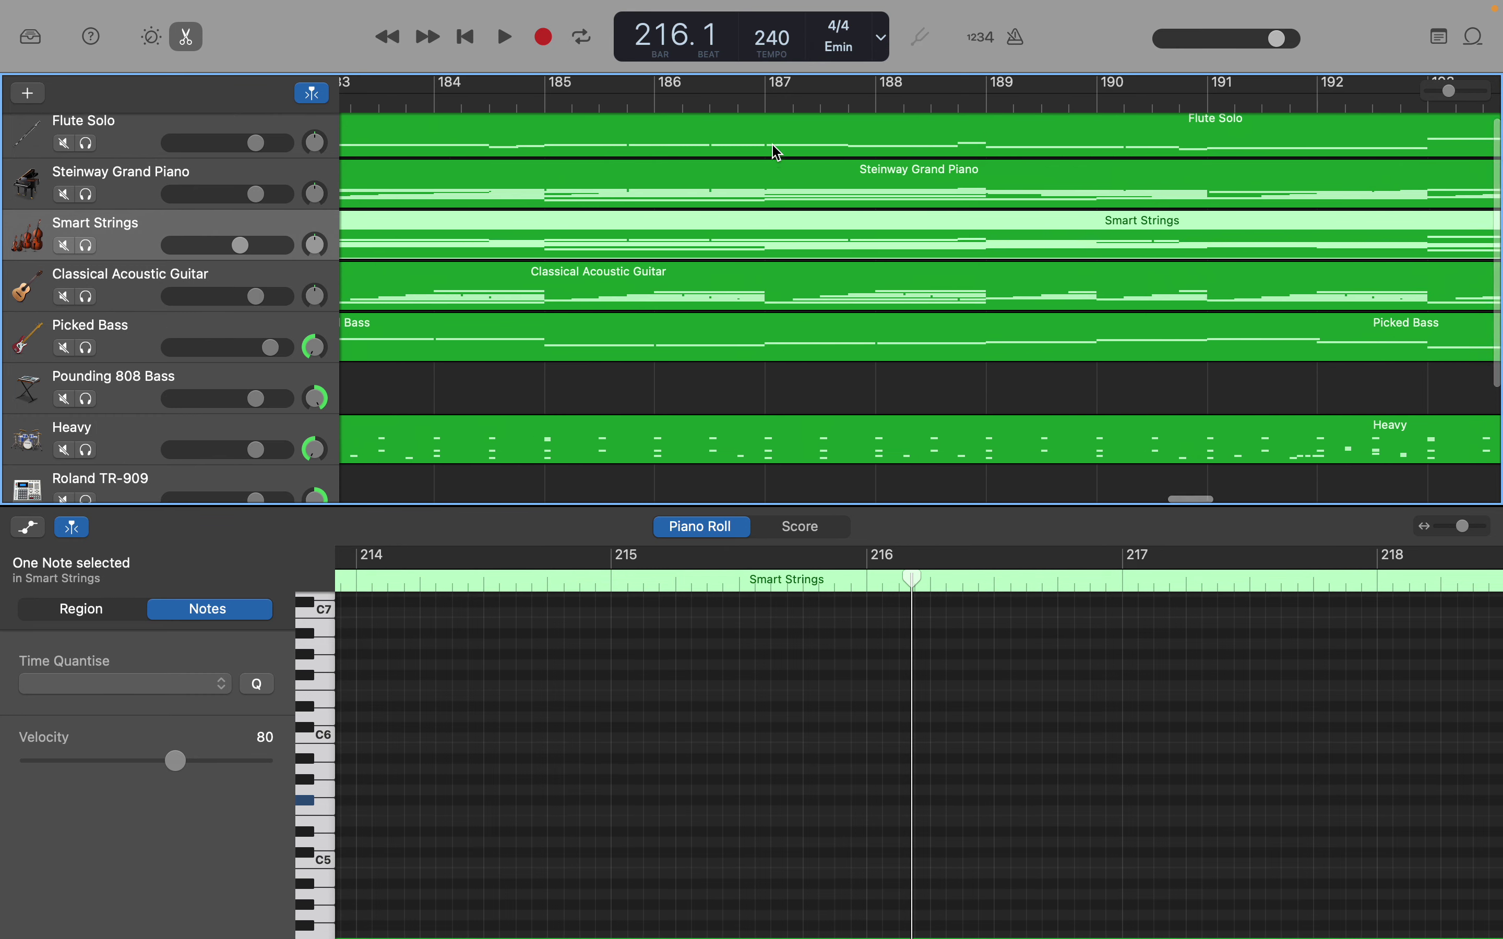